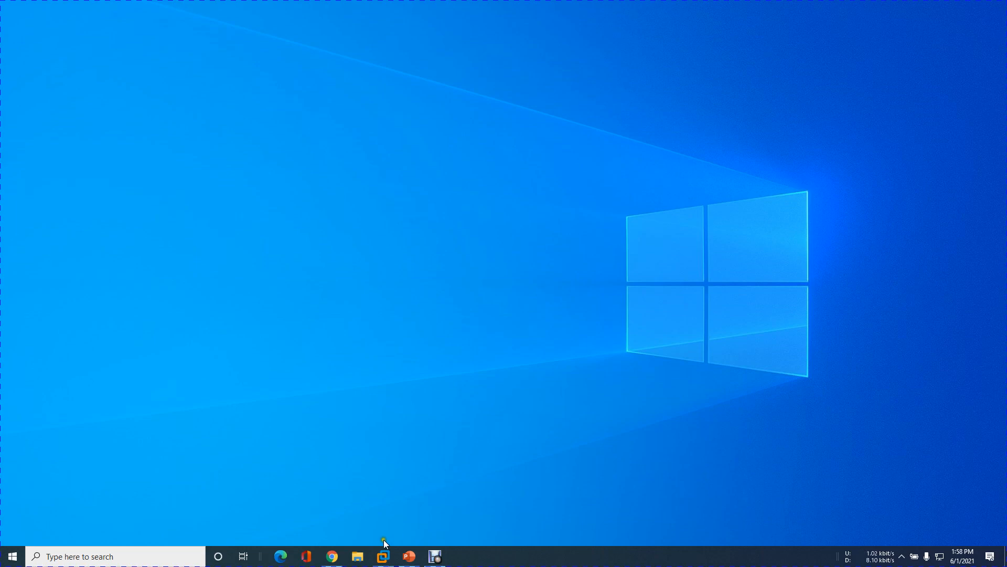
- Switch to VMware Workstation and look through the Mgmt and Prods ESXi hosts and the WXP-User-01 virtual machine in the vSphere inventory
mouse_move(382, 555)
left_click(423, 492)
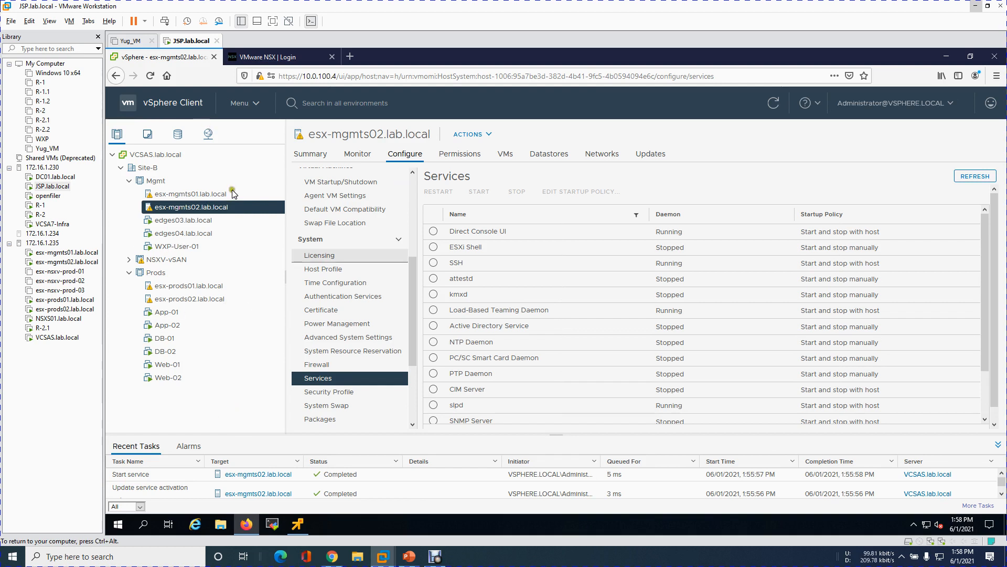
left_click(188, 194)
left_click(189, 207)
left_click(190, 289)
left_click(194, 299)
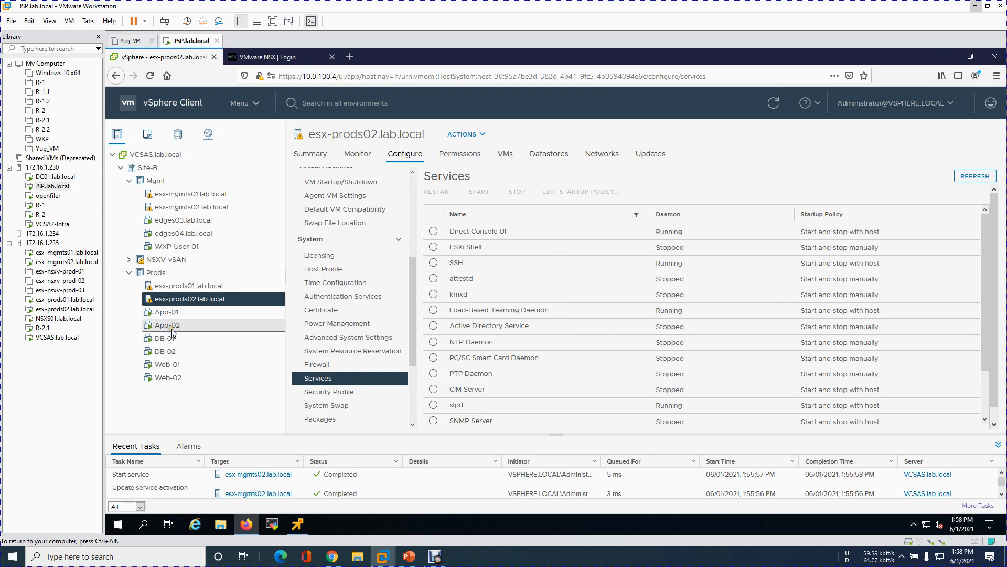
left_click(175, 249)
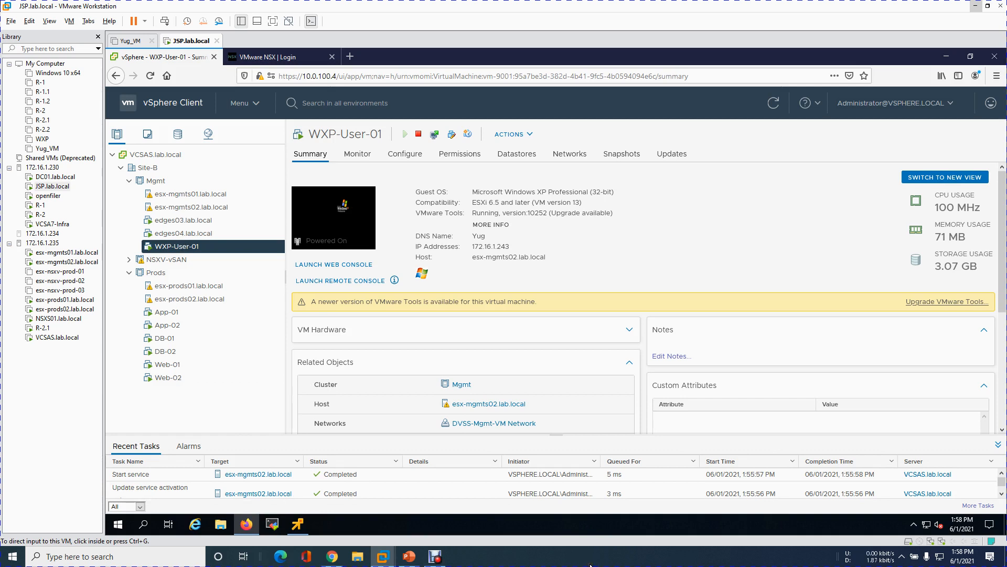
- Switch to MobaXterm and open the saved root SSH session to esx-prods01.lab.local
left_click(272, 525)
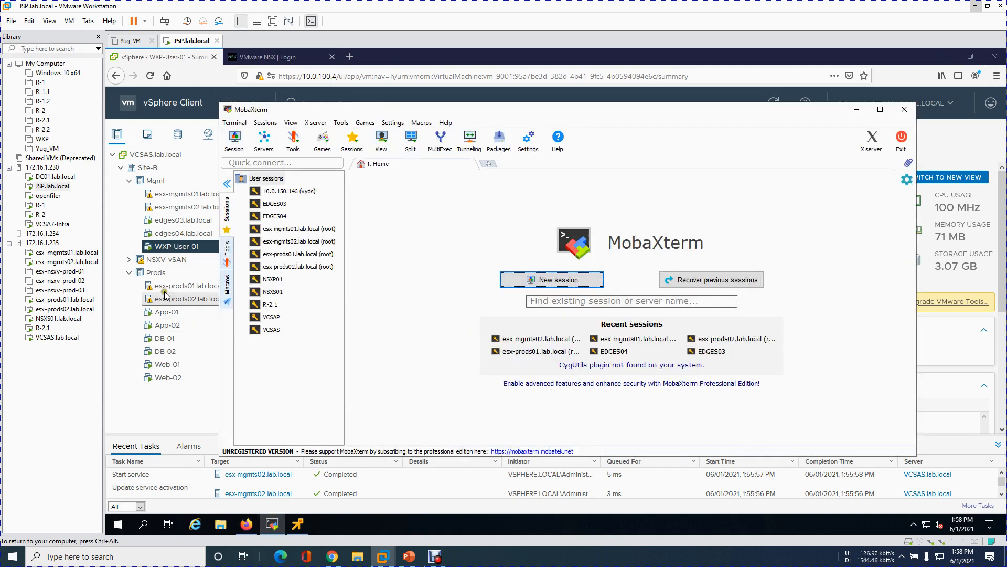
left_click(315, 255)
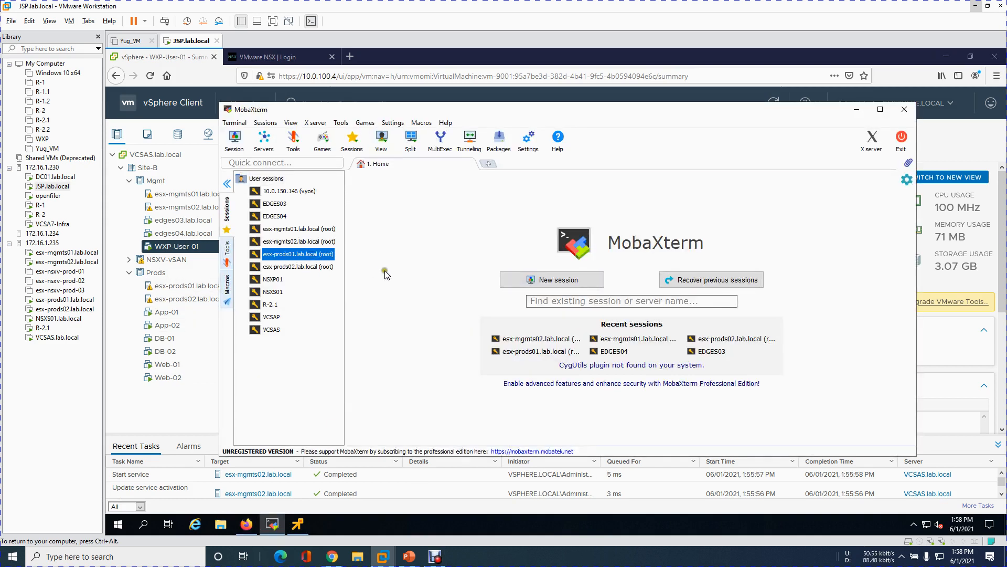
double_click(307, 255)
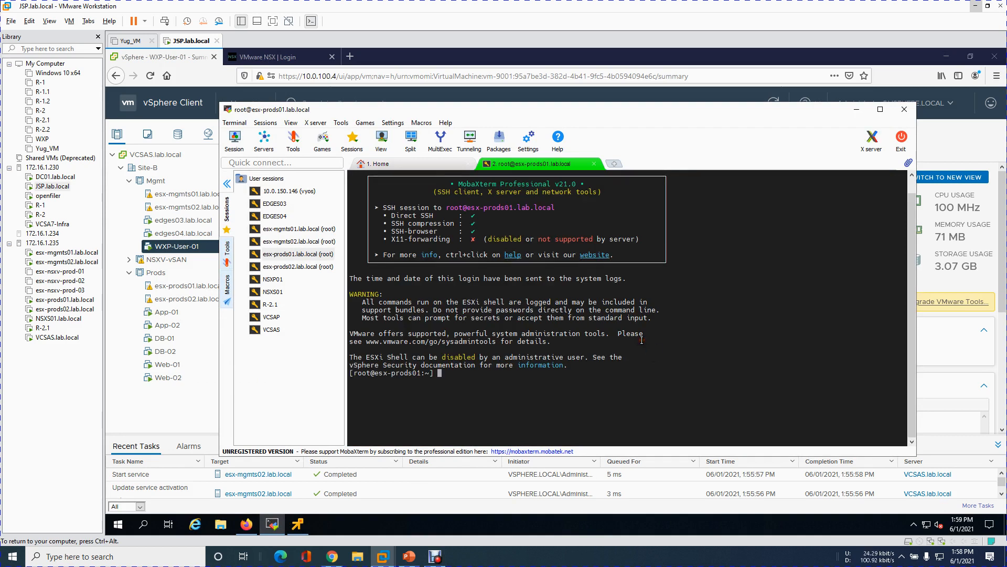
key("Return")
key("Return")
key("Return")
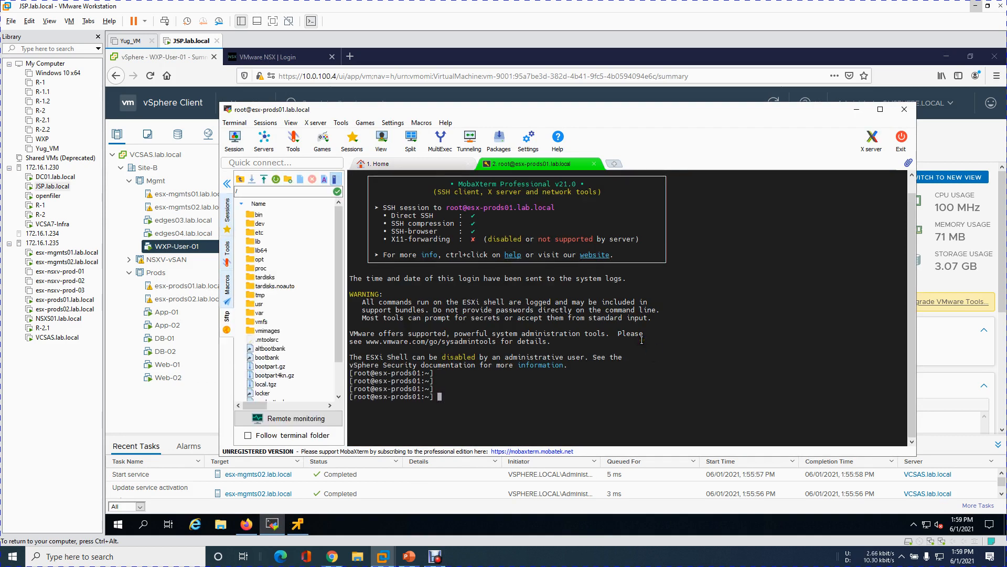
- List the host's installed VIBs one screen at a time with "esxcli software vib list | more"
type("esxcli software")
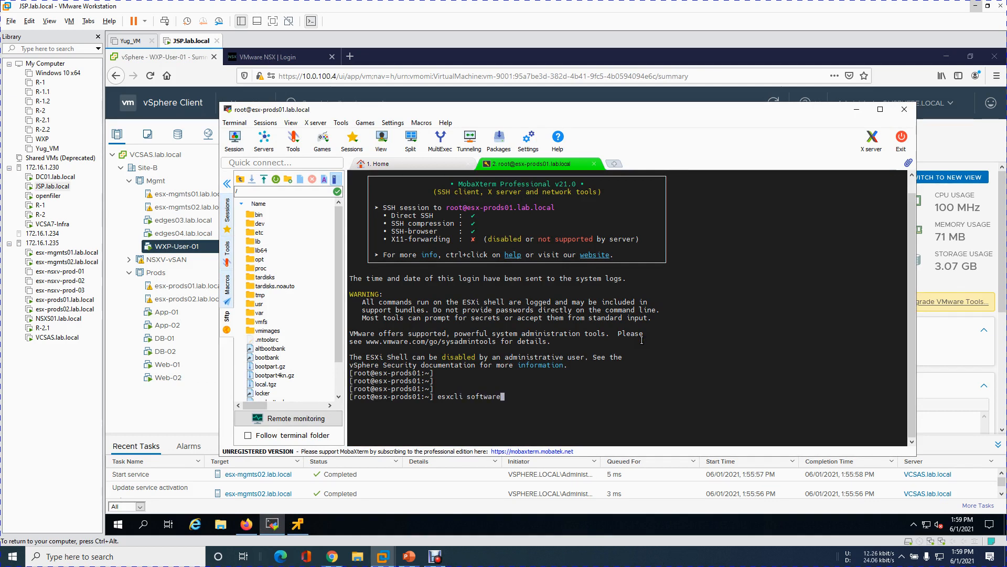
type(" vib list | more")
key("Return")
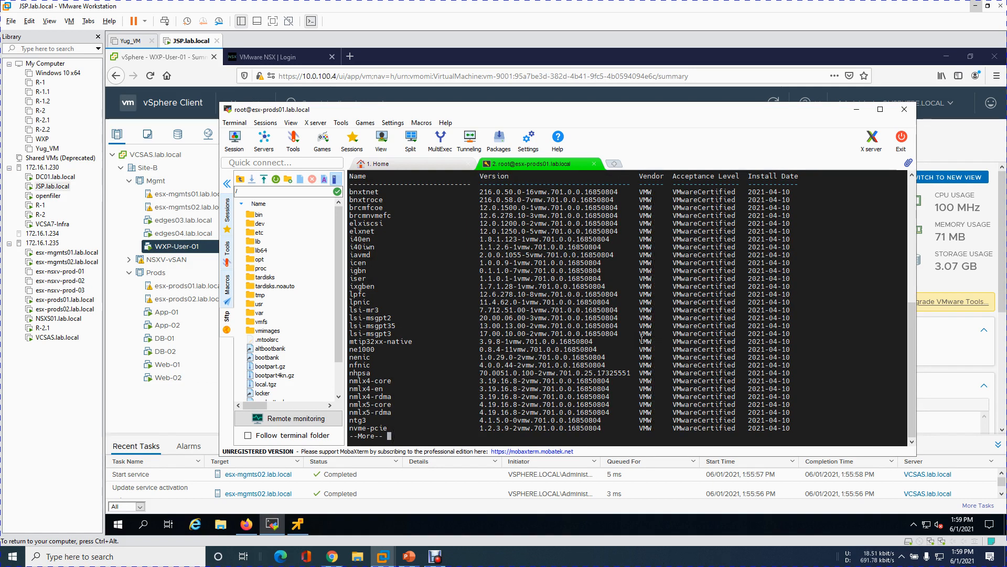
- Page through the installed VIB list to its end, examining the NSX packages and their versions
key("Return")
key("Return")
key("Return")
key("Return")
key("Return")
key("Return")
key("Return")
key("Return")
key("Return")
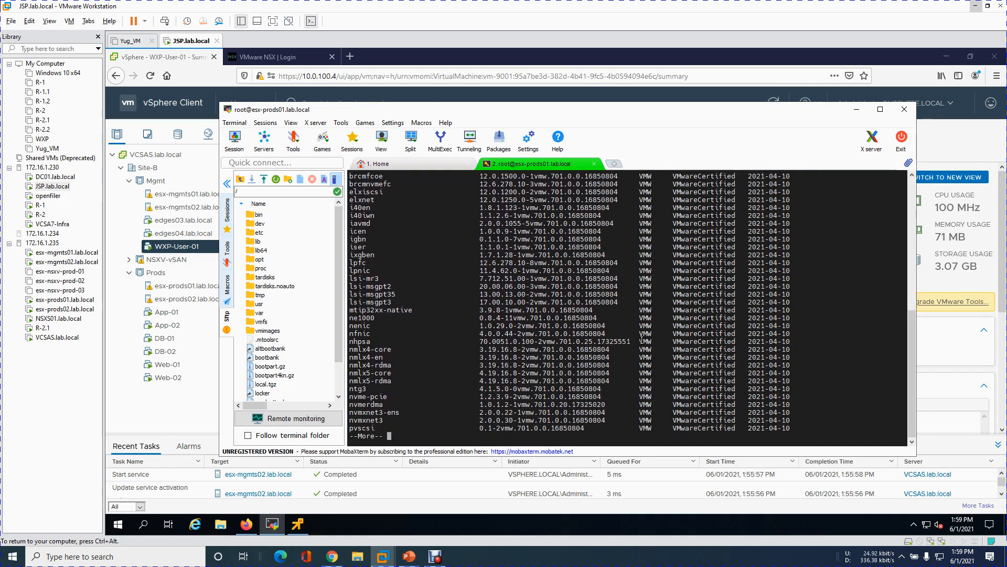
key("Return")
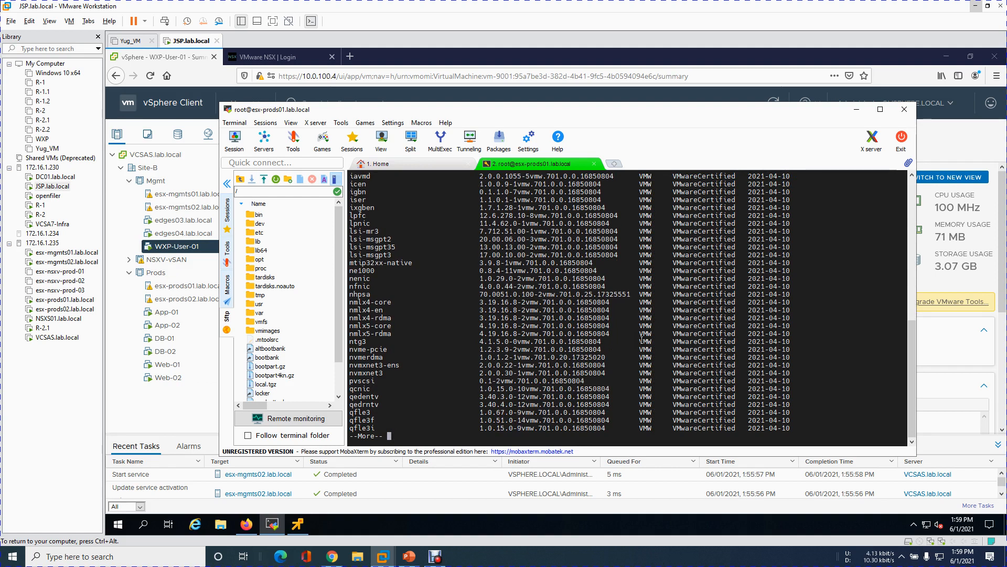
key("Return")
key("Return")
key("Return")
key("Return")
key("Return")
key("Return")
key("Return")
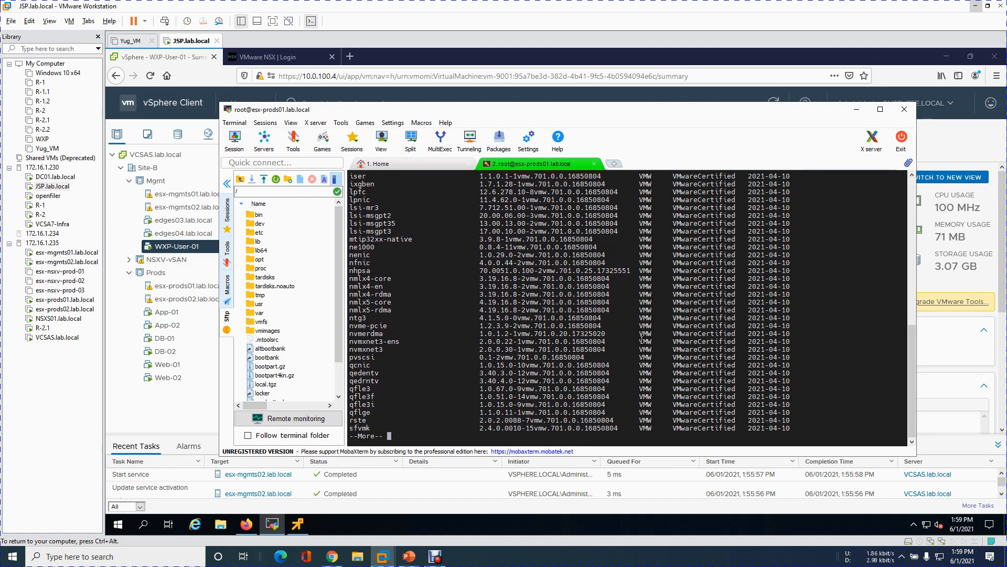
key("Return")
key("Return")
key("Return")
key("Return")
key("Return")
key("Return")
key("Return")
key("Return")
key("Return")
key("Return")
key("Return")
key("Return")
key("Return")
key("Return")
key("Return")
key("Return")
key("Return")
key("Return")
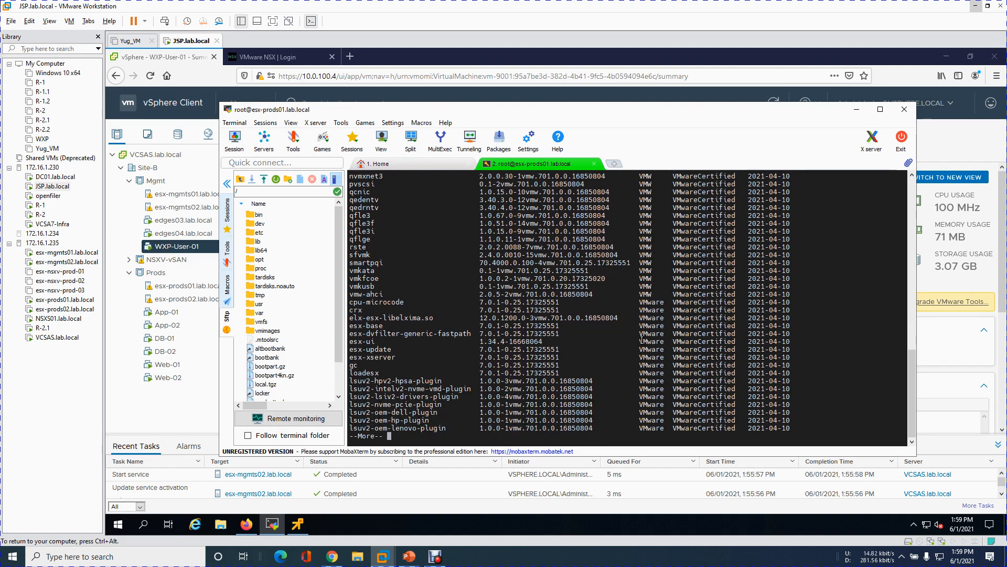
key("Return")
key("Return")
key("Return")
key("Return")
key("Return")
key("Return")
key("Return")
key("Return")
key("Return")
key("Return")
key("Return")
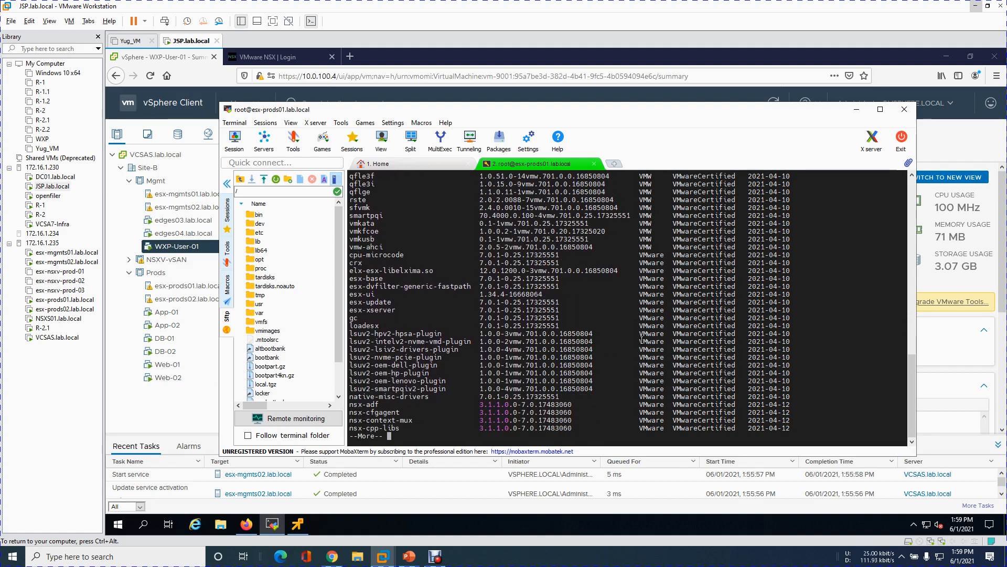
key("Return")
key("Return")
key("Return")
key("Return")
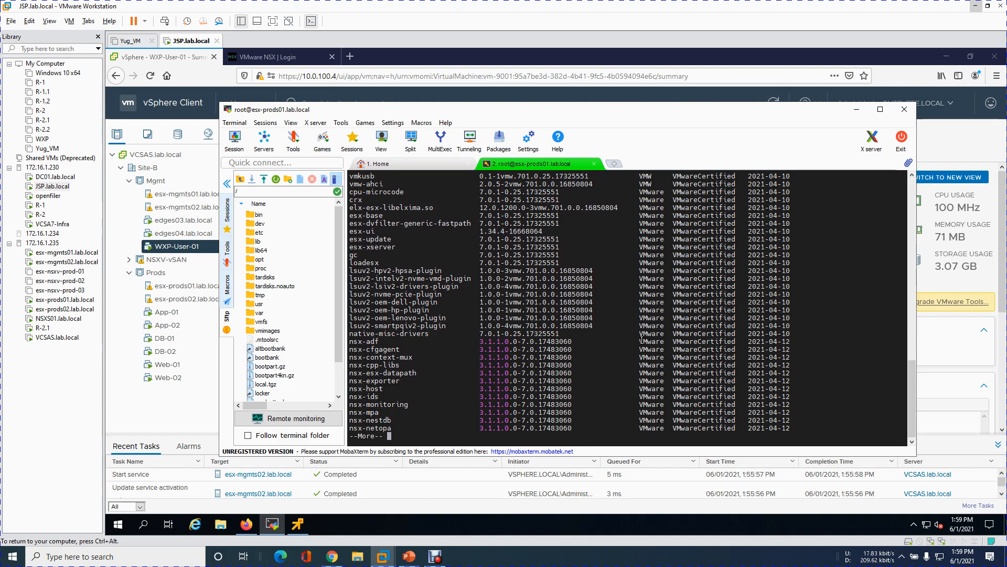
key("Return")
key("Return")
key("Return")
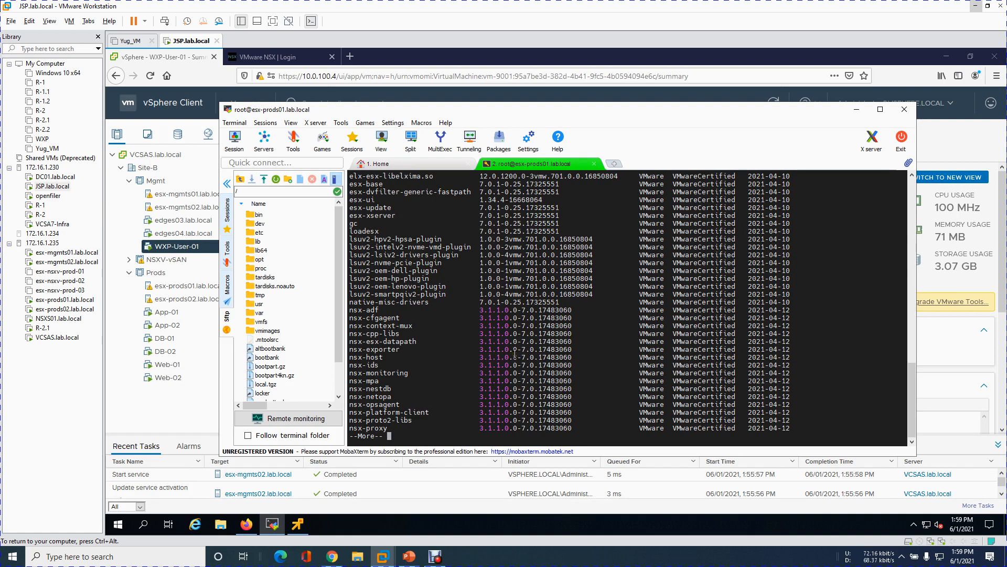
key("Return")
key("Return")
key("Return")
key("Return")
key("Return")
key("Return")
key("Return")
key("Return")
key("Return")
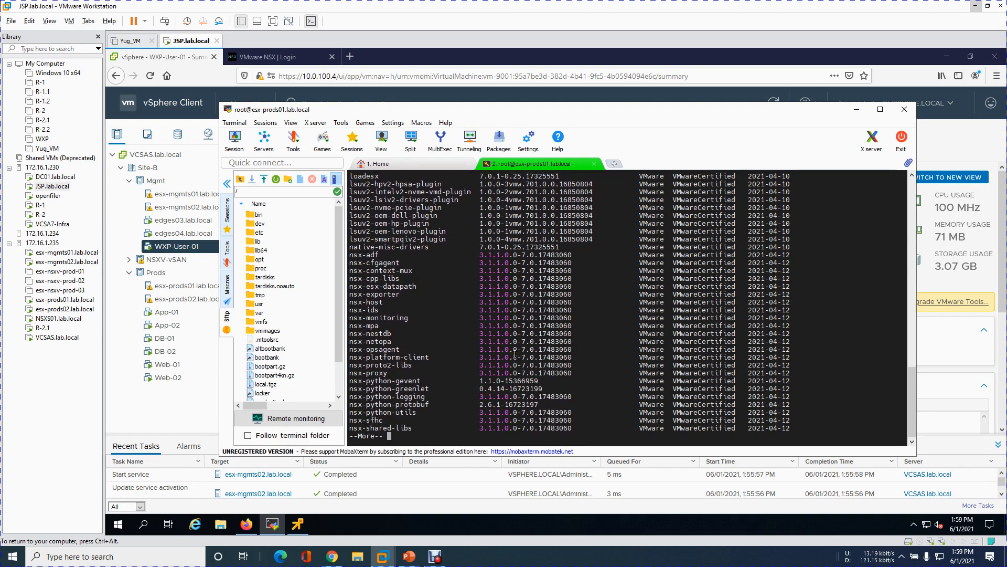
key("Return")
key("Return")
key("Return")
key("Return")
key("Return")
key("Return")
key("Return")
key("Return")
key("Return")
key("Return")
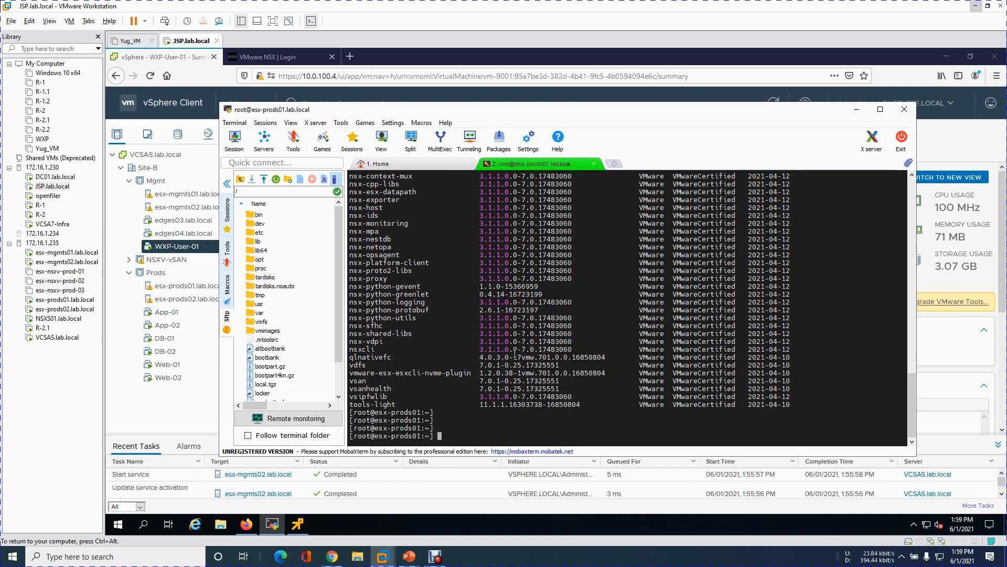
key("Return")
key("Return")
- Run "esxcli software vib list | grep nsx" to list only the NSX VIBs, and highlight part of the nsx-vdpi entry
key("Up")
key("BackSpace")
key("BackSpace")
key("BackSpace")
key("BackSpace")
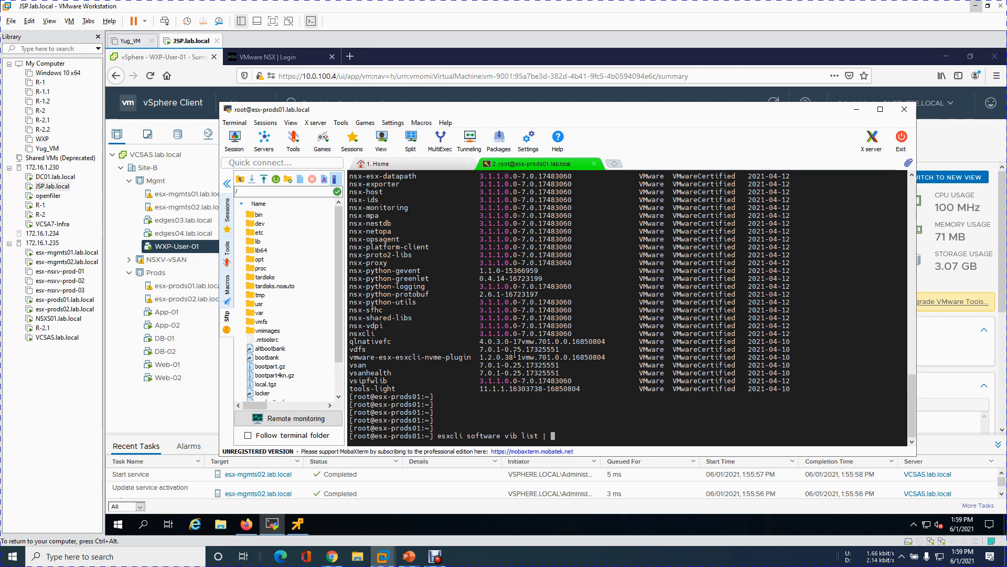
type("grep nsx")
key("Return")
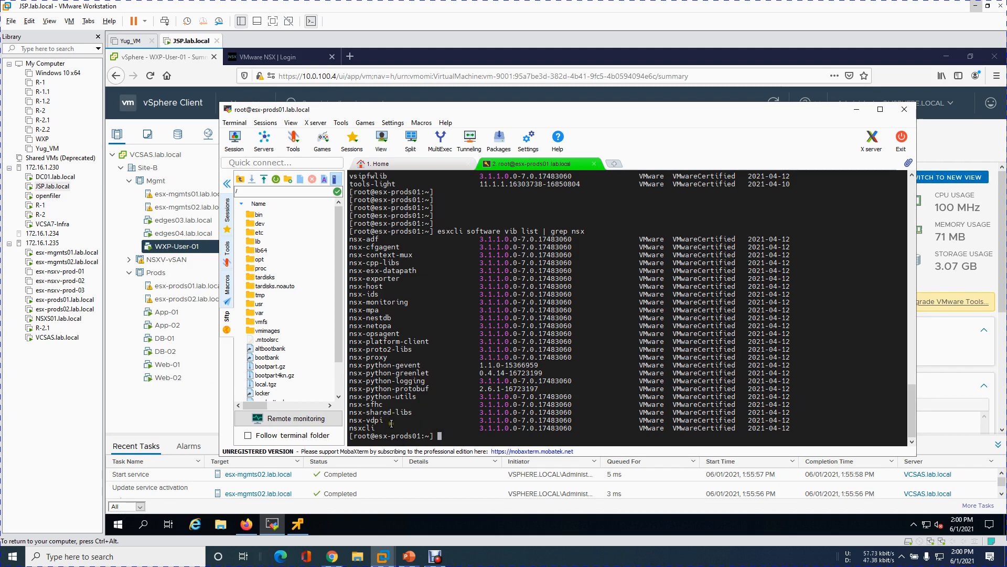
left_click(370, 421)
left_click_drag(370, 421, 389, 422)
left_click(455, 420)
- Try filtering the VIB list with "esxcli software vib list | grep vsop"
key("Up")
key("BackSpace")
key("BackSpace")
key("BackSpace")
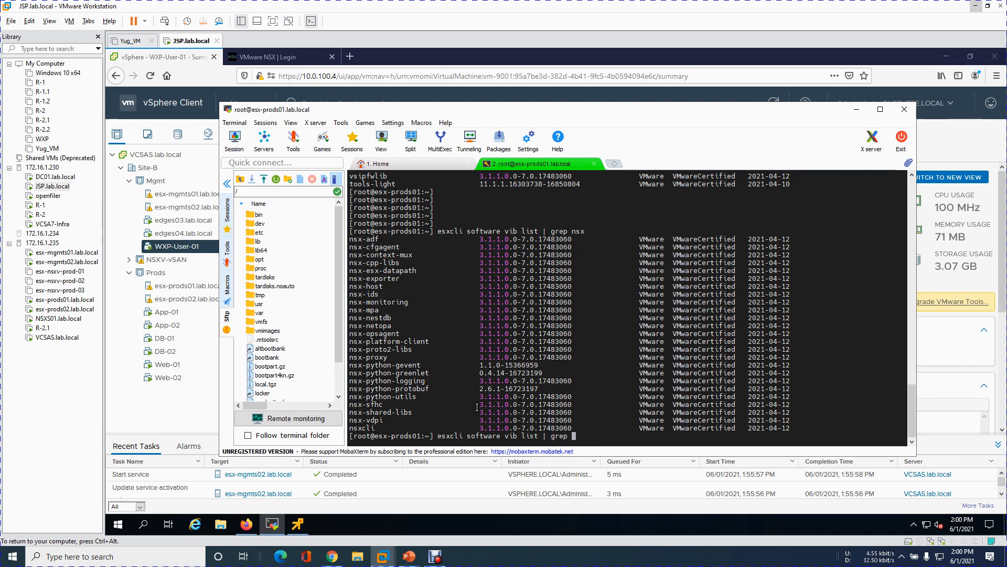
type("vsop")
key("Return")
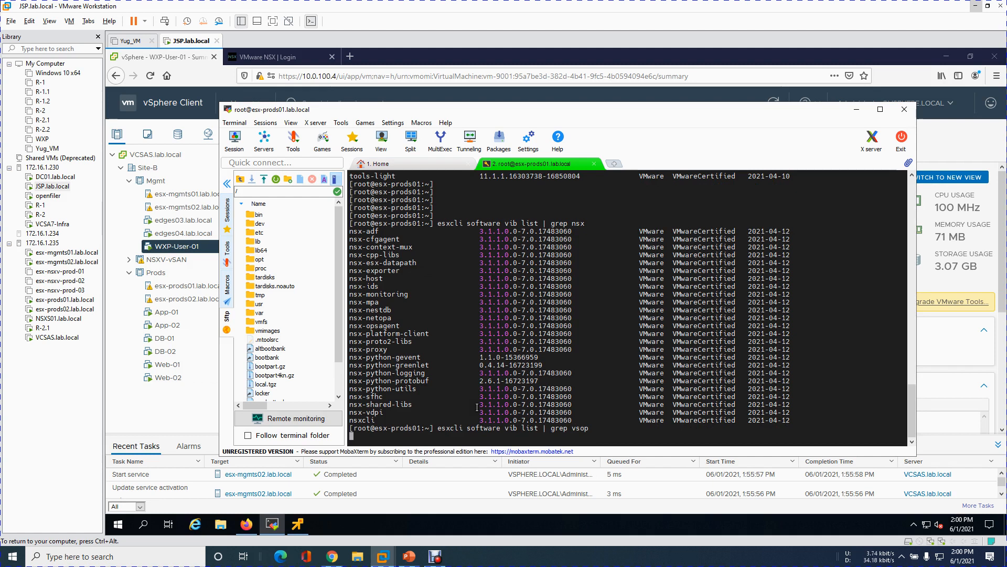
- Run "esxcli software vib list | grep vsip" to find the vsipfwlib package and highlight part of its name
key("Up")
key("BackSpace")
key("BackSpace")
type("ip")
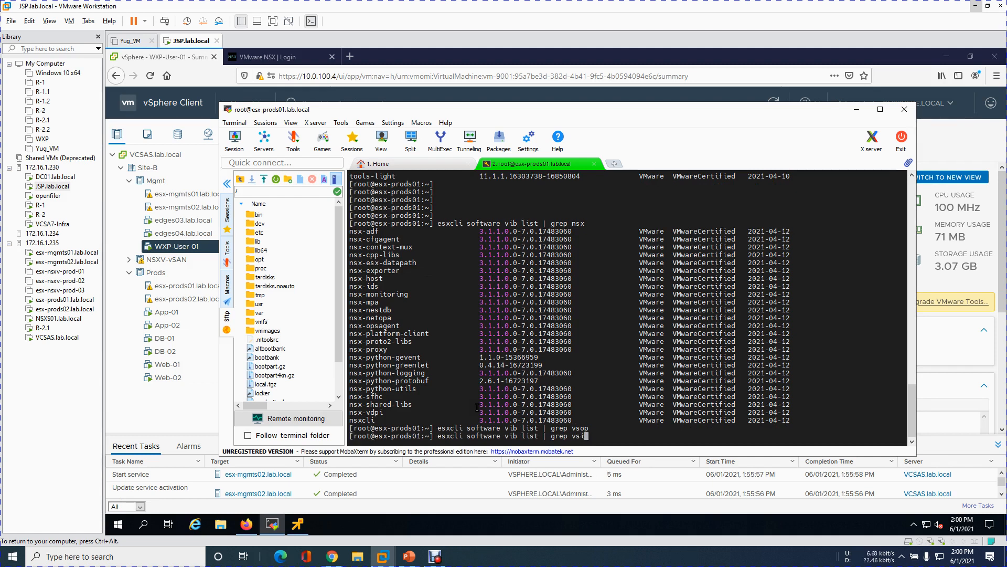
key("Return")
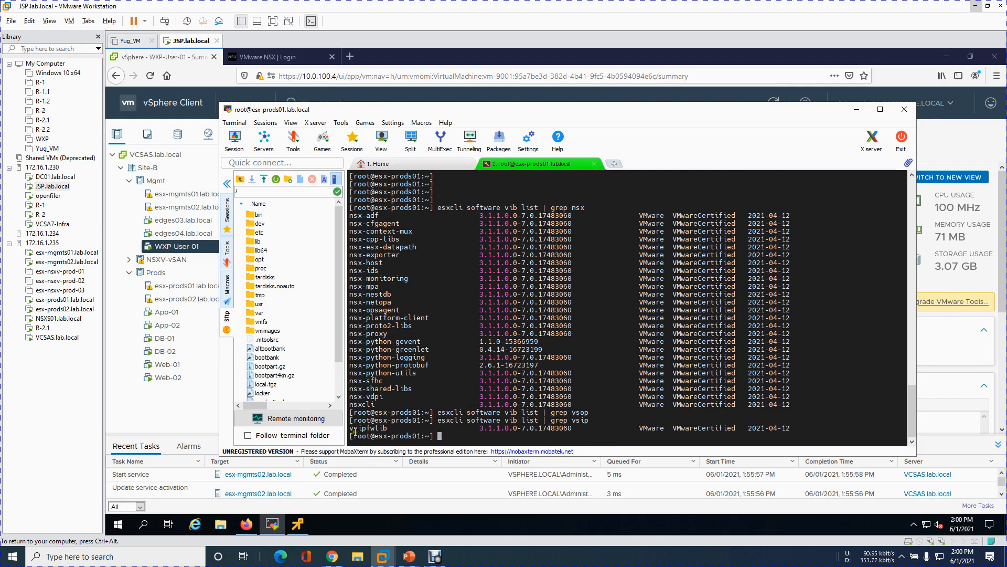
left_click_drag(374, 428, 390, 428)
left_click(435, 431)
- Add some blank prompt lines and run "summarize-dvfilter" to list the host's dvfilter agents and filters
key("Return")
key("Return")
key("Return")
key("Return")
key("Return")
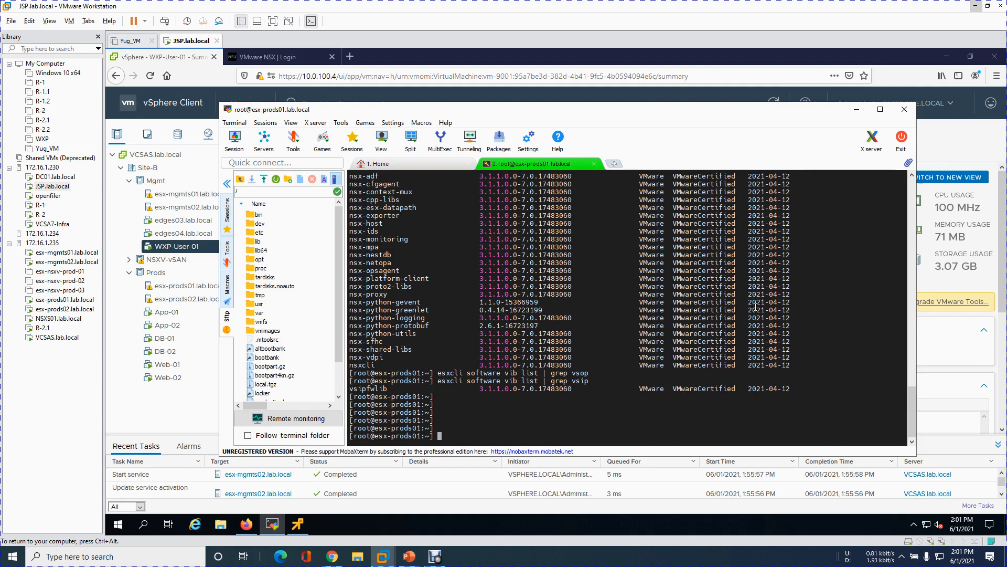
type("summarize")
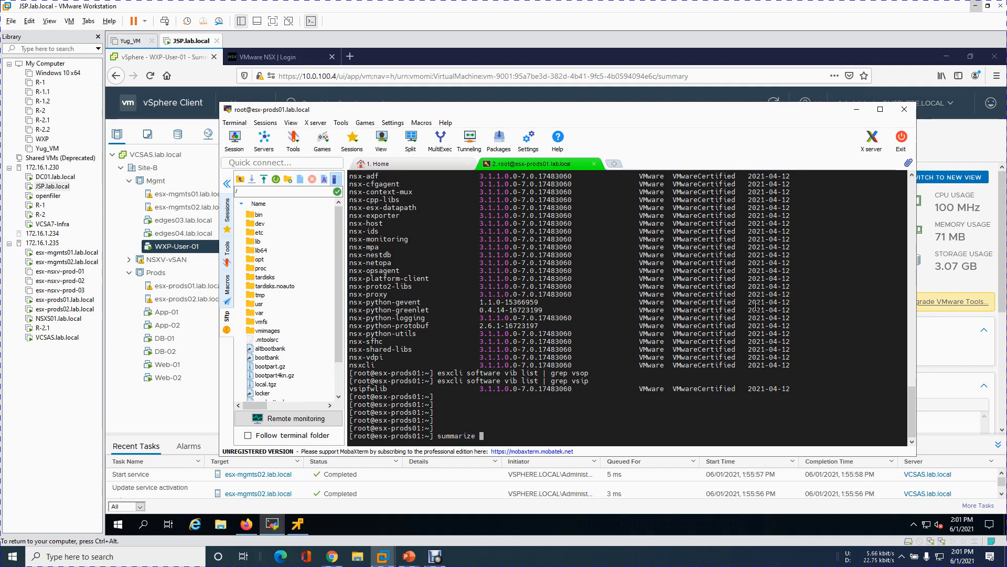
key("BackSpace")
type("-dvfilter")
key("Return")
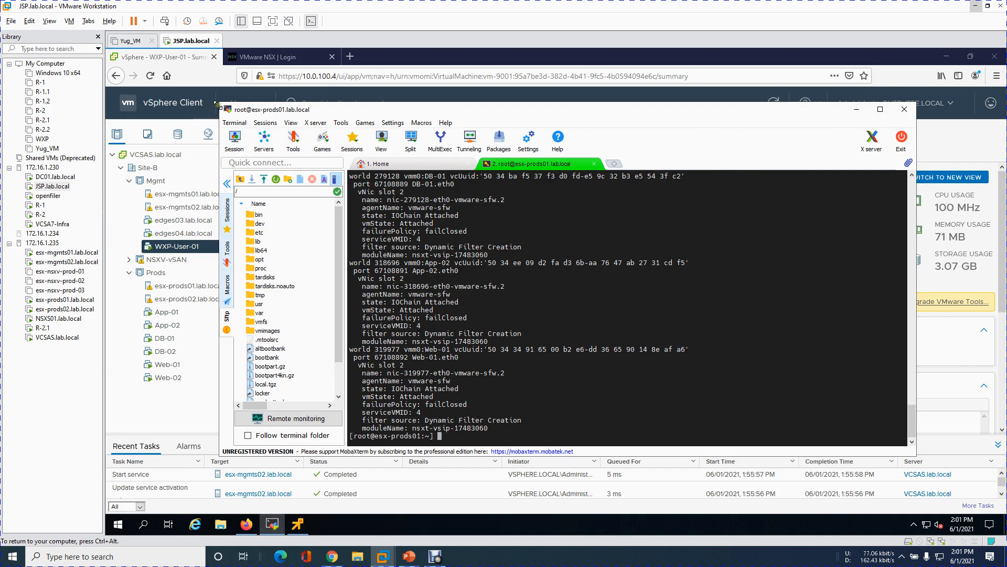
- Enlarge the MobaXterm window and highlight the summarize-dvfilter command at the start of its output
left_click_drag(220, 104, 114, 50)
left_click_drag(915, 455, 976, 512)
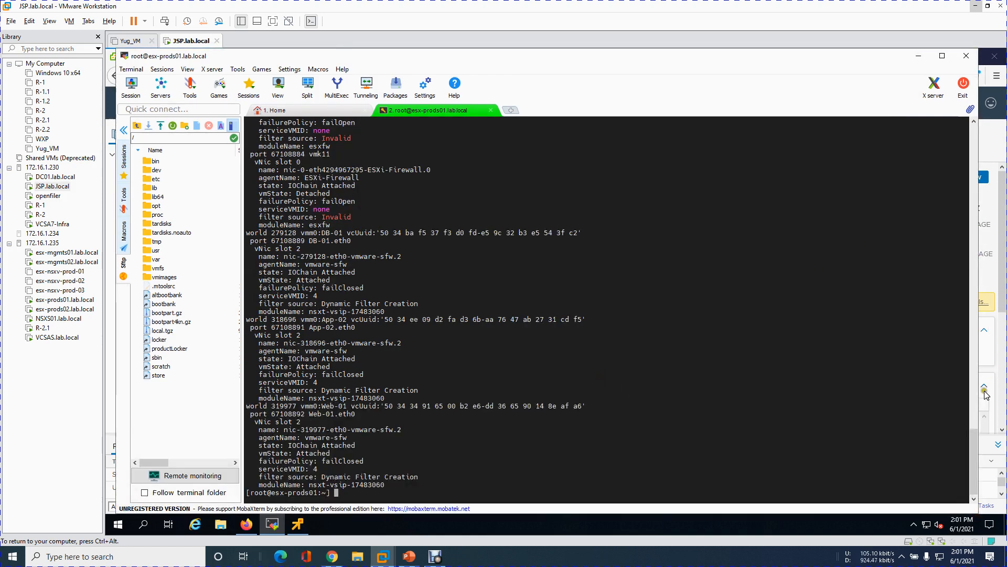
left_click_drag(975, 443, 988, 354)
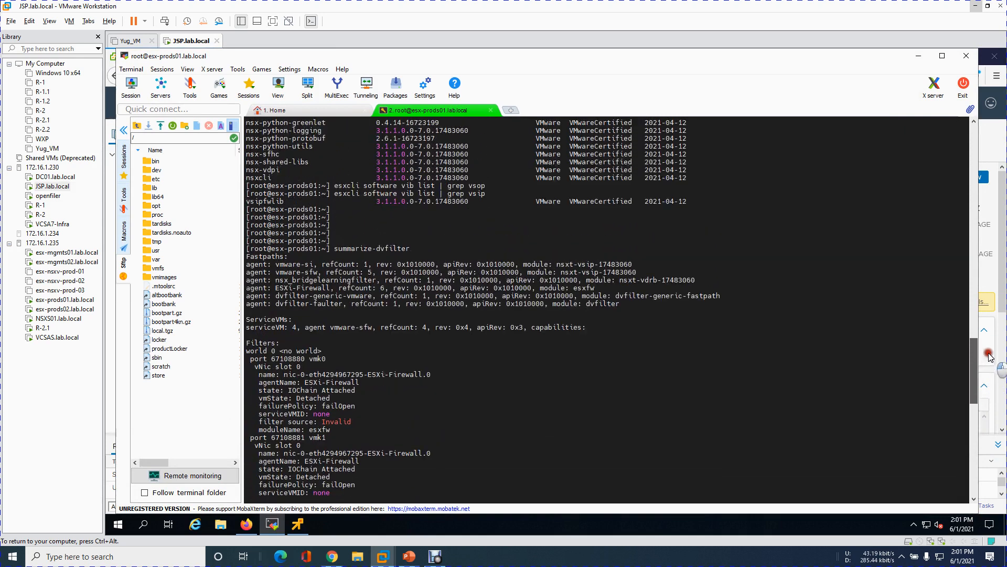
left_click_drag(334, 248, 407, 251)
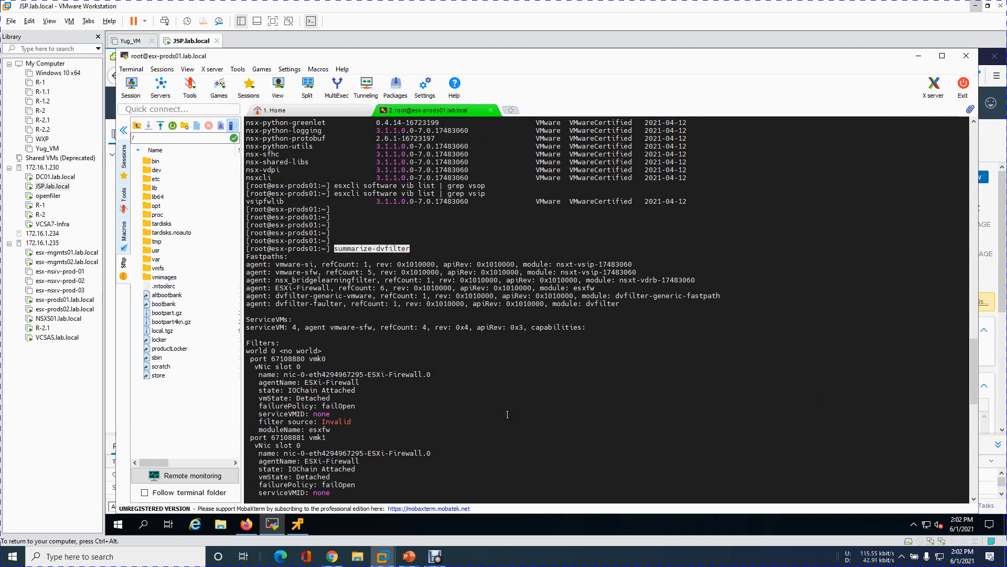
- Highlight the ESXi-Firewall filter names of ports vmk0, vmk1 and vmk10 in the summarize-dvfilter output
left_click_drag(975, 360, 976, 376)
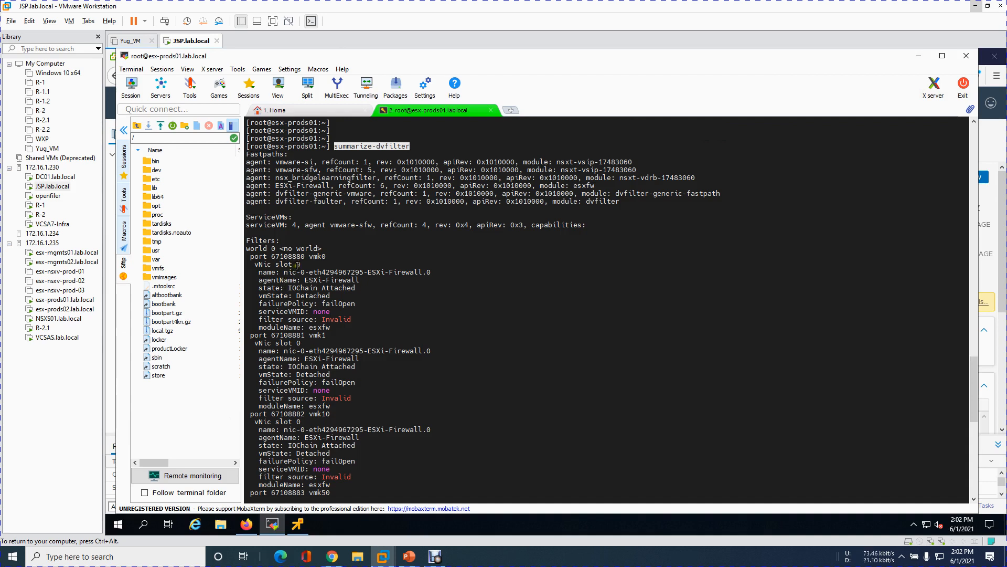
left_click_drag(259, 264, 439, 274)
left_click(391, 293)
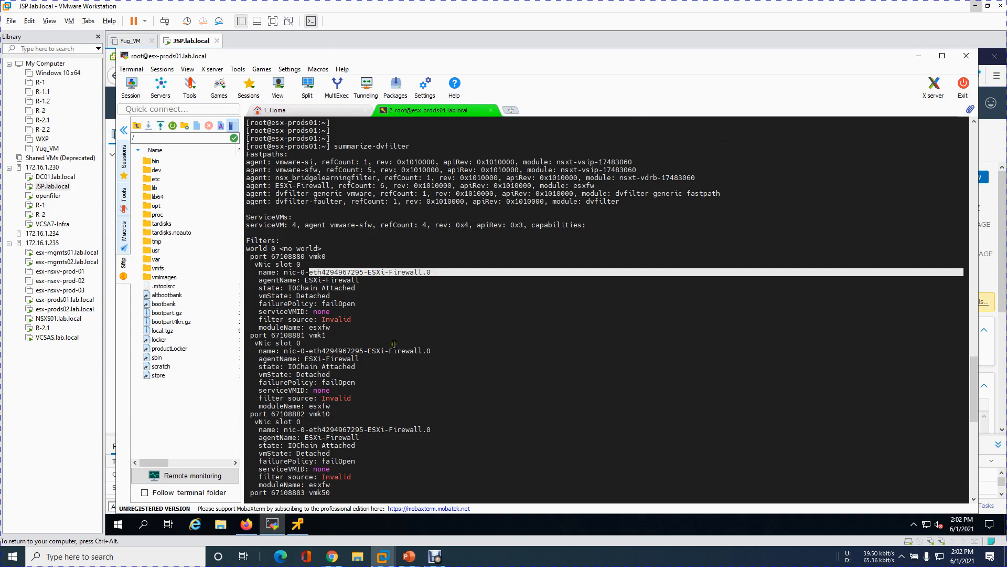
left_click(367, 350)
left_click_drag(351, 350, 425, 350)
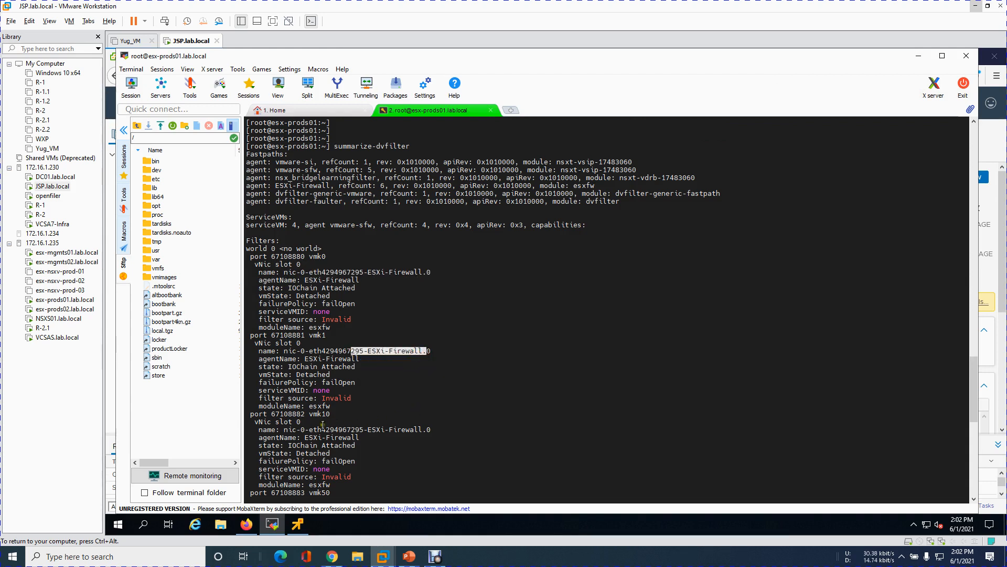
left_click_drag(309, 417, 430, 434)
left_click(450, 450)
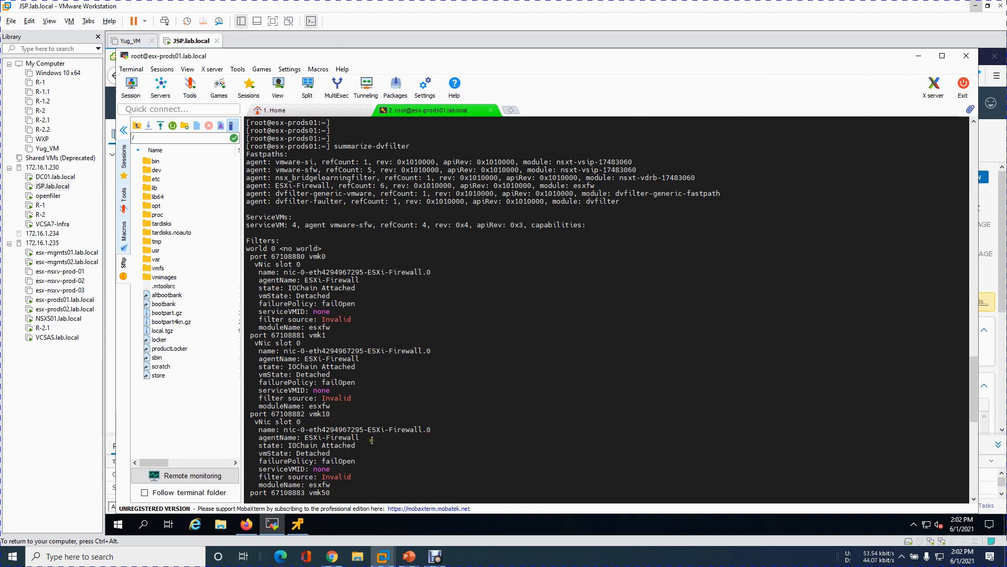
- Highlight the vmk50 firewall filter name, and mark the vmk50, vmk10, vmk1 and vmk0 port labels in the output
left_click(973, 376)
left_click_drag(973, 376, 973, 394)
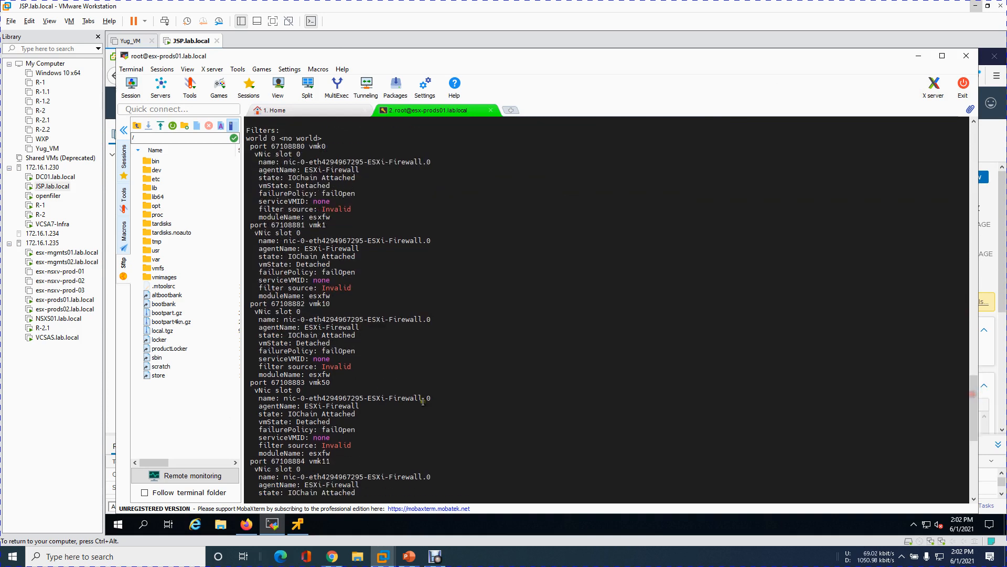
left_click_drag(372, 397, 433, 399)
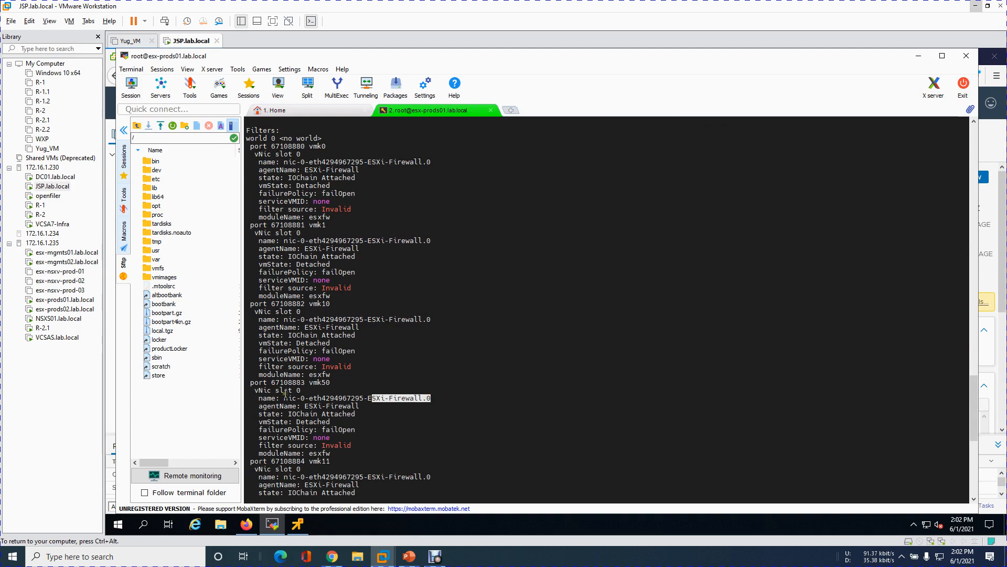
left_click_drag(316, 383, 332, 384)
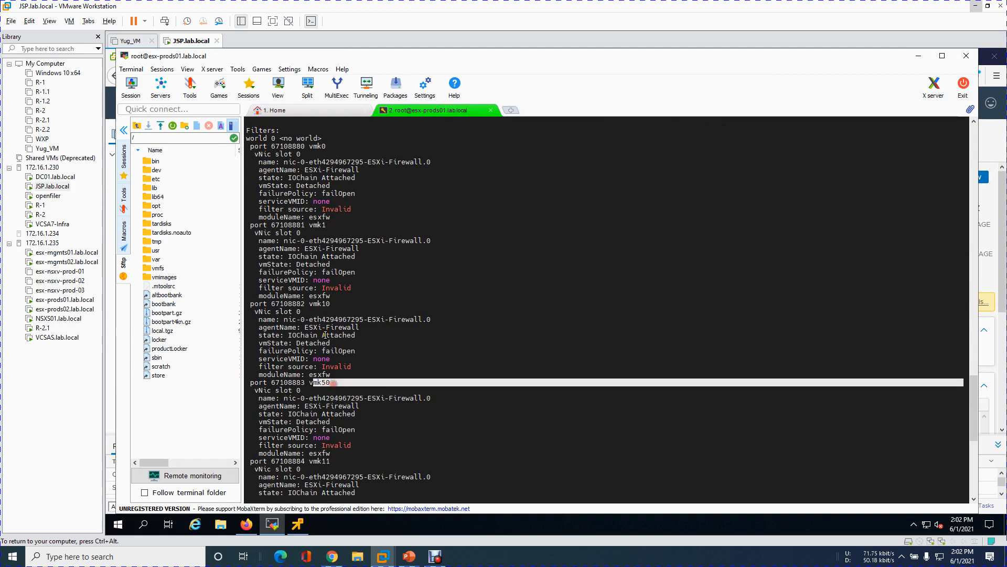
left_click_drag(316, 305, 339, 305)
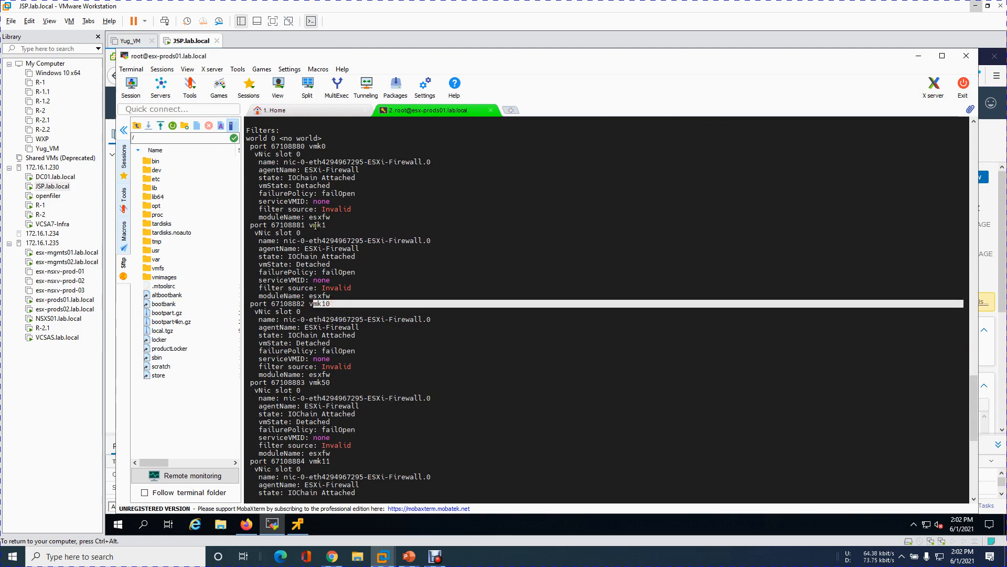
left_click_drag(314, 225, 334, 225)
left_click_drag(310, 146, 336, 147)
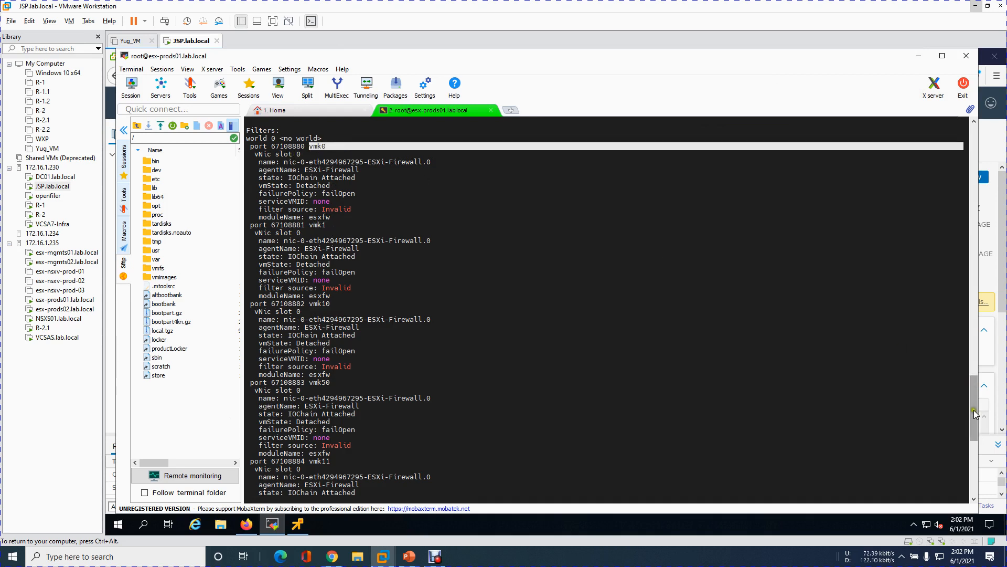
- Examine the DB-01 virtual machine's entry in the filter list, highlighting its VM name, its eth0 port and its vmware-sfw filter name
left_click_drag(976, 411, 973, 445)
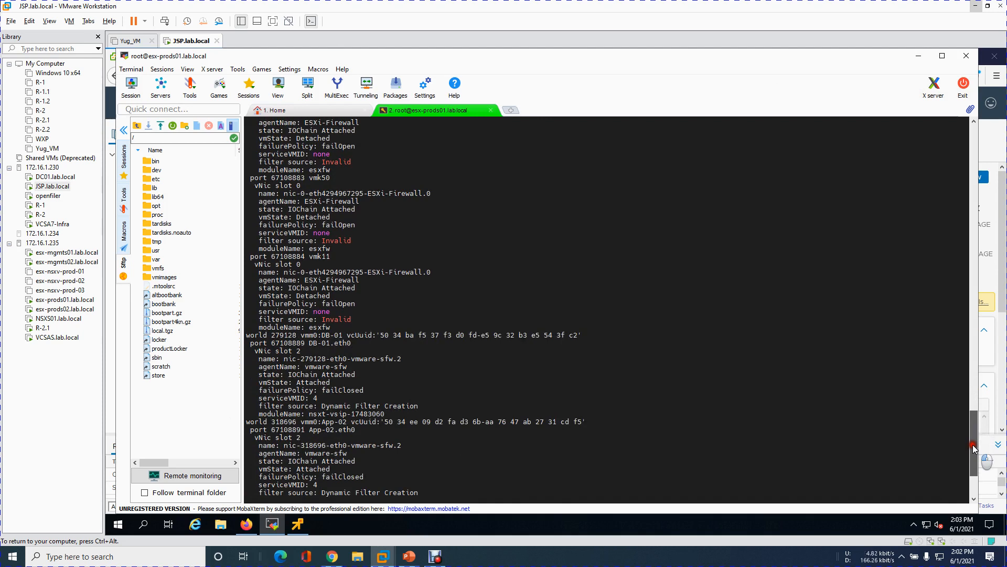
left_click_drag(973, 450, 973, 461)
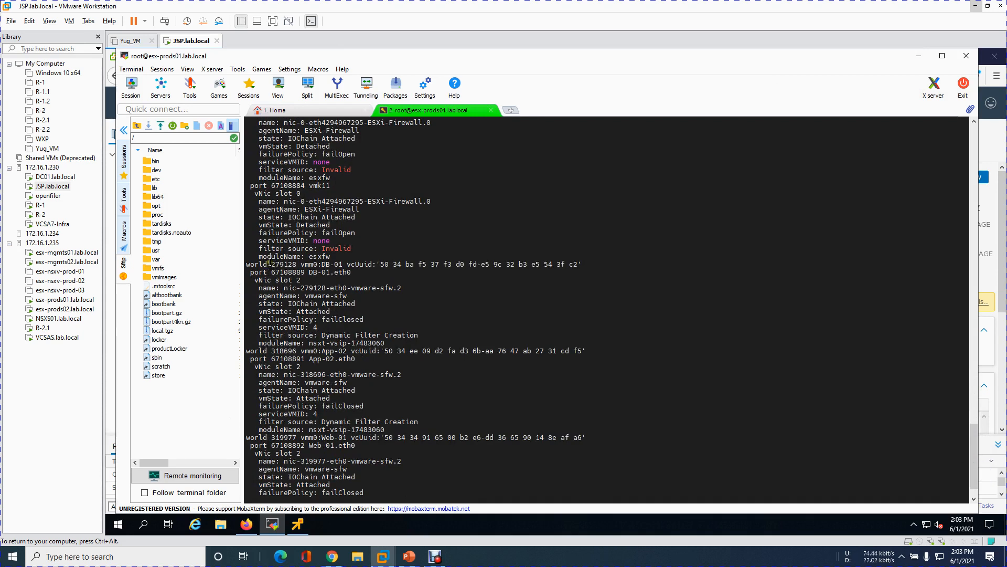
left_click_drag(300, 265, 343, 264)
left_click_drag(268, 272, 351, 273)
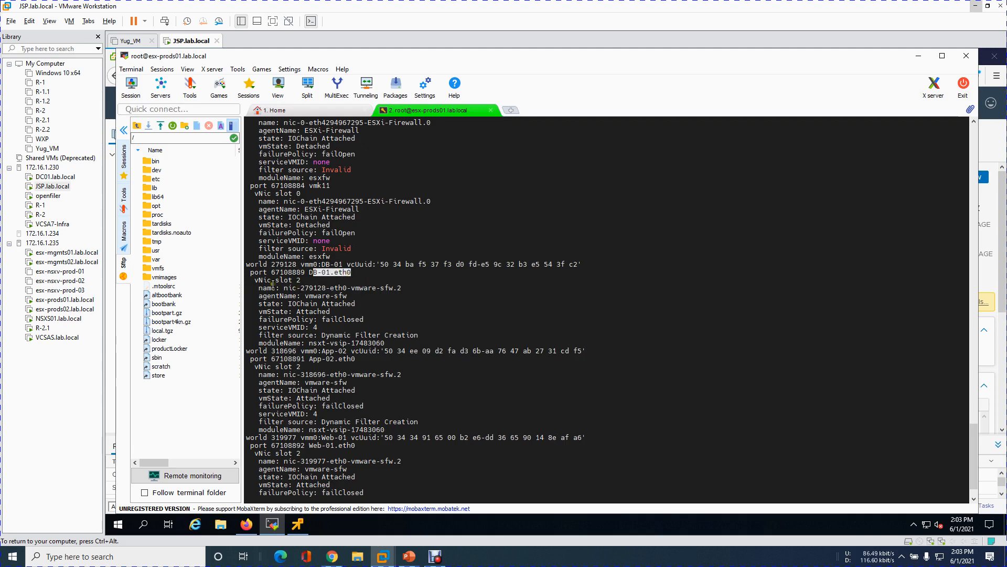
left_click_drag(284, 288, 402, 288)
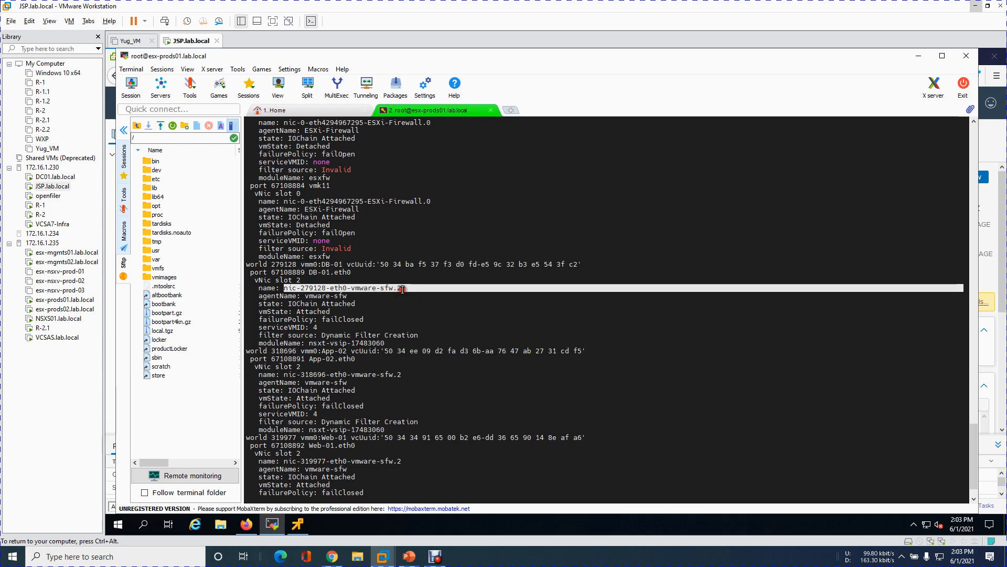
left_click(402, 288)
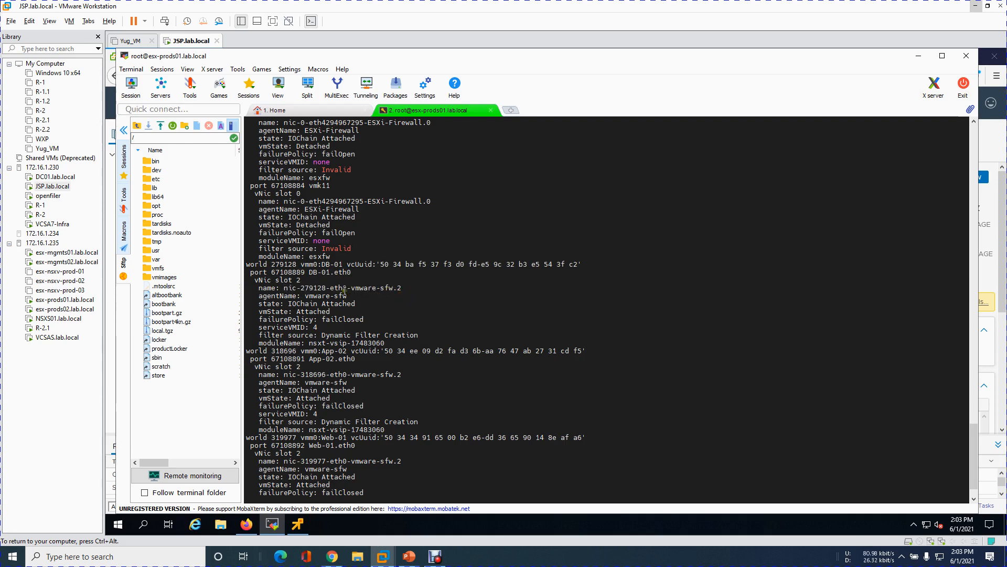
left_click_drag(283, 288, 405, 287)
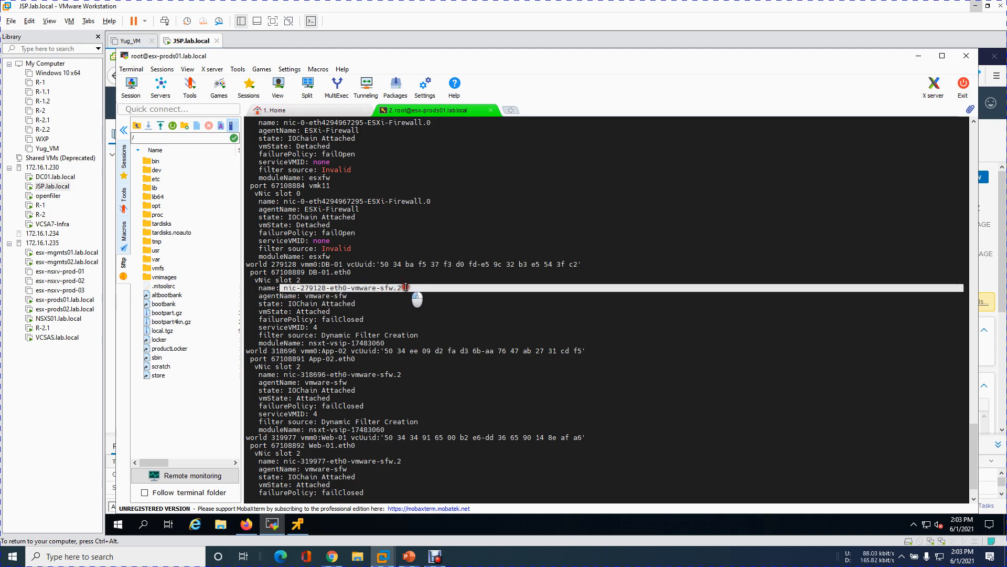
left_click(419, 299)
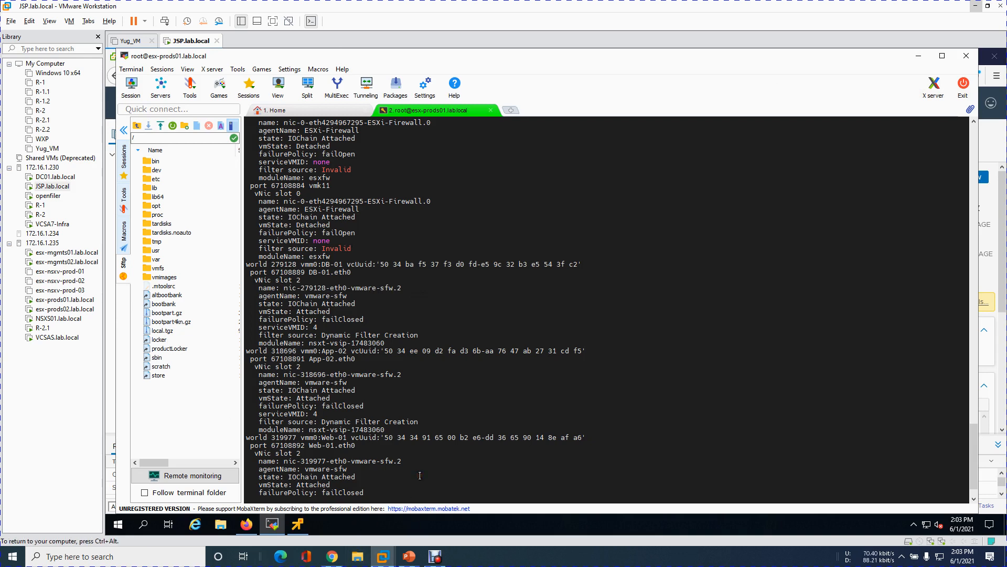
- Add some blank prompt lines and run "summarize-dvfilter | less -p DB-01" to open the output at the DB-01 entry
key("Return")
key("Return")
key("Return")
key("Return")
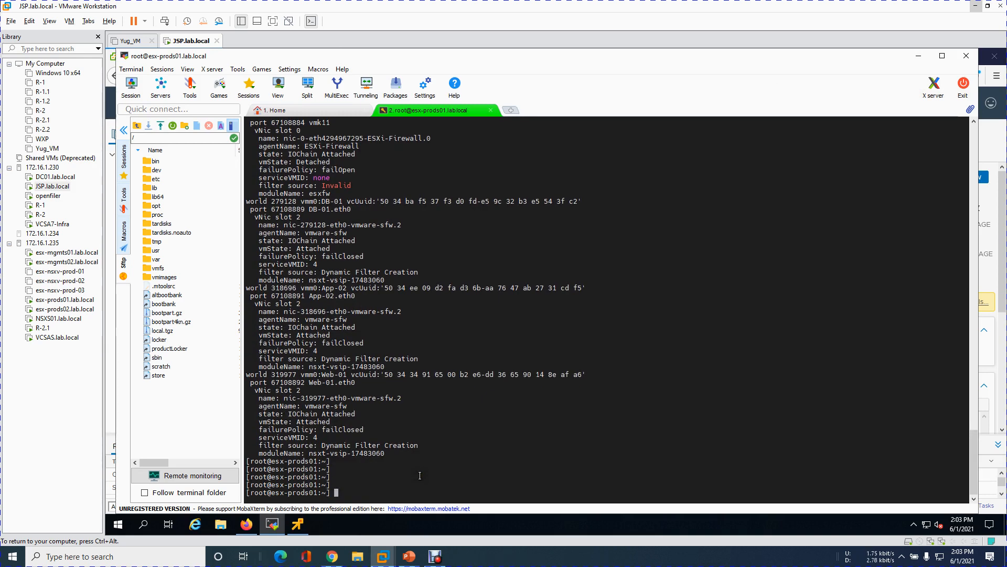
key("Up")
type("| less -p DB-01")
key("Return")
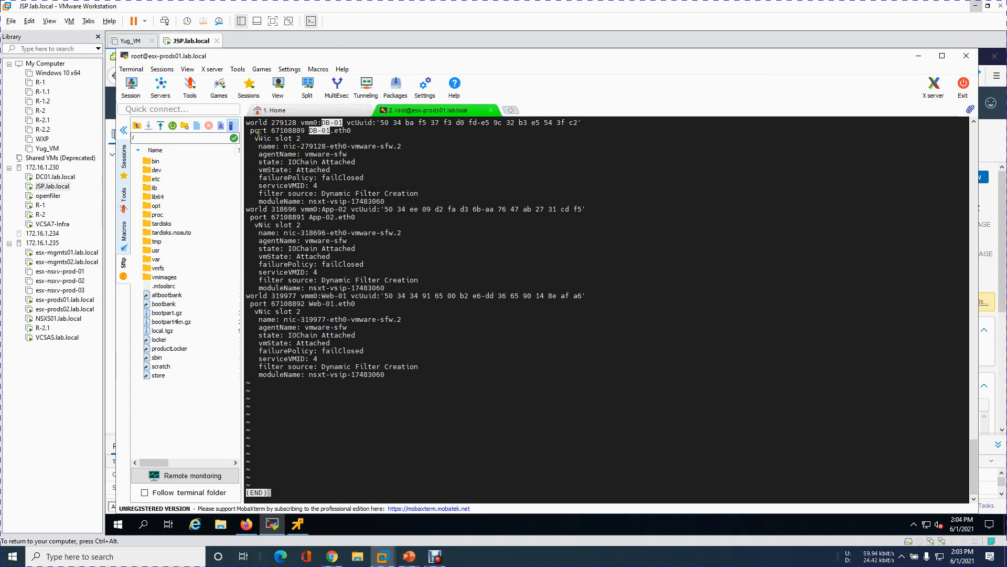
- Highlight the DB-01 name and its filter name, including the sfw.2 ending, in the paged output
left_click_drag(322, 123, 344, 123)
left_click(290, 146)
left_click_drag(284, 146, 401, 147)
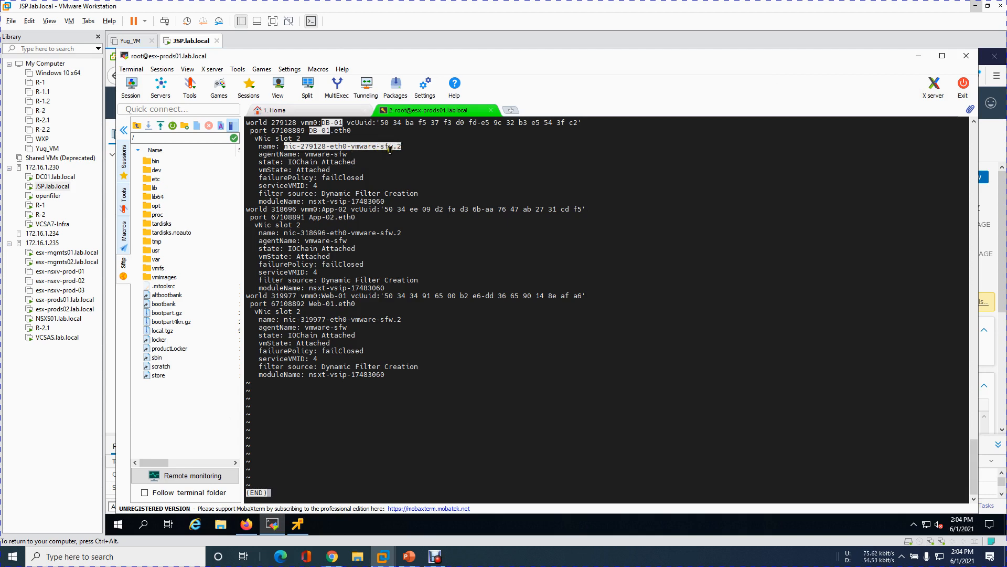
left_click(388, 150)
left_click_drag(381, 146, 399, 147)
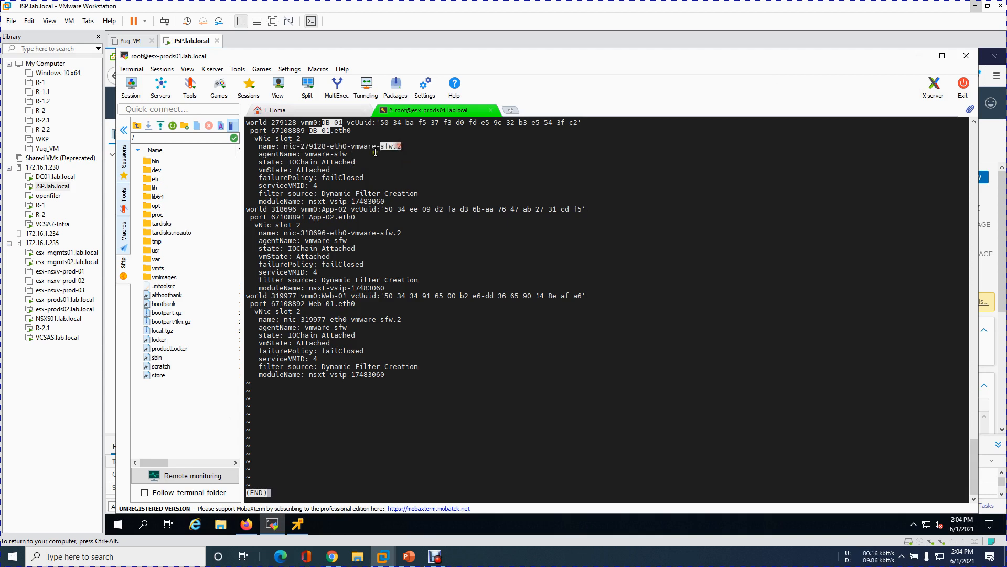
left_click_drag(293, 146, 403, 148)
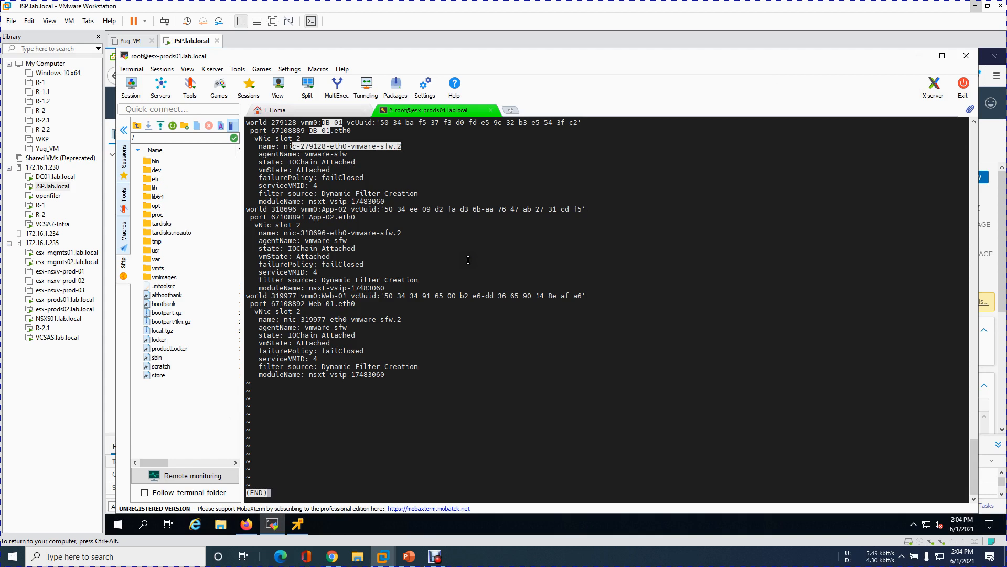
- Quit the less pager and rerun "summarize-dvfilter | less -p DB-01" from the command history
type(":")
key("BackSpace")
key("Escape")
key("Escape")
key("q")
key("Return")
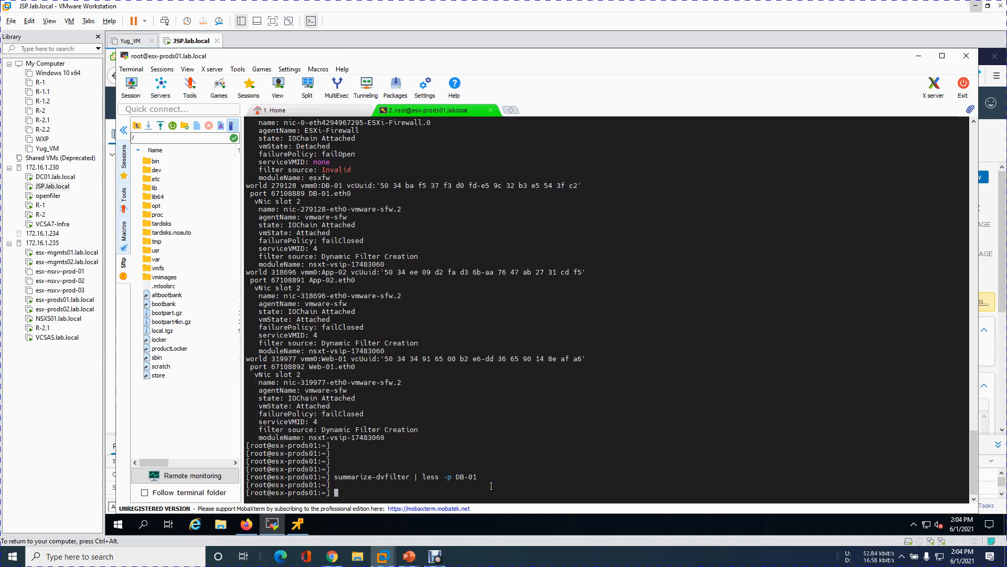
key("Up")
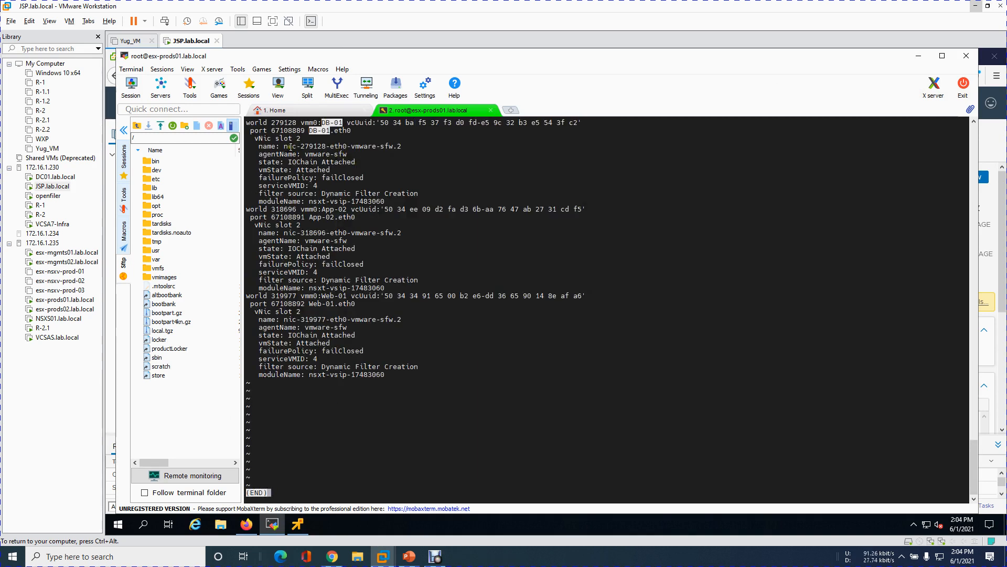
- Select and copy the DB-01 filter name nic-279128-eth0-vmware-sfw.2 from the paged output
left_click_drag(284, 146, 400, 147)
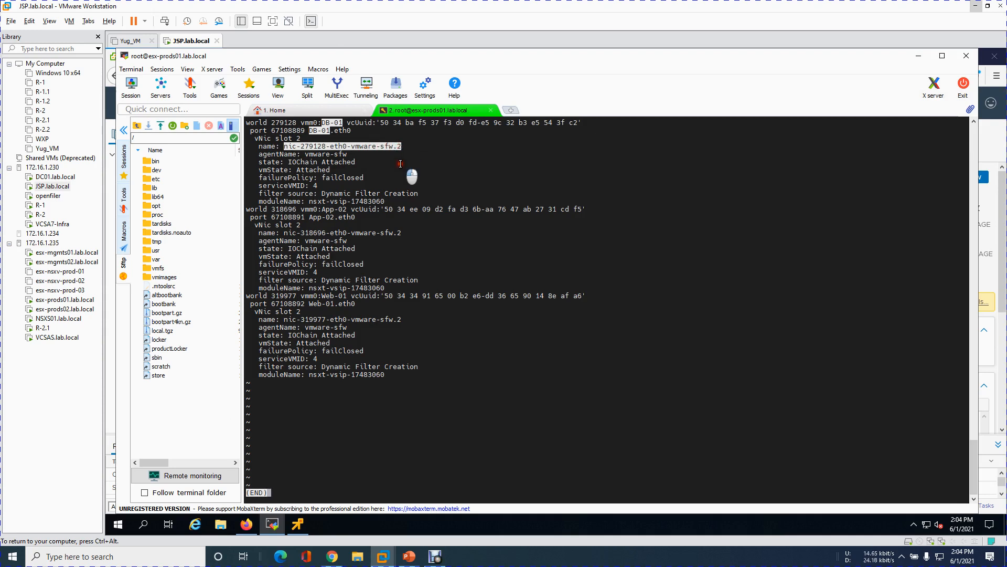
left_click(401, 164)
left_click_drag(281, 147, 395, 148)
left_click(396, 156)
left_click_drag(288, 146, 402, 147)
left_click(395, 168)
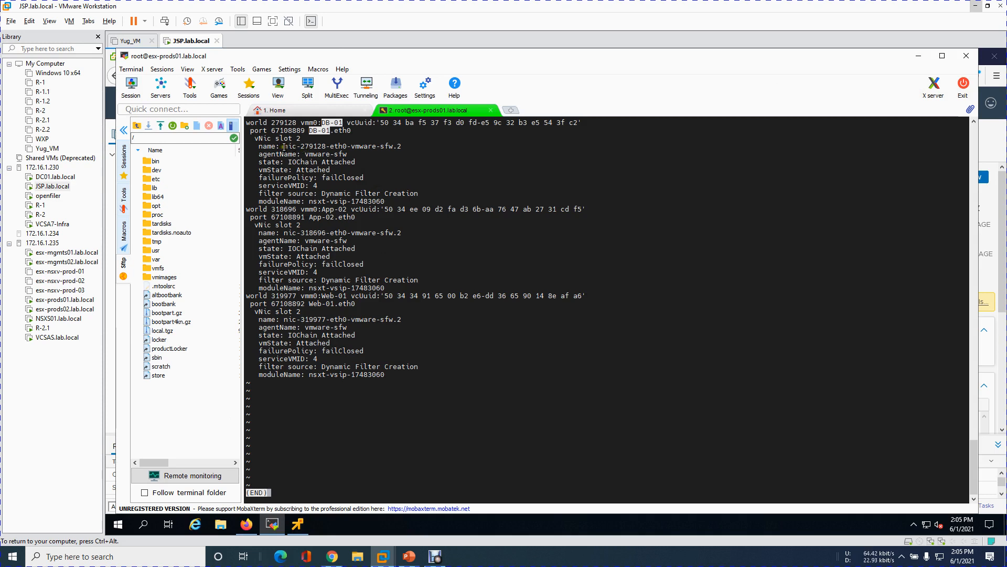
left_click_drag(285, 147, 398, 145)
key("super+c")
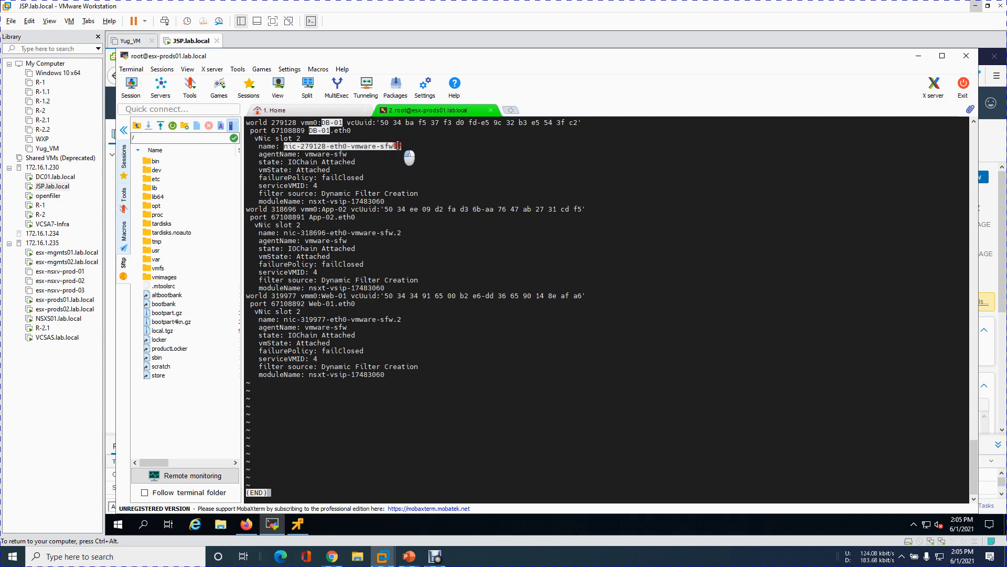
right_click(397, 146)
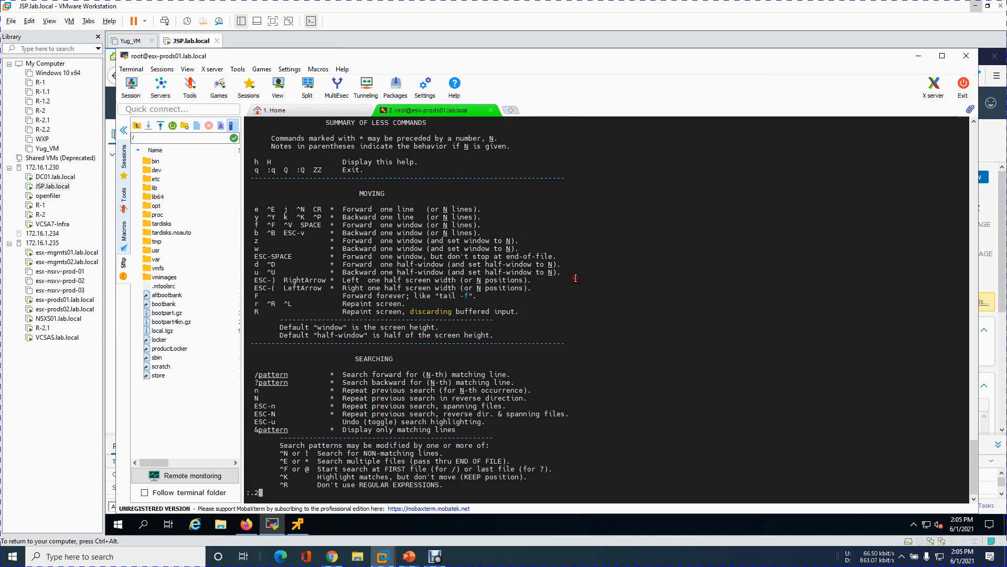
key("BackSpace")
key("BackSpace")
key("BackSpace")
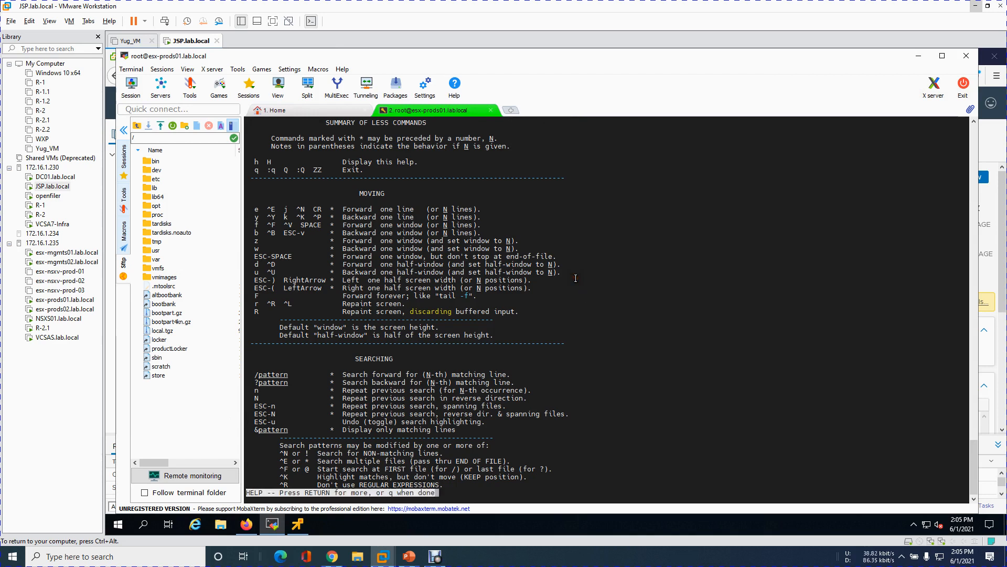
key("q")
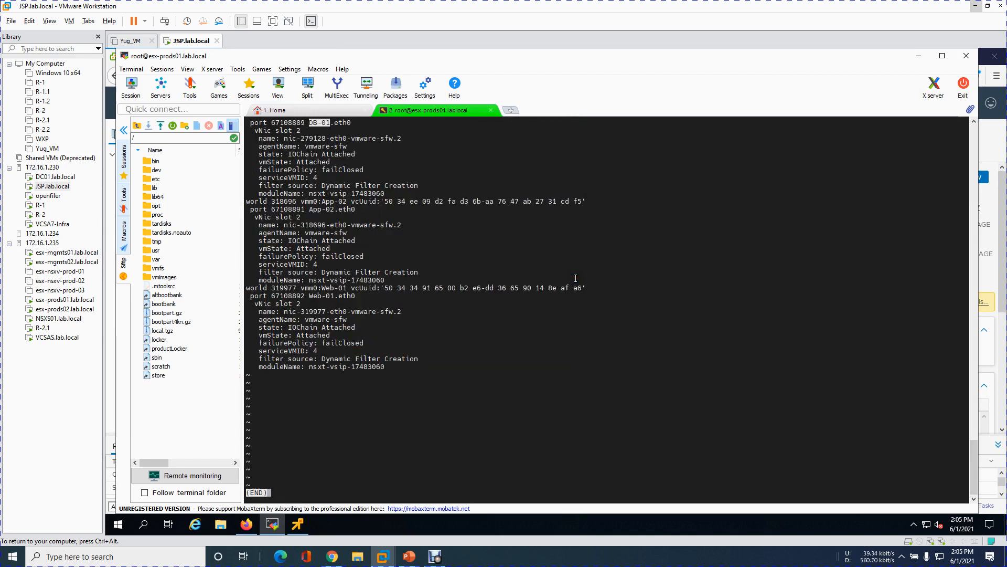
- Quit the less pager and add several blank prompt lines in the shell
type(":q")
key("Return")
key("Return")
key("Return")
key("Return")
key("Return")
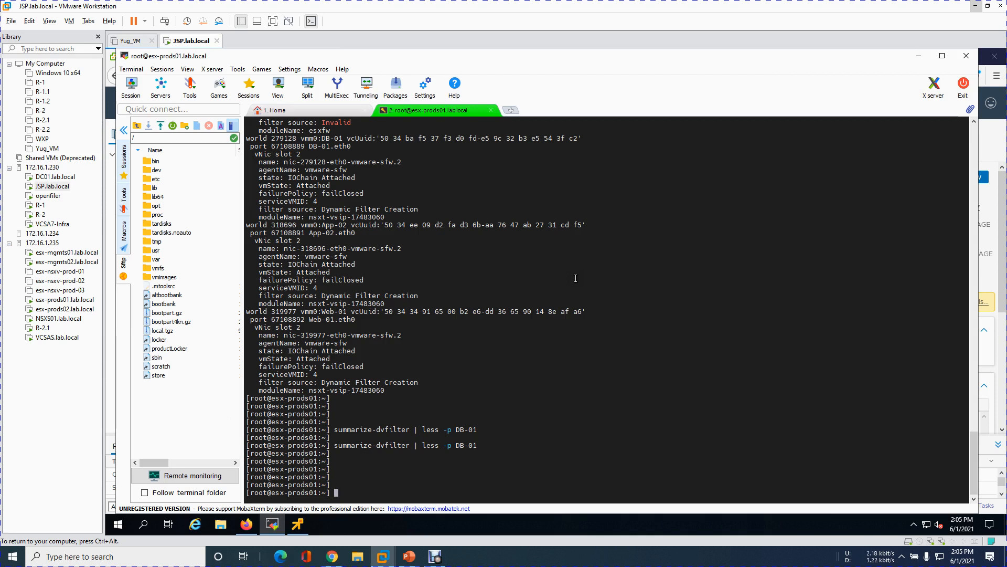
- Run "vsipioctl getrules -f nic-279128-eth0-vmware-sfw.2", pasting in the copied filter name, to list DB-01's firewall rules
type("sipioctl getrules -f")
right_click(434, 493)
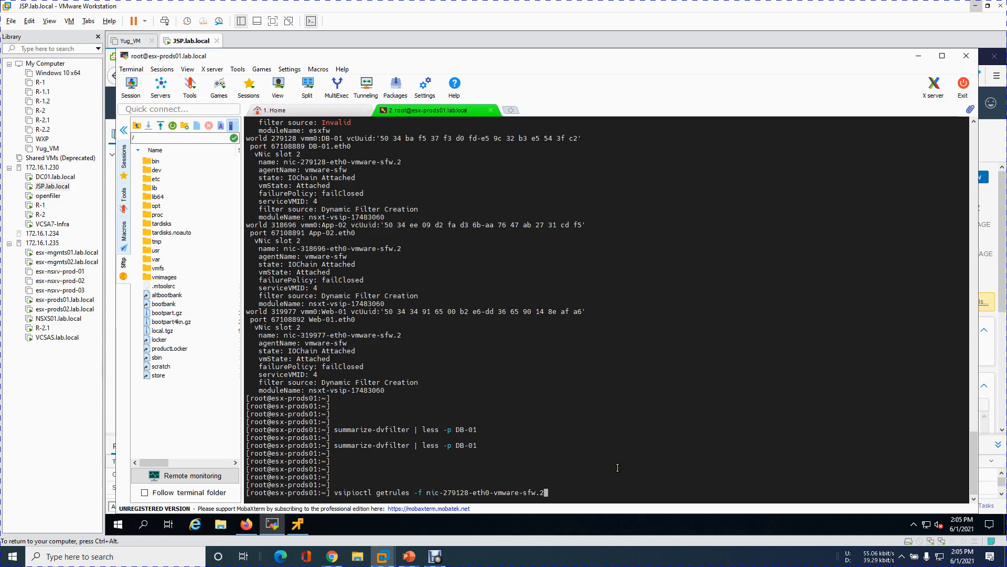
key("Return")
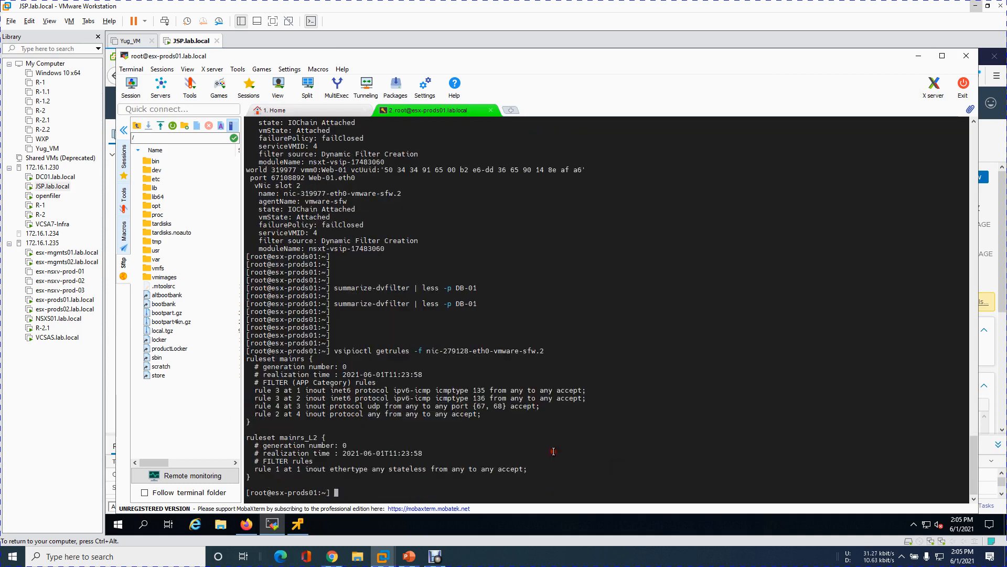
- Highlight the filter name in the getrules command and examine the rules and rule IDs in the mainrs ruleset
left_click_drag(424, 352, 548, 350)
left_click(651, 386)
left_click_drag(258, 390, 558, 390)
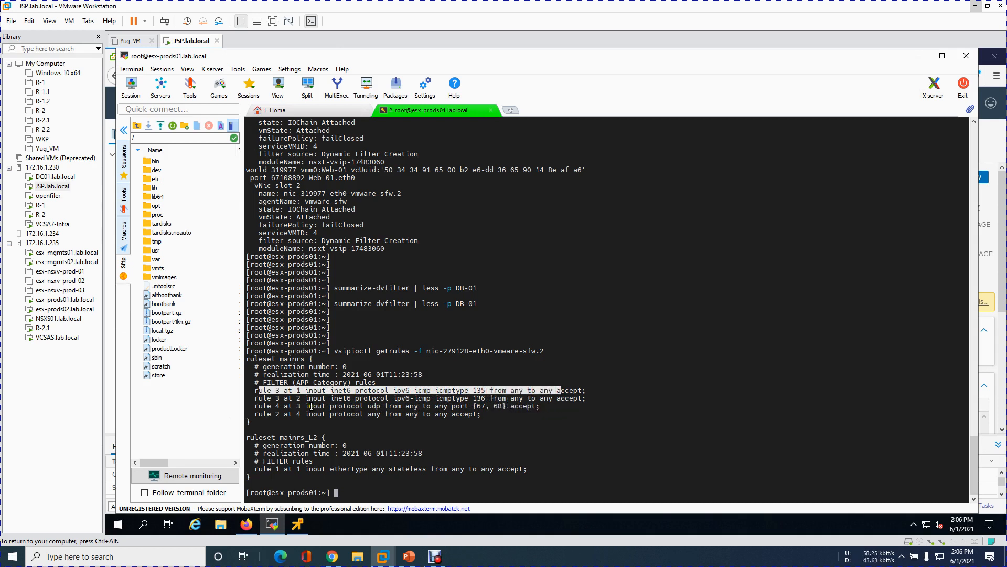
left_click_drag(272, 398, 292, 414)
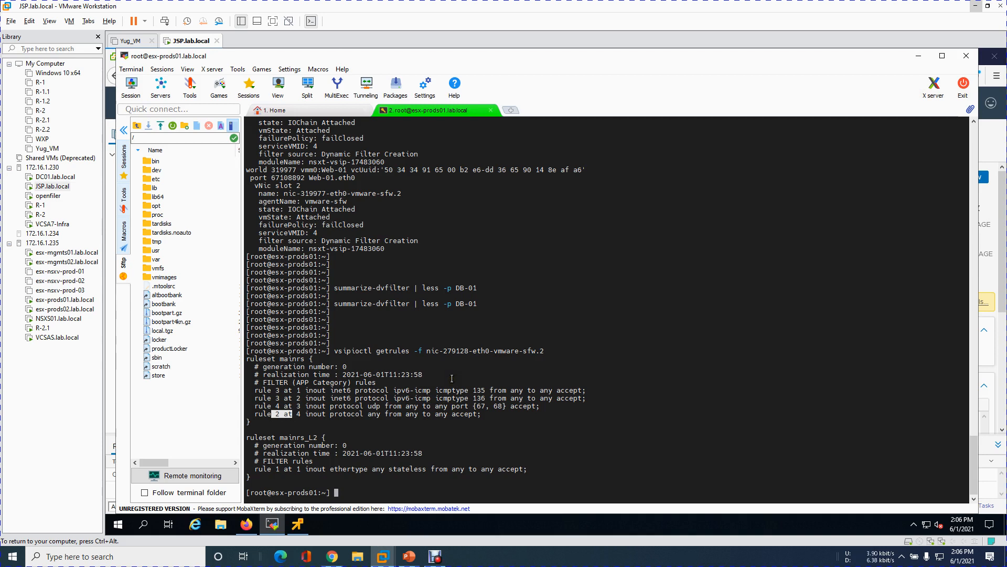
- Switch to Firefox and show the VMware NSX login page
left_click(246, 523)
left_click(280, 59)
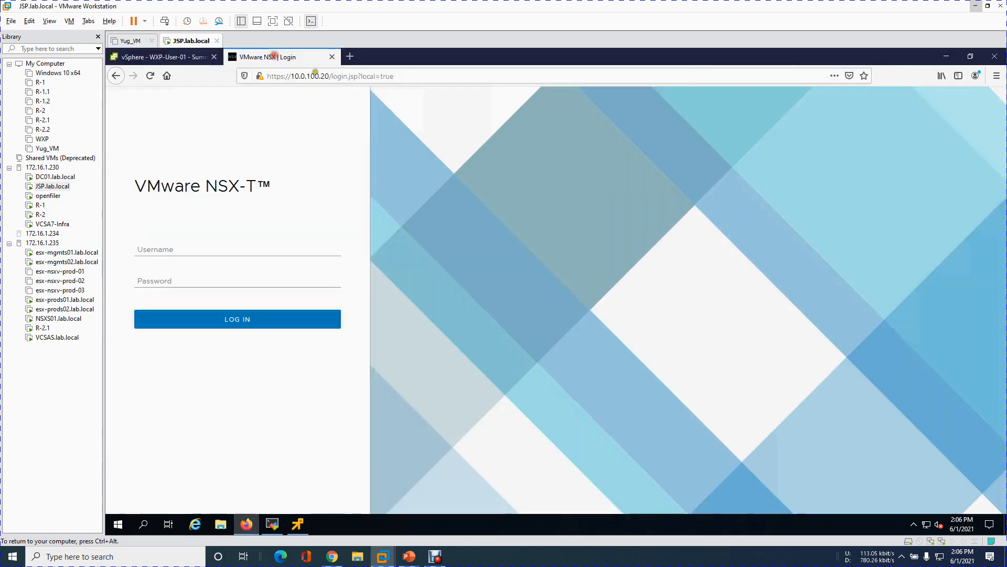
- Log in to NSX-T Manager with the saved username and password, and clear all notifications
left_click(188, 254)
left_click(188, 266)
left_click(244, 316)
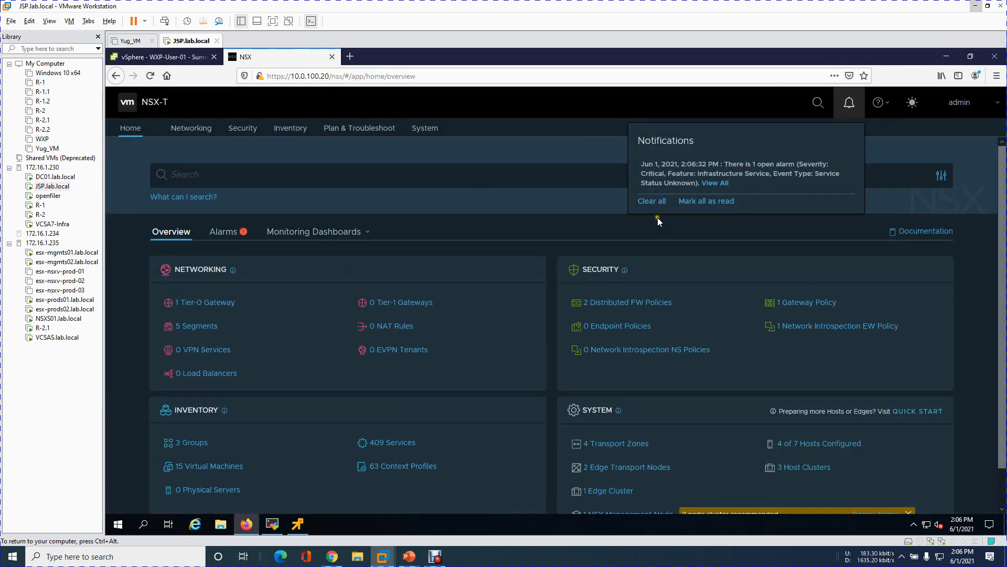
left_click(650, 202)
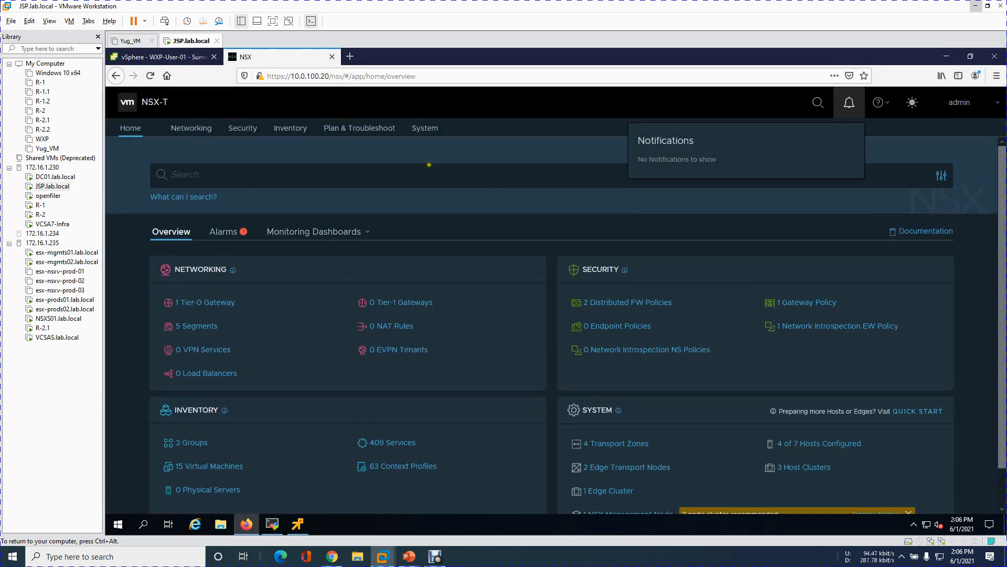
- Open the Distributed Firewall's Application category under East West Security and expand the default Layer3 section to show its rules
left_click(243, 128)
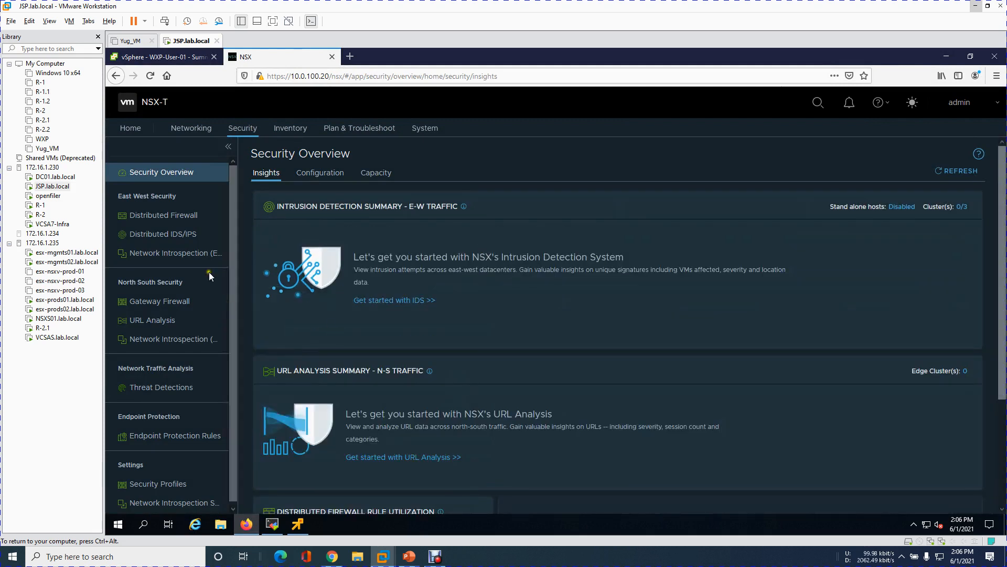
left_click_drag(126, 196, 181, 201)
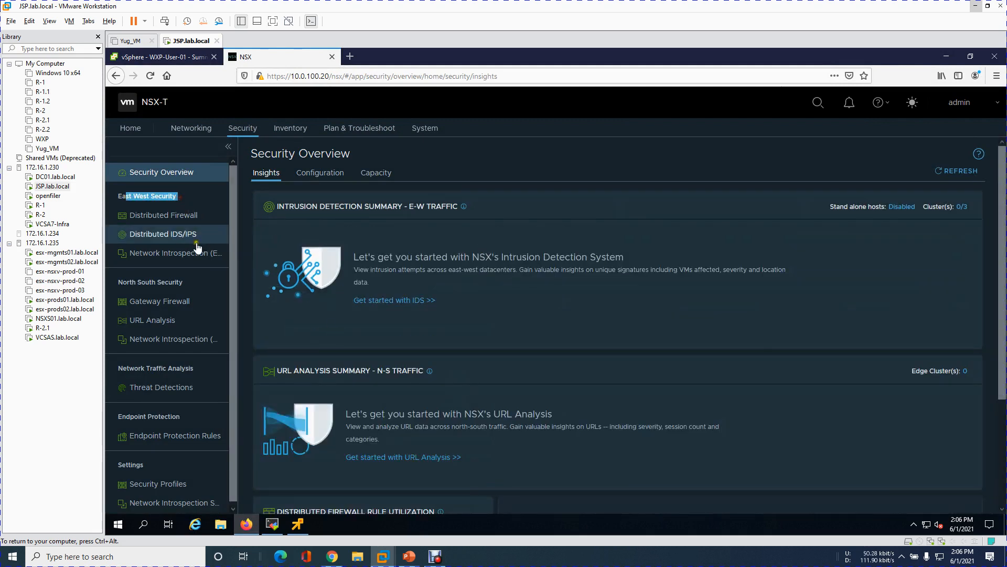
left_click(178, 222)
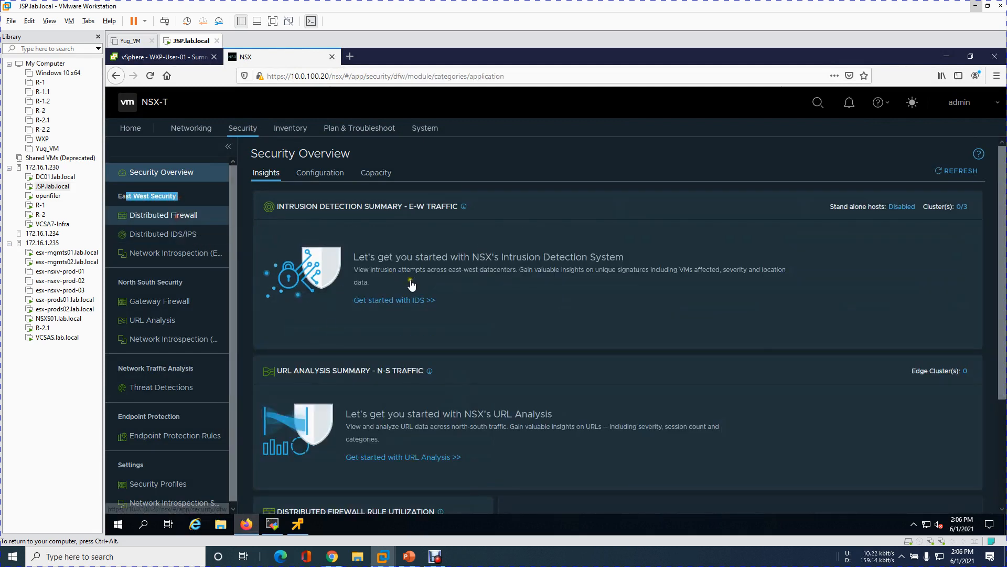
left_click(597, 398)
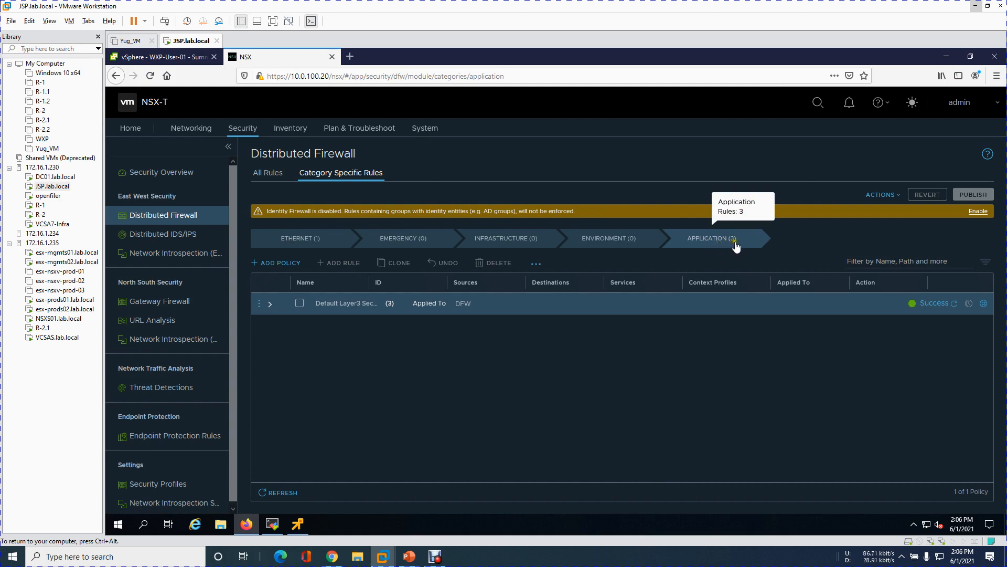
left_click(270, 307)
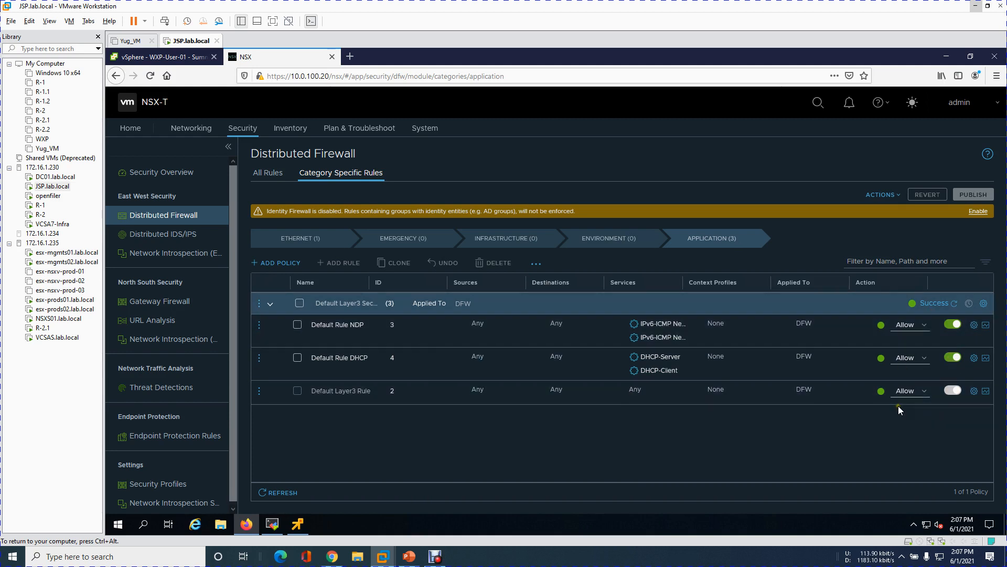
- Switch to the MobaXterm terminal, examine the accept actions and UDP ports in the mainrs ruleset, and return to NSX Manager in Firefox
left_click(273, 524)
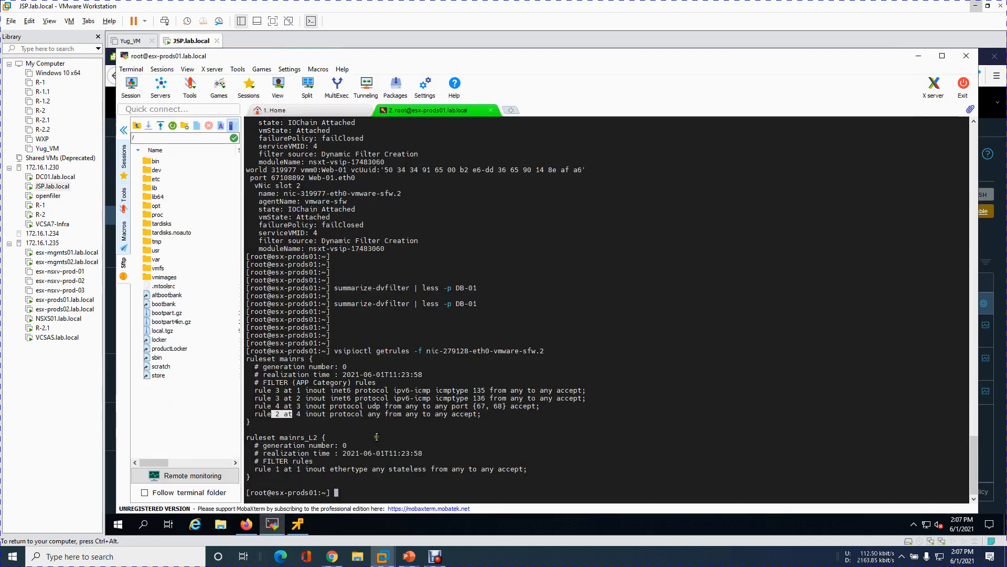
left_click(282, 414)
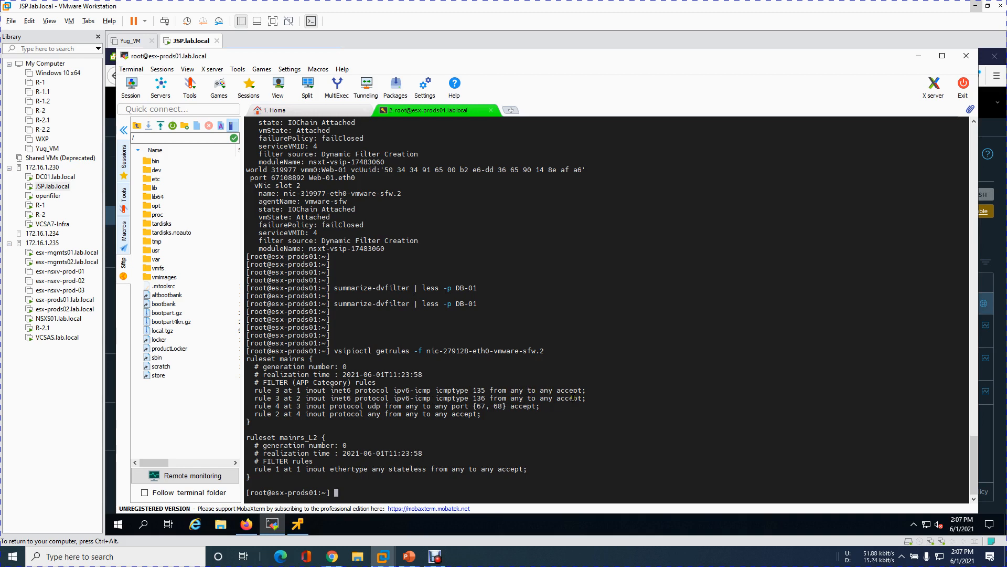
left_click_drag(558, 390, 582, 398)
left_click_drag(478, 406, 502, 407)
left_click(254, 525)
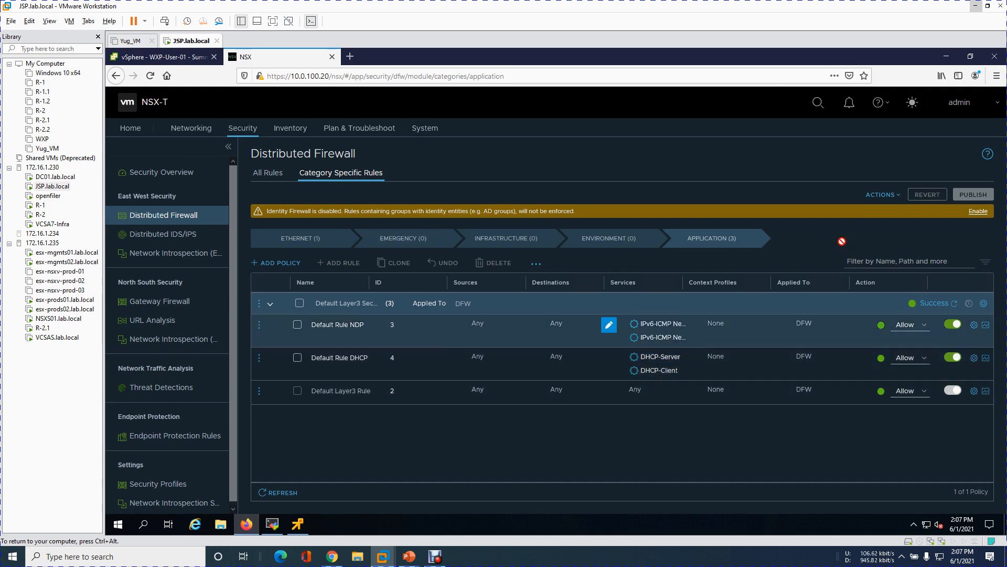
- Compare rules 4 and 2 in the MobaXterm getrules output with the NSX Manager rules, and minimize the terminal
left_click(273, 522)
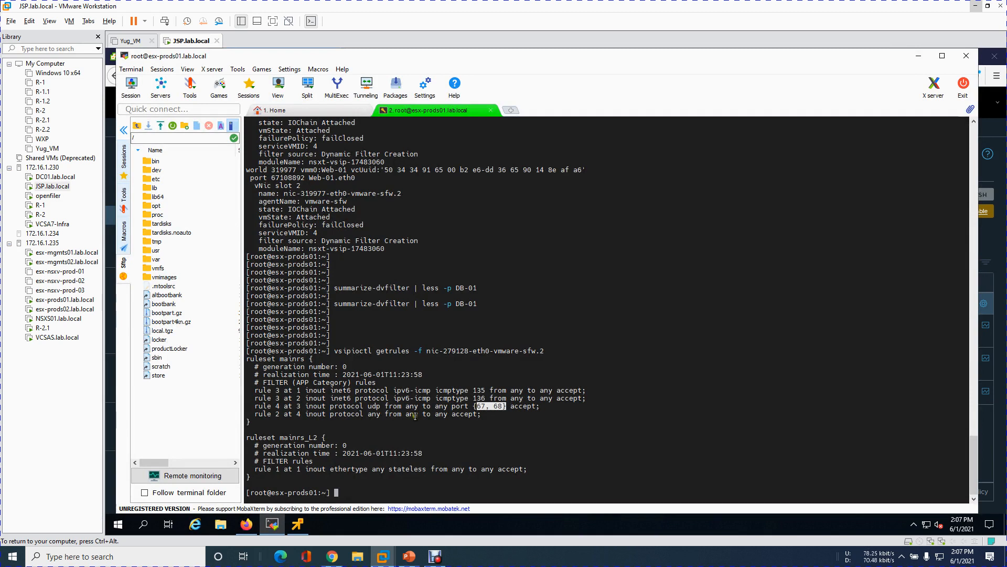
left_click_drag(281, 404, 266, 406)
left_click_drag(469, 406, 530, 405)
left_click_drag(267, 413, 292, 414)
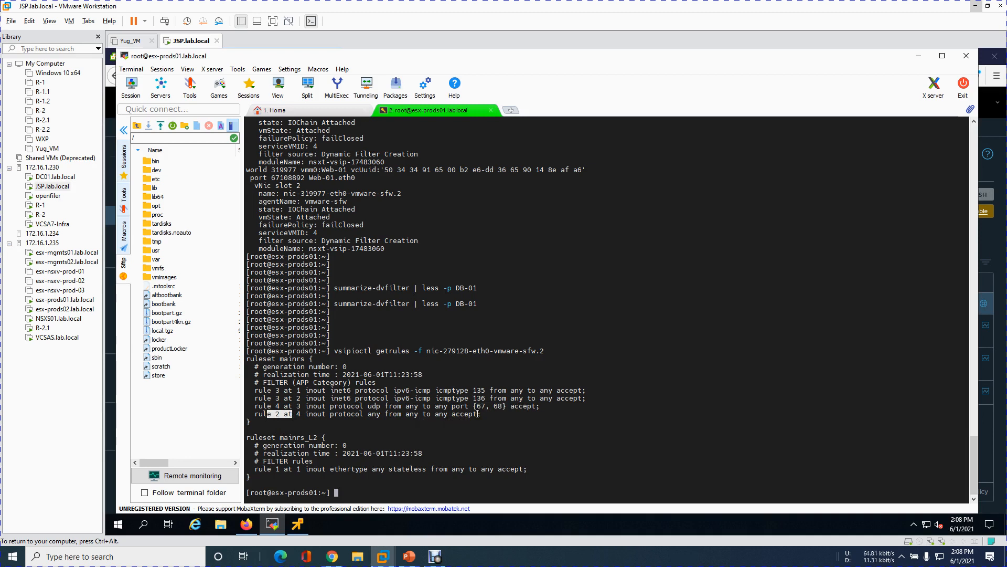
left_click(246, 525)
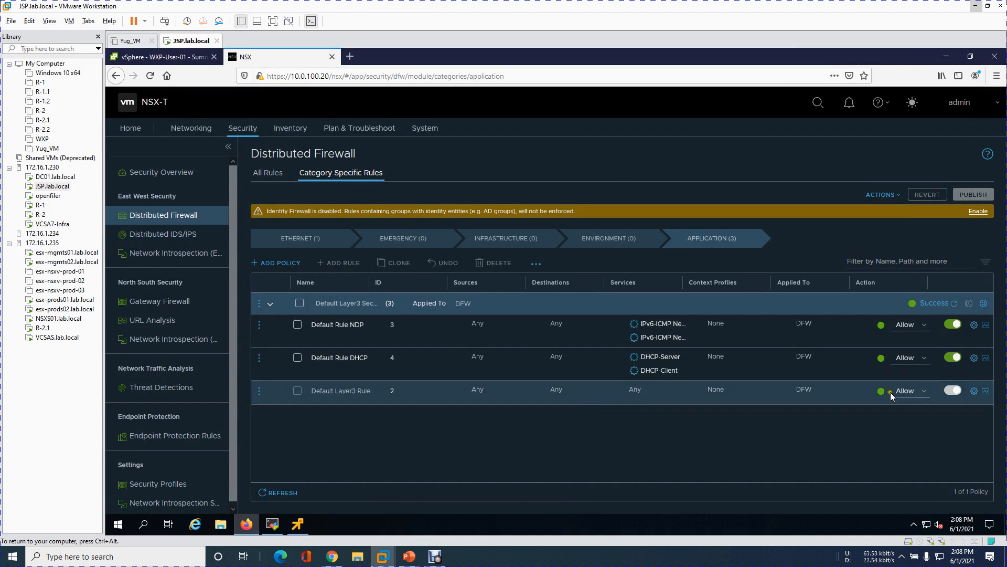
left_click(277, 523)
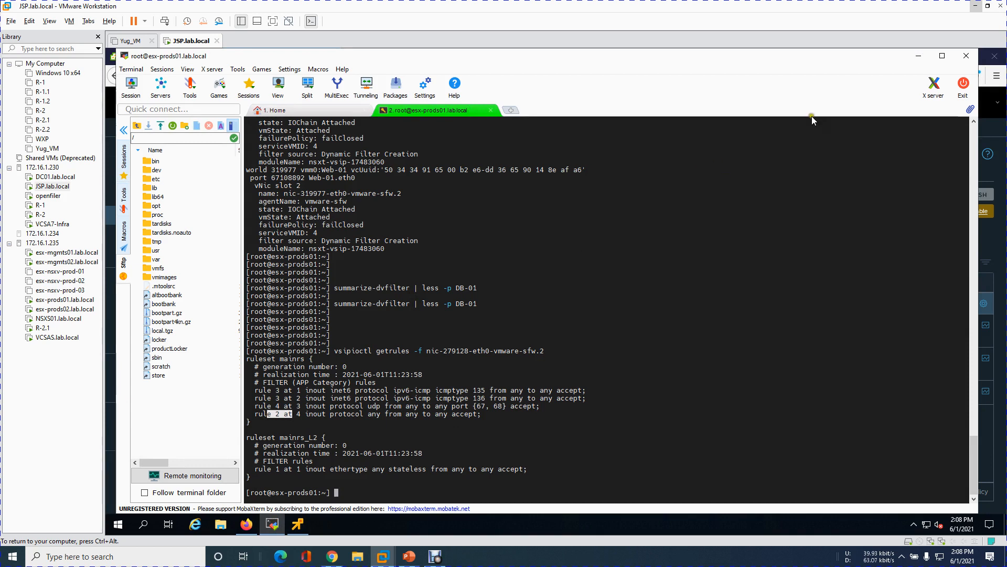
left_click(920, 56)
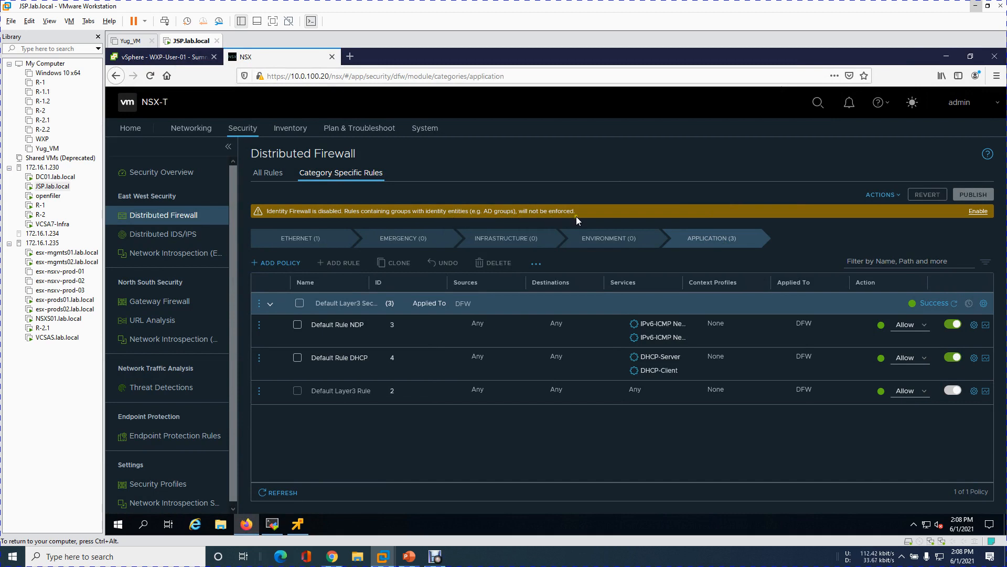
- Enable Identity Firewall Status, view the per-cluster identity firewall settings, set the status back to disabled, and save
left_click(978, 211)
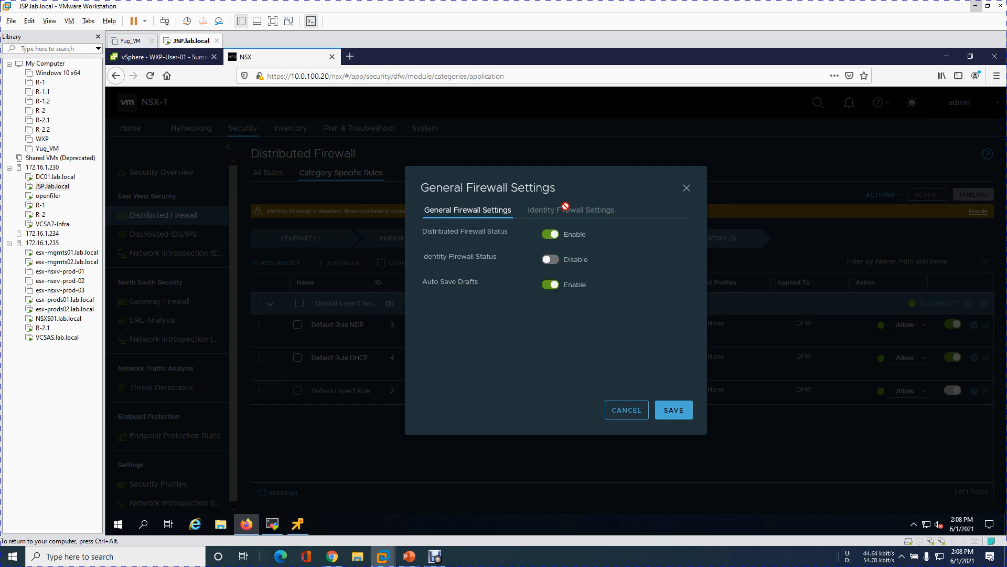
left_click(550, 259)
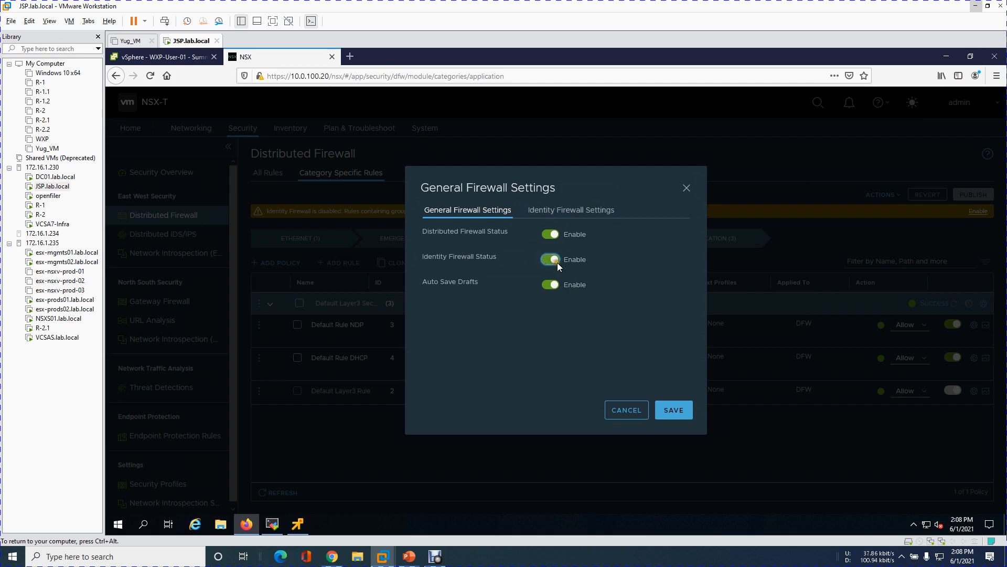
left_click(586, 216)
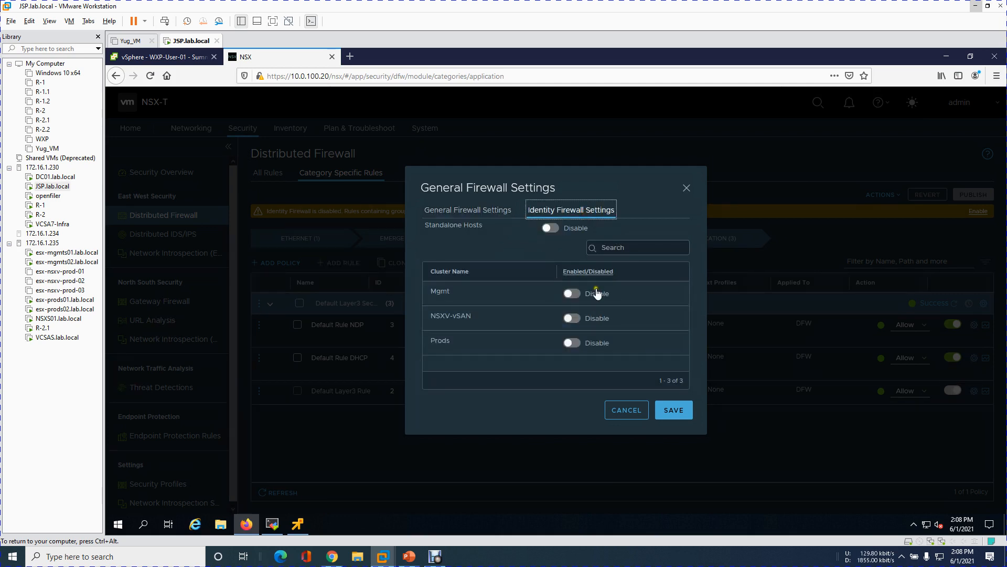
left_click(486, 211)
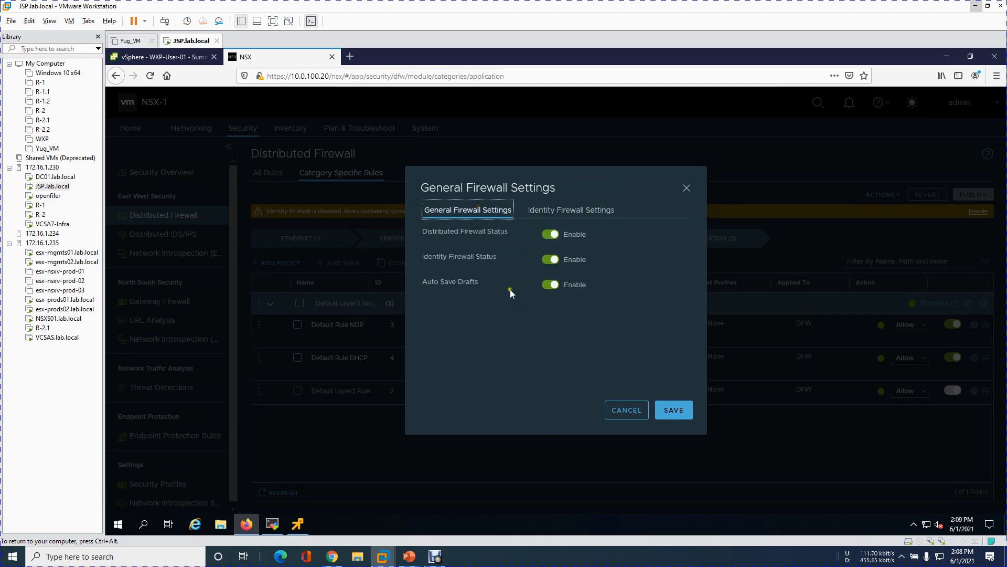
left_click(550, 259)
left_click(689, 419)
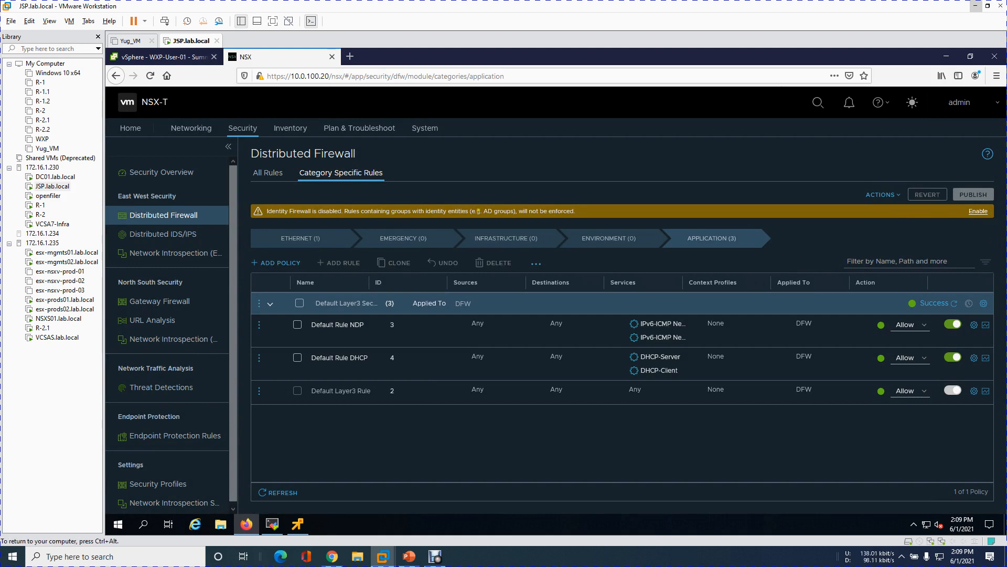
- Collapse the default Layer3 section, add a policy named "Web to App icmp deny" in the Application category, and expand it
left_click_drag(475, 211, 514, 211)
left_click(545, 445)
left_click(270, 303)
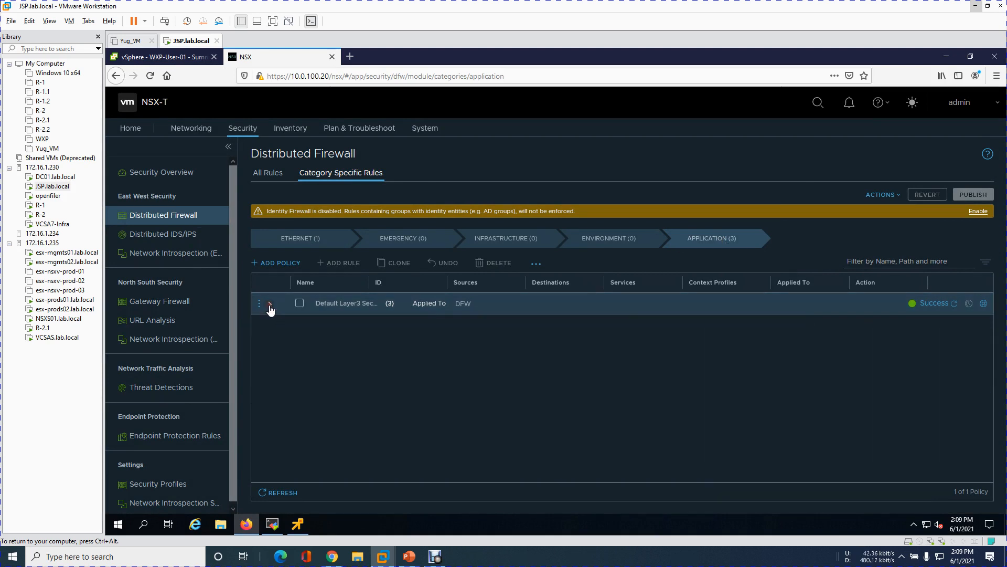
left_click(288, 263)
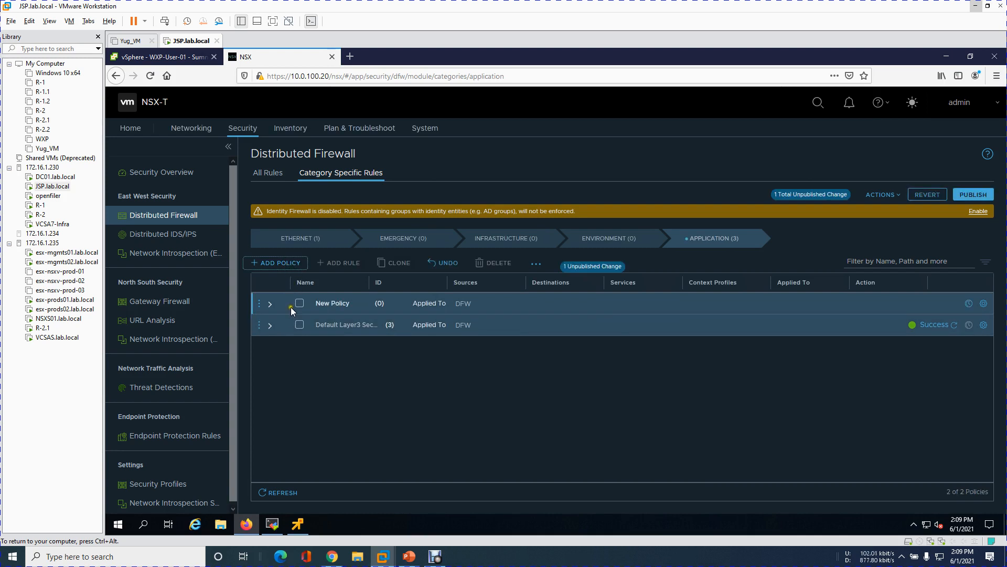
left_click(370, 302)
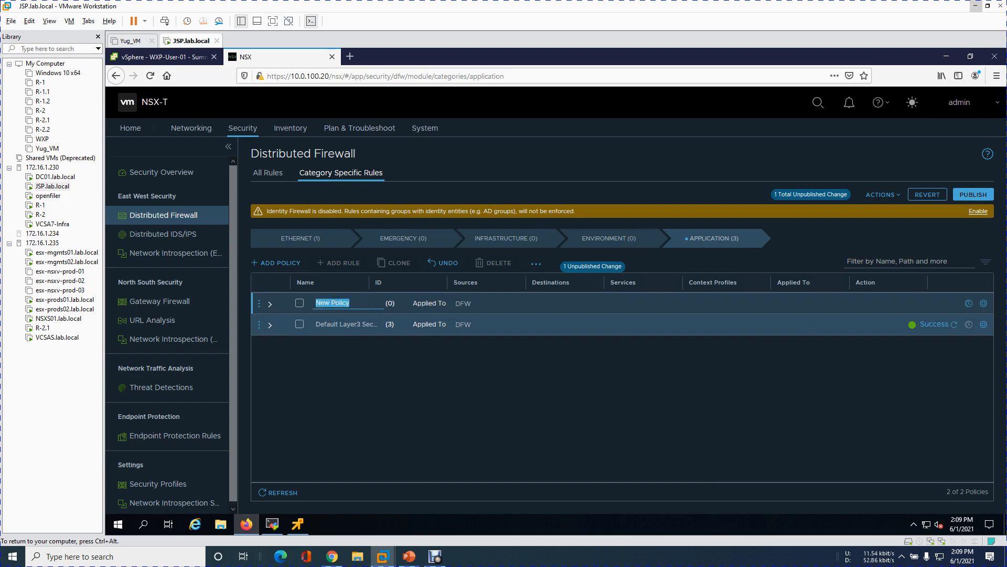
type("WEb to")
key("BackSpace")
type("cmp deny")
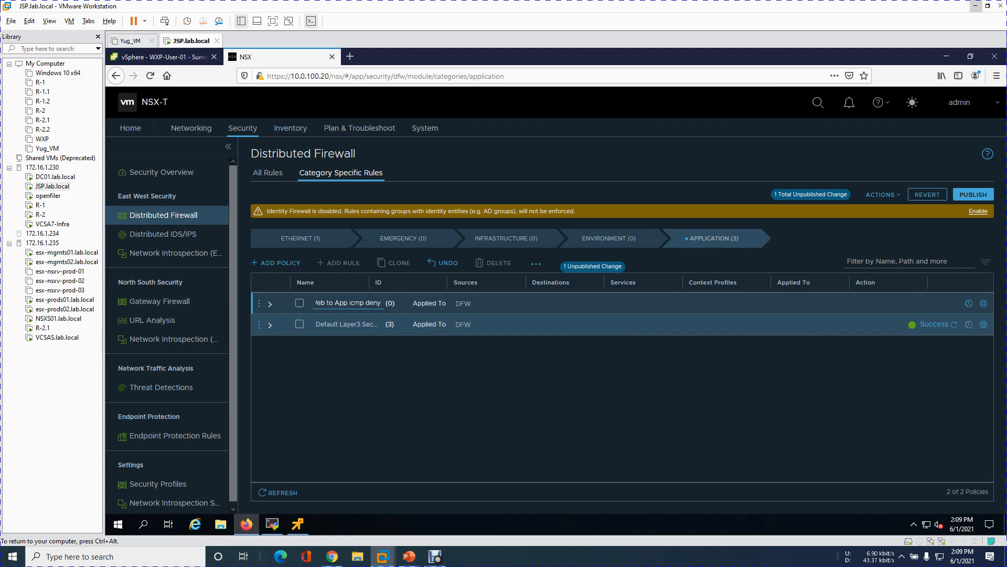
left_click(420, 393)
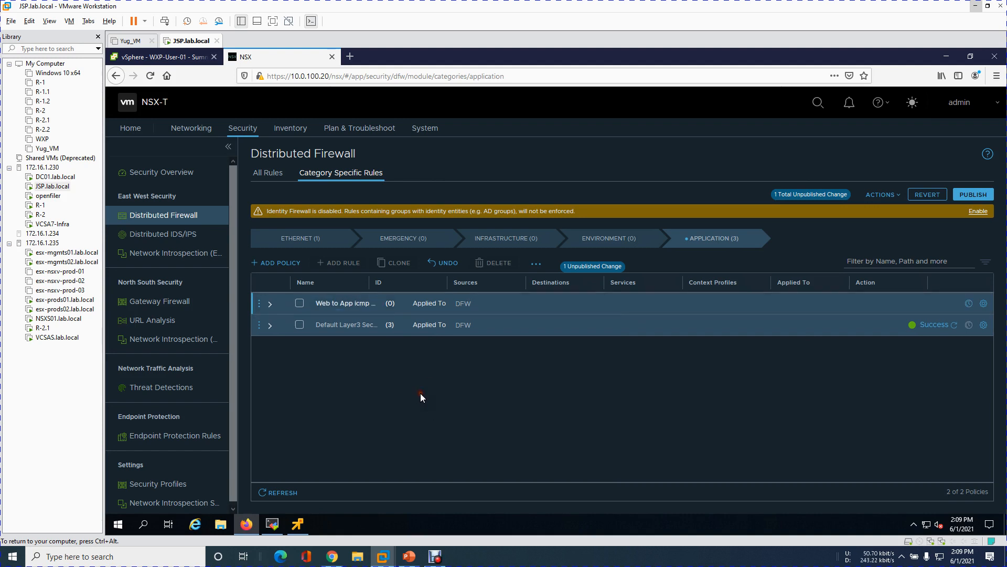
left_click(270, 304)
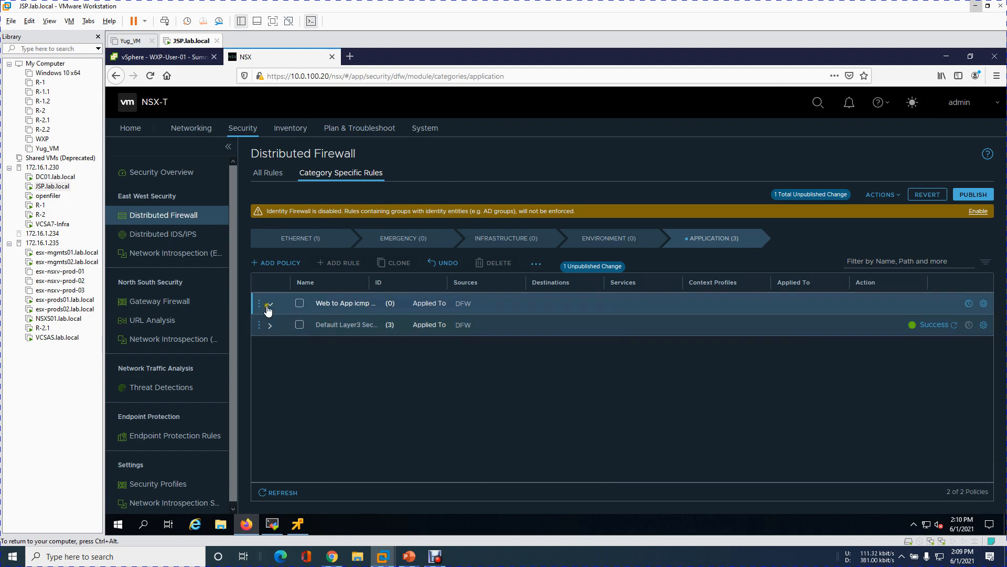
left_click(259, 304)
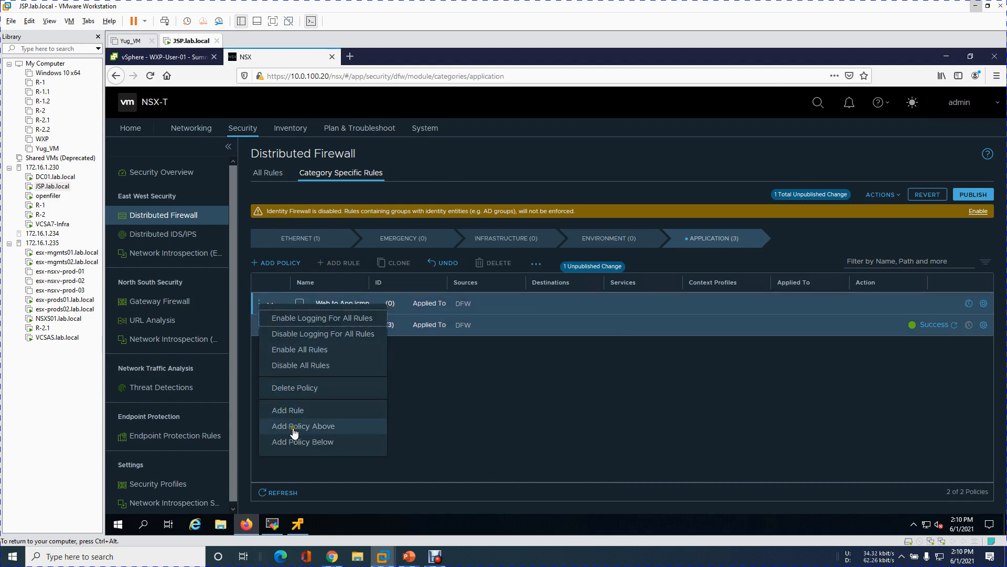
left_click(322, 431)
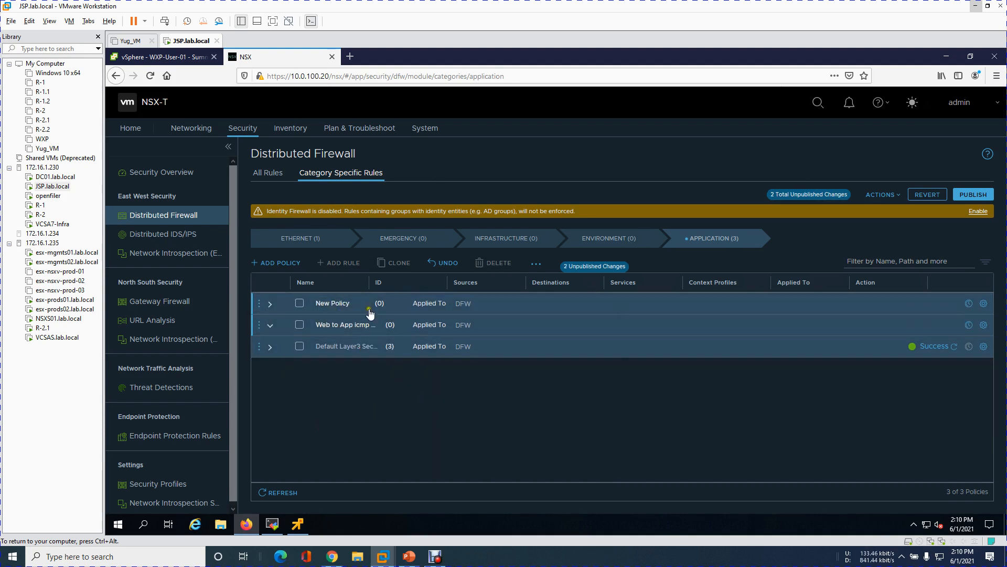
left_click(259, 304)
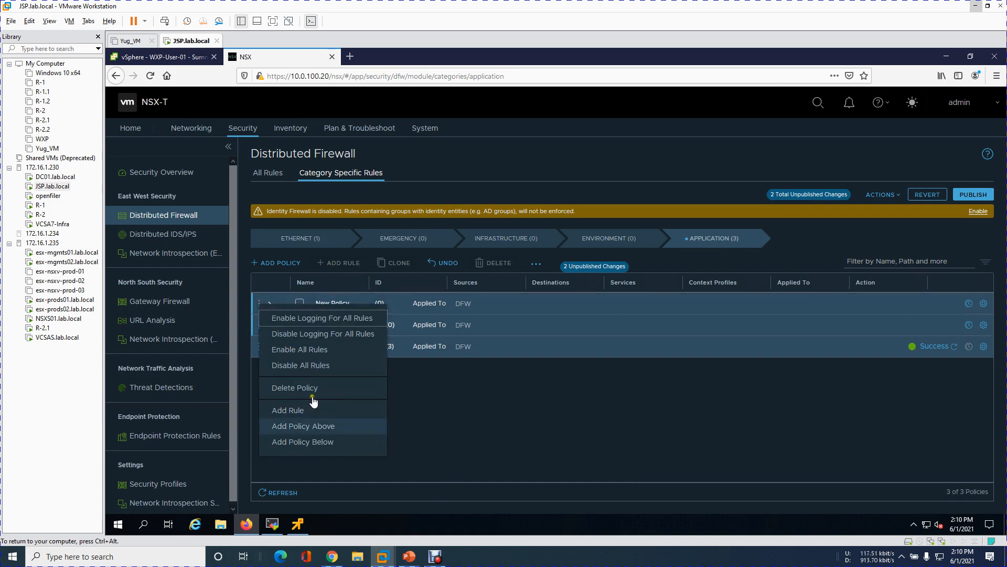
left_click(319, 388)
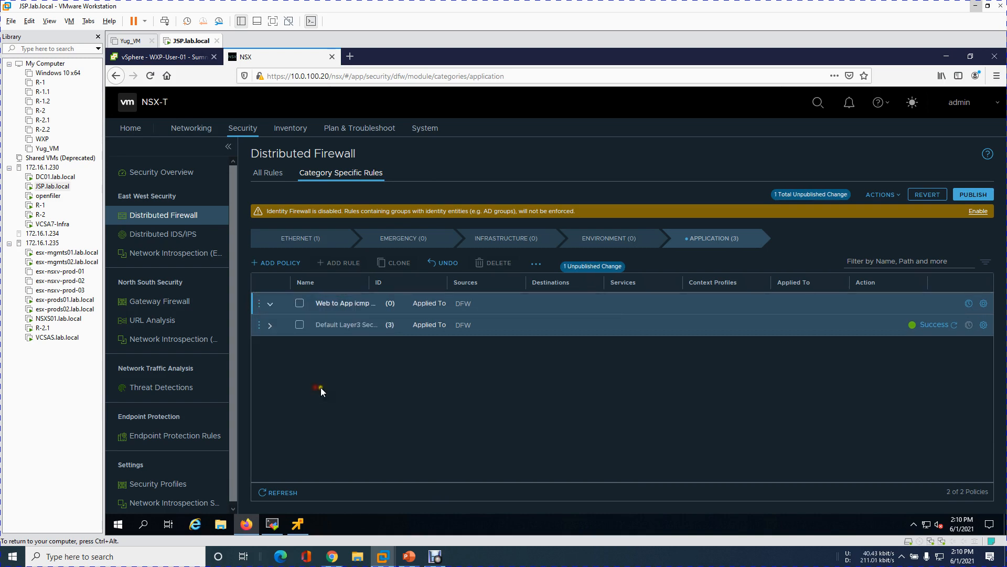
- Add a rule named "Deny icmp Web to App" to the "Web to App icmp deny" policy
left_click(259, 303)
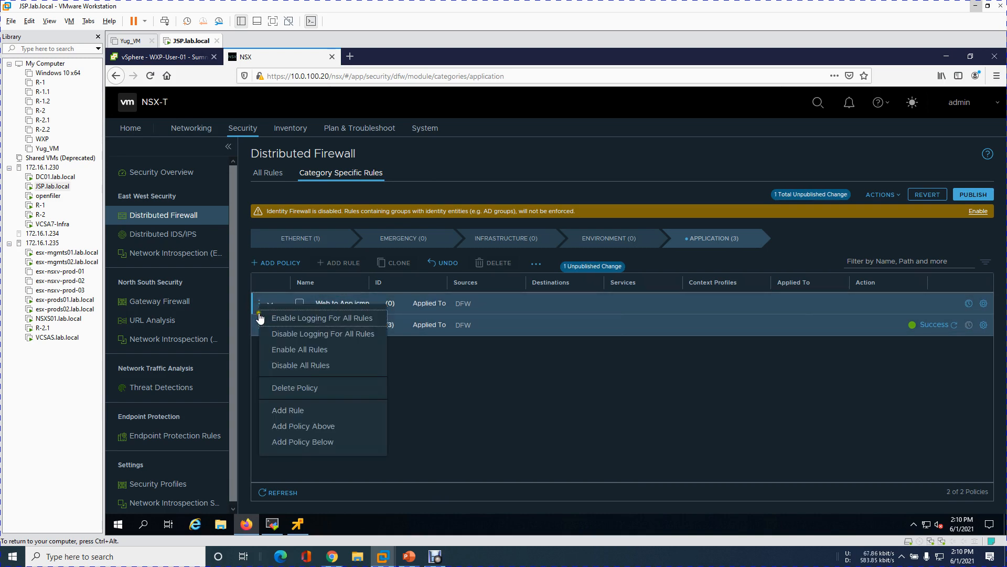
left_click(293, 411)
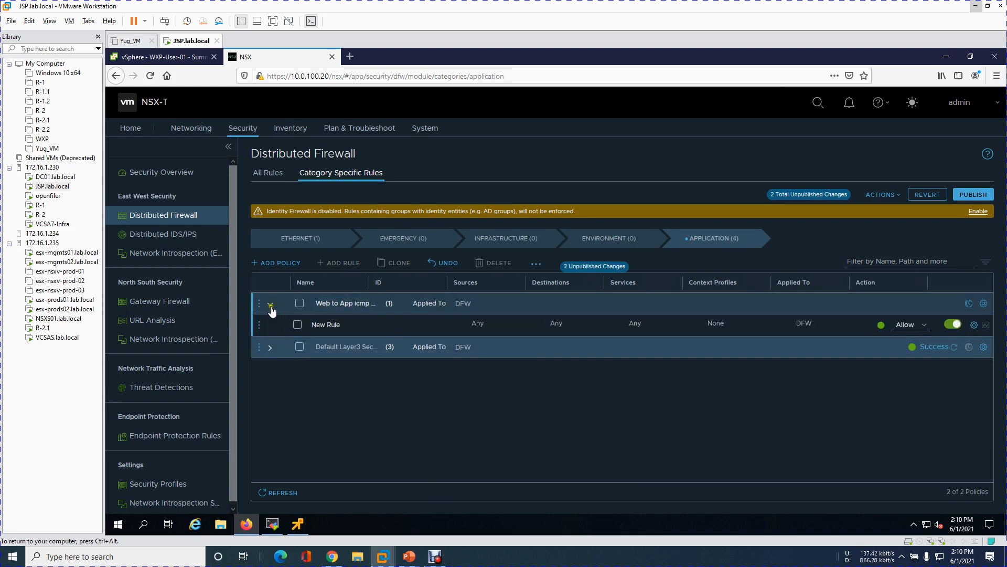
left_click(309, 326)
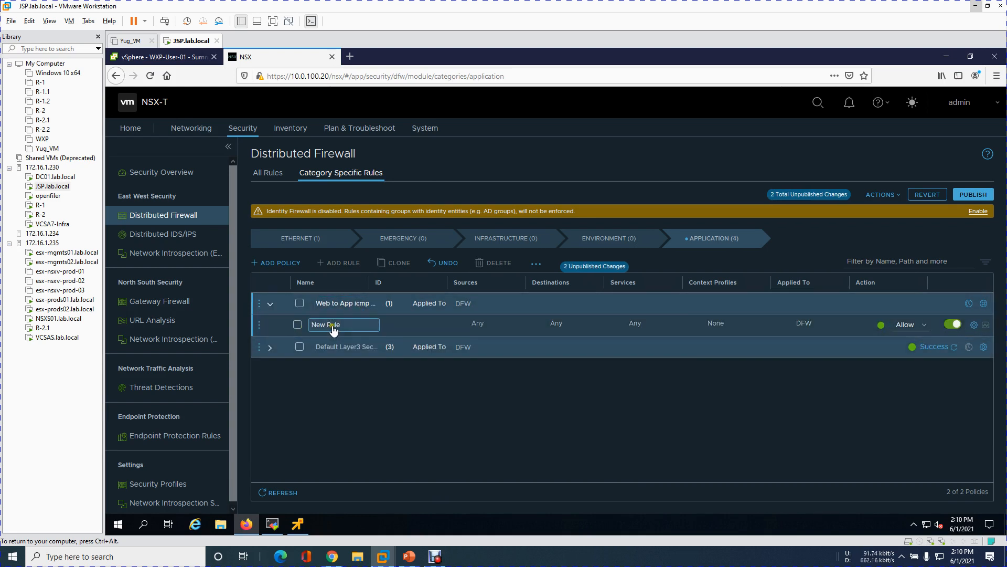
type("Deny icmp")
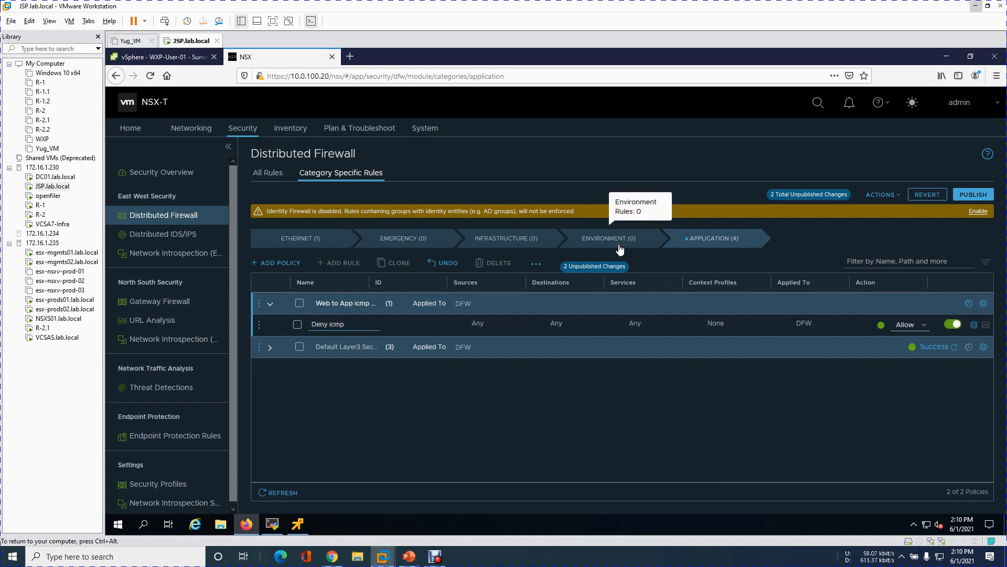
type(" Web")
type(" to App")
left_click(613, 417)
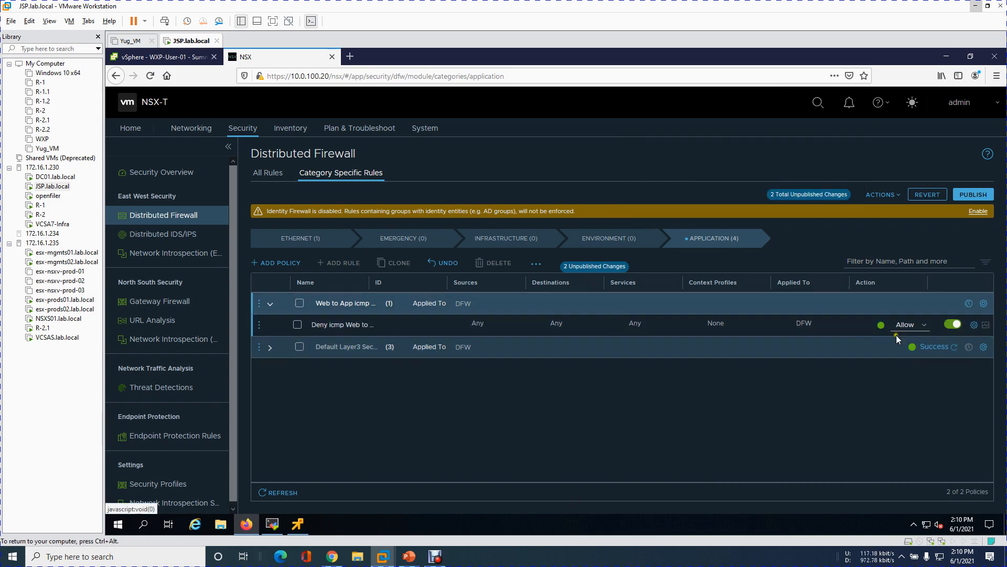
- Check the Web-Group members and set Web-Group as the source of the "Deny icmp Web to App" rule
mouse_move(561, 326)
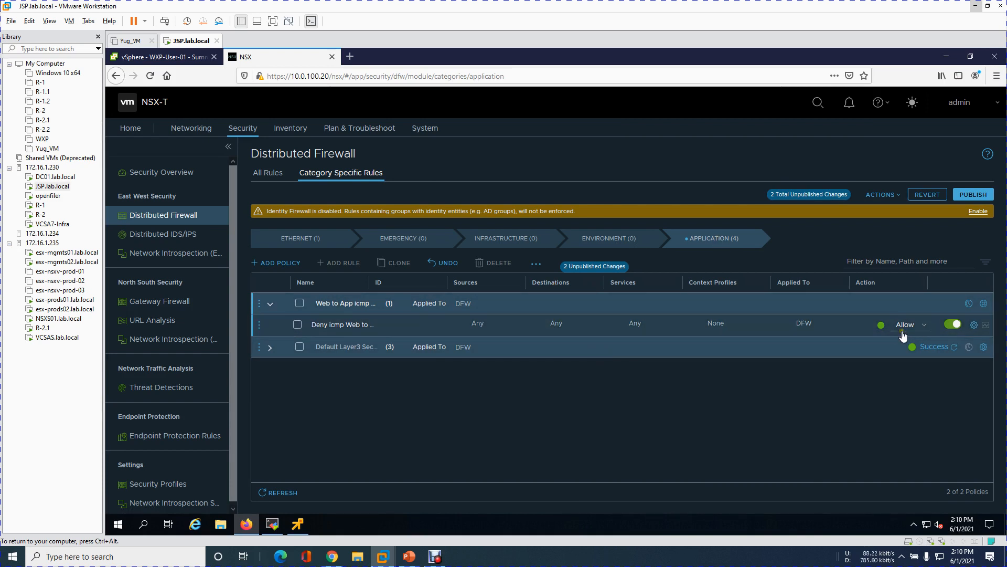
mouse_move(475, 322)
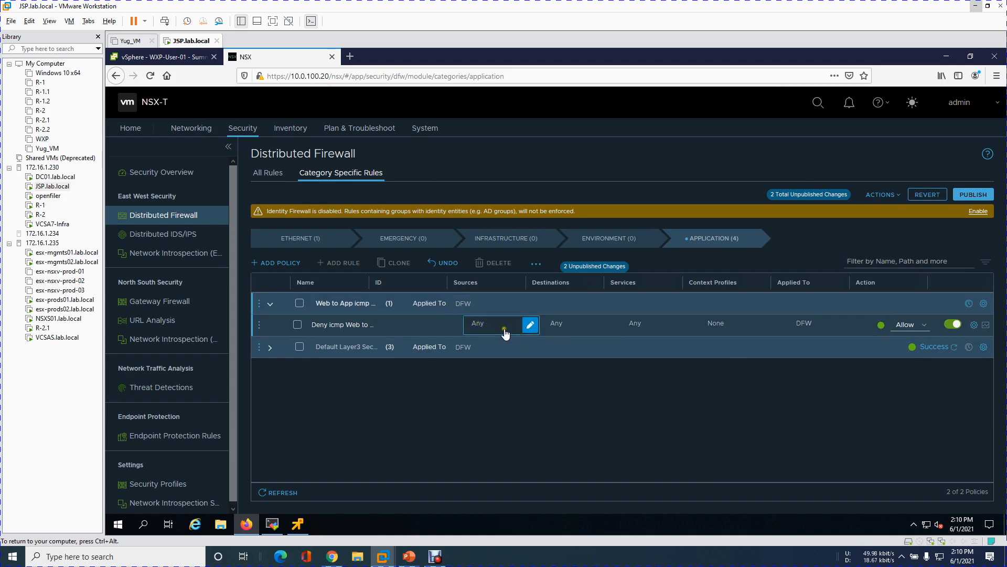
left_click(531, 327)
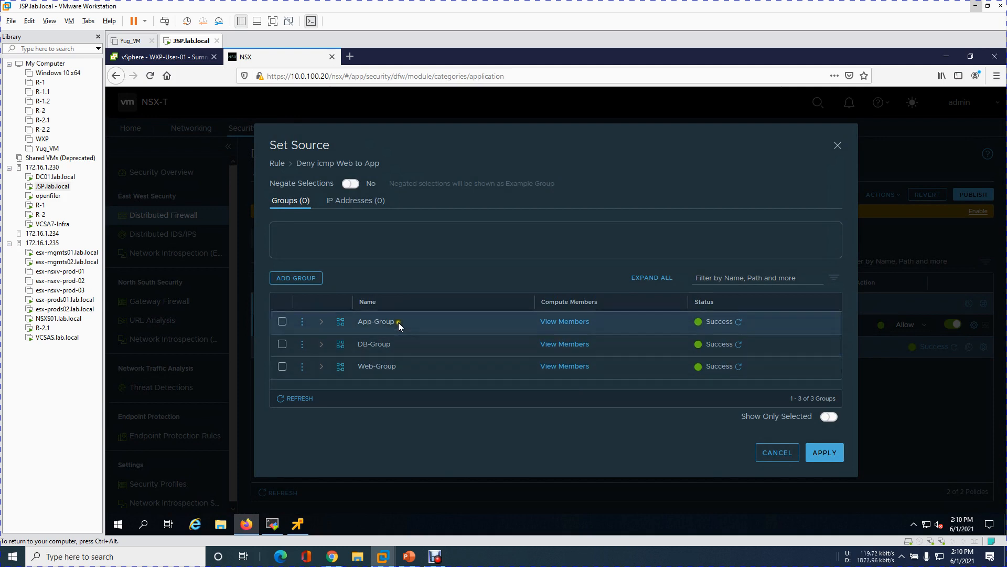
left_click(566, 367)
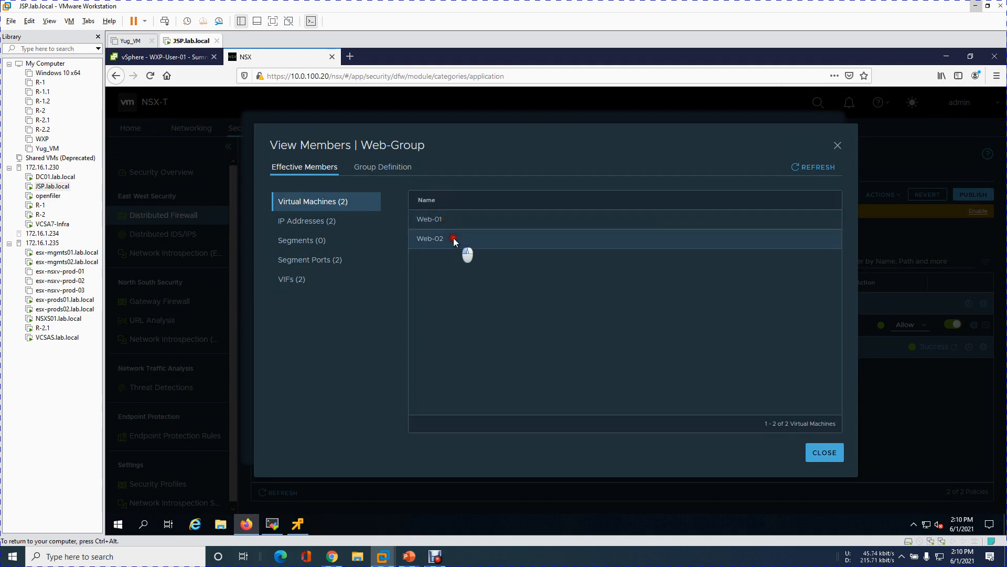
left_click(829, 456)
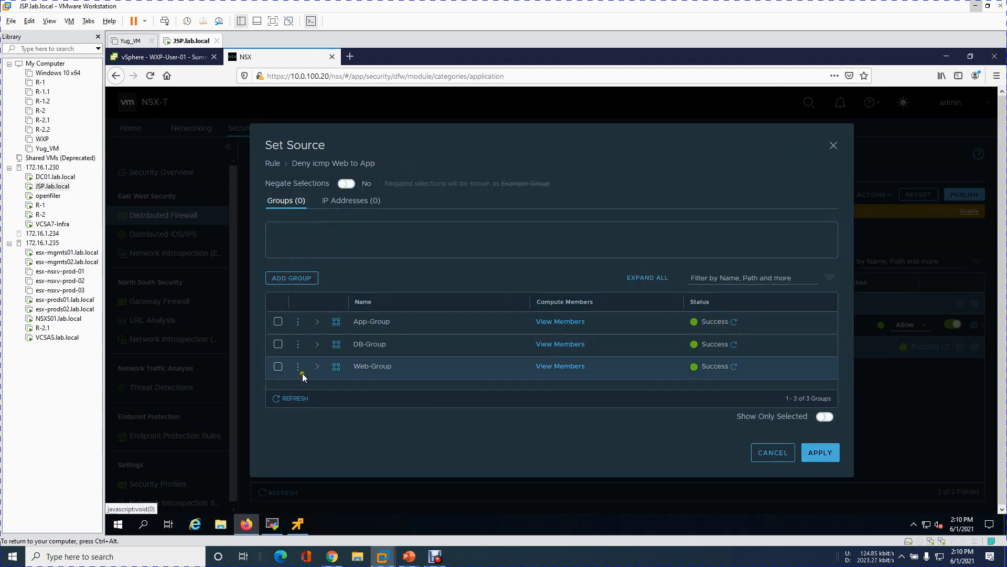
left_click(278, 366)
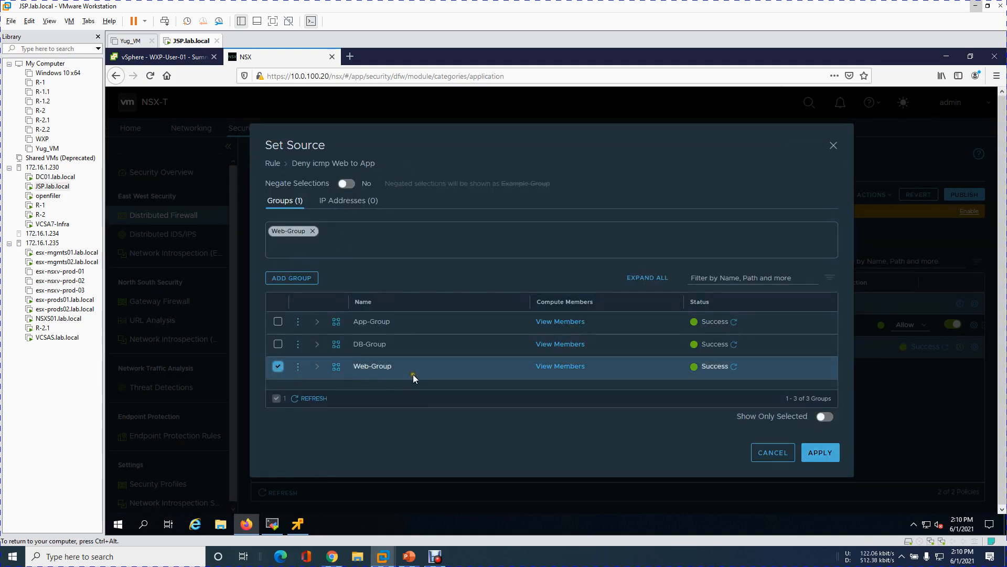
left_click(820, 453)
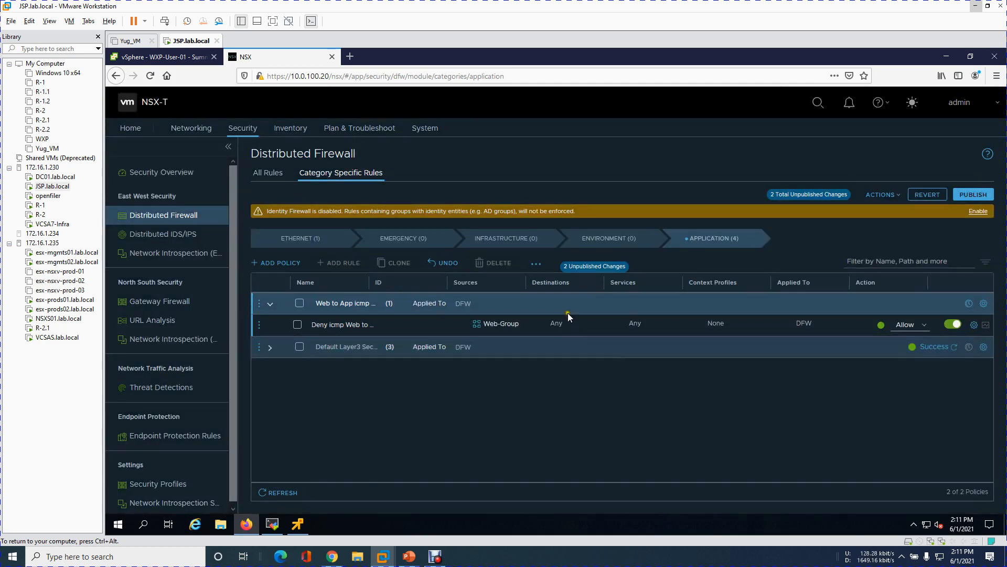
- Set App-Group as the destination of the "Deny icmp Web to App" rule, checking its virtual machine members before applying
left_click(608, 326)
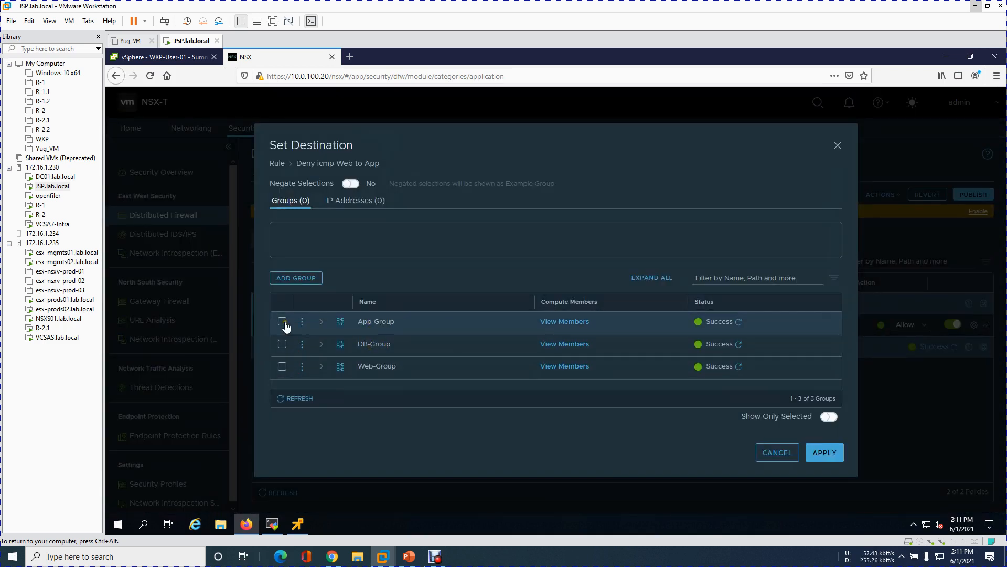
left_click(283, 321)
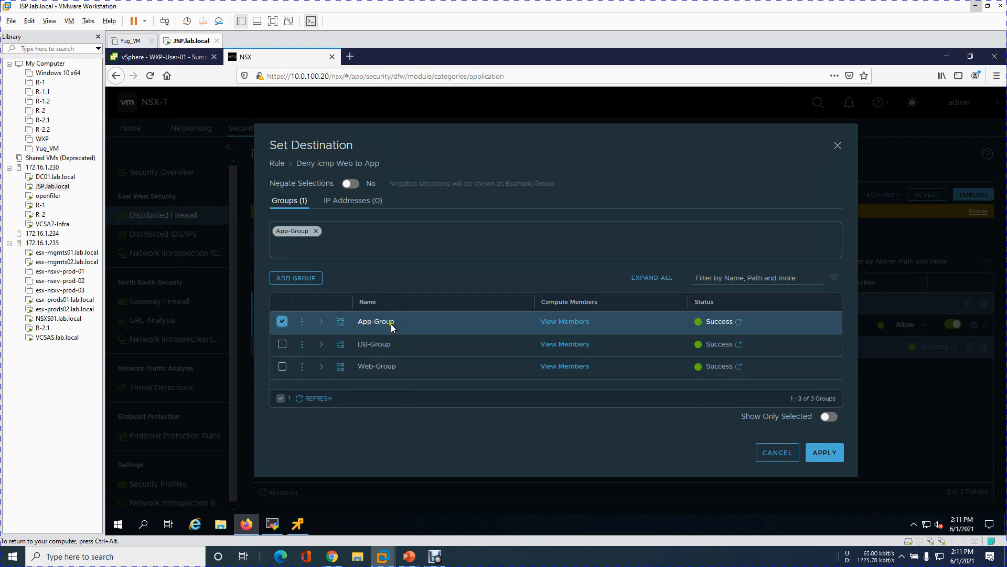
left_click(567, 322)
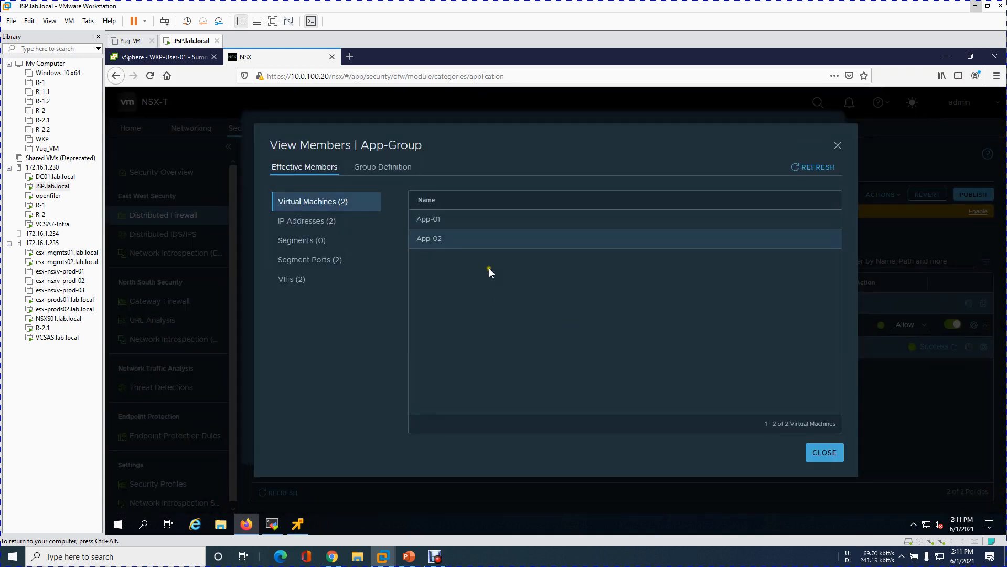
left_click(823, 454)
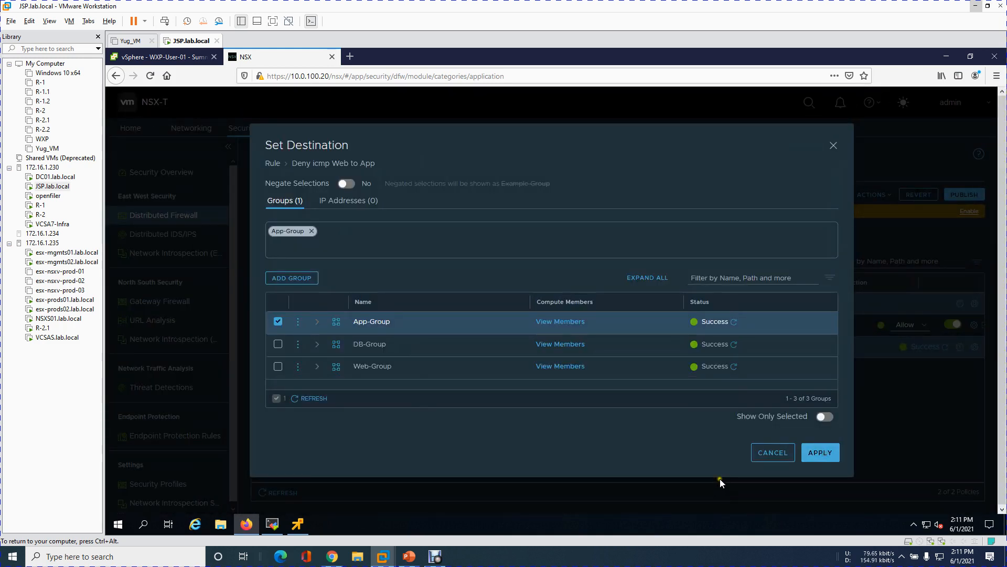
left_click(821, 454)
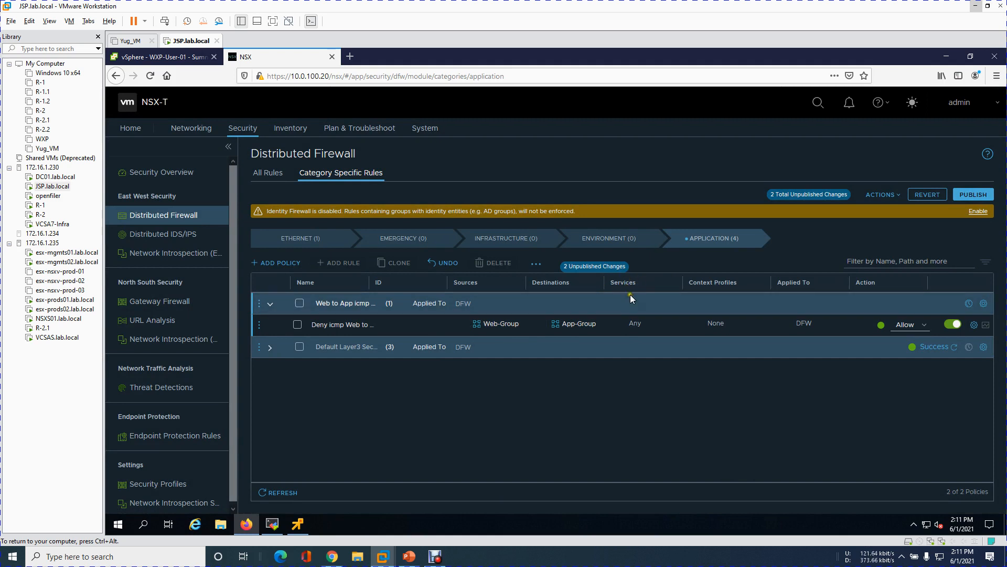
- Search the services for "icmp" and apply ICMP Echo Request to the "Deny icmp Web to App" rule
left_click(688, 325)
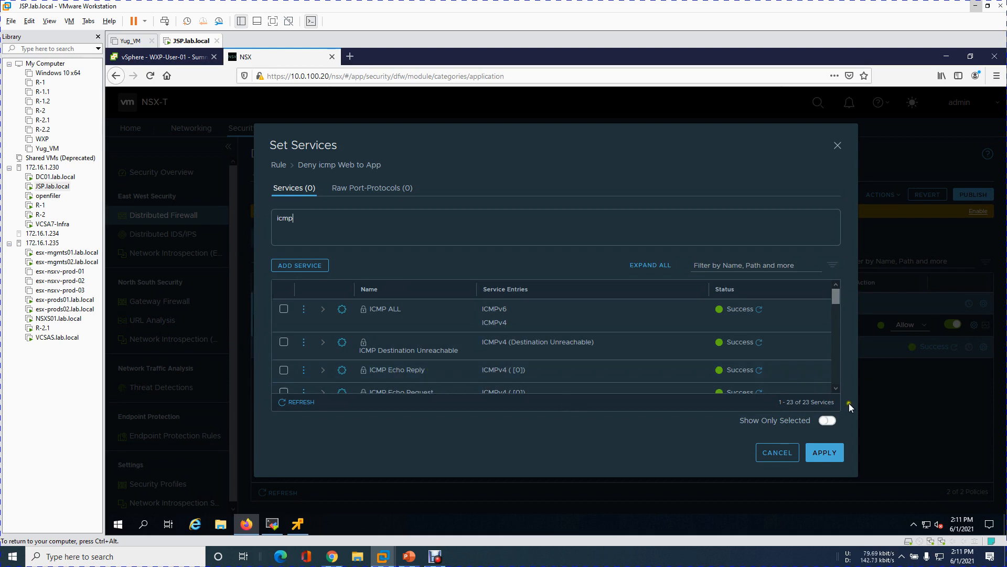
scroll(830, 391, "down", 1)
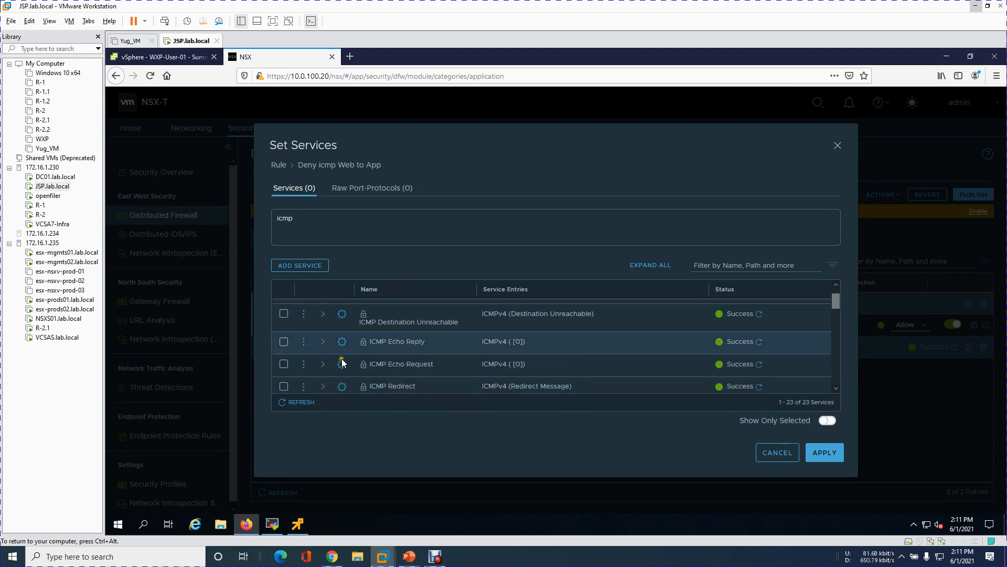
left_click(284, 363)
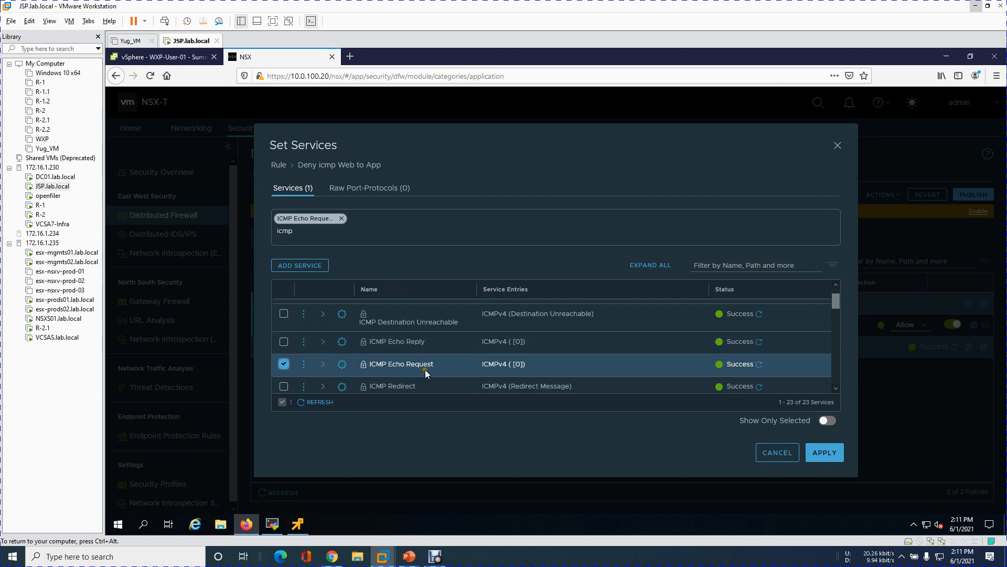
left_click(829, 457)
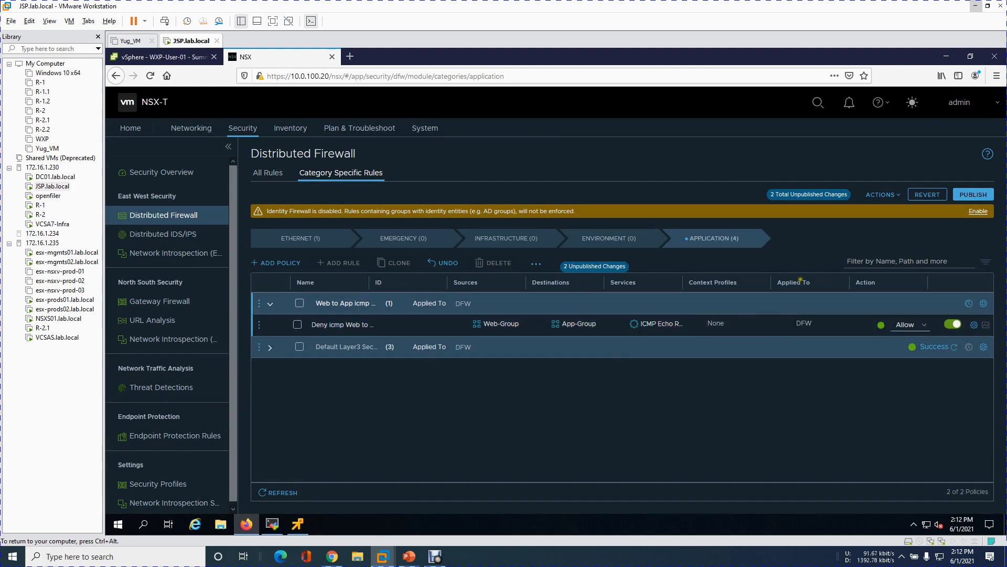
- Check the rule's Applied To scope, leave it on DFW, and publish the distributed firewall changes
left_click(854, 326)
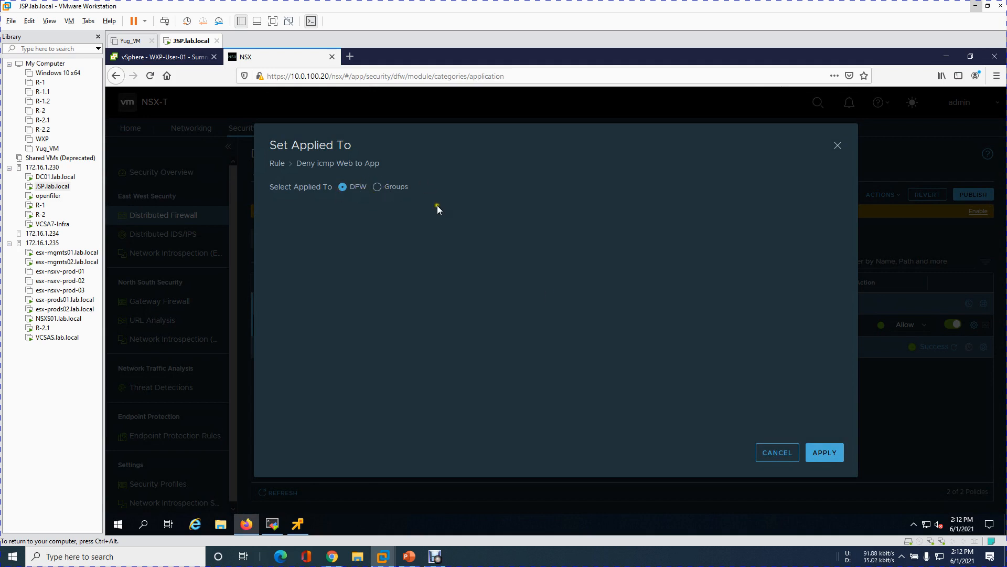
left_click(789, 461)
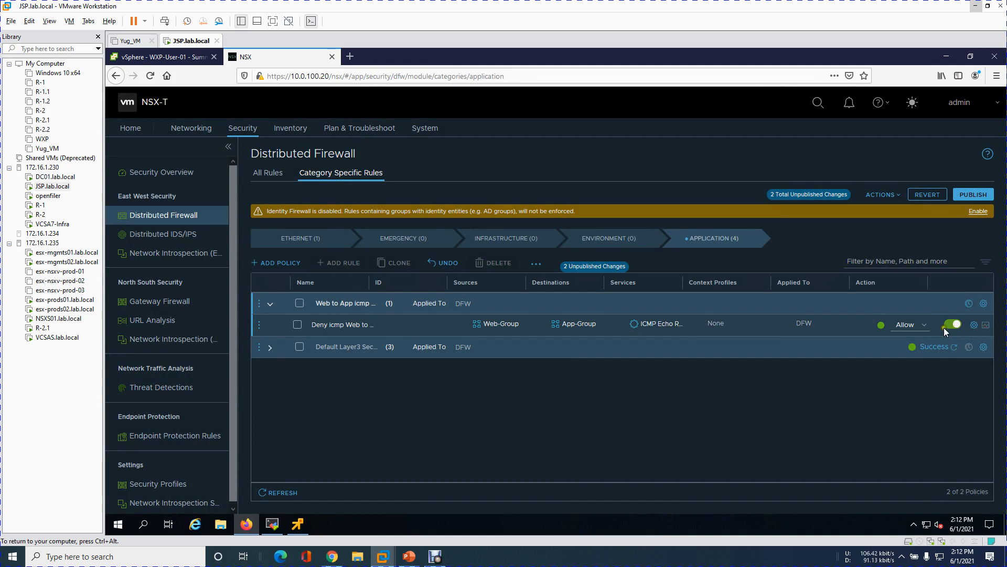
left_click(973, 195)
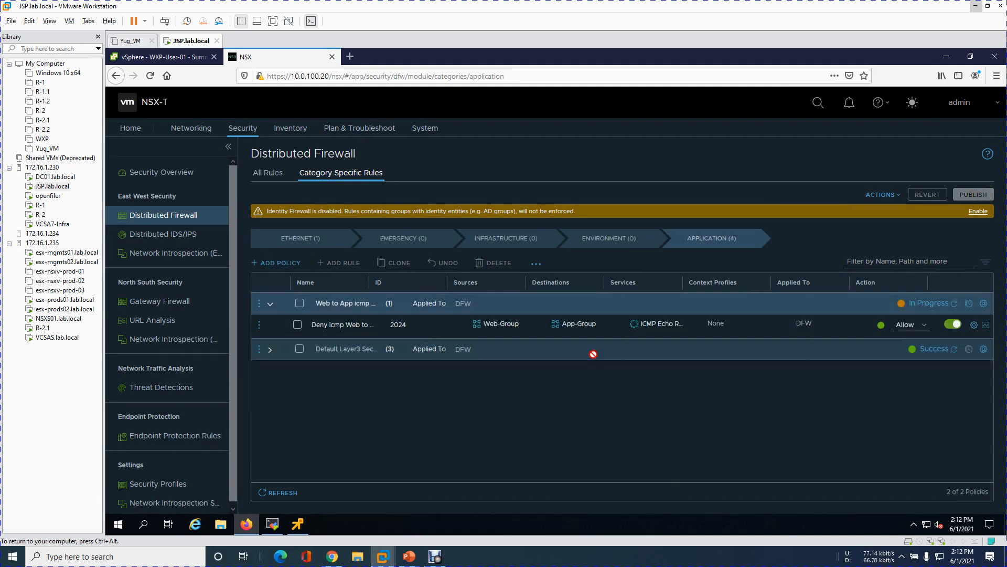
left_click(953, 304)
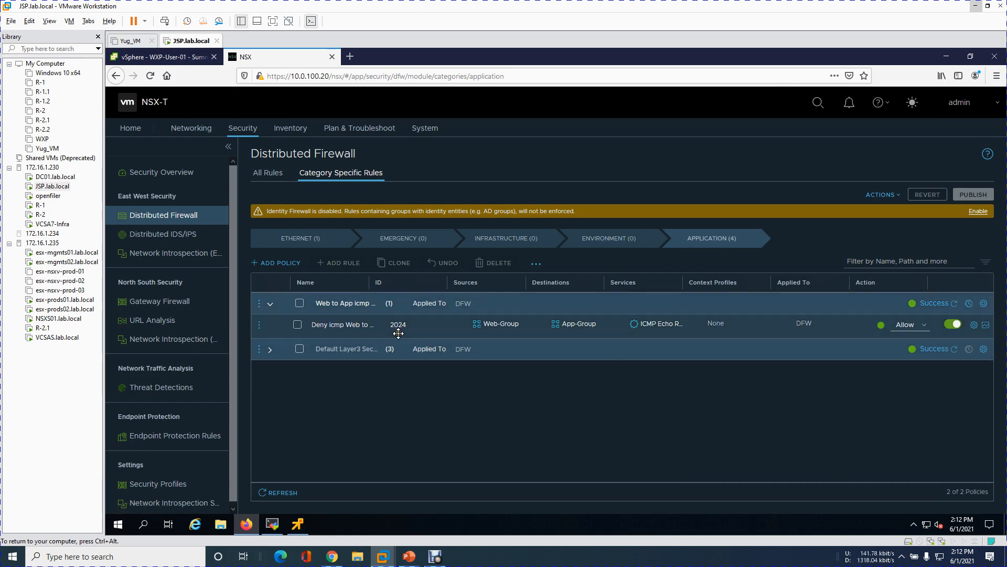
left_click(717, 194)
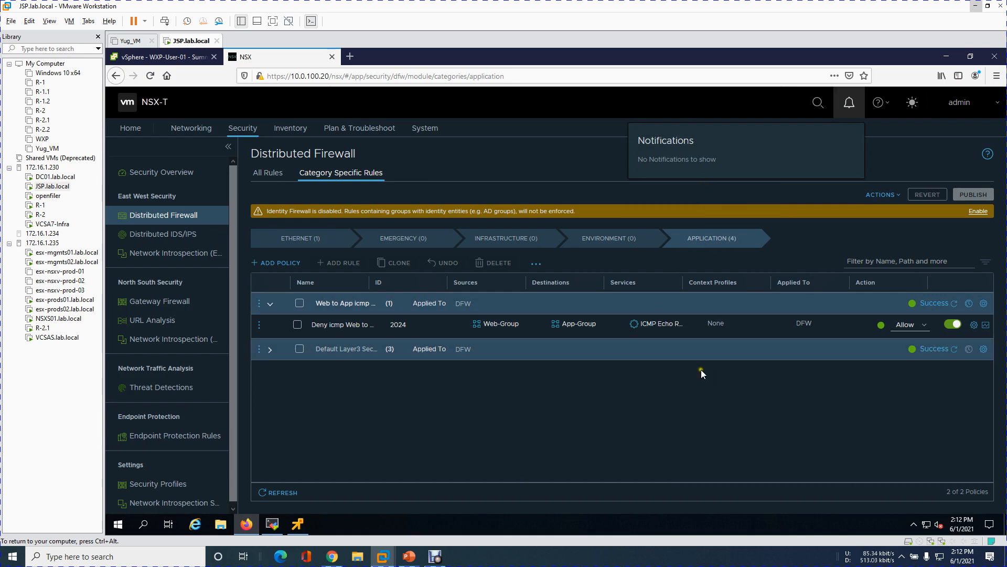
left_click(543, 414)
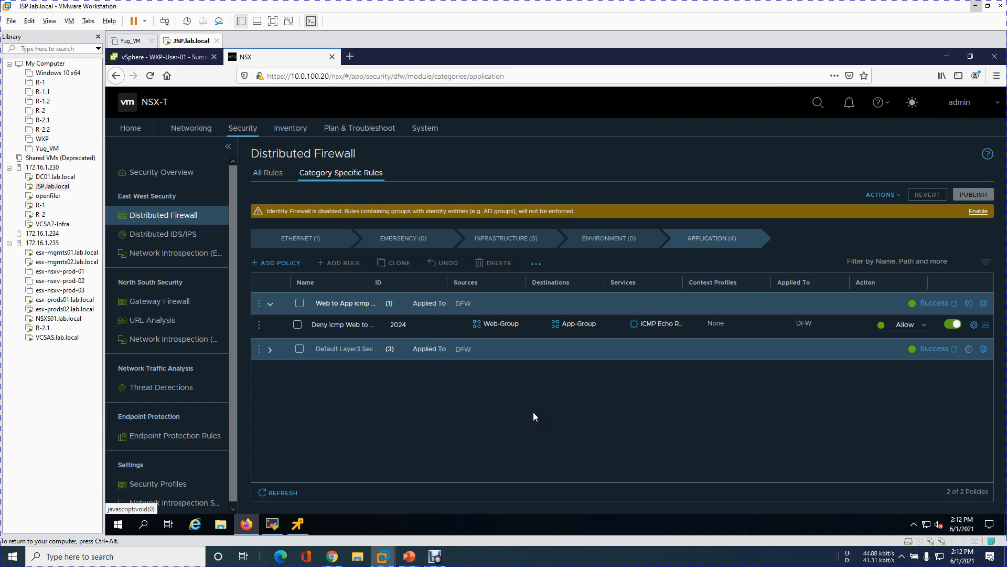
- Switch to PowerPoint, view the Site-A/Site-B topology on slide 3, and return to the NSX session in VMware Workstation
left_click(409, 557)
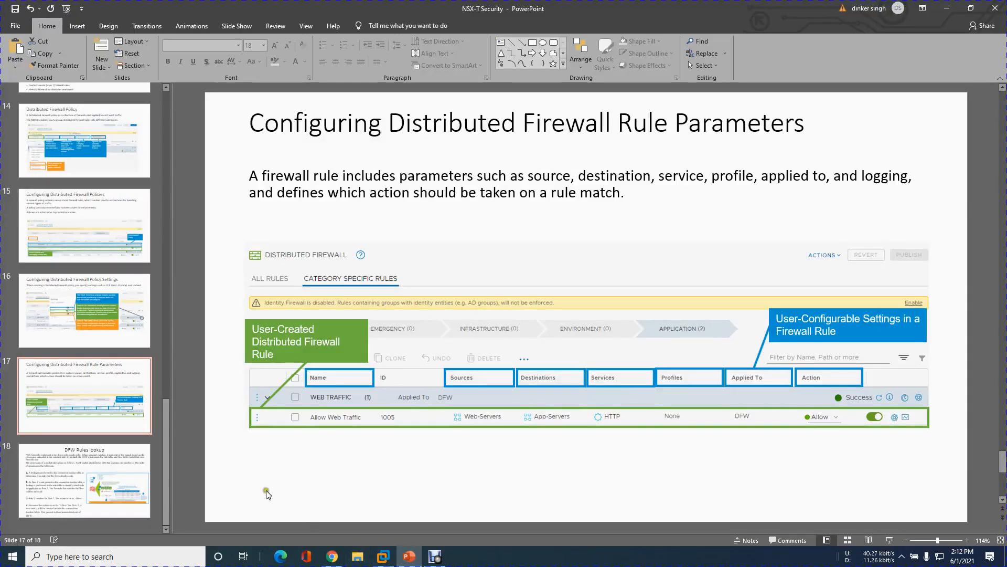
left_click_drag(166, 426, 180, 143)
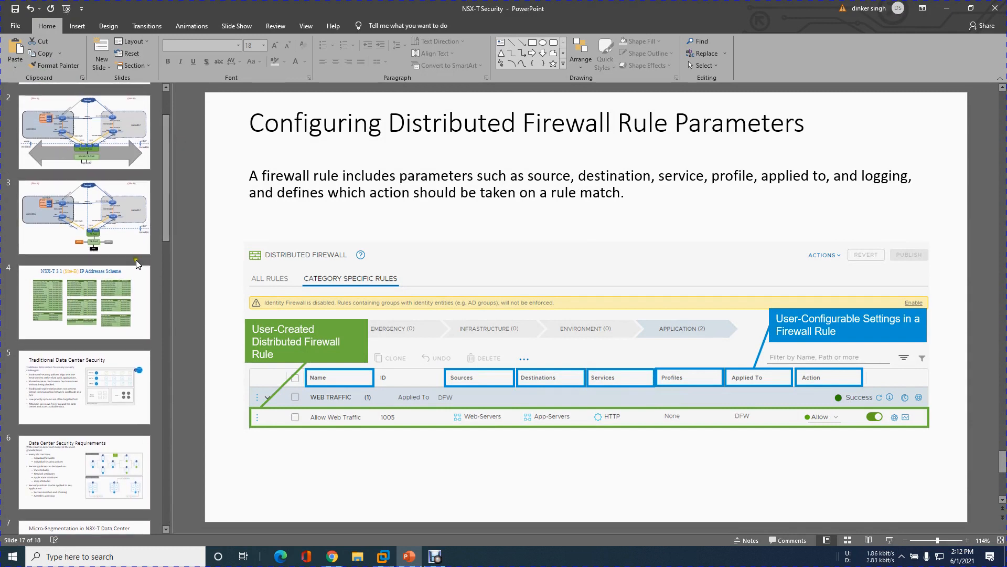
left_click(100, 236)
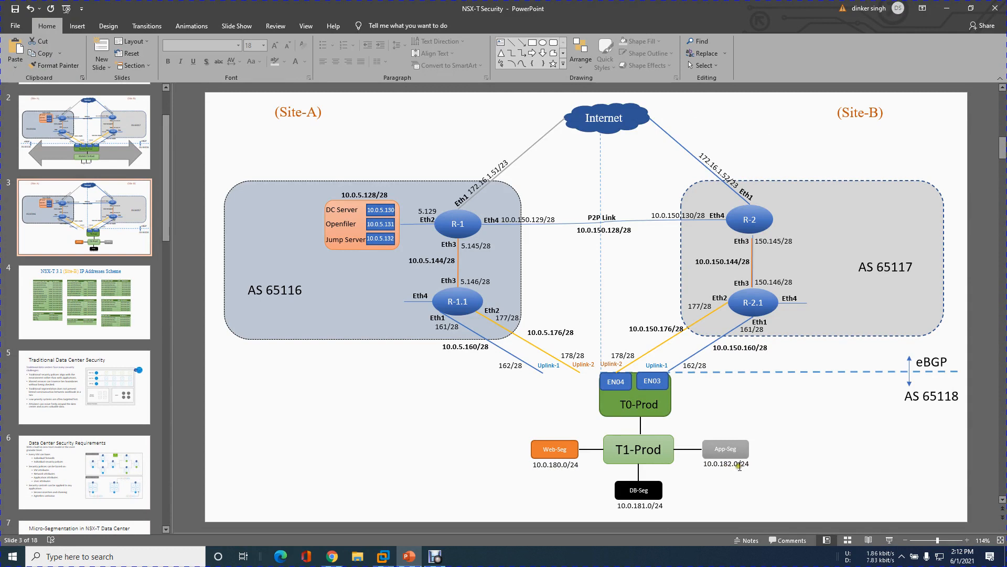
left_click(383, 556)
left_click(405, 519)
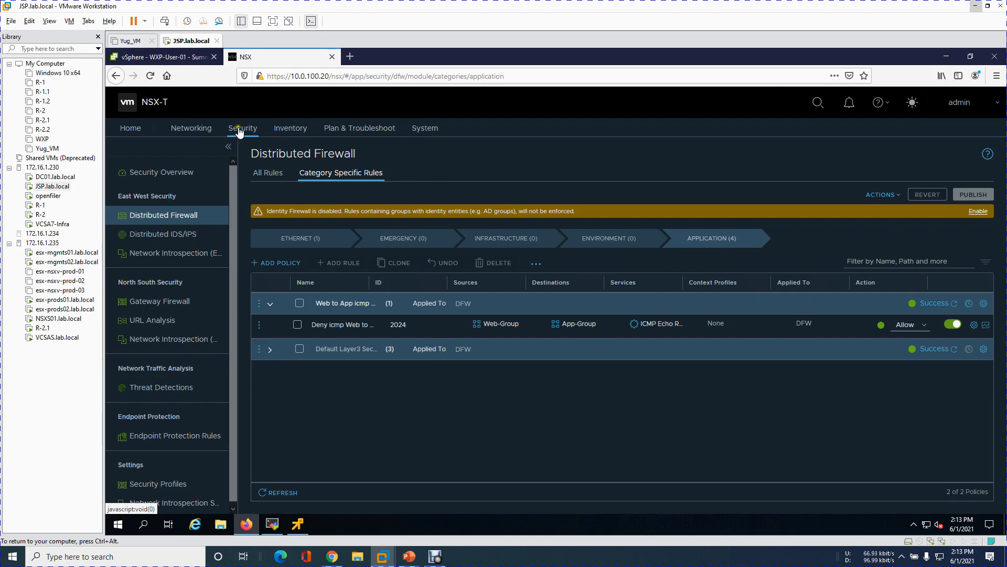
- Open the network segments, review the App-Seg configuration in edit mode, then close editing and collapse its details
left_click(190, 132)
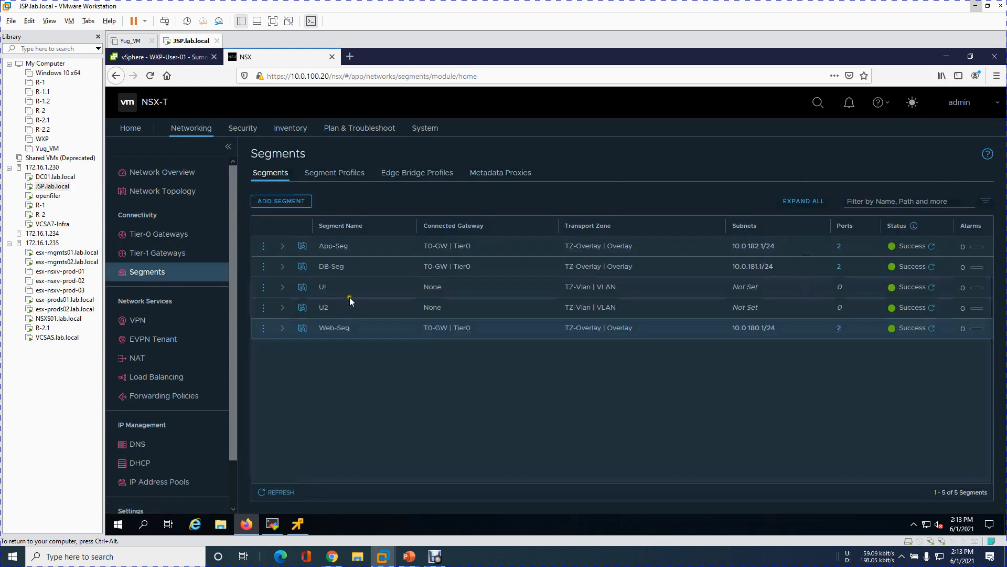
left_click(350, 332)
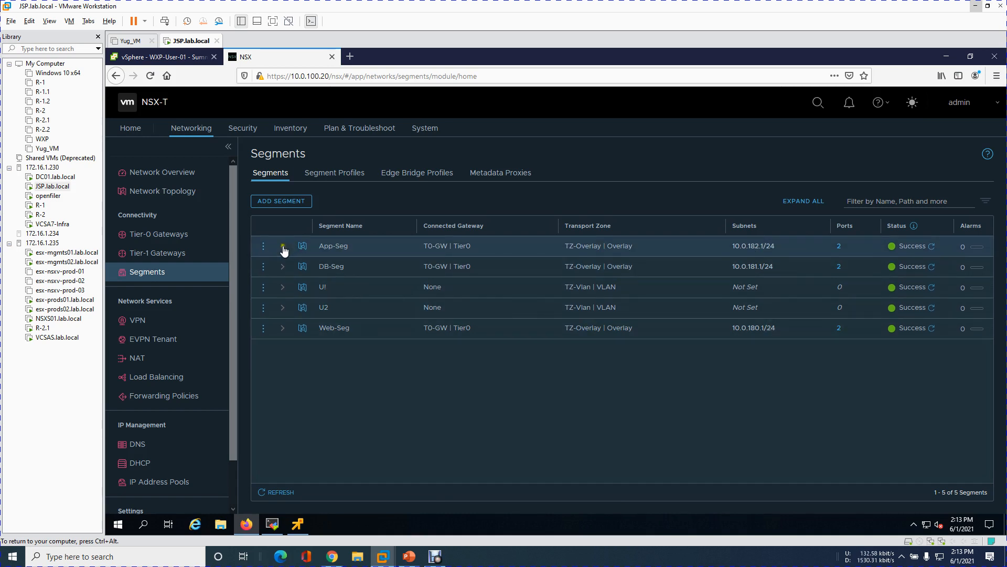
left_click(262, 247)
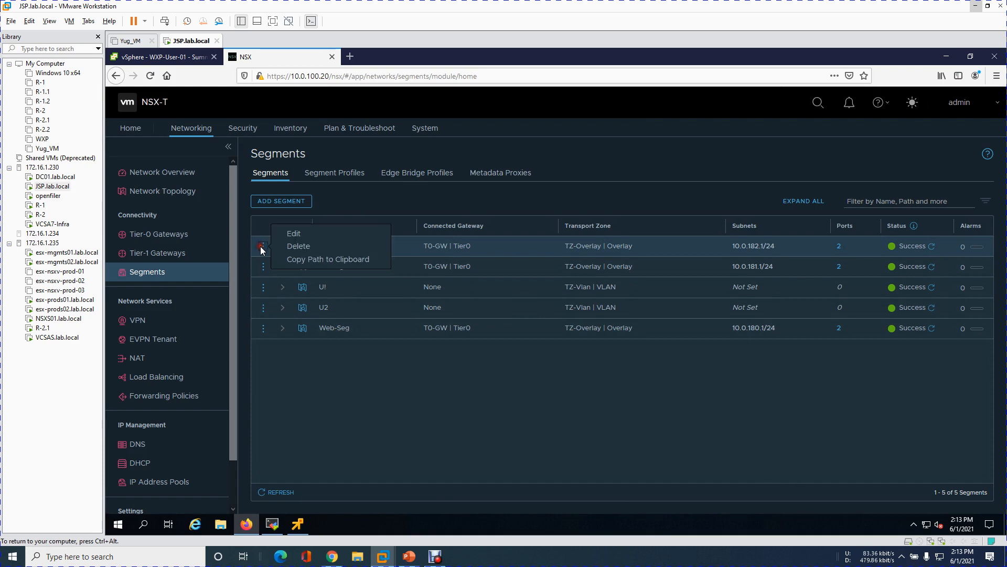
left_click(292, 235)
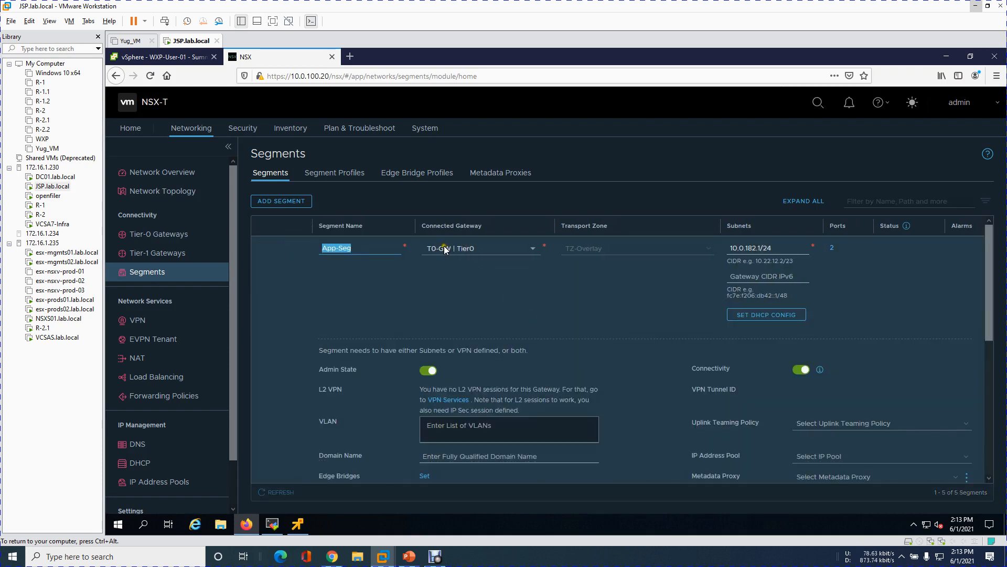
left_click_drag(990, 323, 990, 428)
left_click(910, 428)
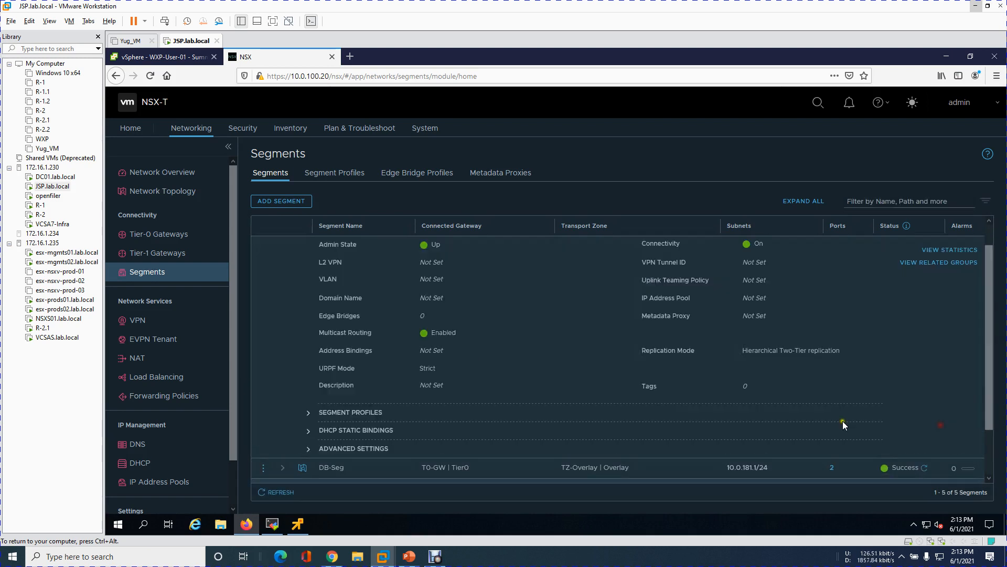
left_click_drag(989, 317, 988, 247)
left_click(287, 248)
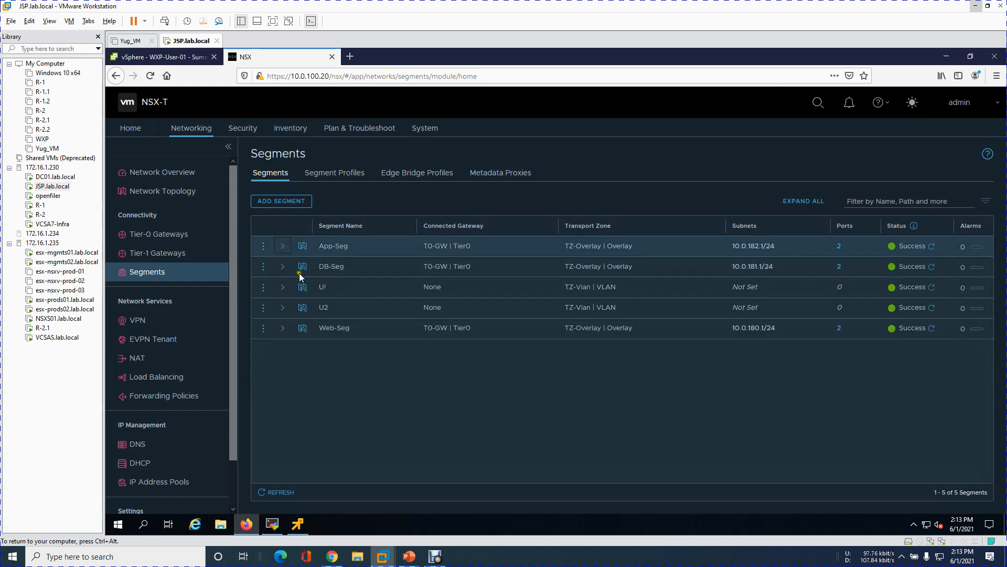
- Review the Web-Seg segment's configuration in edit mode, then close editing and collapse its details
left_click(281, 329)
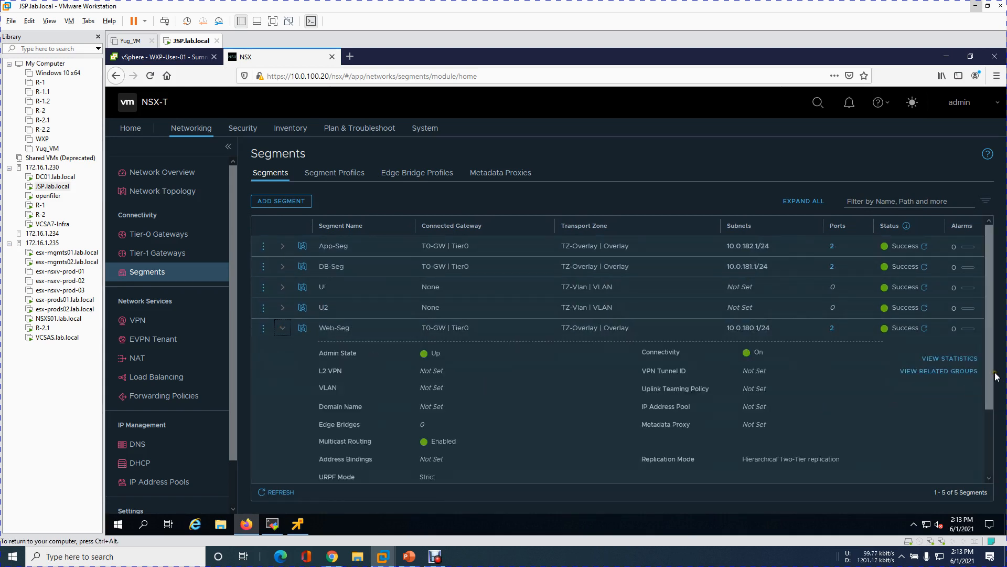
left_click_drag(991, 386, 991, 354)
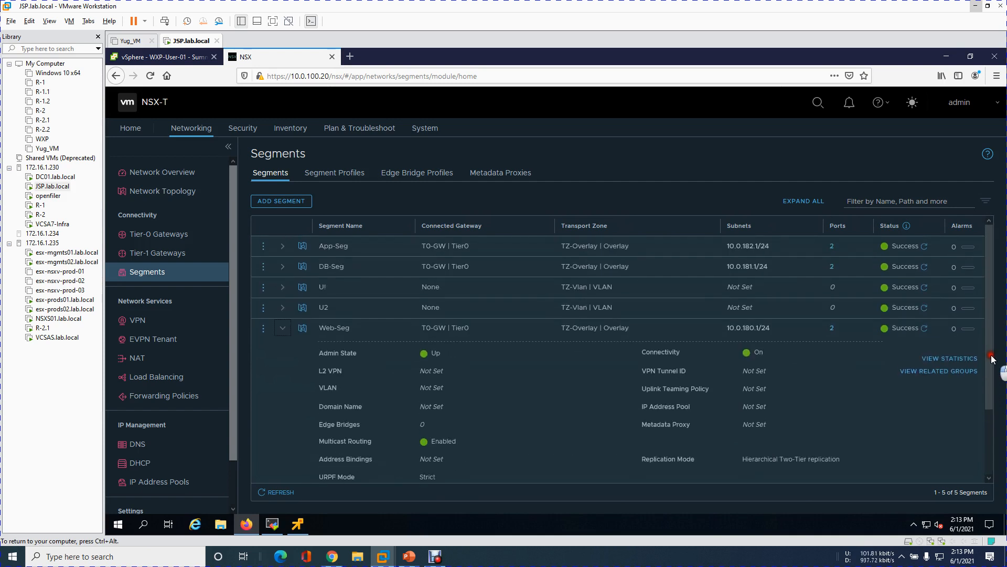
left_click(262, 329)
left_click(291, 318)
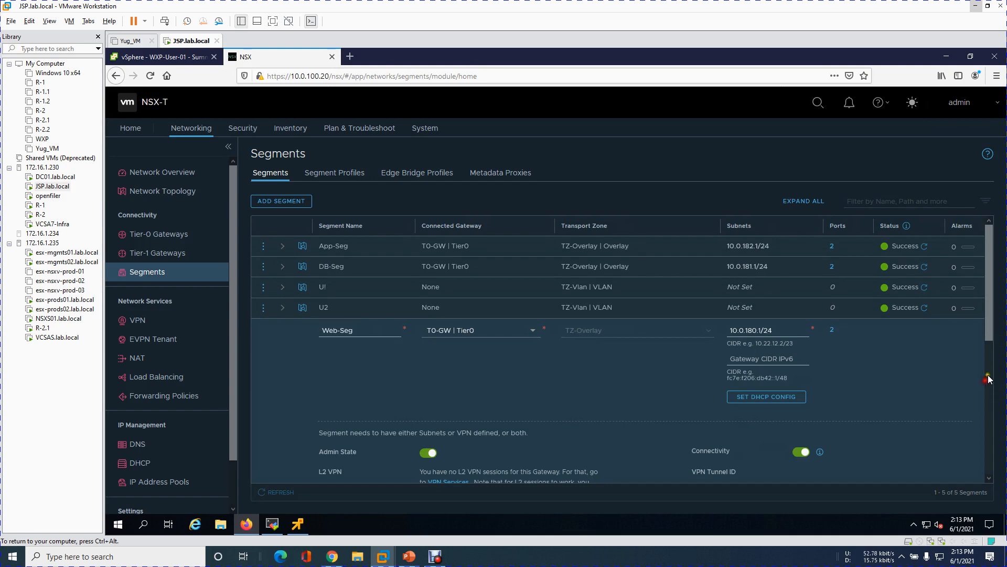
left_click_drag(986, 328, 989, 474)
left_click(939, 474)
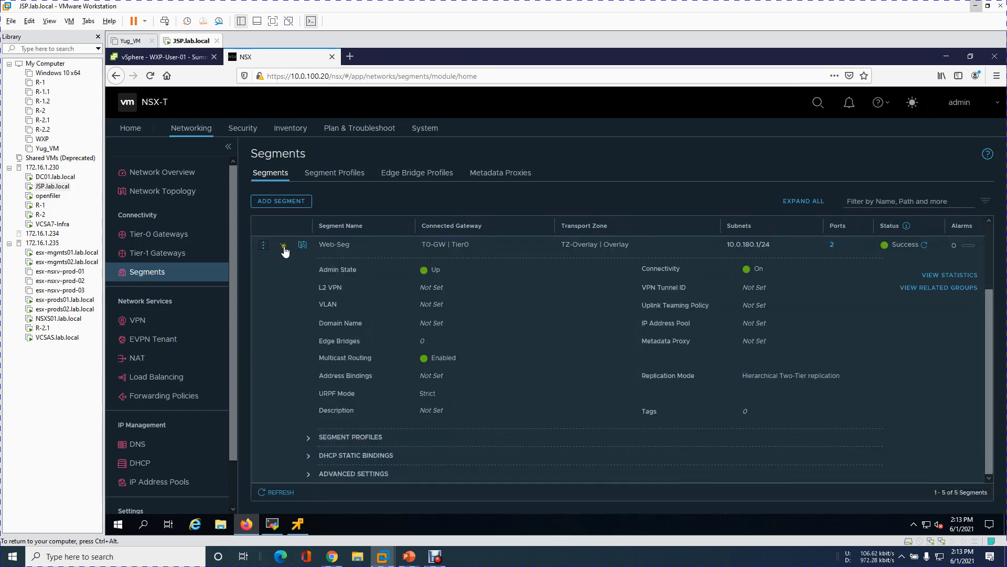
left_click(284, 246)
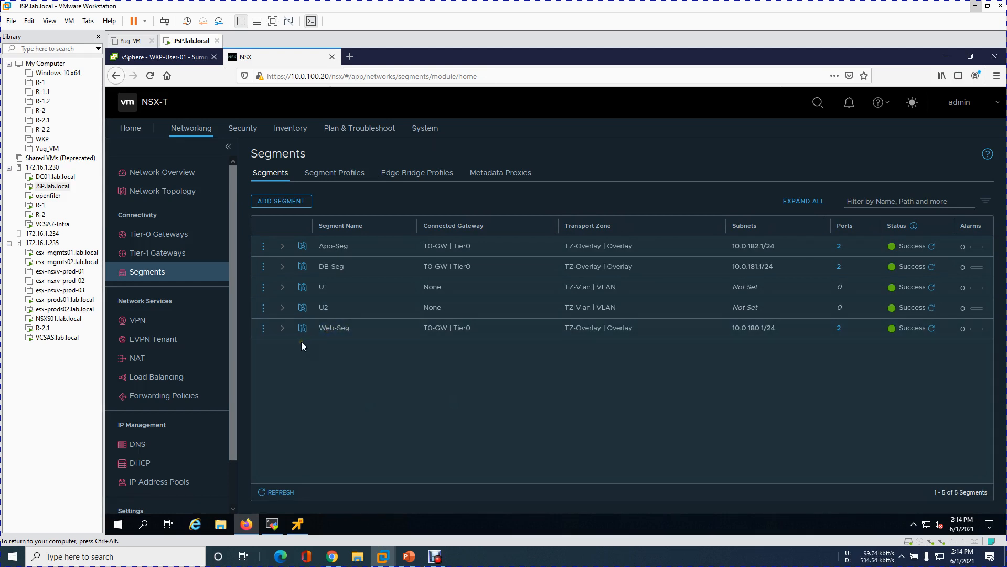
- Switch to the vSphere Client and launch the remote console of the Web-01 virtual machine
left_click(157, 57)
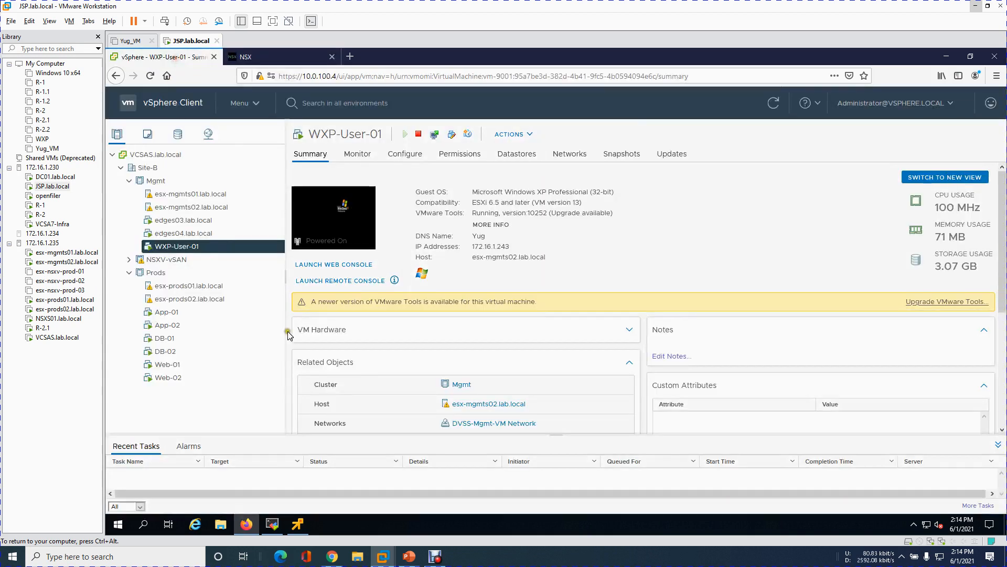
left_click(203, 366)
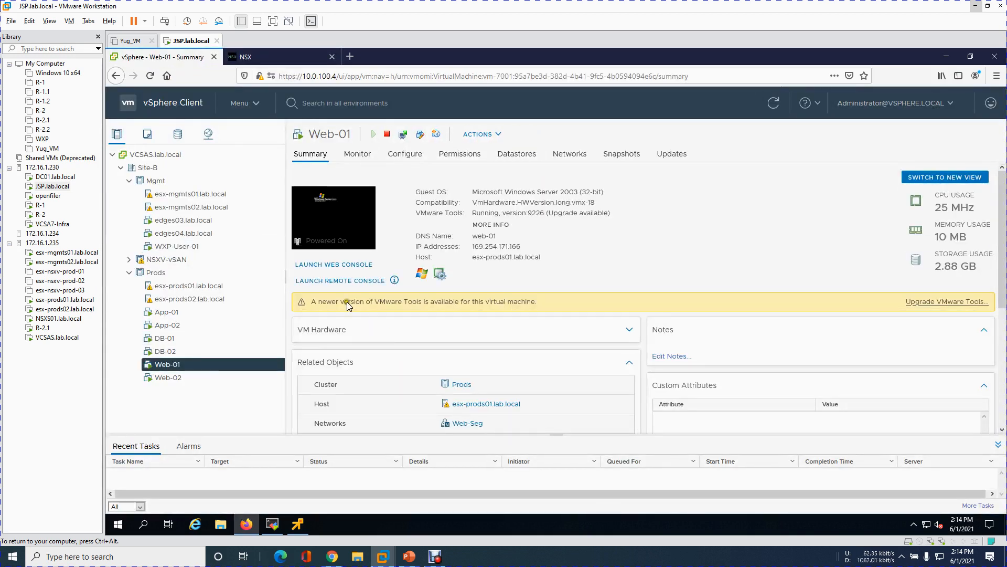
left_click(351, 281)
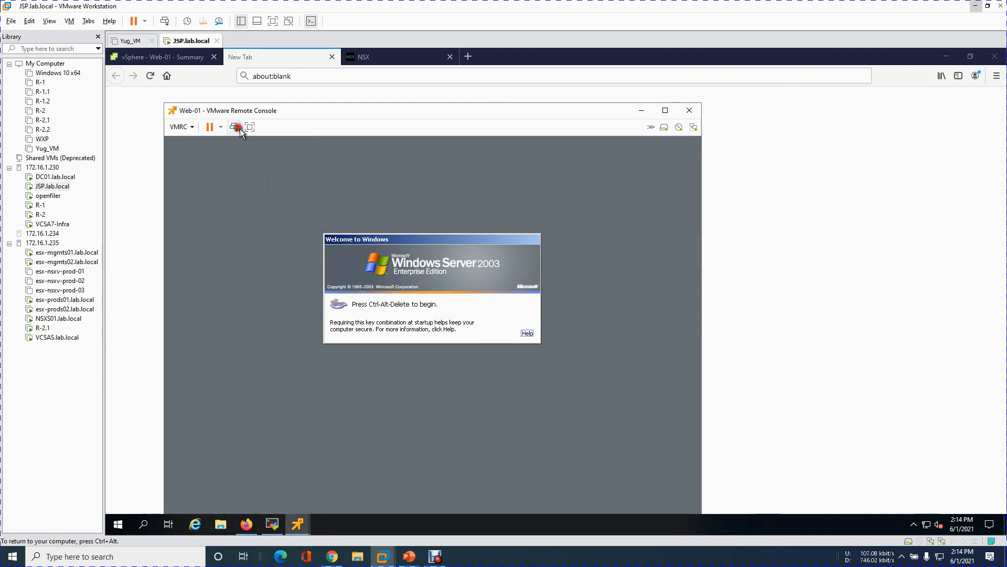
- Log on to Web-01 as Administrator with the account password and move the console window fully into view
left_click(235, 127)
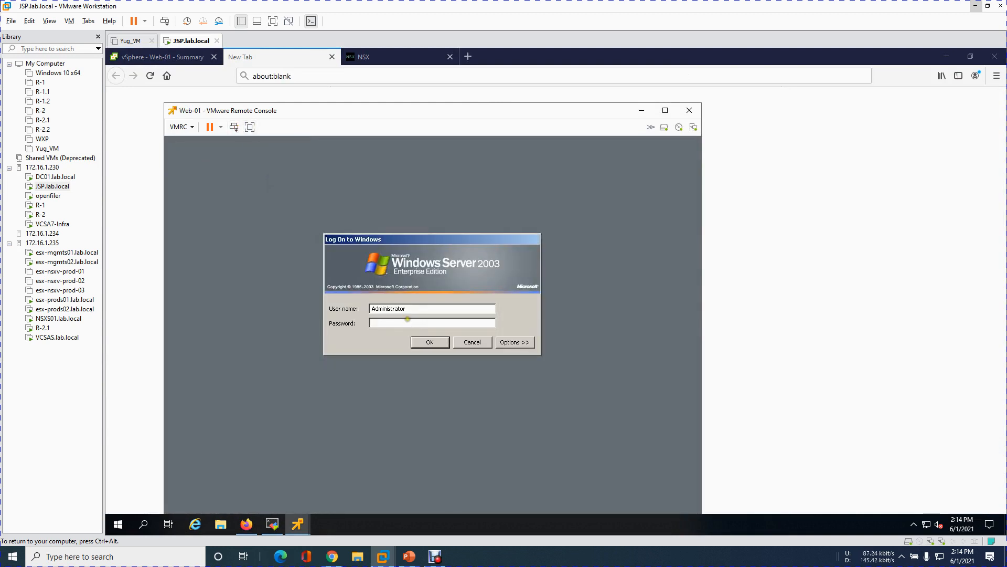
type("*******")
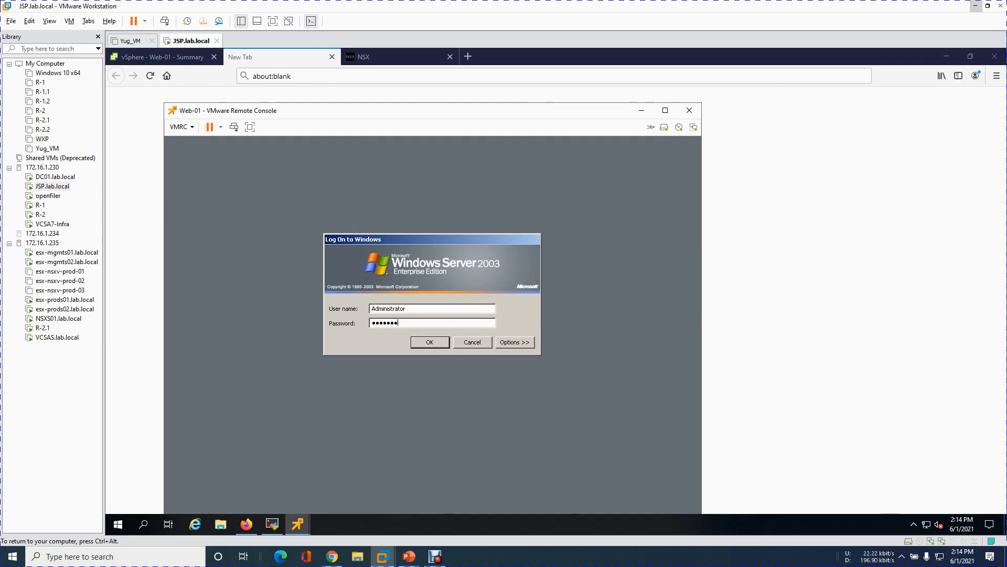
type("*")
key("Return")
left_click_drag(487, 121, 537, 76)
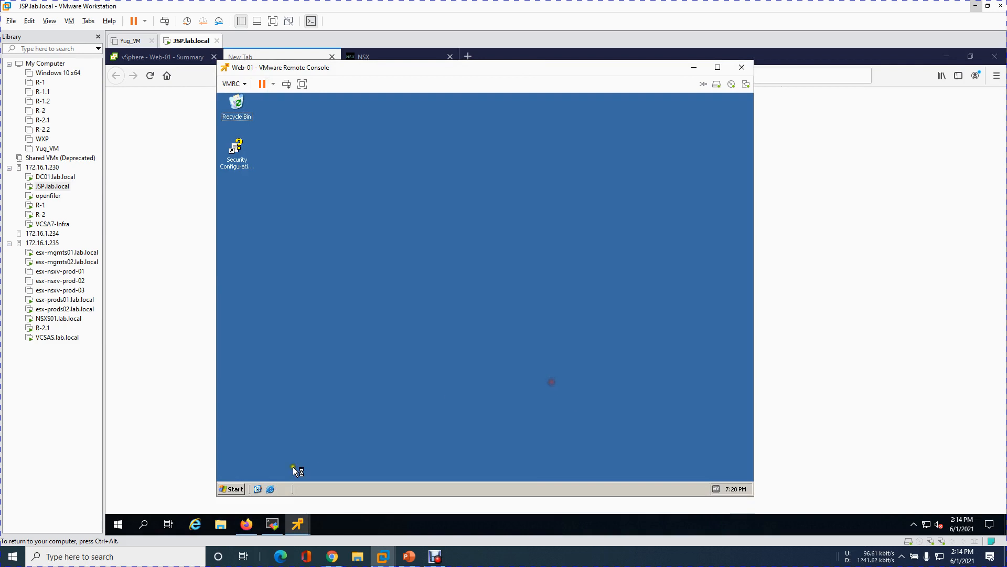
- Run ncpa.cpl on Web-01 and open the Local Area Connection's Internet Protocol (TCP/IP) properties
left_click(236, 489)
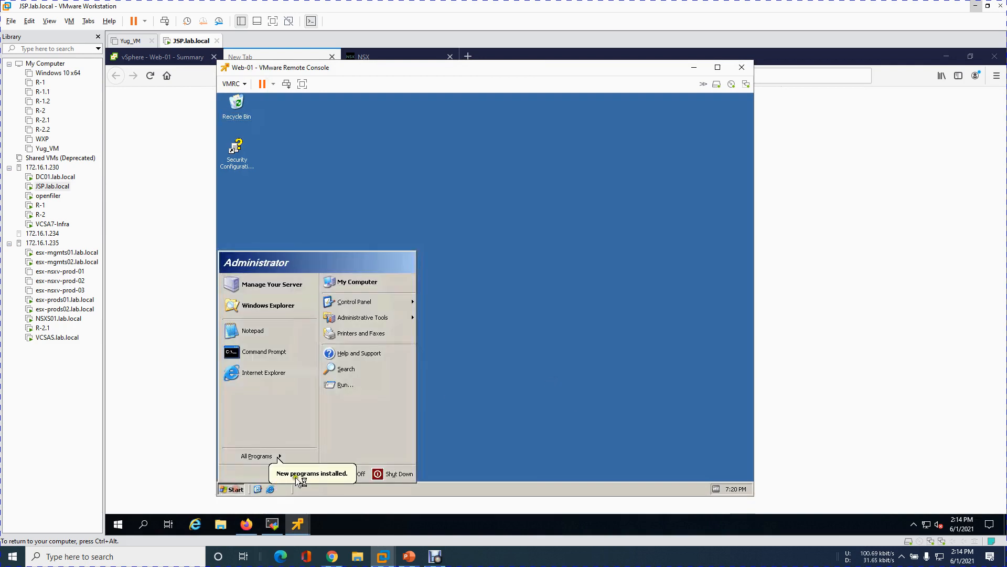
left_click(342, 386)
type("ncpa.cpl")
key("Return")
double_click(265, 199)
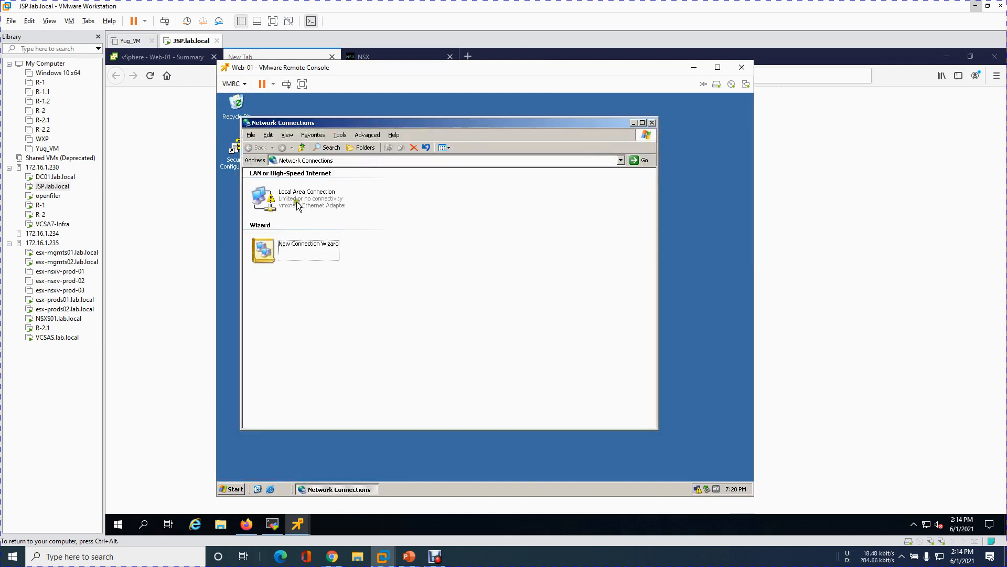
left_click(420, 376)
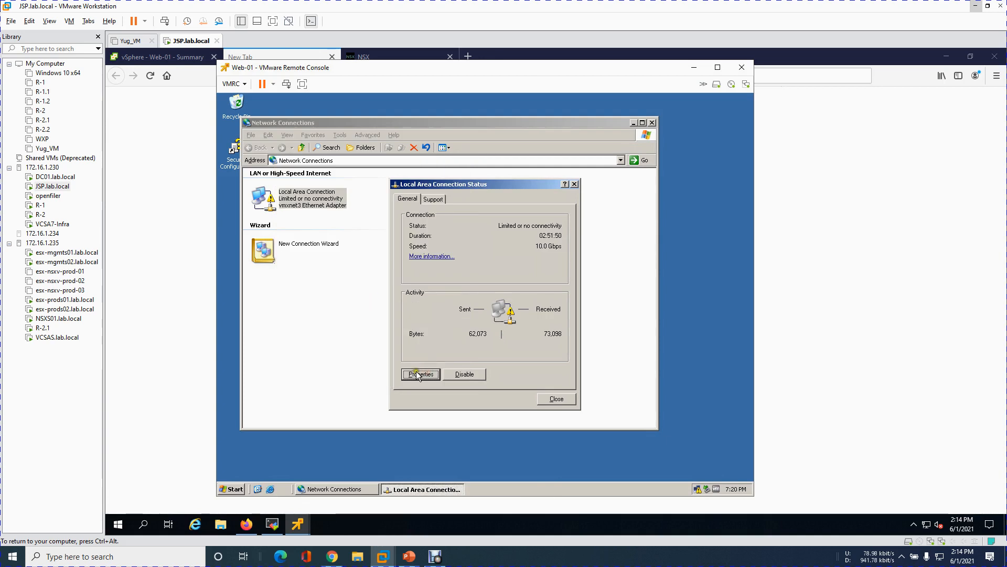
left_click(416, 371)
left_click(359, 268)
left_click(429, 289)
- Assign Web-01 the static IP address 10.0.180.2, subnet mask 255.255.255.0 and default gateway 10.0.180.1
left_click(380, 278)
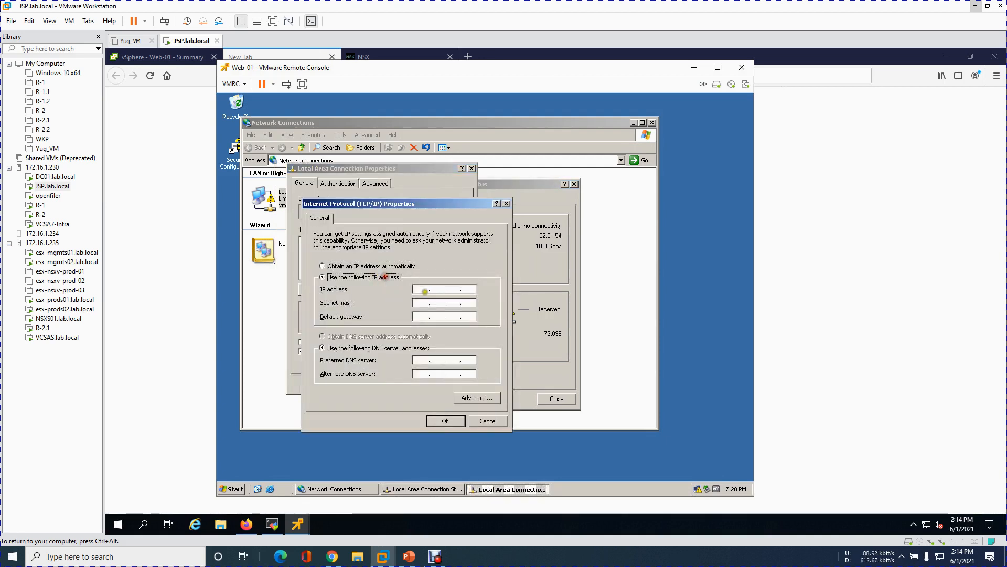
type("10 . 0 . 180 . 2")
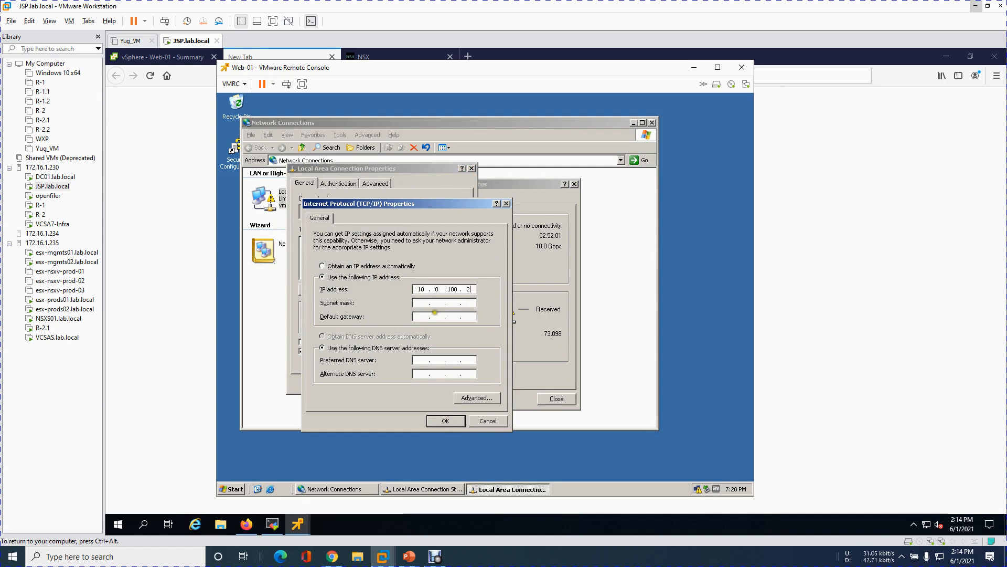
left_click(424, 304)
left_click(445, 302)
type("2")
left_click(421, 316)
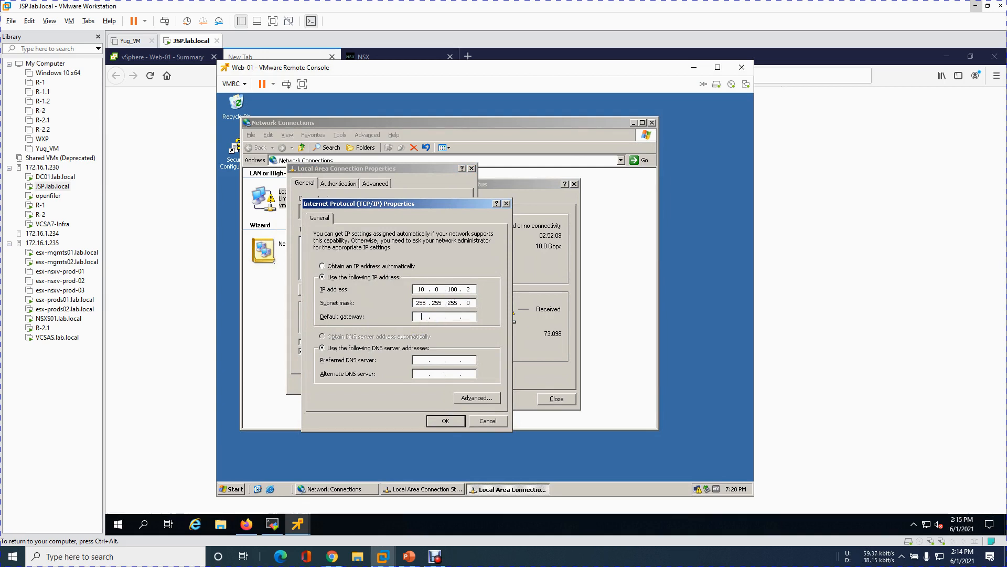
type("10 . 0 . 10")
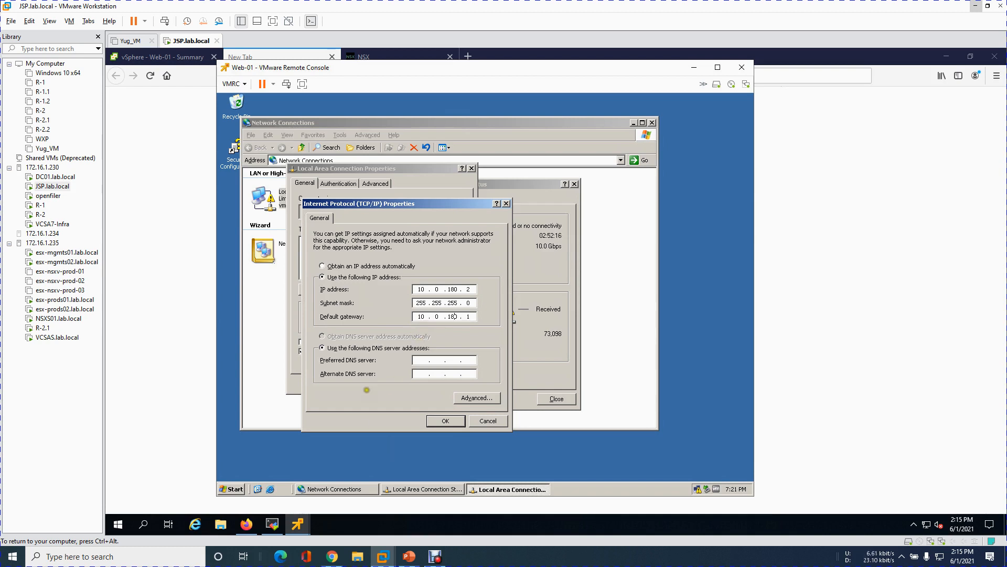
left_click(426, 362)
left_click(447, 421)
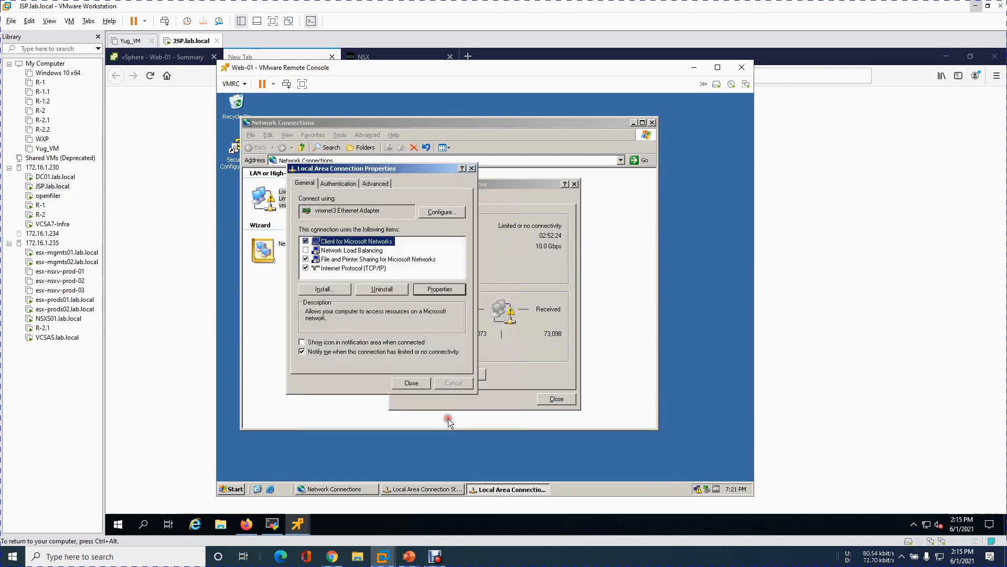
- Enable the connection's notification area icon and close the Local Area Connection properties and status dialogs
left_click(404, 341)
left_click(409, 381)
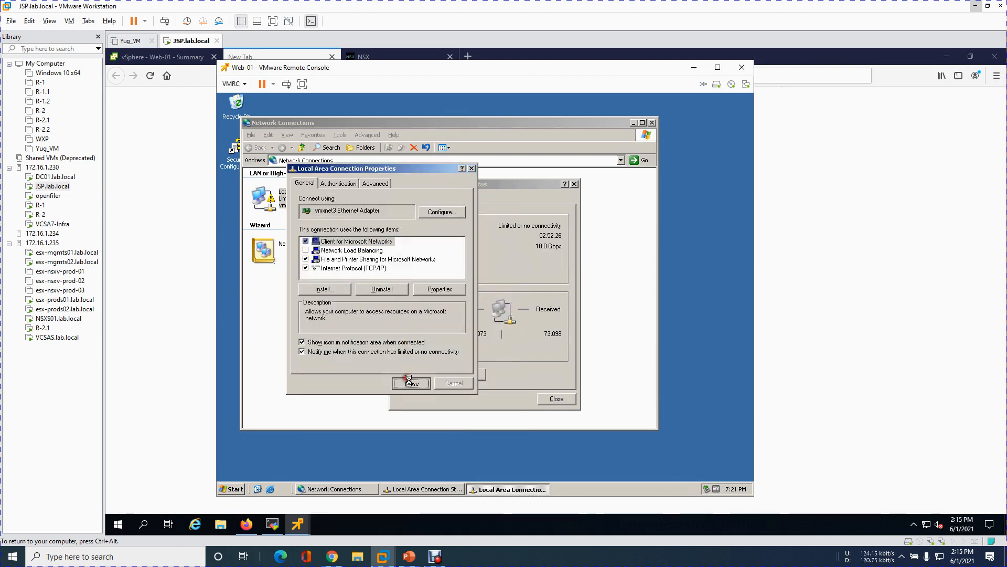
left_click(560, 397)
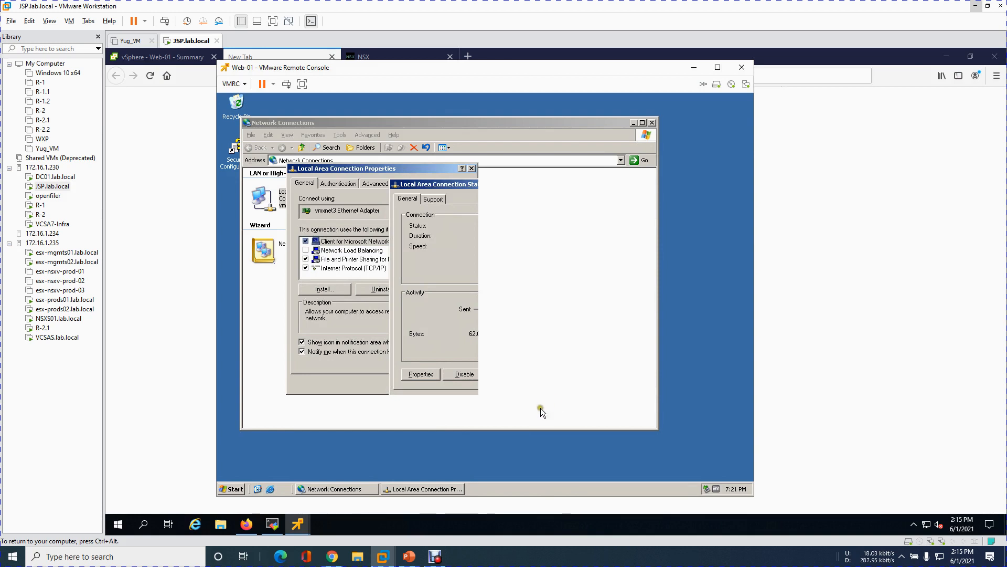
- Run cmd on Web-01, try to ping 10.0.10.1, and interrupt the ping
left_click(237, 486)
left_click(397, 392)
type("cmd")
key("Return")
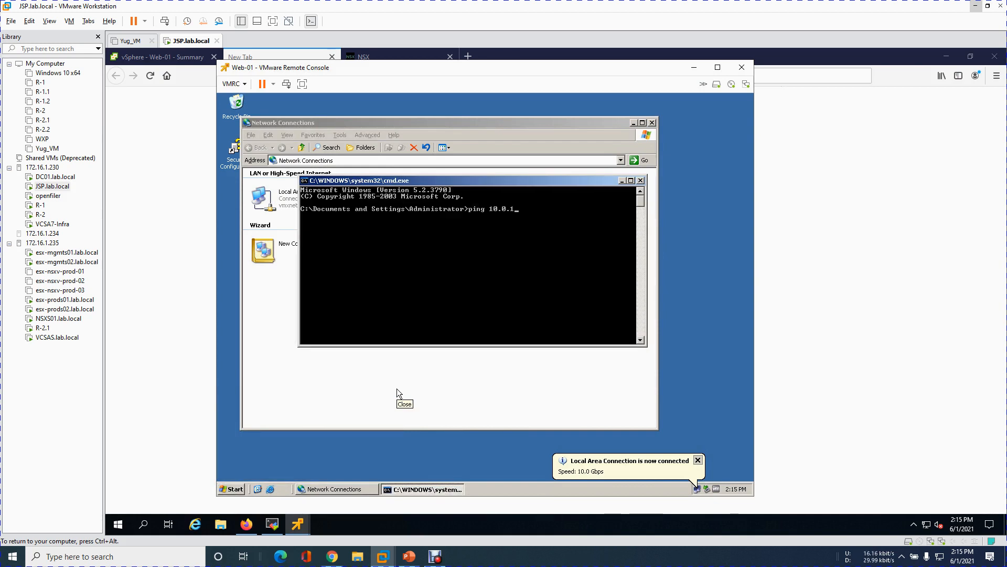
type("ping 10.0.10.1")
key("Return")
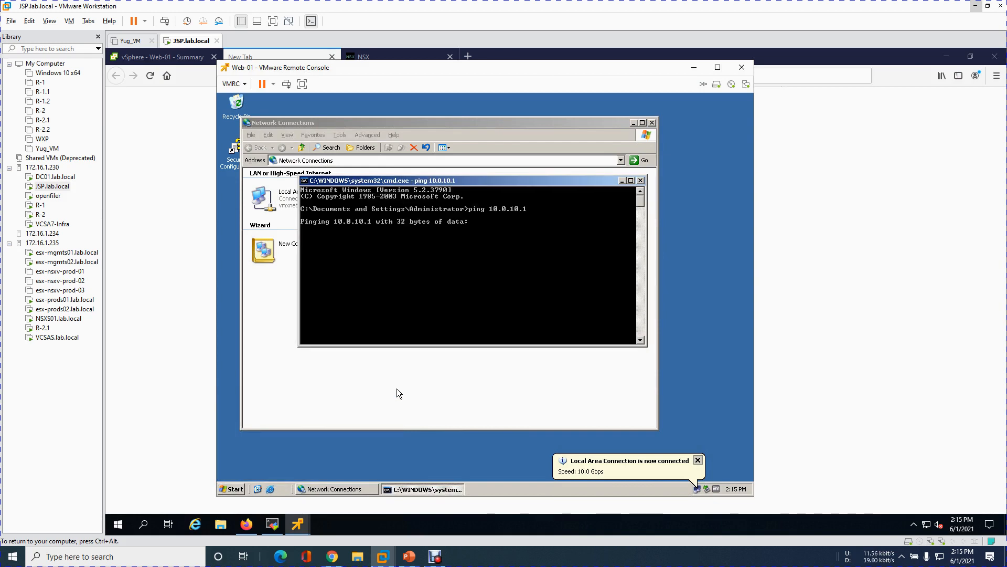
key("ctrl+c")
- Correct the previous ping command's address and ping the default gateway 10.0.180.1
key("Up")
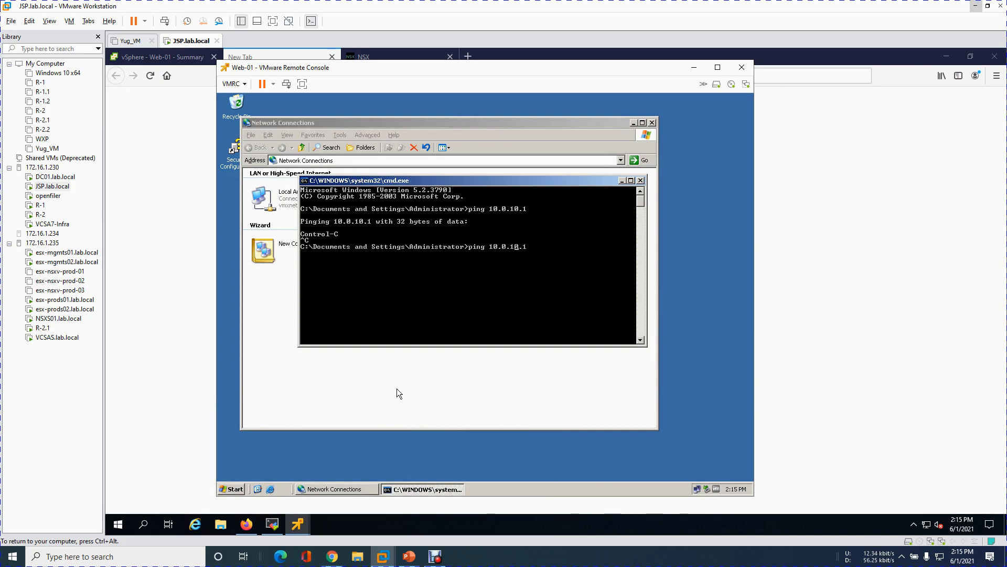
type("8")
key("Return")
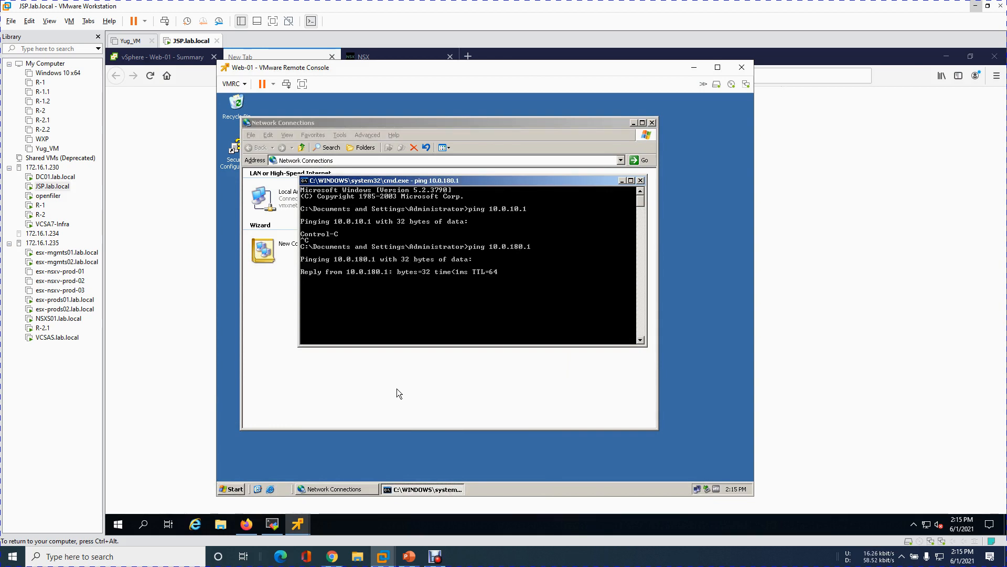
- Stop the ping, exit the command prompt, and close Network Connections and the Web-01 remote console
key("ctrl+c")
type("exit")
key("Return")
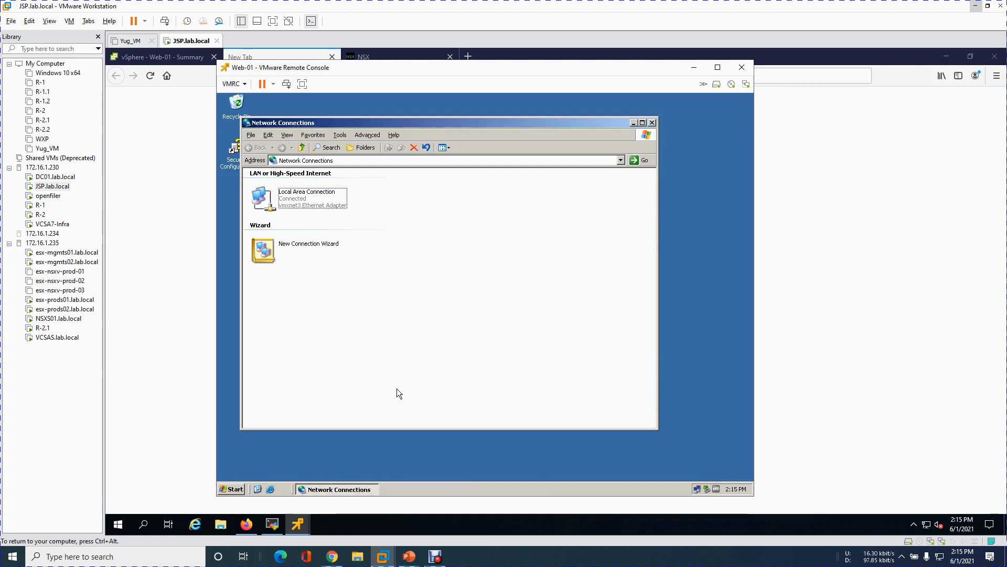
left_click(650, 124)
left_click(742, 67)
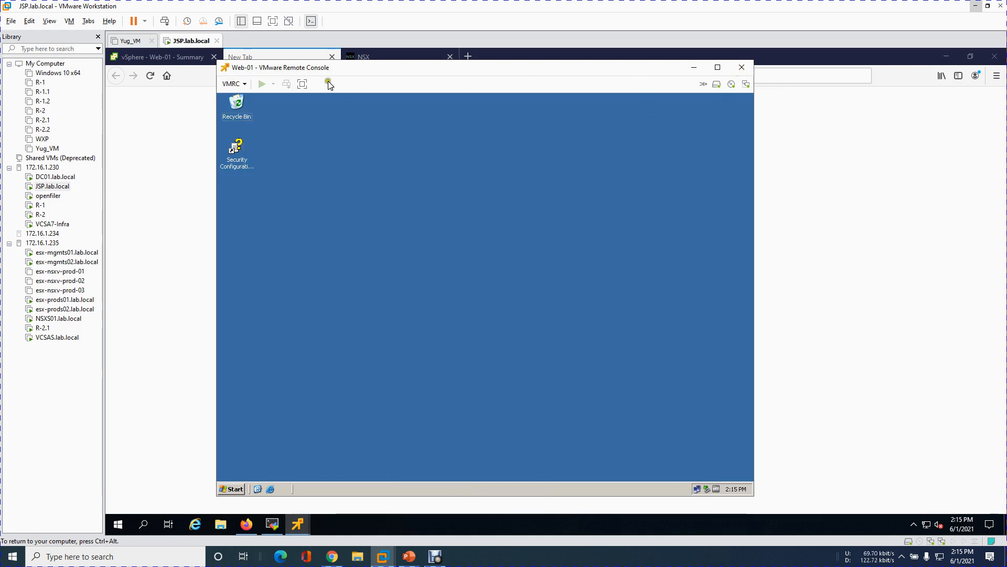
- Launch the Web-02 virtual machine's remote console from the vSphere Client and close the blank browser tabs
left_click(158, 57)
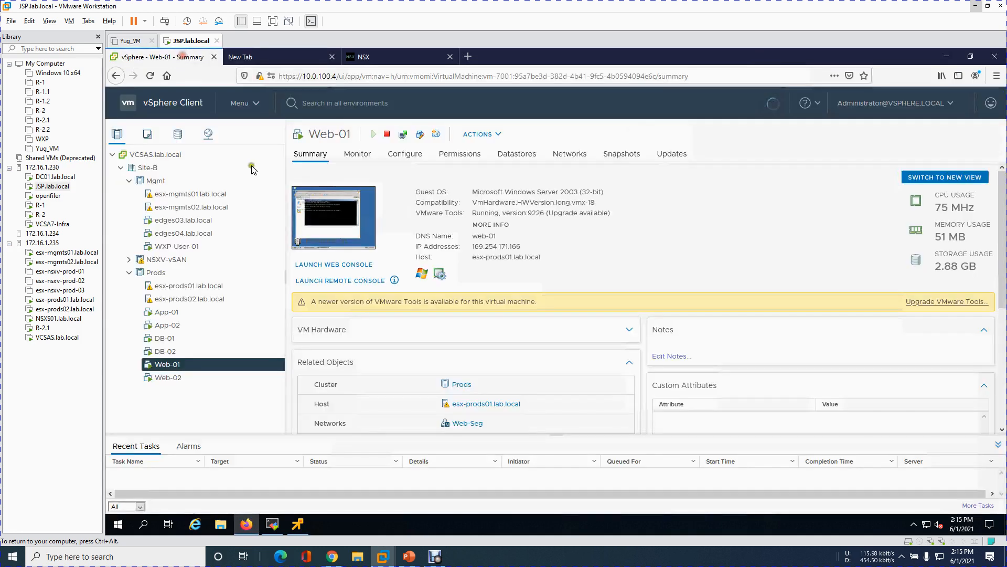
left_click(200, 377)
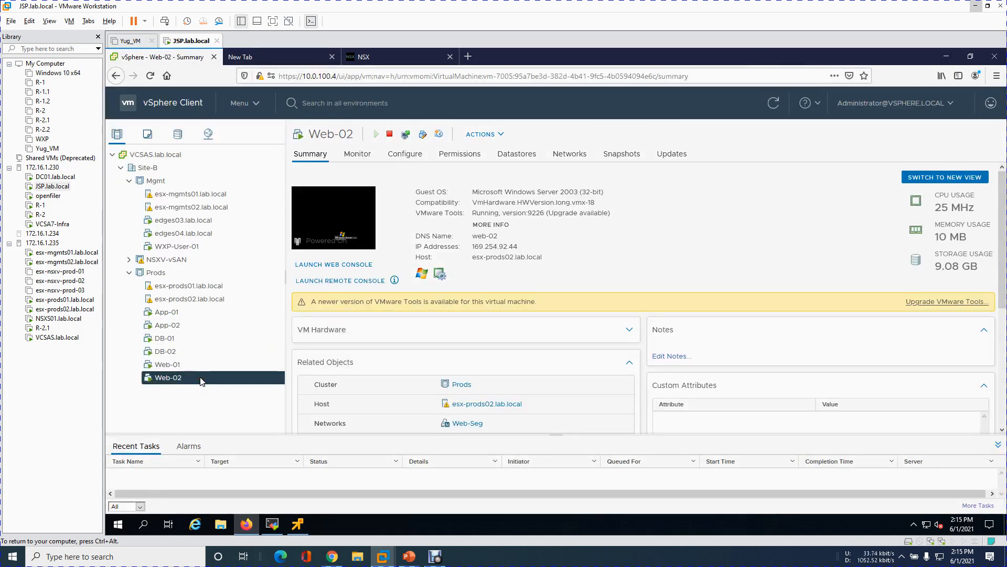
left_click(359, 281)
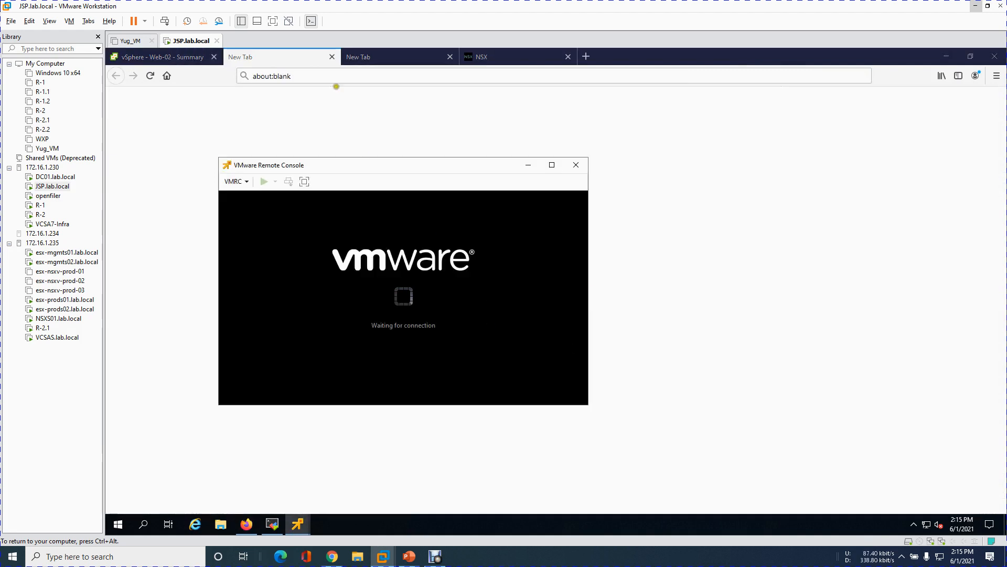
left_click(333, 56)
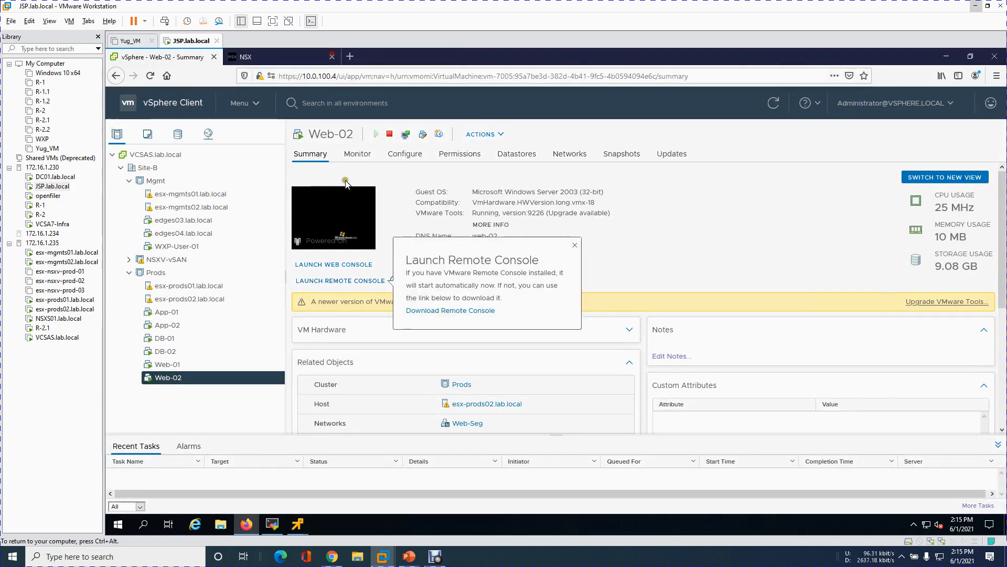
- Bring up the Web-02 remote console, try to reach its Windows logon prompt, and close that console
left_click(297, 524)
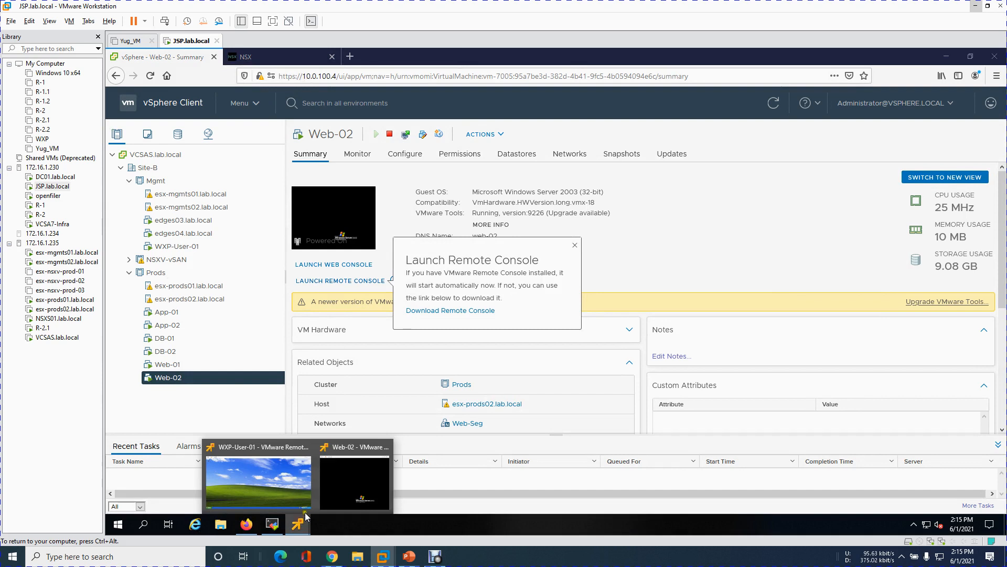
left_click(364, 472)
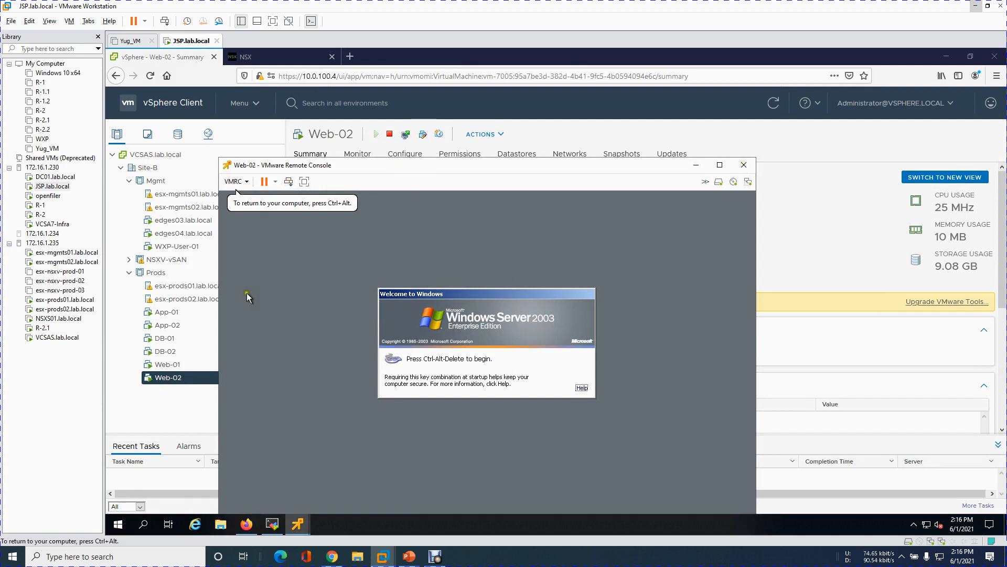
left_click(309, 206)
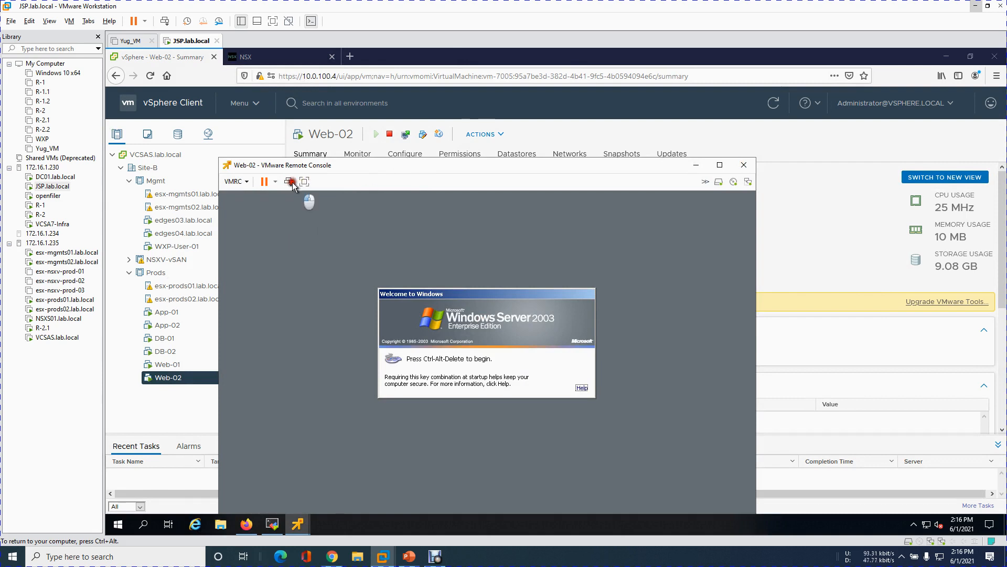
left_click(697, 166)
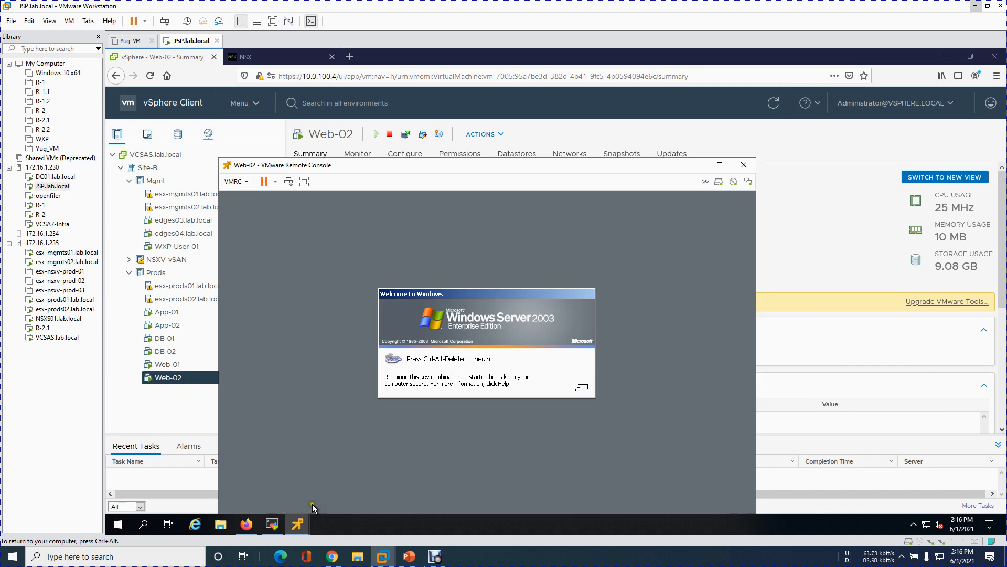
mouse_move(299, 526)
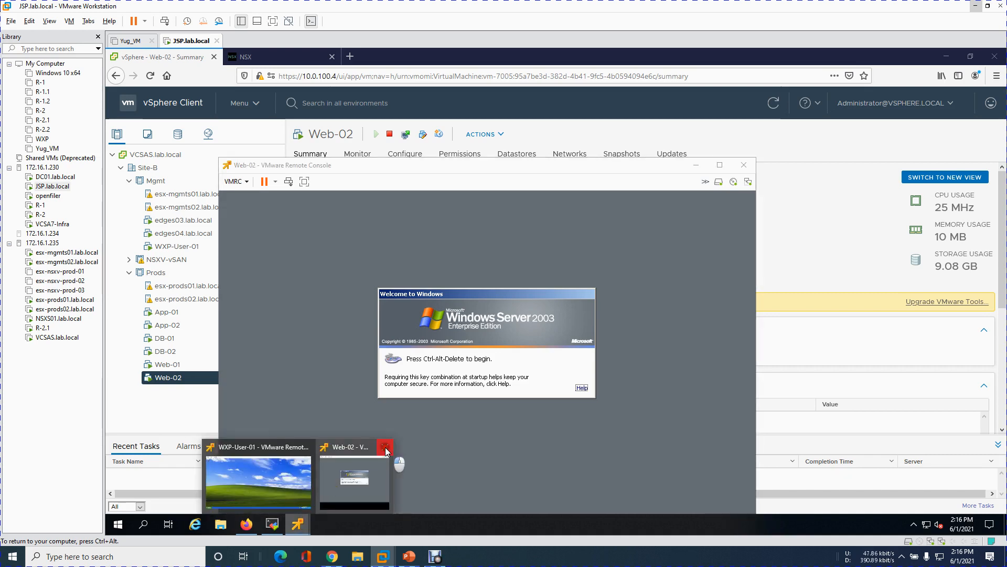
left_click(385, 448)
- Relaunch the Web-02 remote console from the vSphere Client and close all open remote console windows
left_click(355, 278)
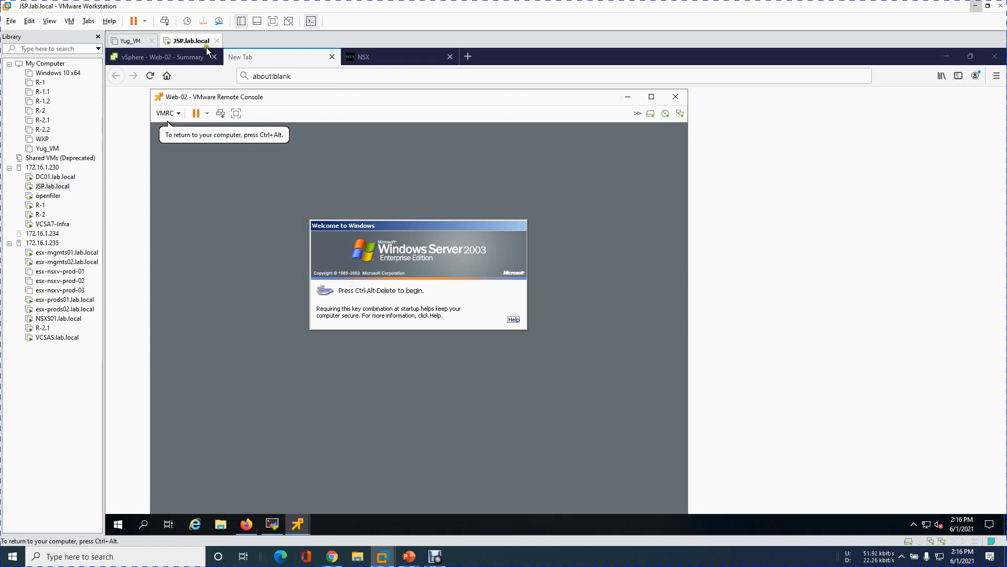
left_click(272, 524)
mouse_move(298, 526)
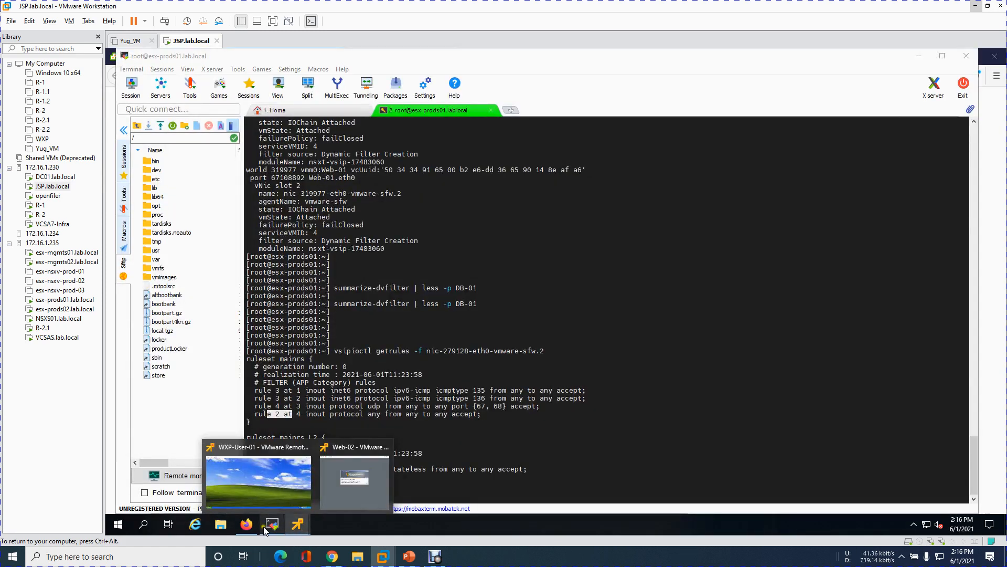
left_click(246, 524)
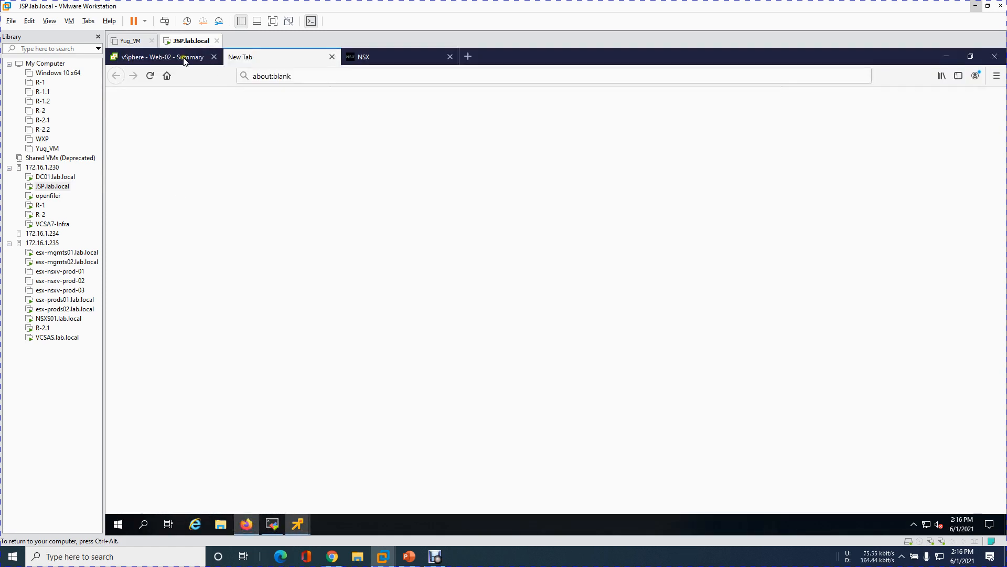
right_click(297, 523)
left_click(276, 501)
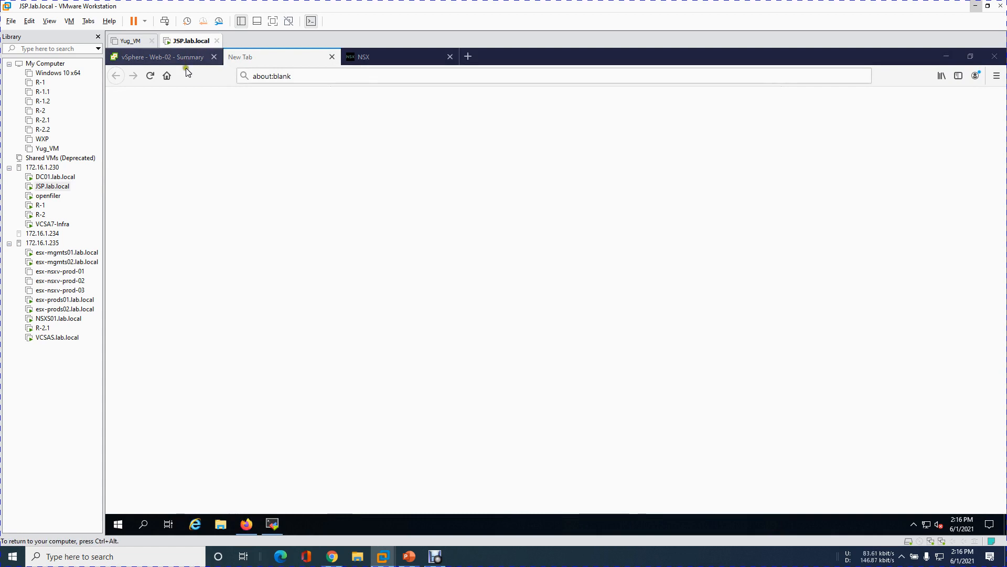
- Return to the Web-02 summary in the vSphere Client, refresh it, and launch the remote console again
left_click(173, 57)
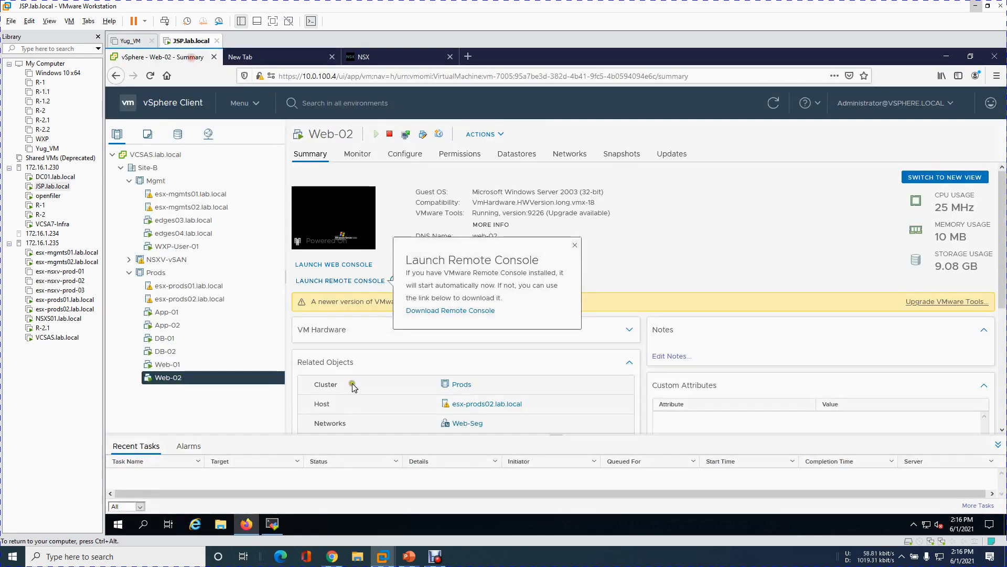
left_click(575, 245)
left_click(774, 105)
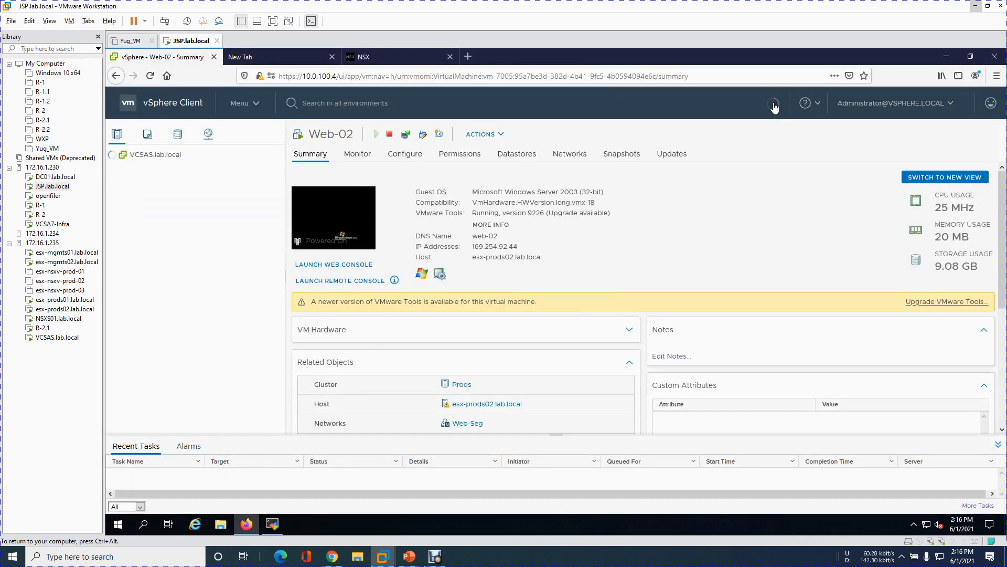
left_click(360, 281)
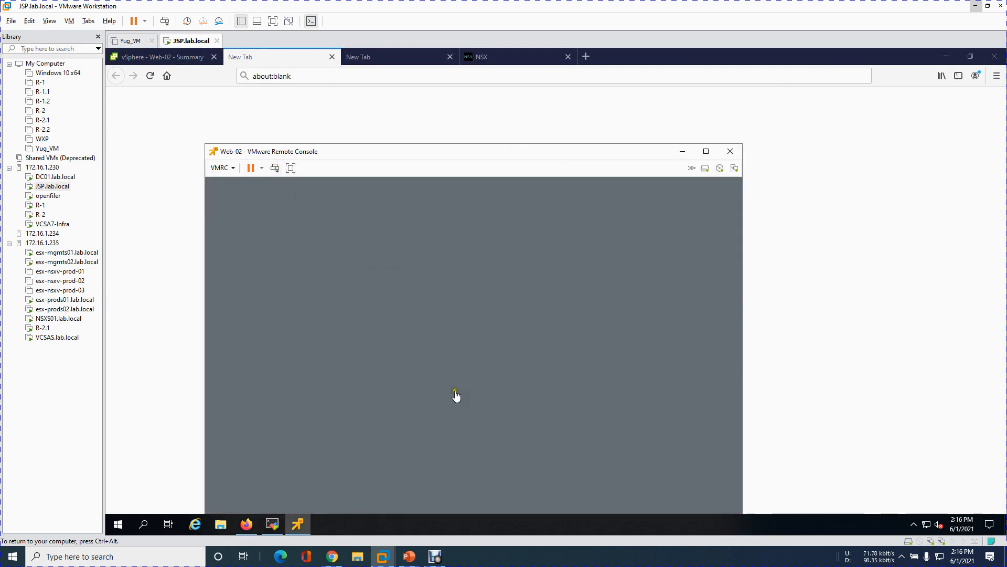
- Log on to Web-02 as Administrator by entering the account password
left_click(455, 363)
type("••••••••")
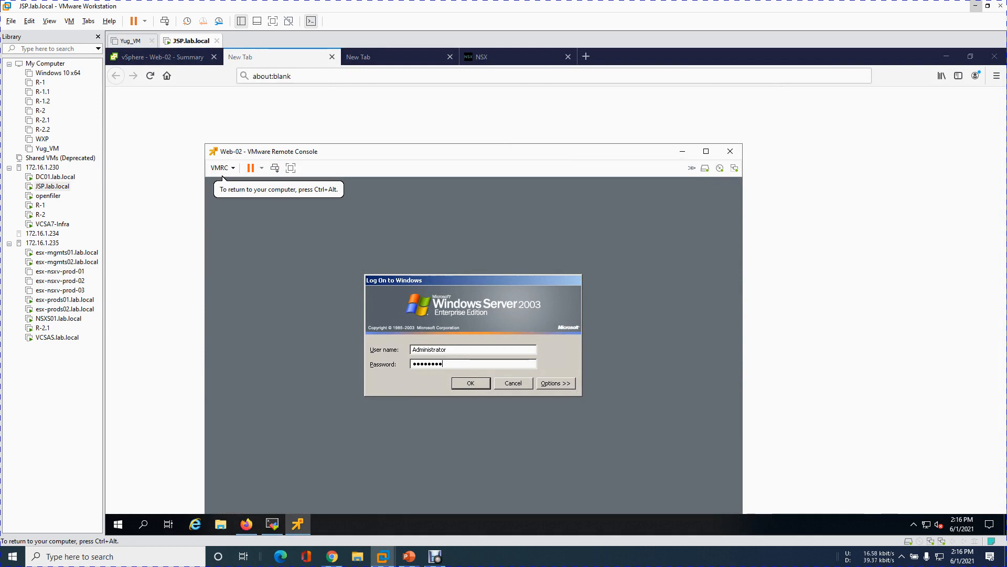
key("Return")
left_click(470, 150)
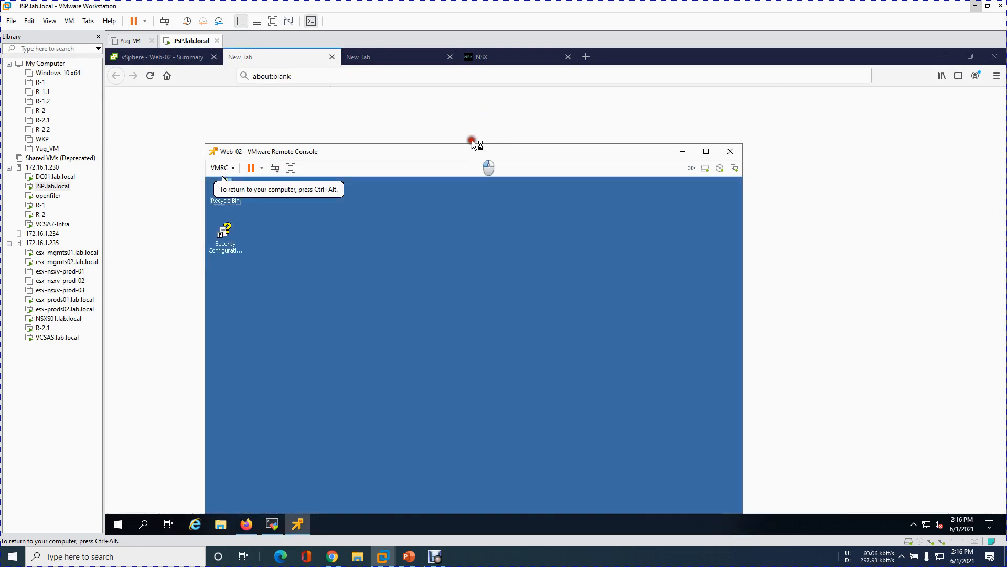
left_click_drag(493, 152, 515, 95)
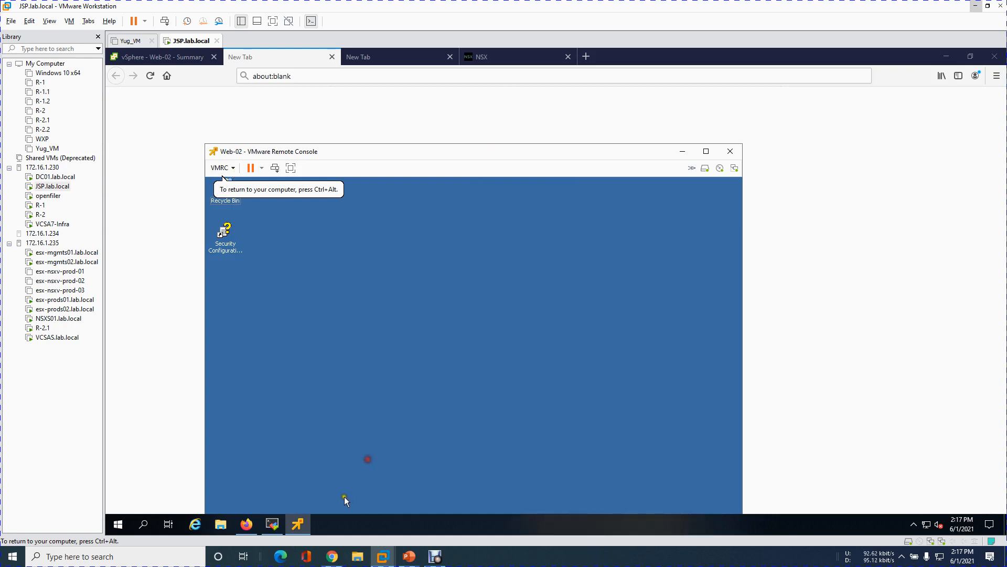
- Restore the Web-02 console window and run ncpa.cpl to open Network Connections
left_click(302, 527)
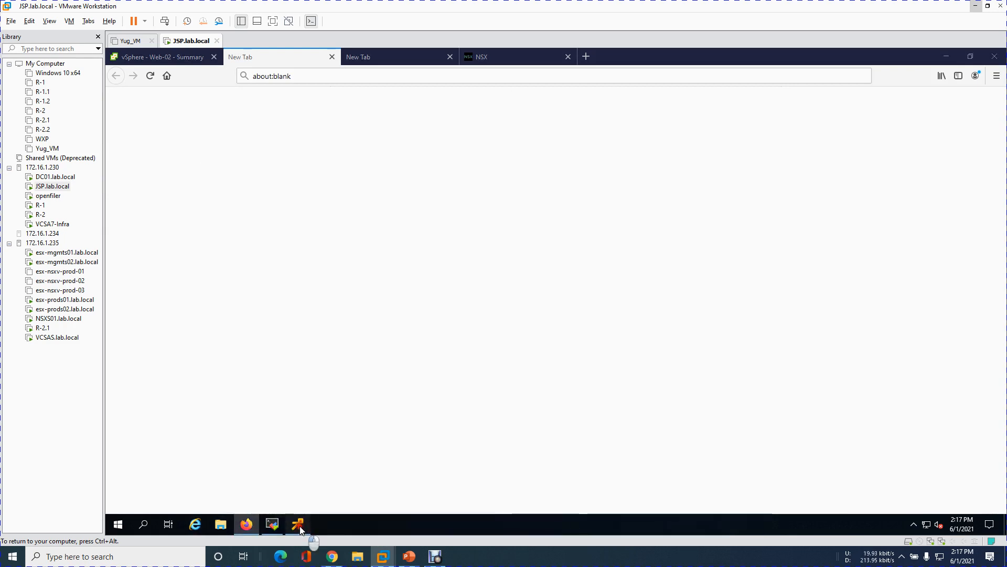
left_click(300, 526)
left_click(707, 149)
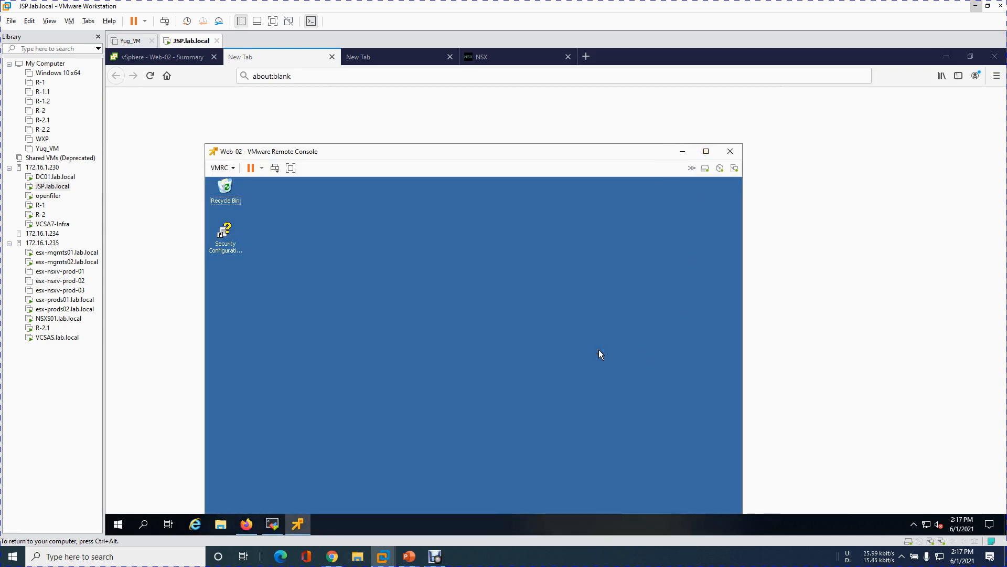
key("super")
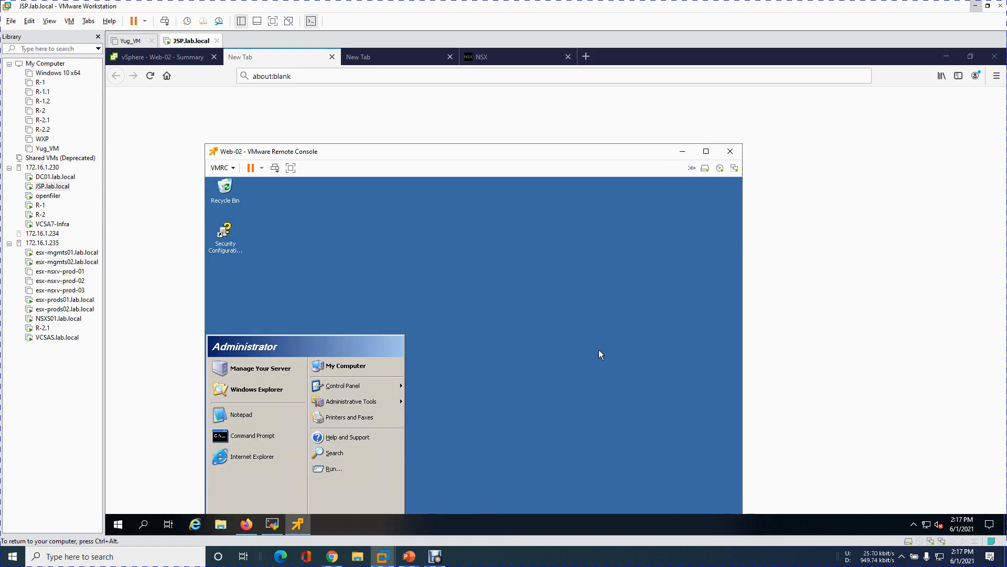
type("rncpa.cpl")
key("Return")
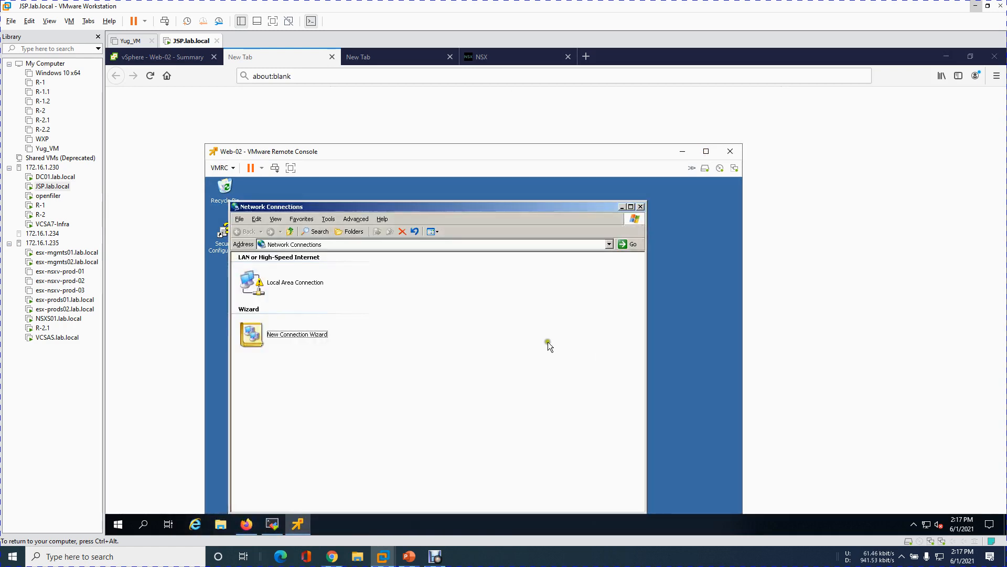
- Configure Internet Protocol (TCP/IP) on Web-02's Local Area Connection with static IP address 10.0.180.3, a subnet mask and a default gateway
left_click(304, 287)
right_click(304, 288)
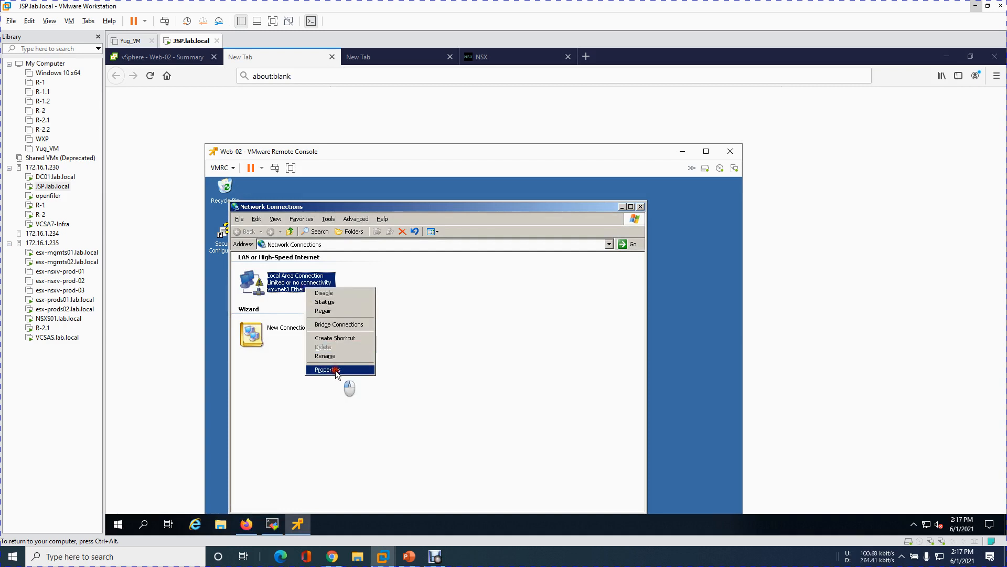
left_click(335, 369)
left_click(341, 329)
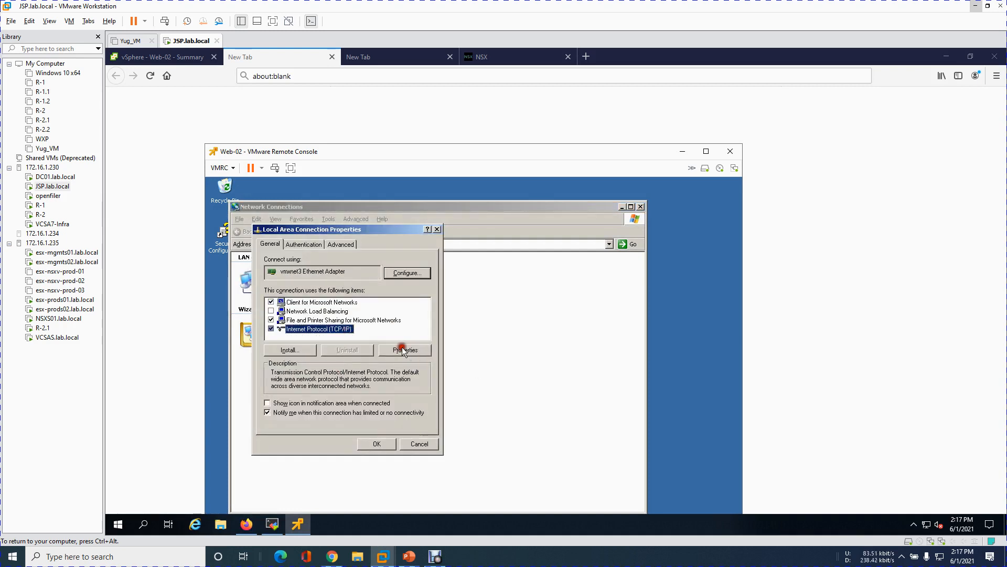
left_click(402, 350)
left_click(368, 338)
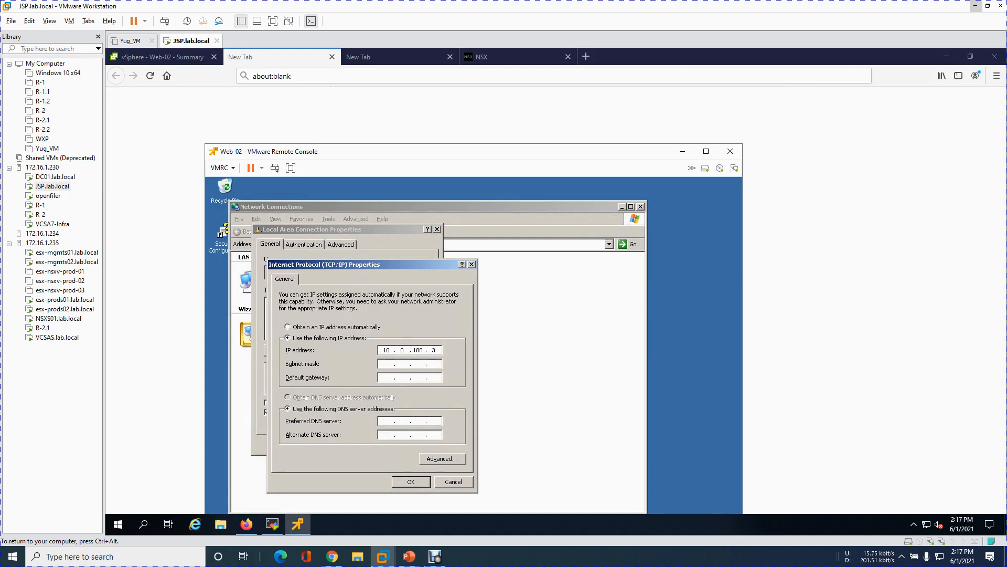
type("55255255")
key("Tab")
key("Tab")
key("Tab")
left_click(422, 486)
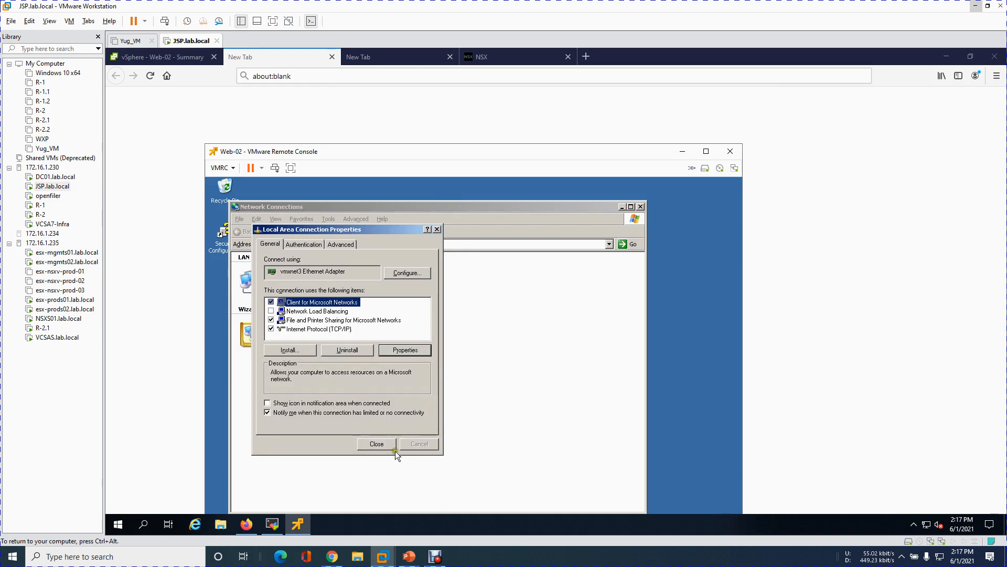
- Enable the connection's notification area icon, then close its properties and the Network Connections window
left_click(353, 402)
left_click(378, 445)
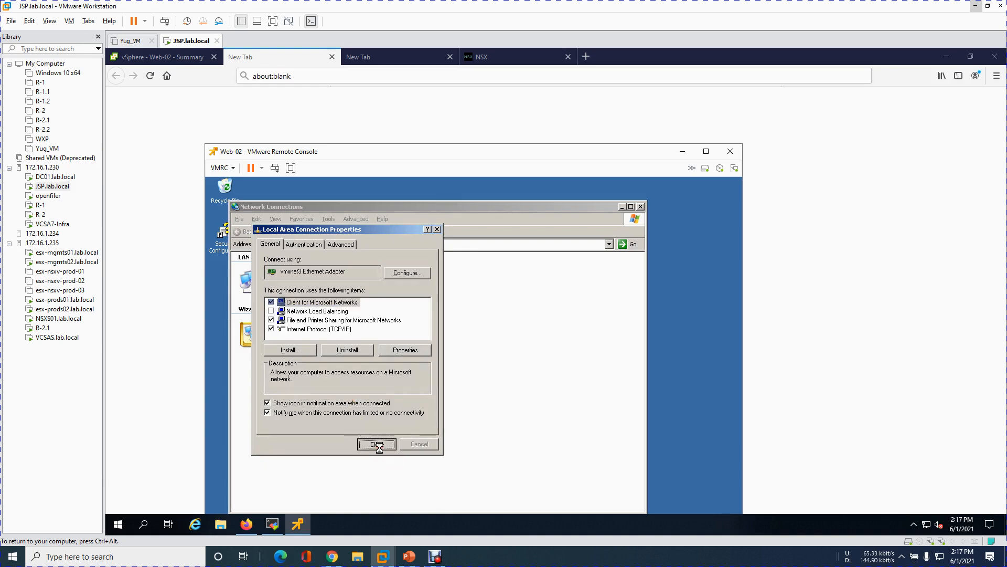
left_click(641, 206)
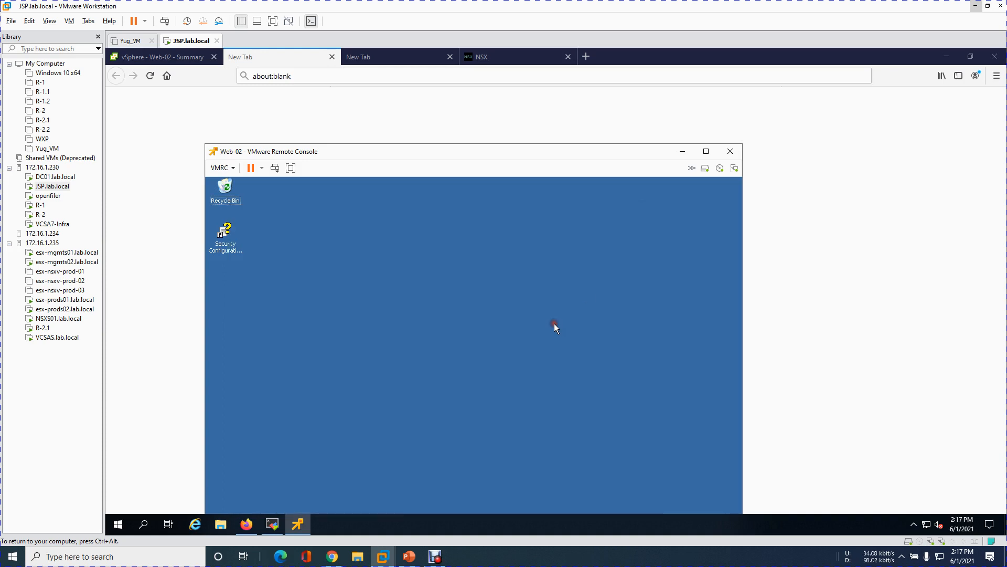
- Open a command prompt on Web-02 and ping 10.0.180.2
key("super")
key("r")
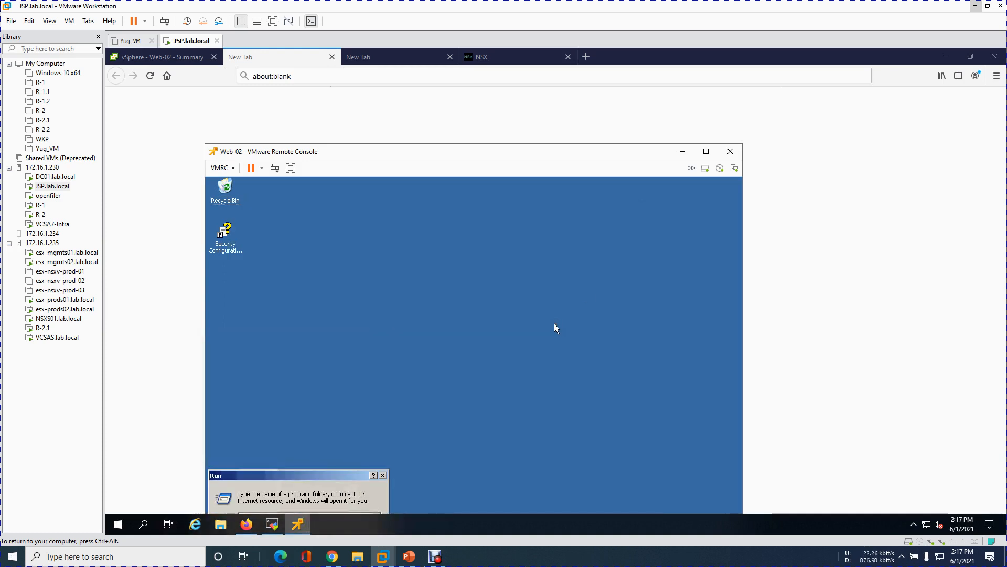
key("Return")
type("ping")
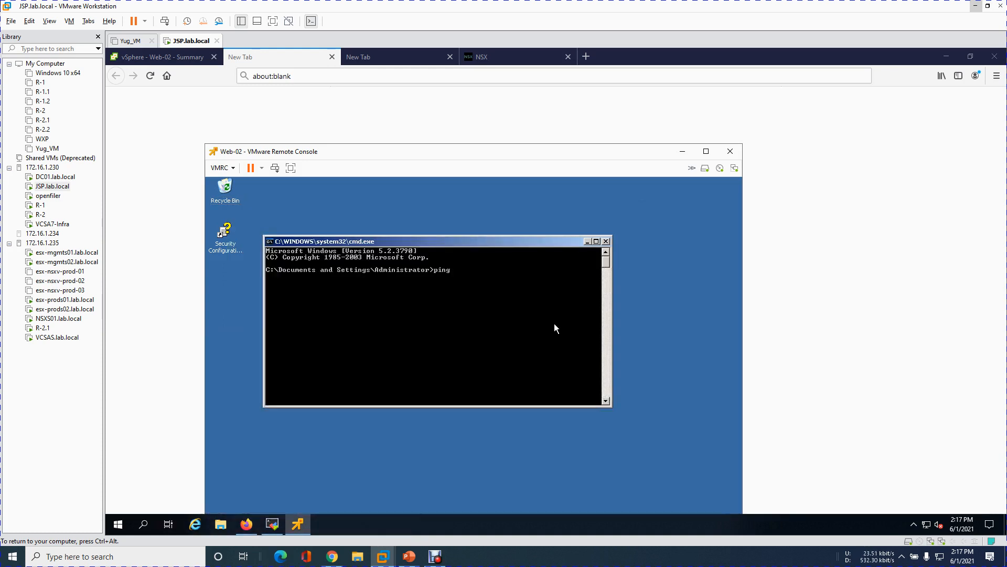
type(" 10.0.180.2")
key("Return")
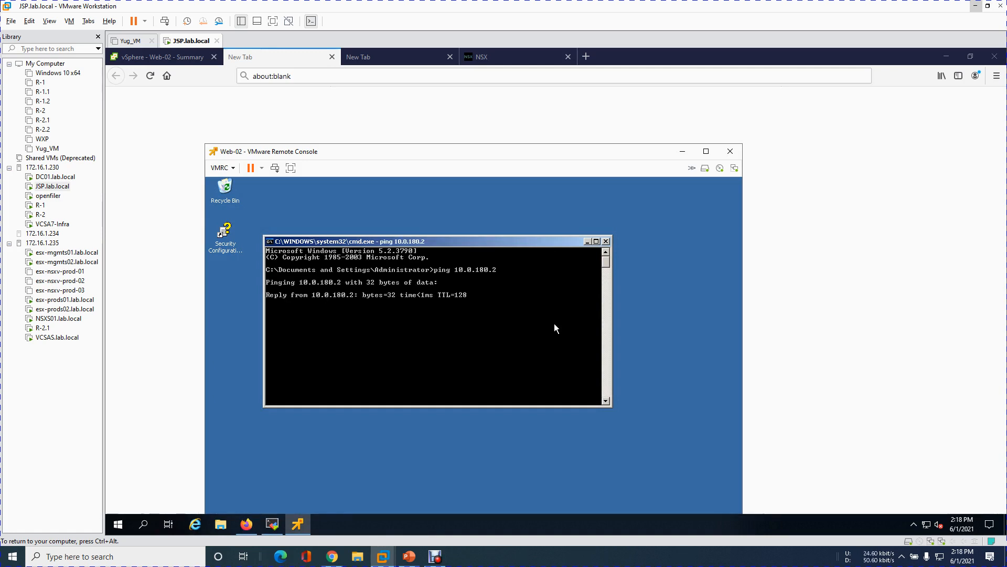
- Stop the running ping and ping the default gateway 10.0.180.1 instead
key("ctrl+c")
key("Up")
key("BackSpace")
type("10.0.180.1")
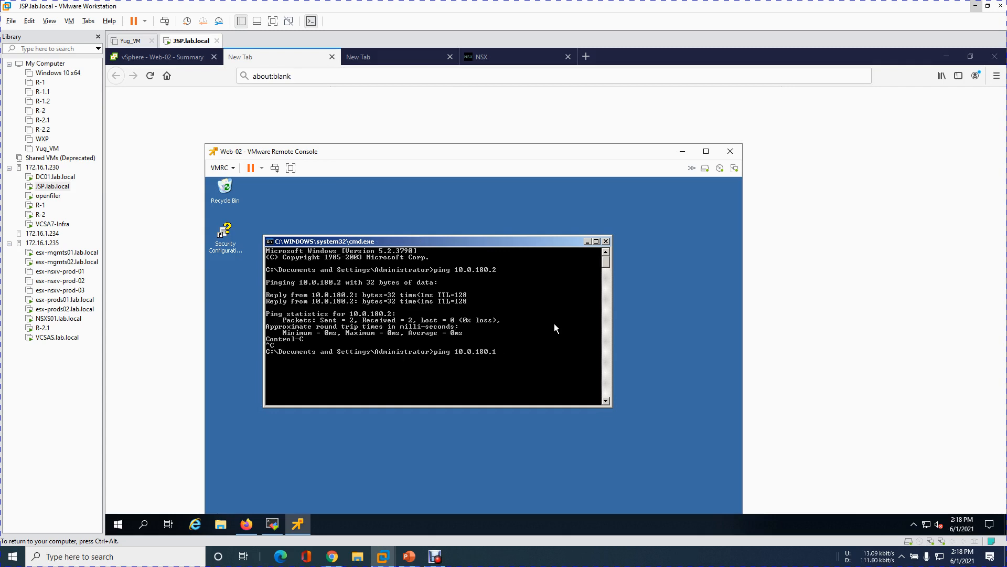
key("Return")
- Stop the gateway ping, exit the command prompt, and close the Web-02 remote console
key("ctrl+c")
type("exit")
key("Return")
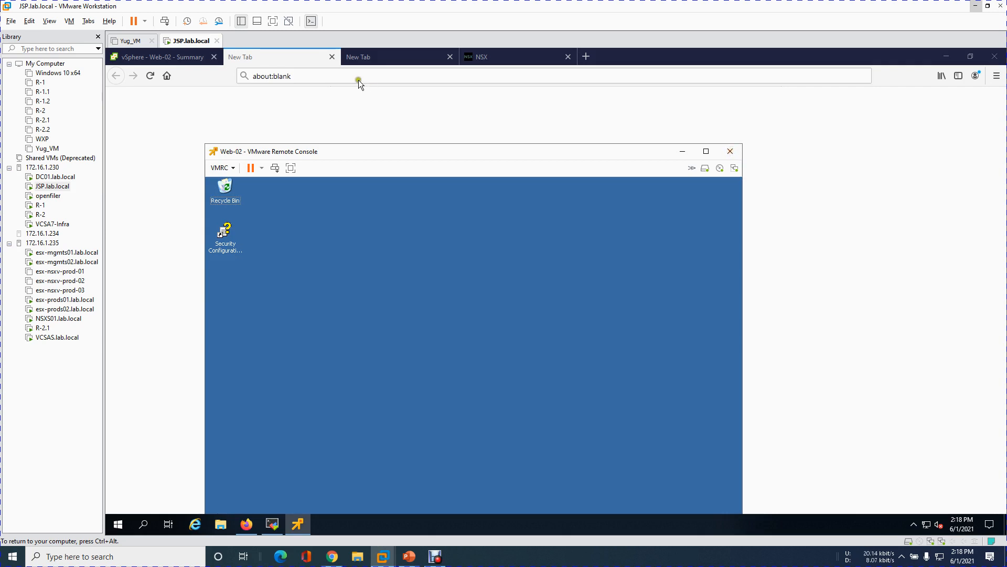
right_click(298, 524)
left_click(292, 509)
- Return to the vSphere Client and close the two blank browser tabs
left_click(181, 60)
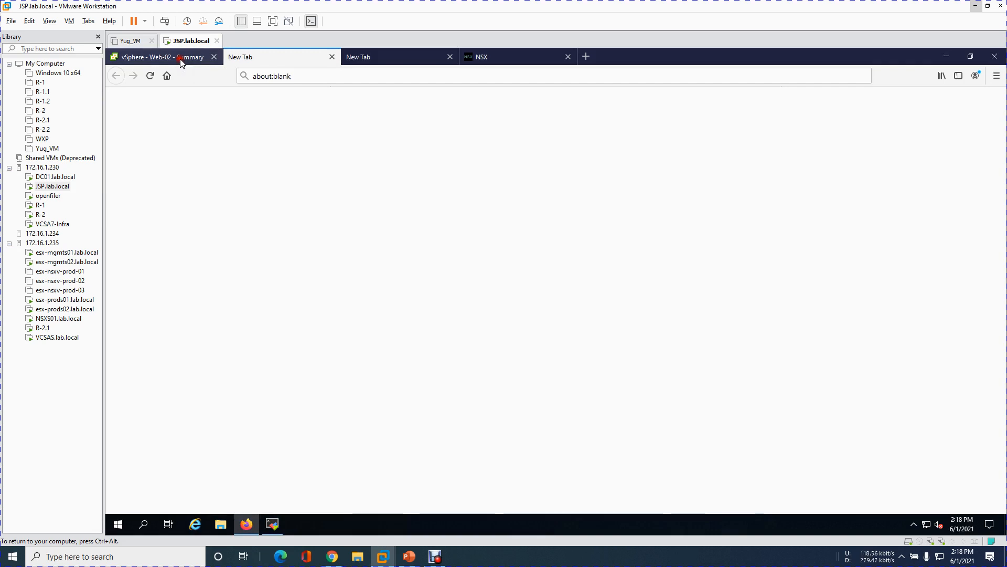
left_click(332, 57)
left_click(332, 57)
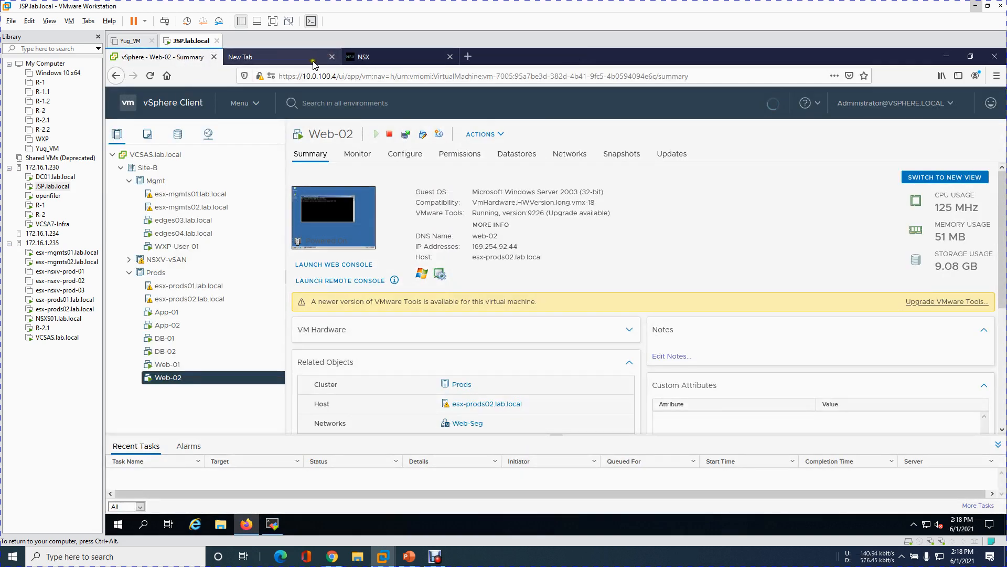
- Launch the remote console of the App-01 virtual machine and bring focus into its Windows screen
left_click(171, 314)
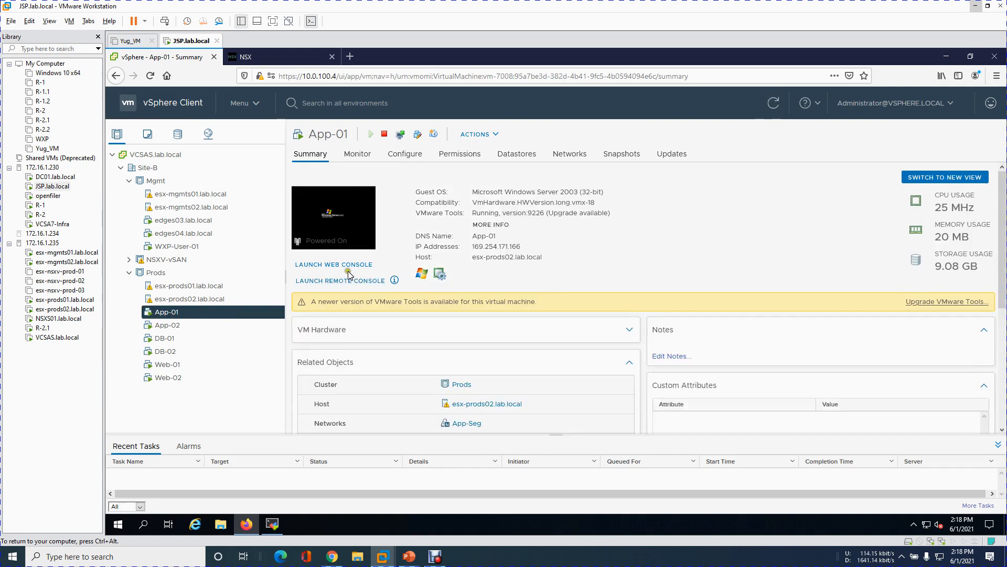
left_click(347, 281)
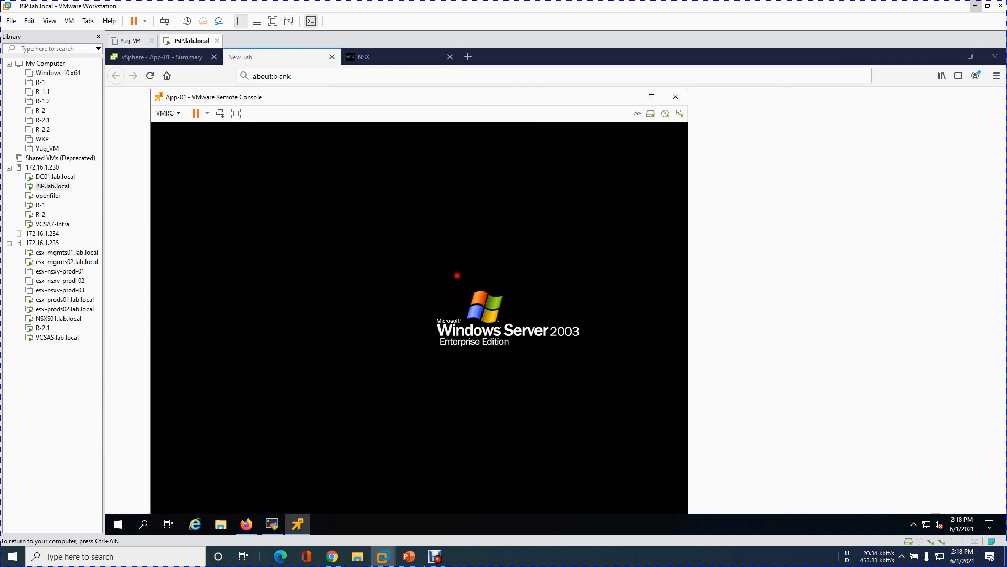
left_click(446, 319)
left_click(424, 353)
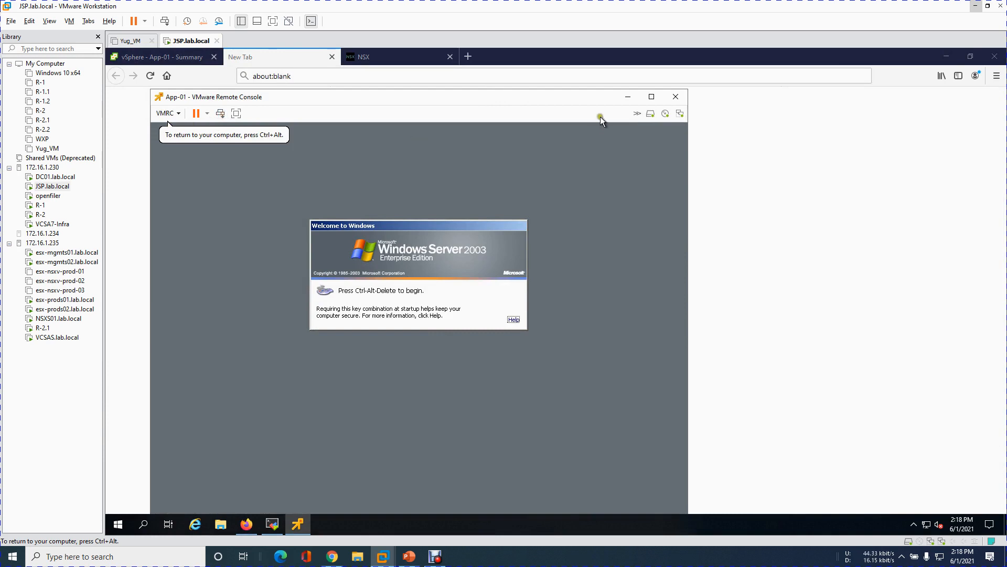
- Close the App-01 remote console window and the blank browser tab it left open
right_click(310, 520)
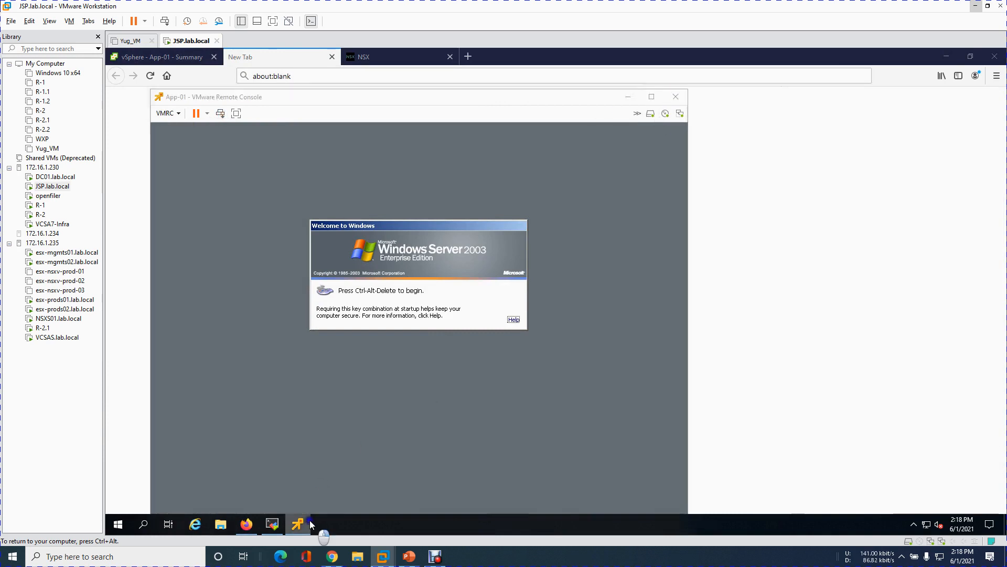
left_click(464, 411)
left_click(448, 293)
left_click(220, 113)
left_click(220, 113)
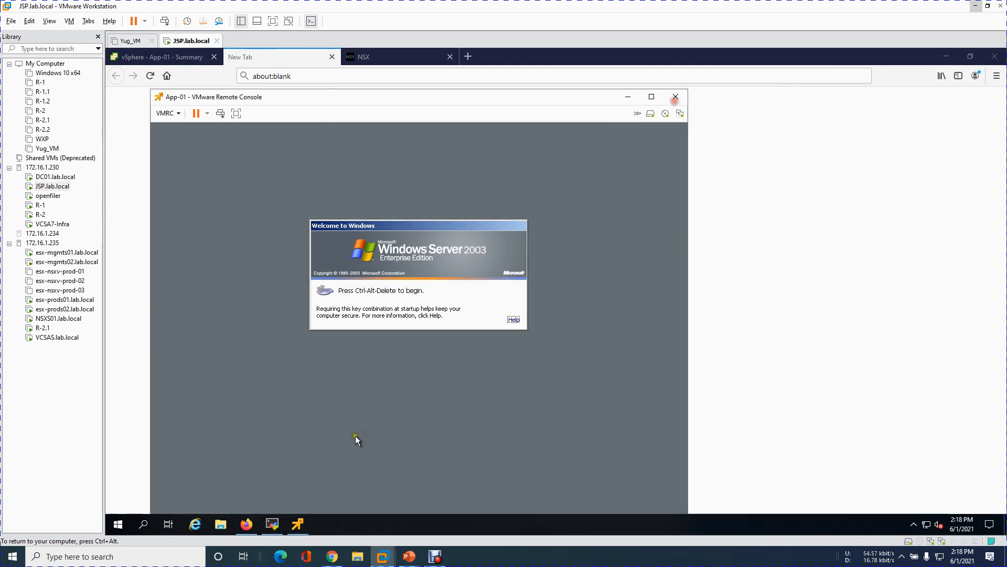
right_click(303, 525)
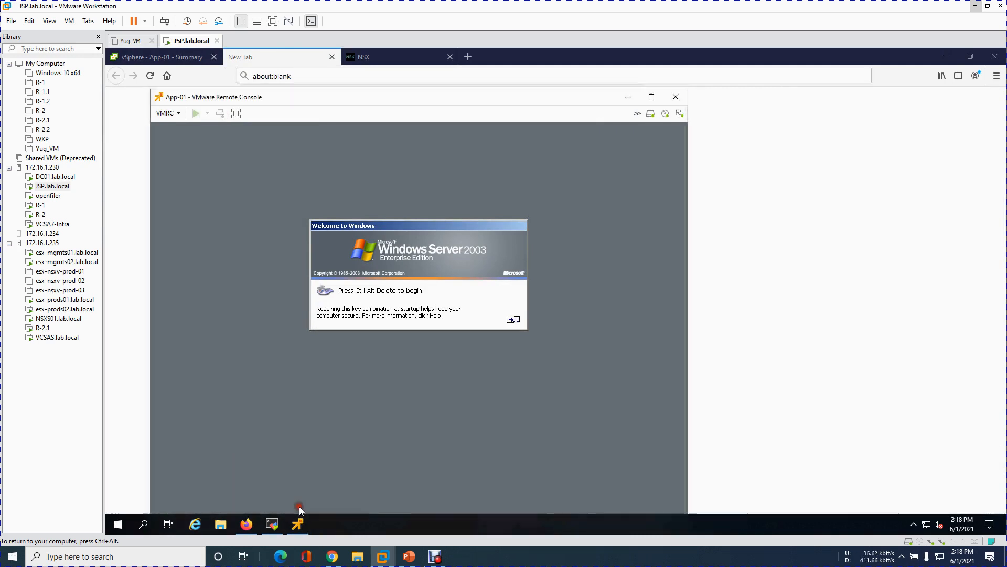
left_click(257, 504)
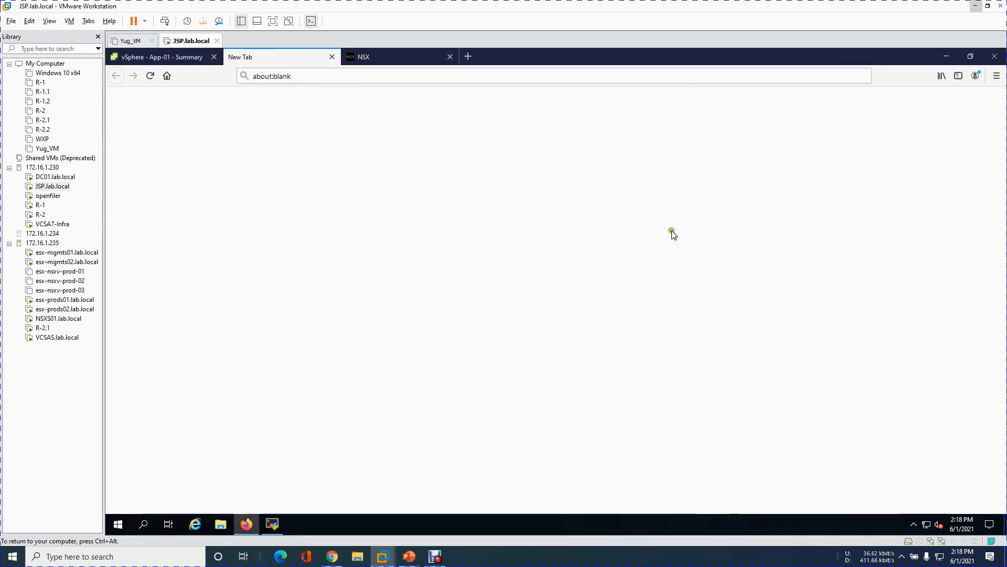
left_click(332, 57)
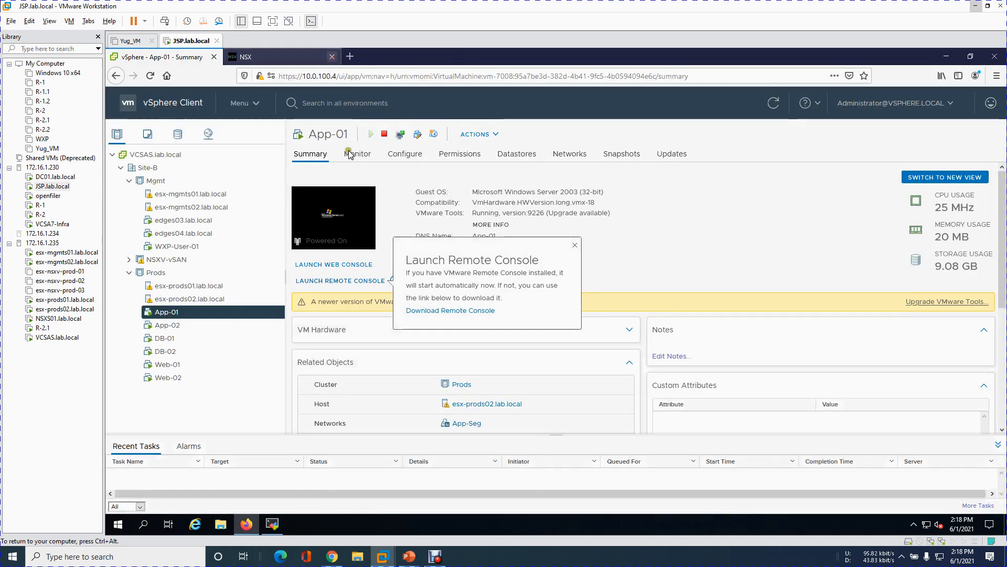
- Launch the App-01 web console and log on to its Windows as Administrator with the account password
left_click(339, 280)
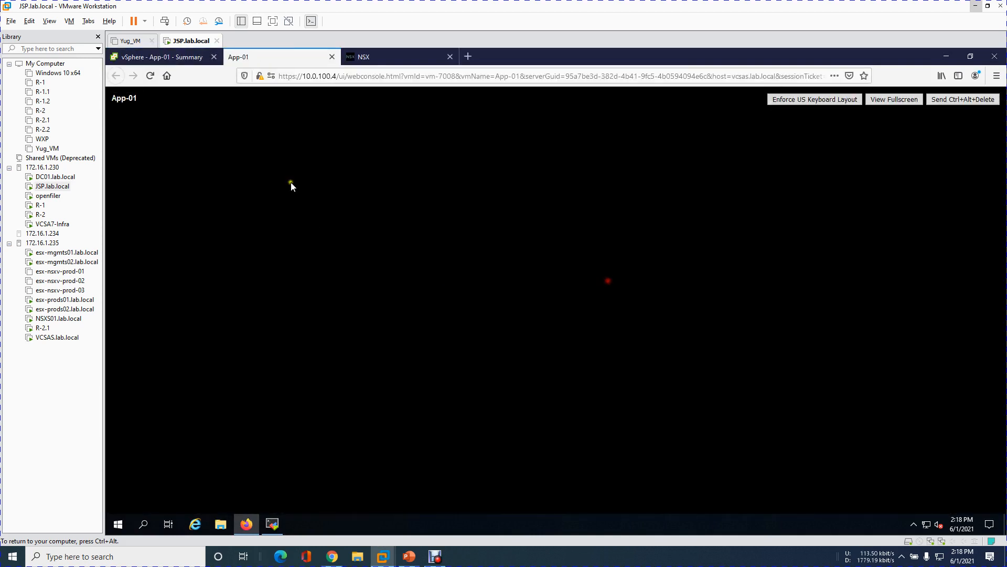
left_click(967, 100)
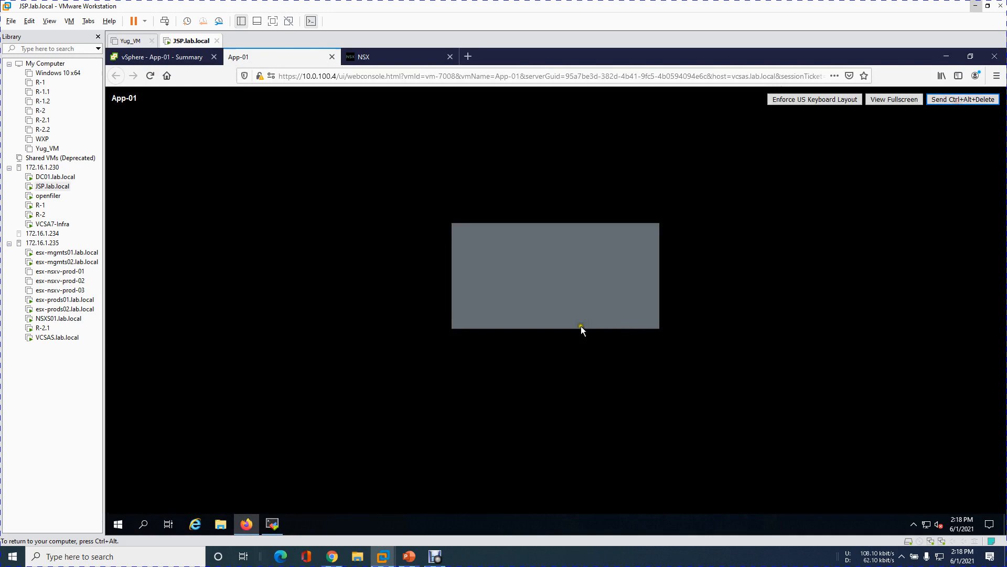
left_click(557, 307)
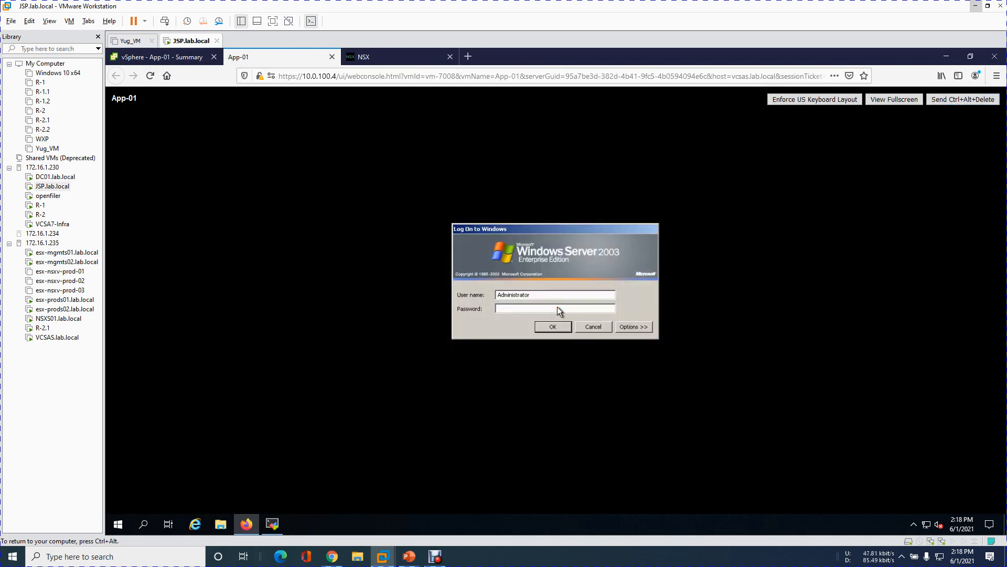
type("••••••••")
key("Return")
key("Return")
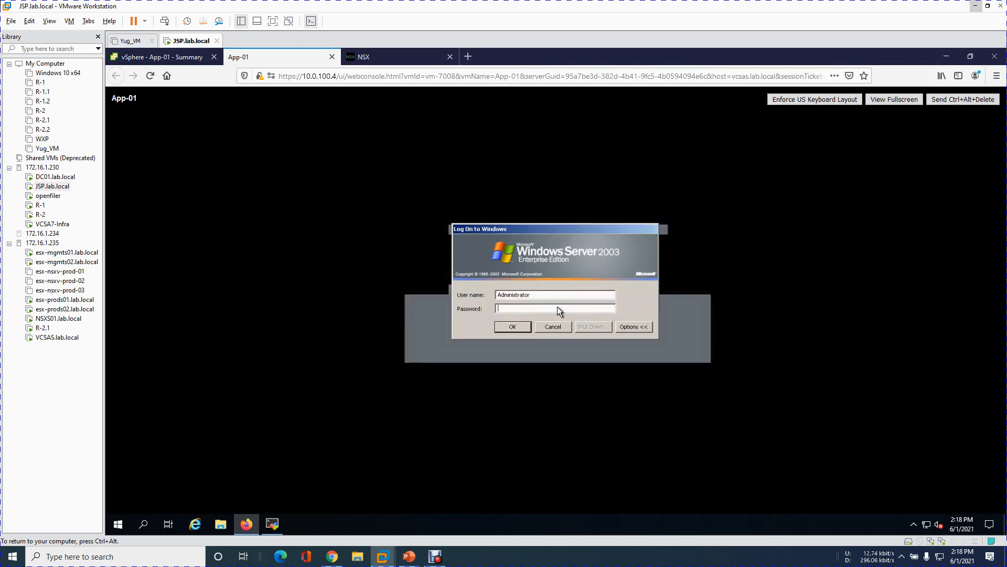
type("••••••")
key("Return")
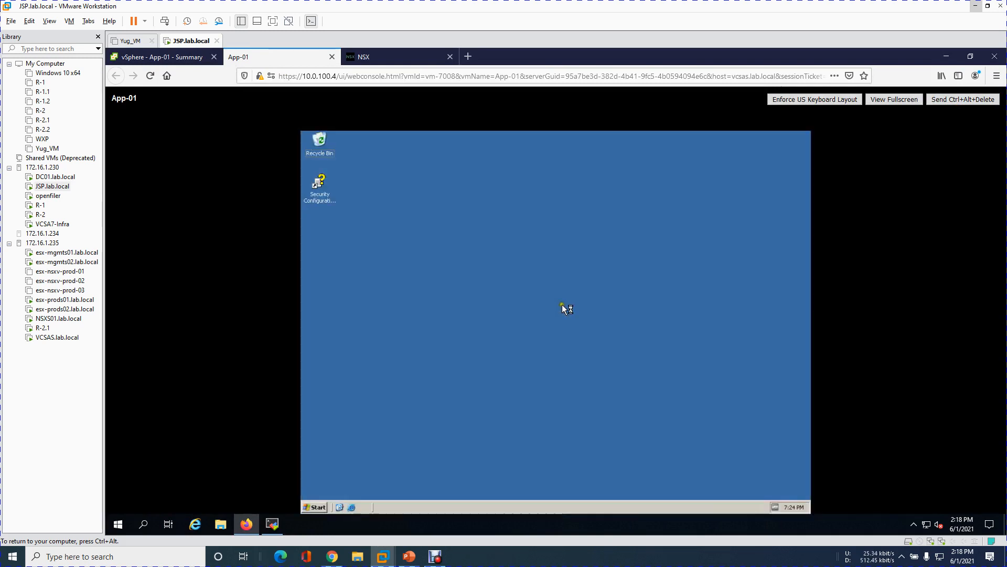
- Open the Internet Protocol (TCP/IP) properties of the Local Area Connection on App-01
left_click(317, 507)
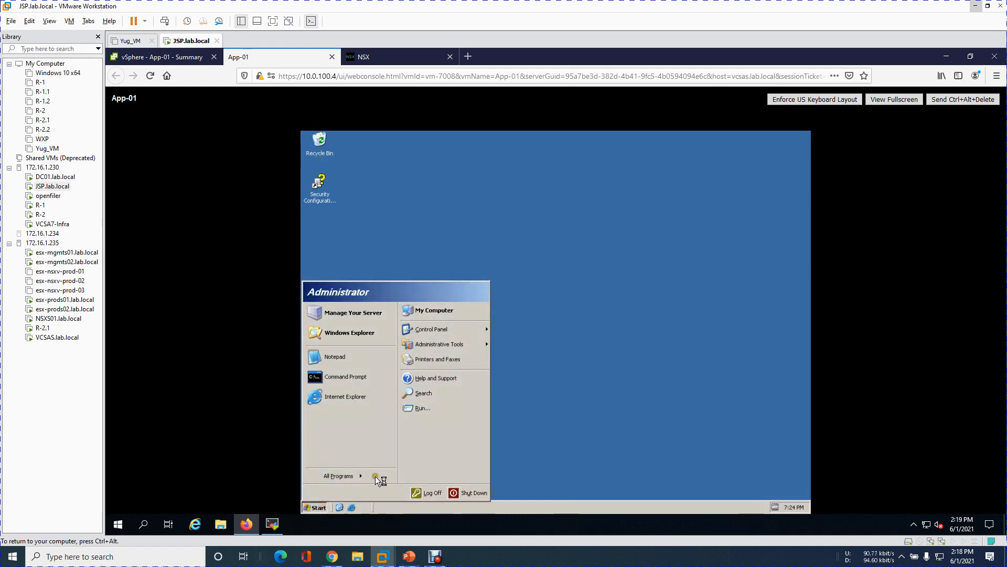
left_click(423, 407)
key("Return")
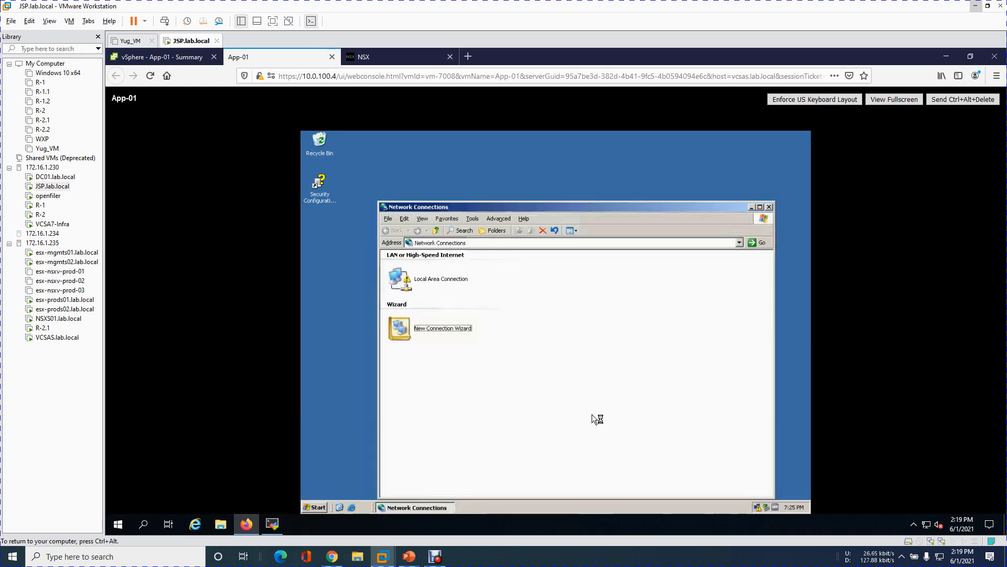
right_click(424, 283)
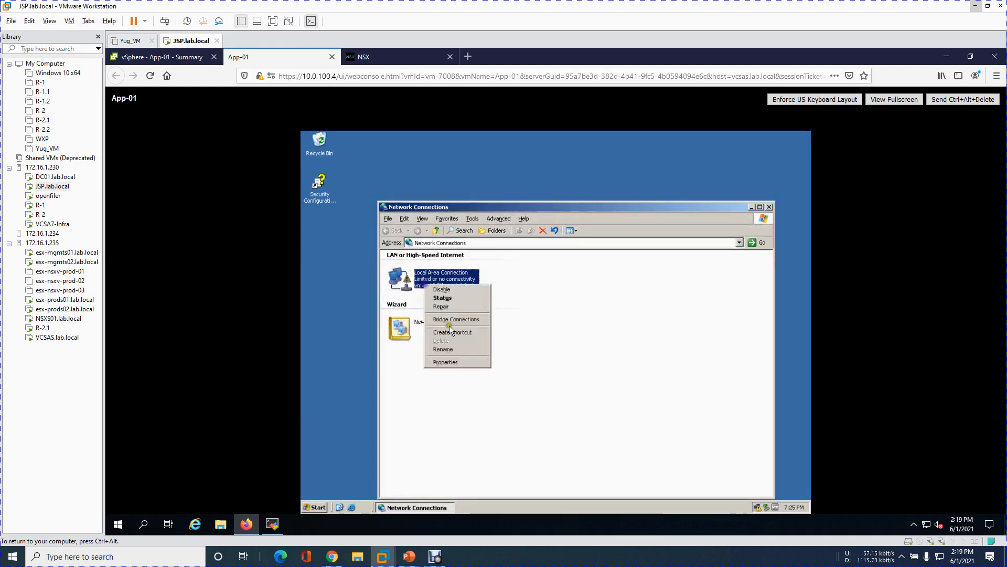
left_click(465, 362)
left_click(414, 263)
left_click(474, 283)
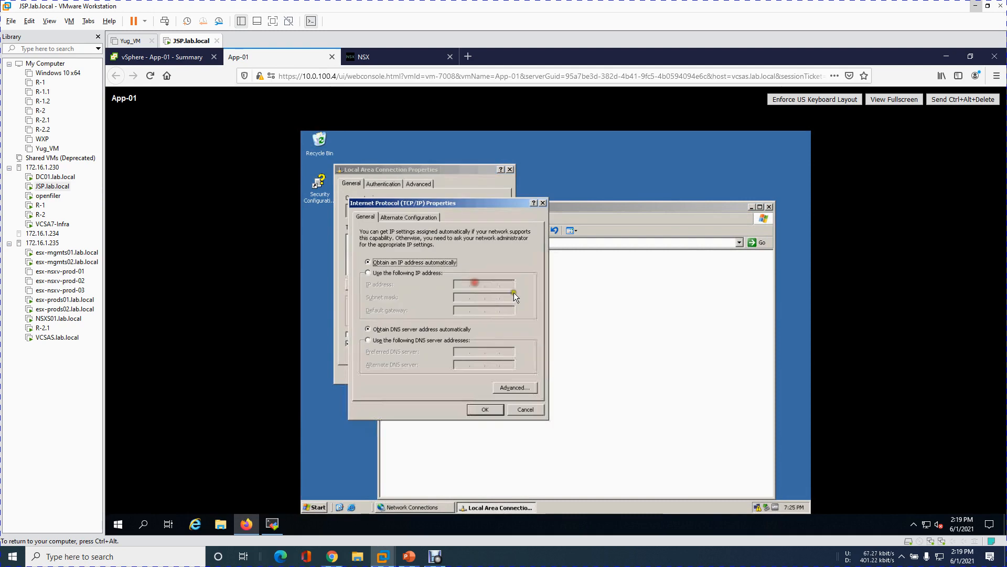
- Assign static IP address 10.0.182.2, subnet mask 255.255.255.0, default gateway 10.0.182.1 and preferred DNS server 10.0.5.130
left_click(426, 274)
left_click(461, 284)
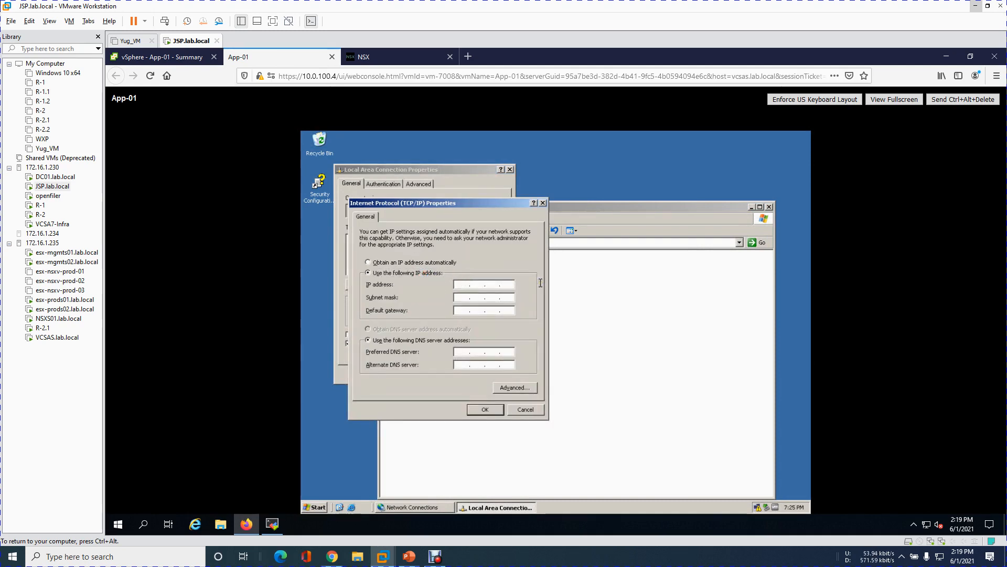
type("10.0.182.2")
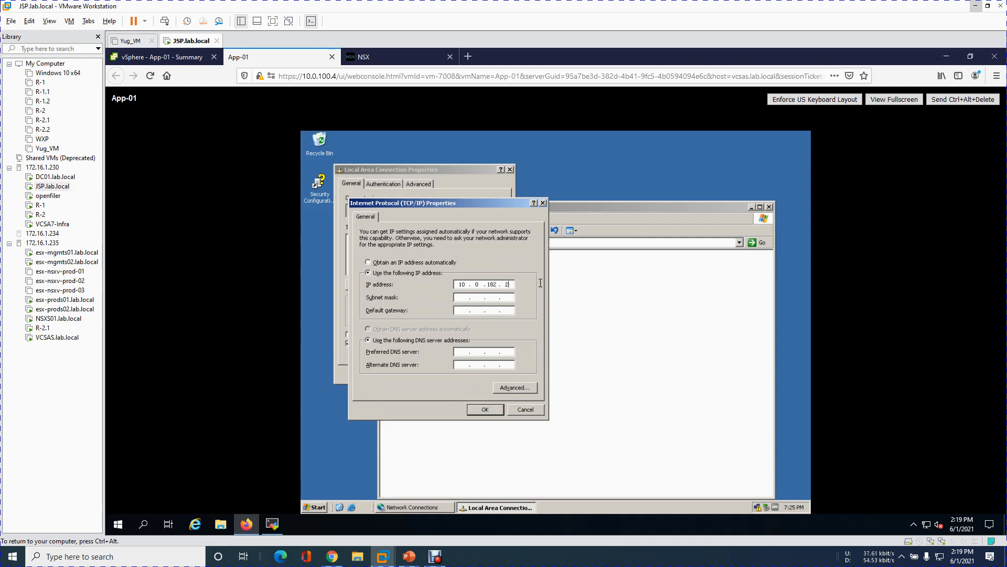
key("Tab")
type("255255255")
type("82")
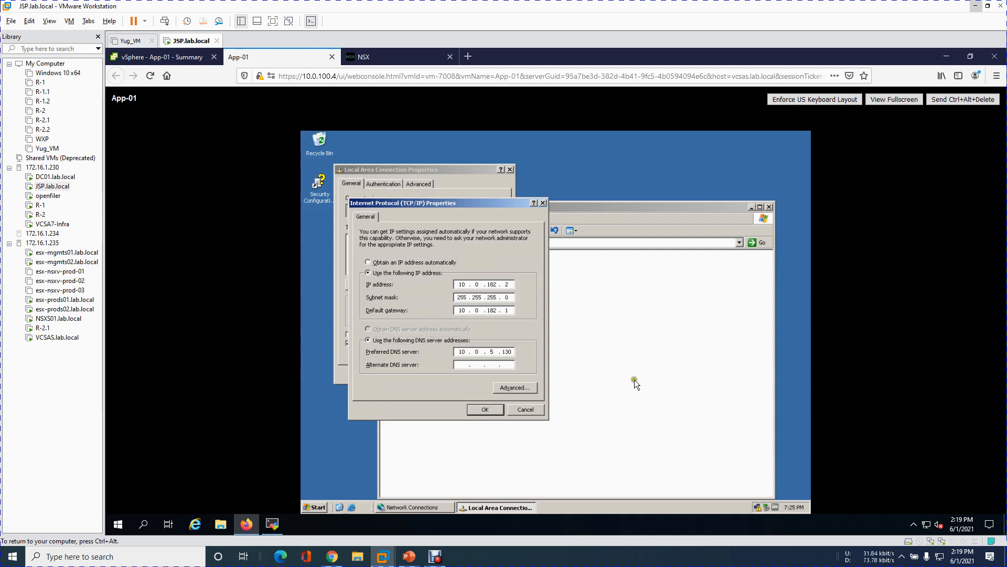
- Apply the TCP/IP settings with the connection's notification area icon enabled, and close the network connection windows
left_click(485, 409)
left_click(426, 334)
left_click(453, 373)
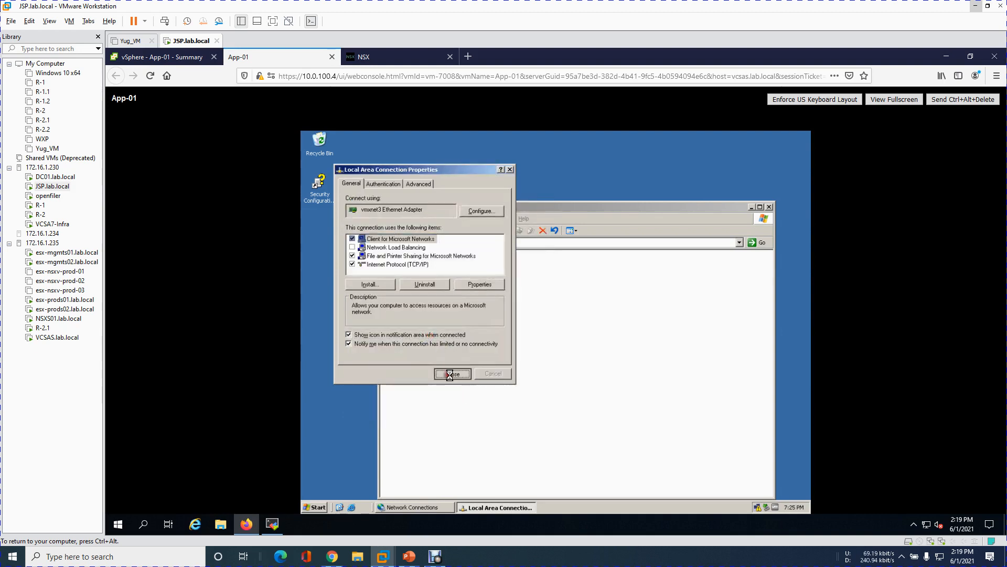
left_click(768, 206)
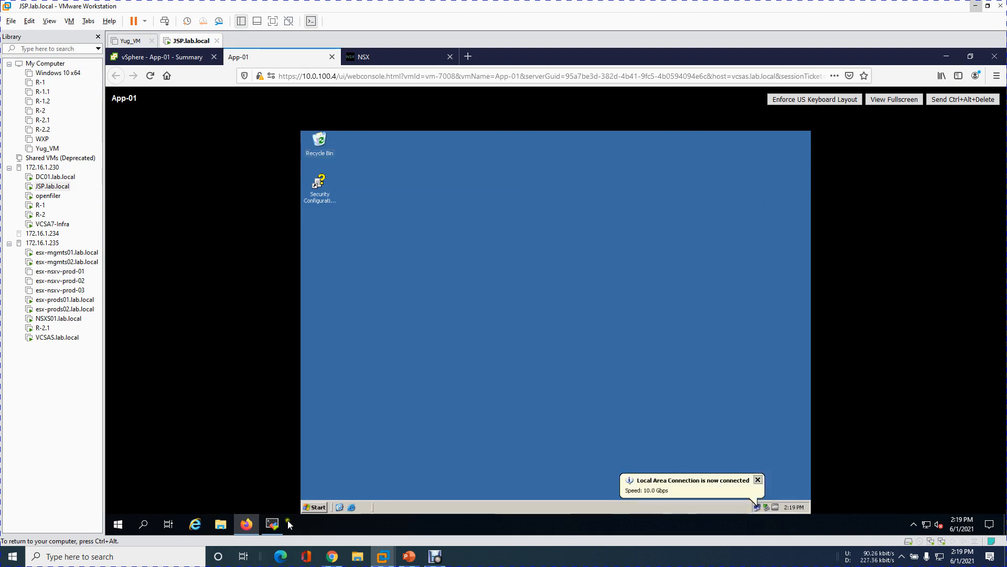
- Start a command prompt on App-01, ping the default gateway 10.0.182.1 and stop the ping
left_click(314, 507)
left_click(426, 413)
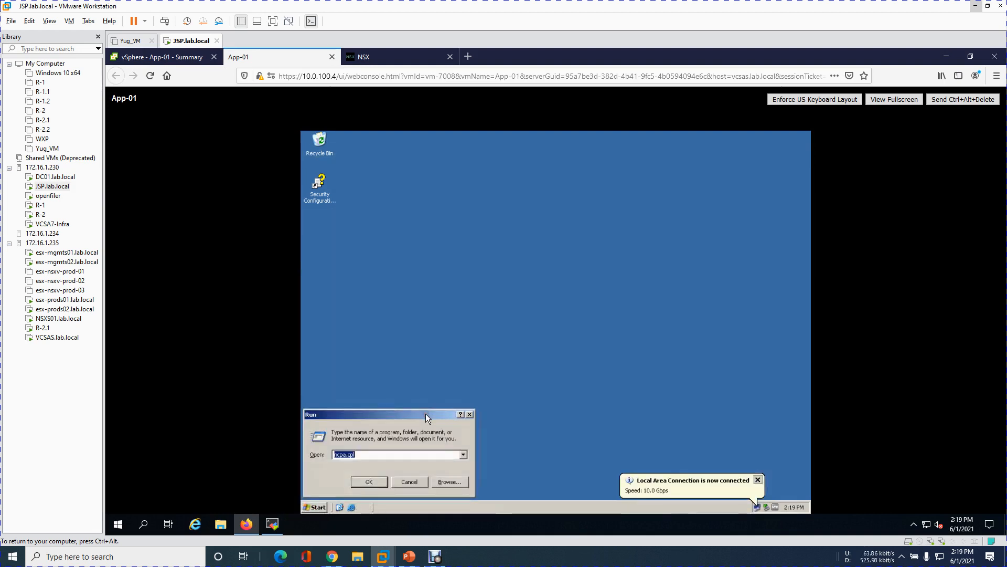
type("cmd")
key("Return")
type("pi")
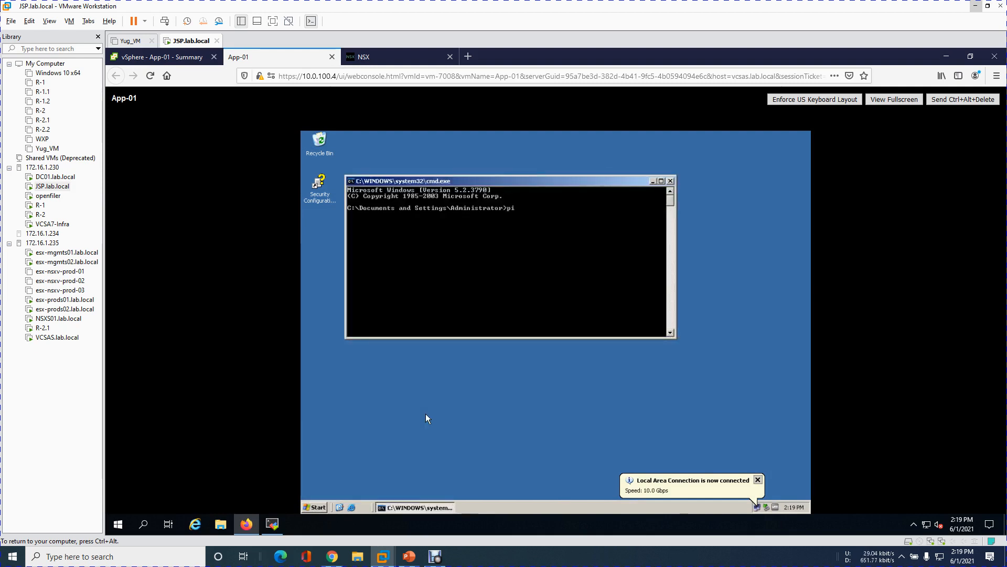
type("ng 10.0.182.1")
key("Return")
key("ctrl+c")
- Reuse the previous ping command to ping 10.0.180.2 from App-01, and stop it after a few replies
key("Up")
key("Left")
key("Left")
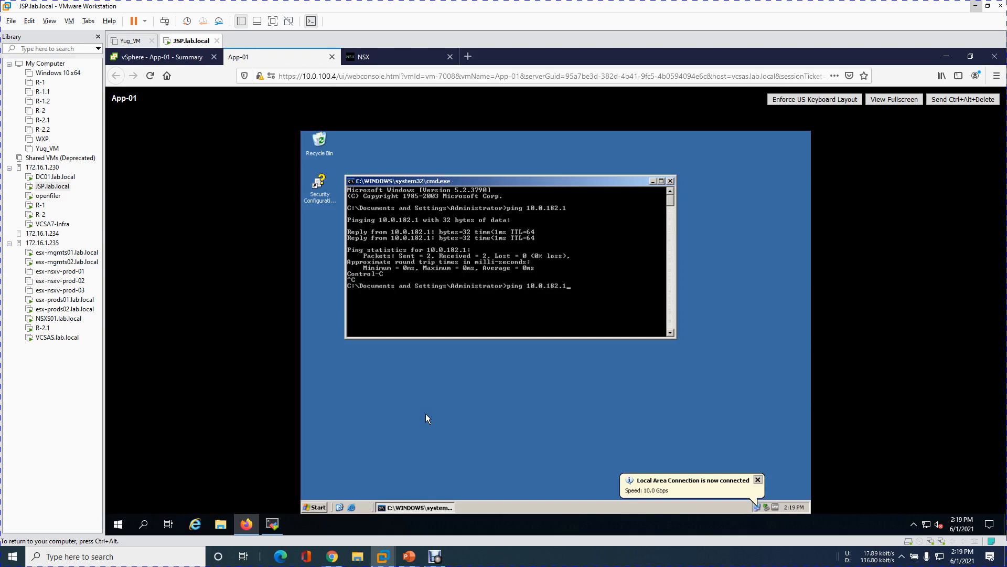
key("Right")
key("Right")
key("BackSpace")
type("2")
key("Left")
key("Left")
key("BackSpace")
type("0")
key("Return")
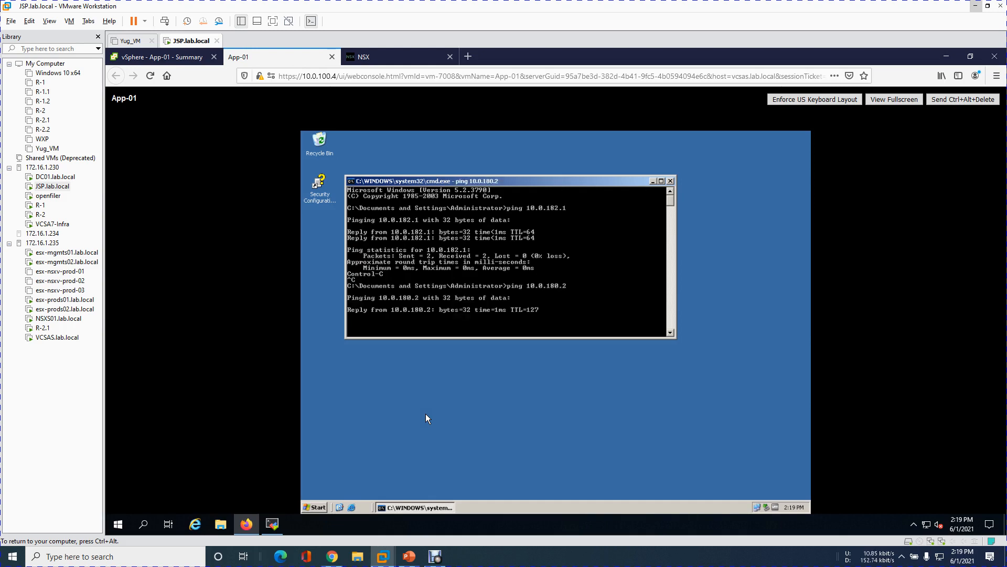
key("ctrl+c")
- Ping 10.0.180.3 from App-01 and stop the ping
key("Up")
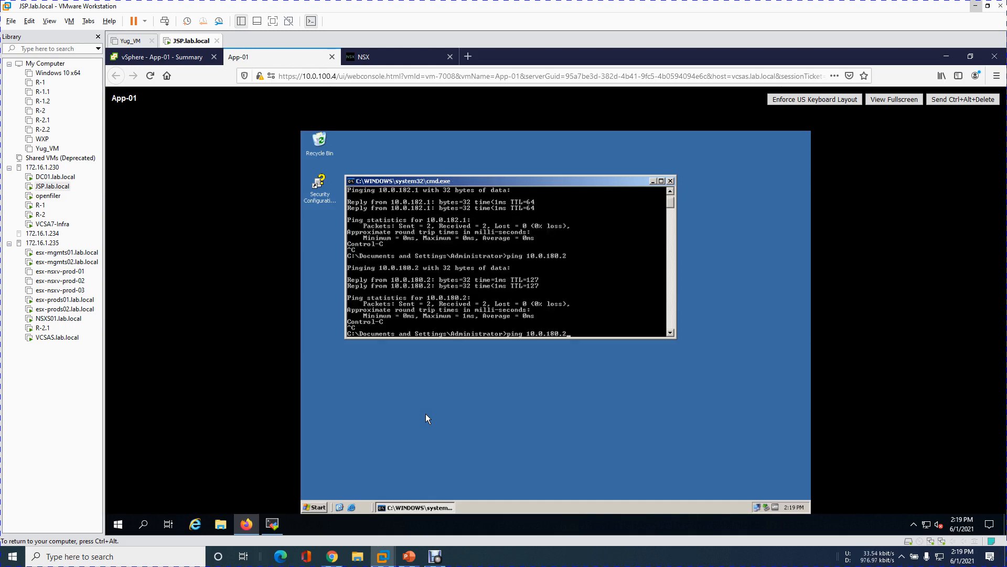
key("BackSpace")
type("3")
key("Return")
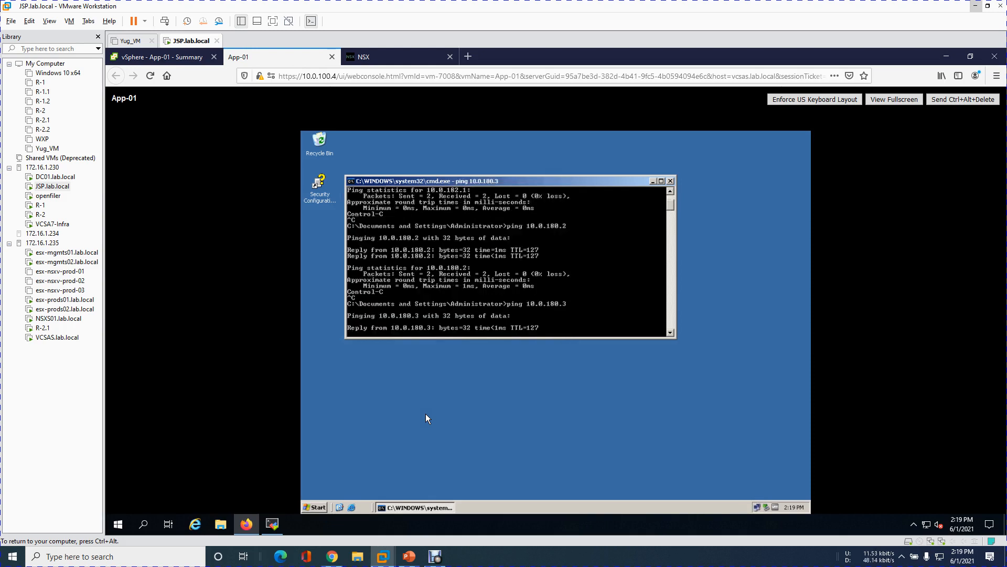
key("ctrl+c")
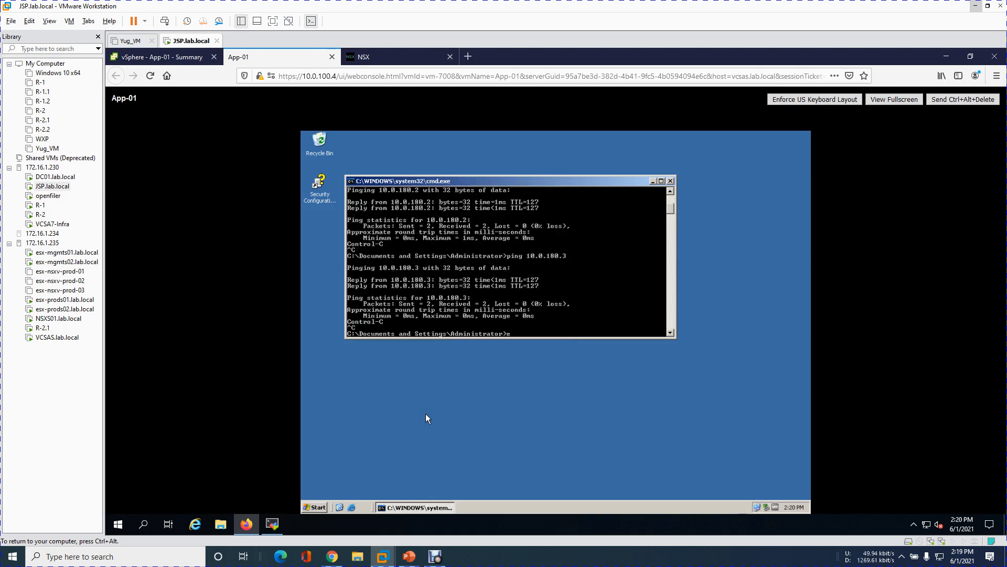
- Exit the command prompt and close the App-01 web console
type("exit")
key("Return")
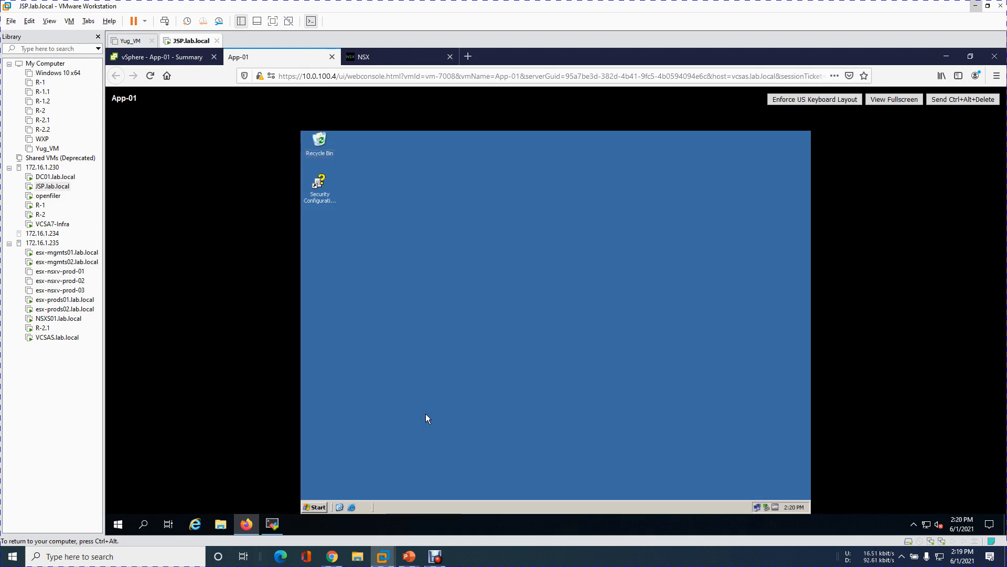
left_click(331, 57)
- Launch the App-02 web console, dismiss the duplicate name error, and log on as Administrator with the account password
left_click(199, 326)
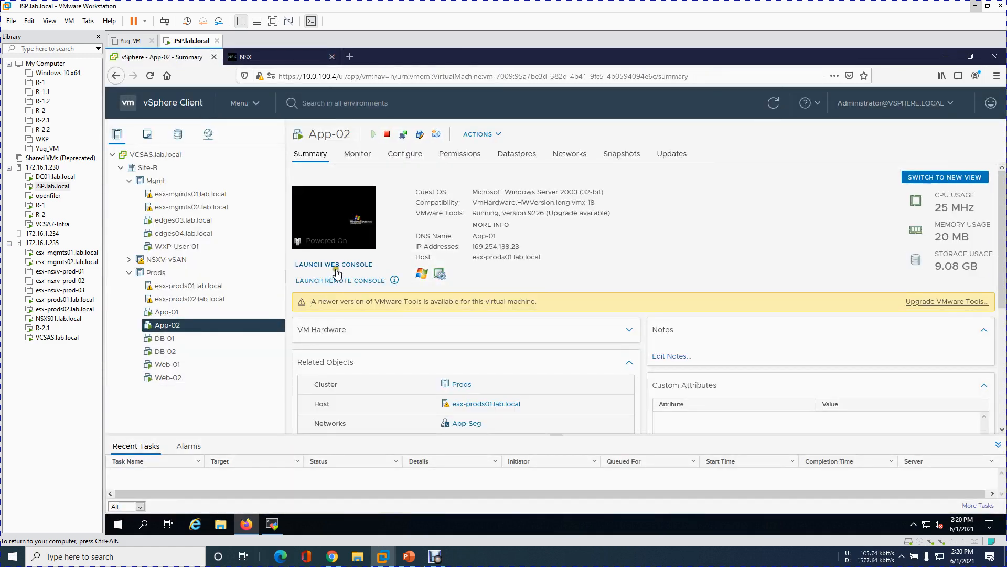
left_click(331, 262)
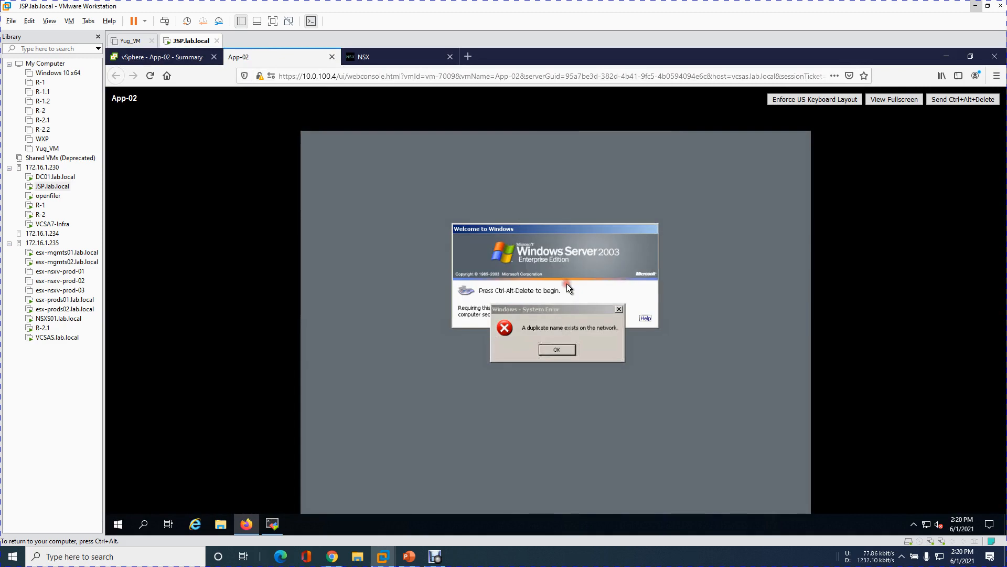
left_click(565, 351)
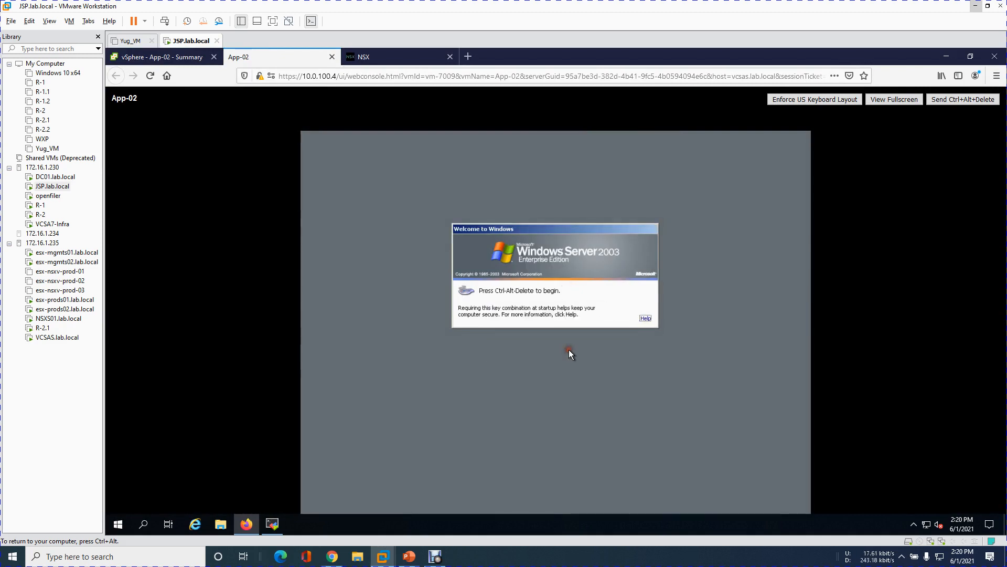
left_click(963, 99)
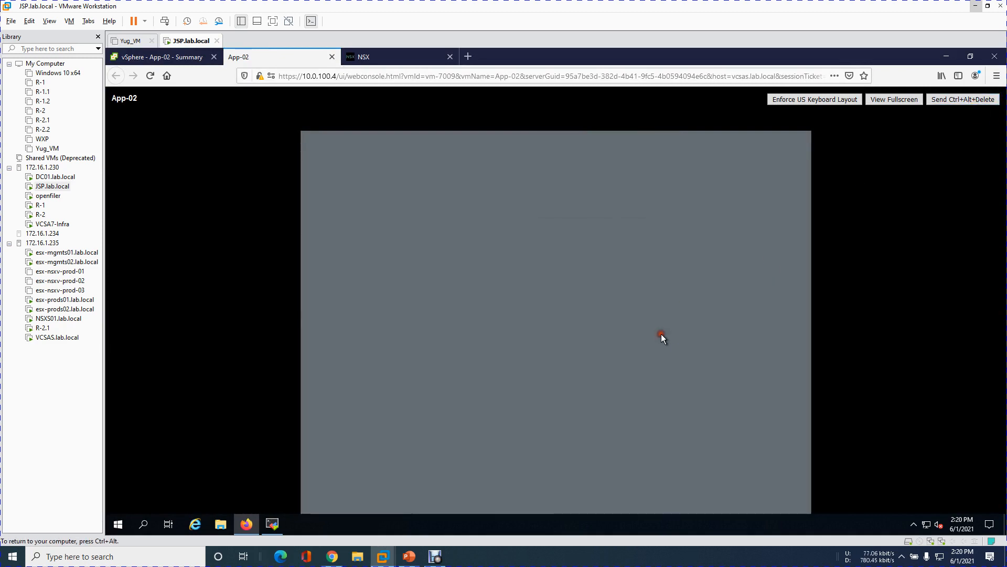
type("*******")
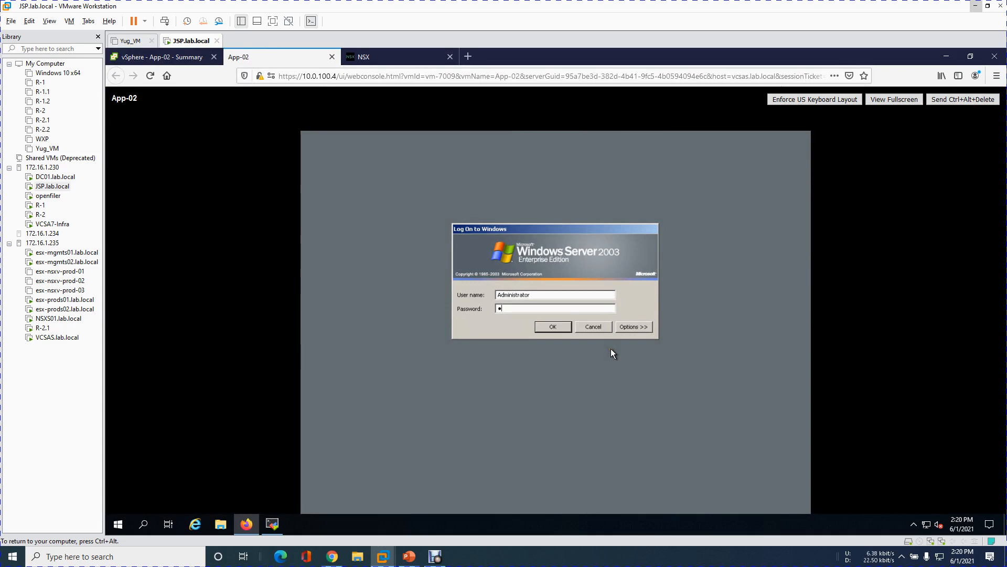
key("Return")
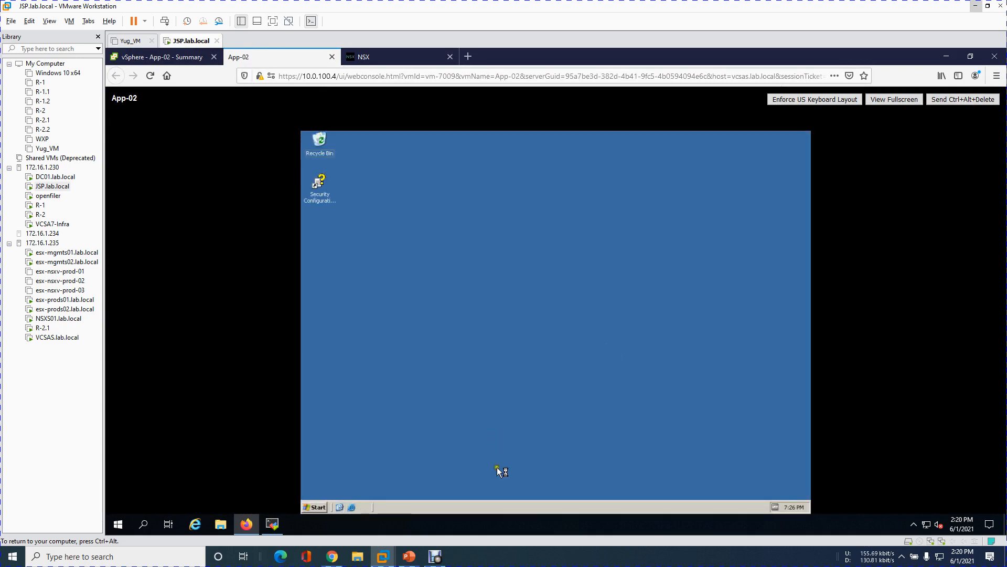
- Open Network Connections on App-02 by running ncpa.cpl inside the virtual machine
key("super+r")
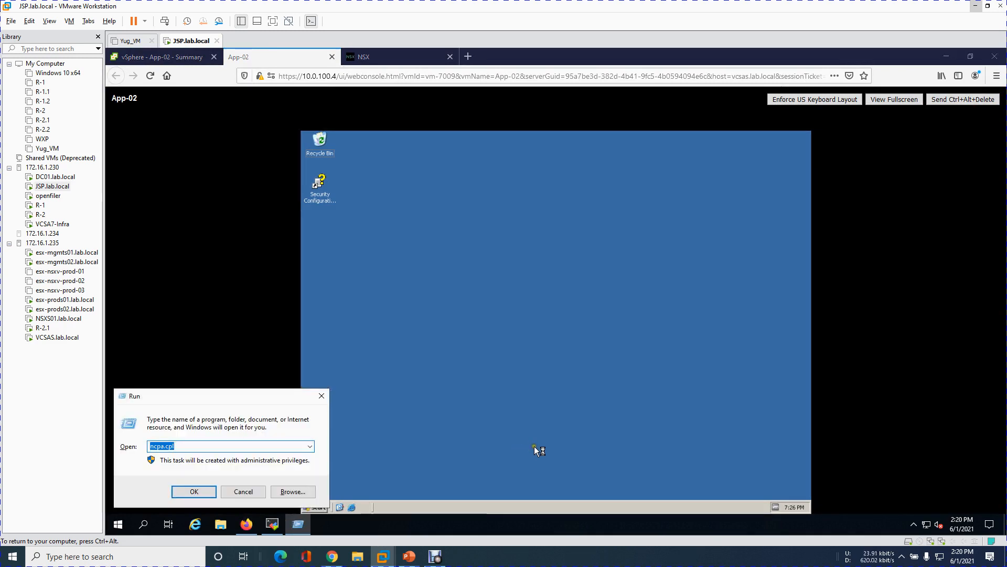
key("Escape")
left_click(315, 508)
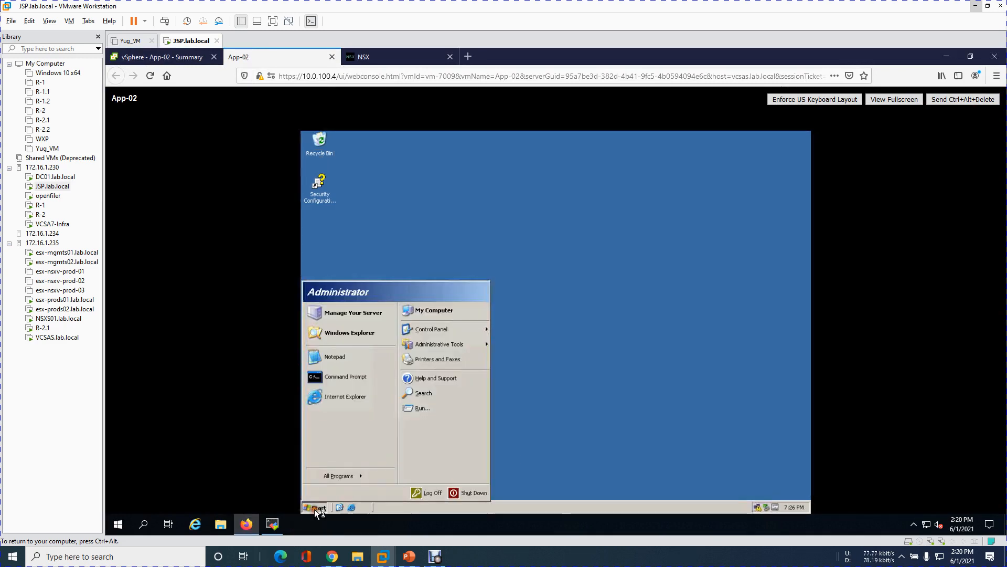
left_click(424, 408)
type("n")
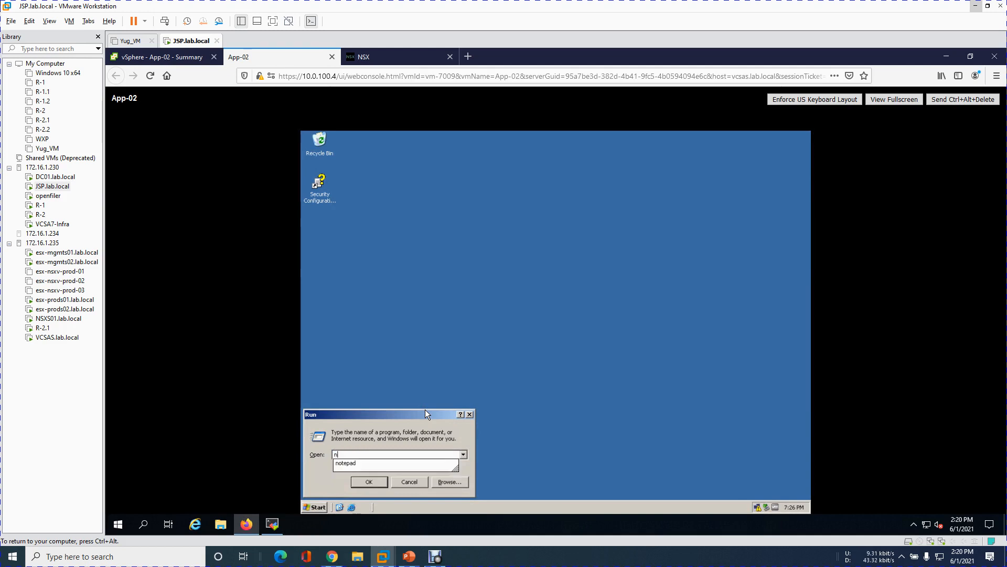
type("cpa.cpl")
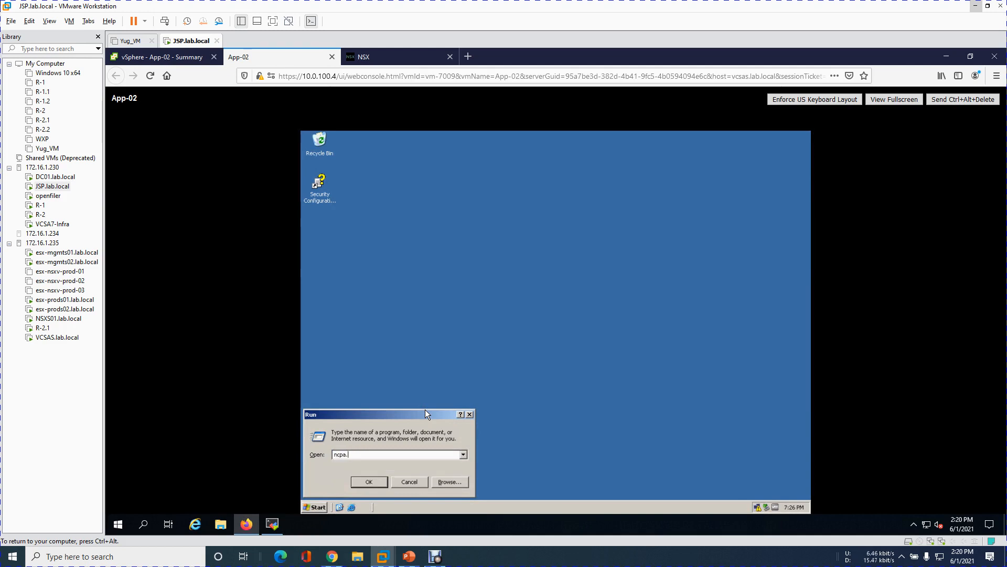
key("Return")
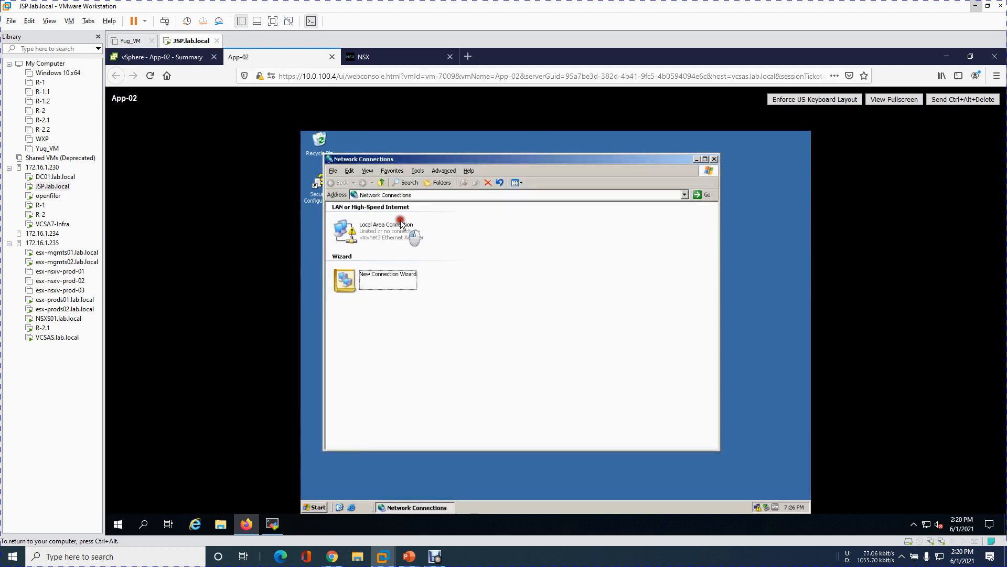
- Give App-02's Local Area Connection static IP 10.0.182.3, subnet mask 255.255.255.0, gateway 10.0.182.1 and preferred DNS server 10.0.5.130
double_click(391, 231)
left_click(496, 398)
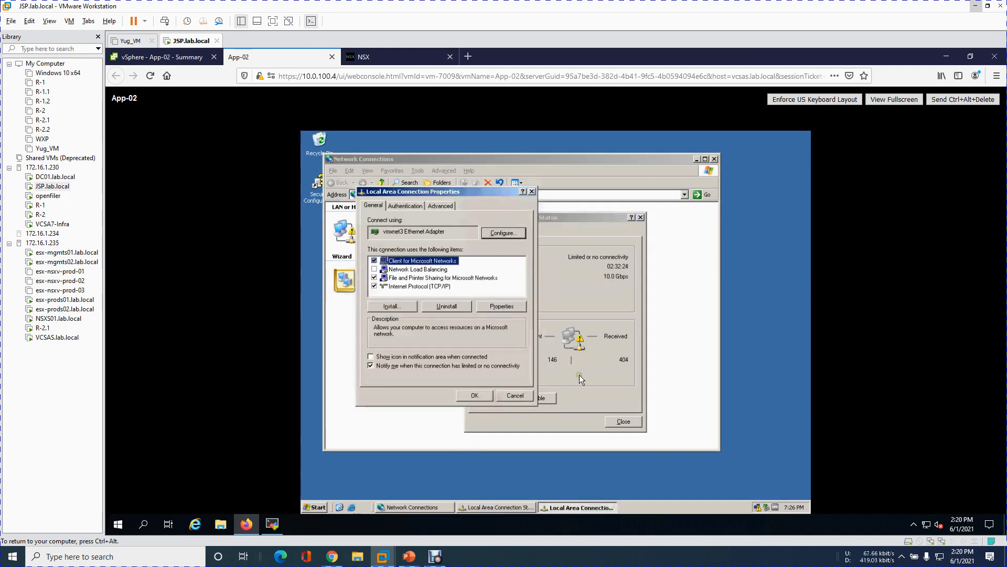
double_click(422, 286)
left_click(450, 295)
type("1")
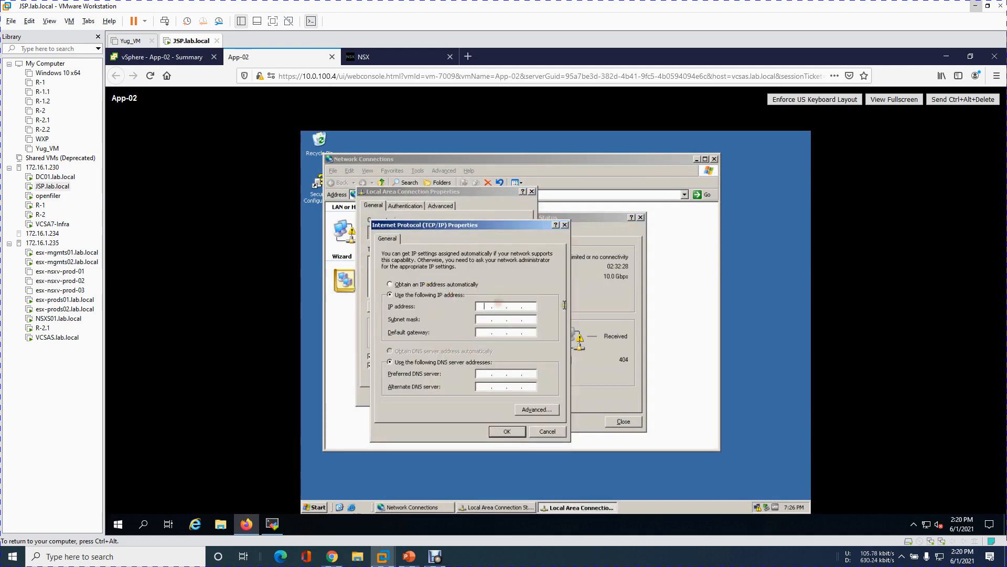
type("0 . 0 . 18")
key("Tab")
type("255")
key("Tab")
key("Tab")
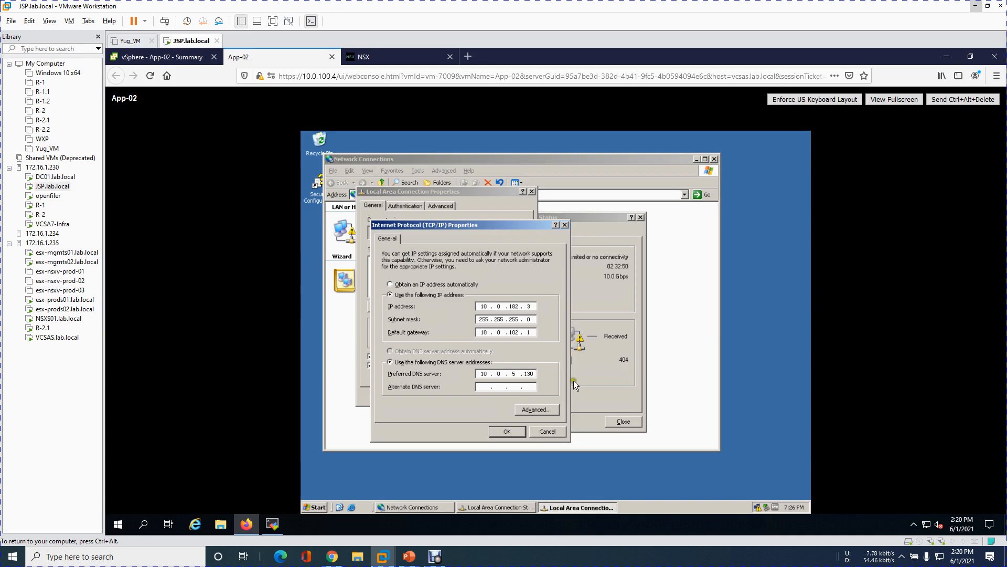
- Apply the connection settings with the notification area icon enabled, and close the network windows and the connection notification on App-02
left_click(513, 431)
left_click(475, 395)
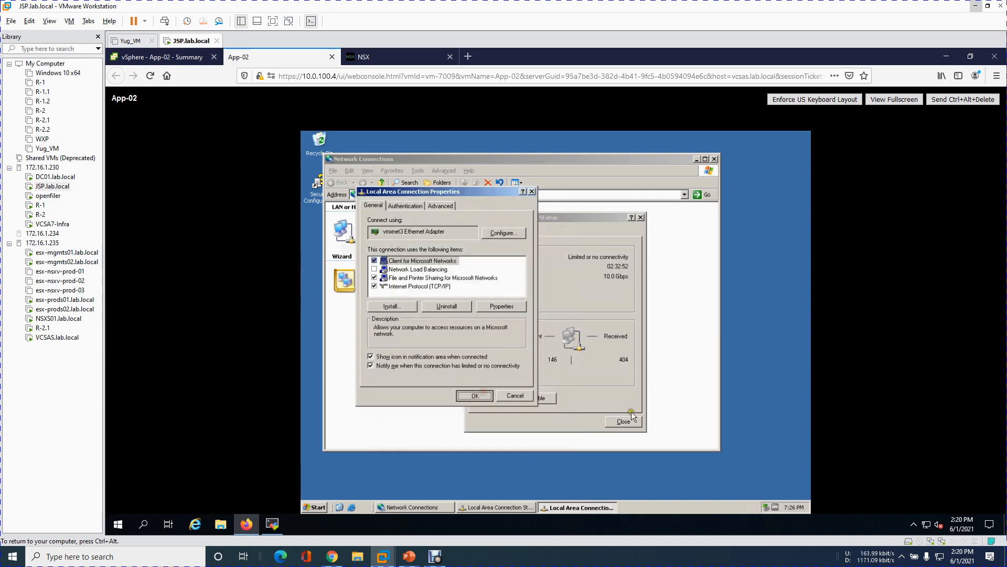
left_click(632, 422)
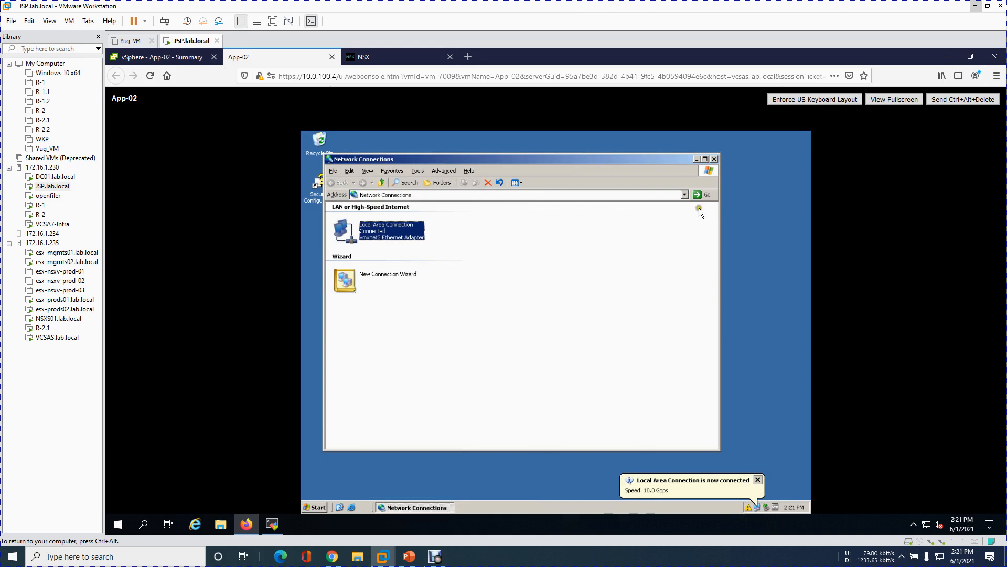
left_click(714, 159)
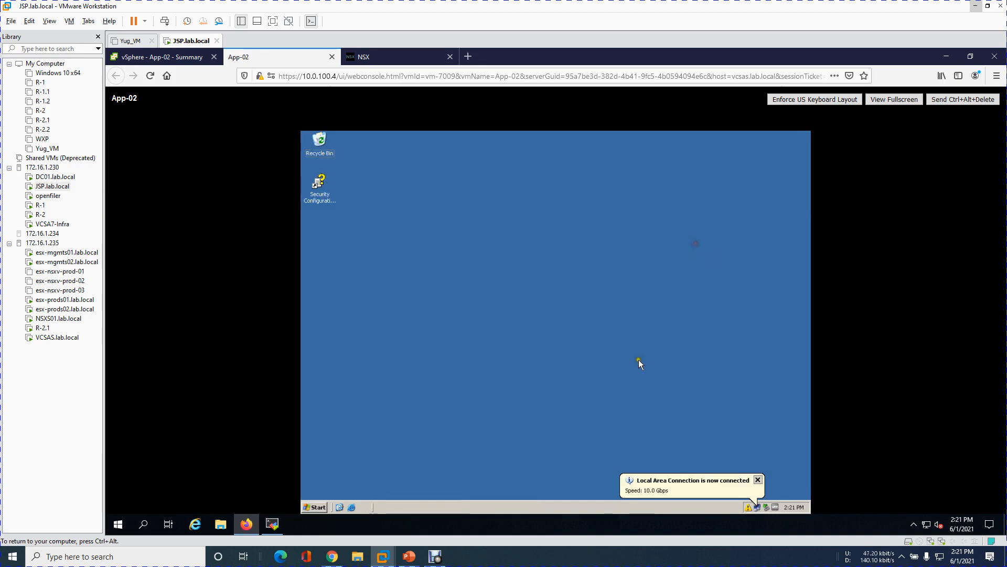
left_click(758, 480)
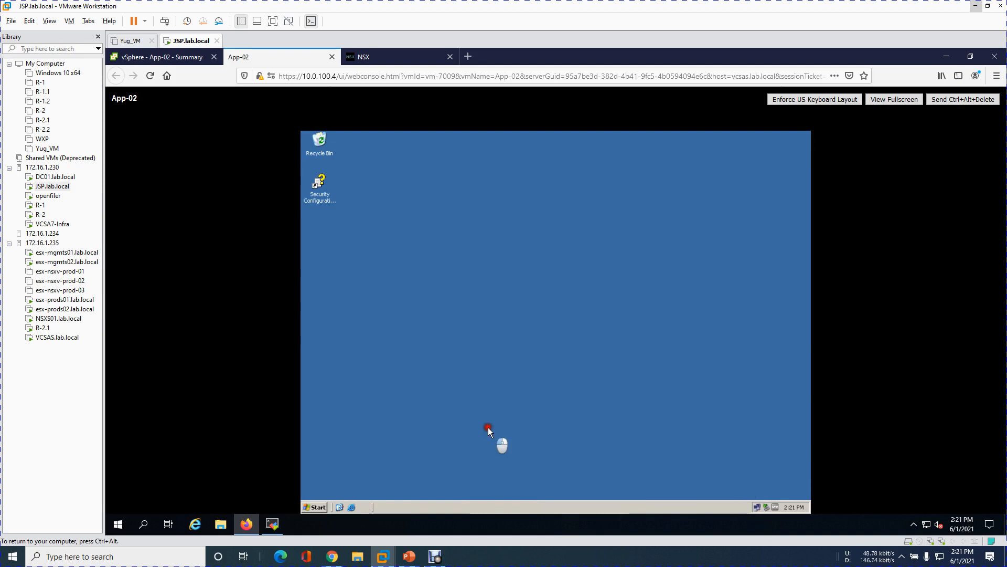
- Open a command prompt on App-02, ping the gateway 10.0.182.1, and stop the ping
key("super+r")
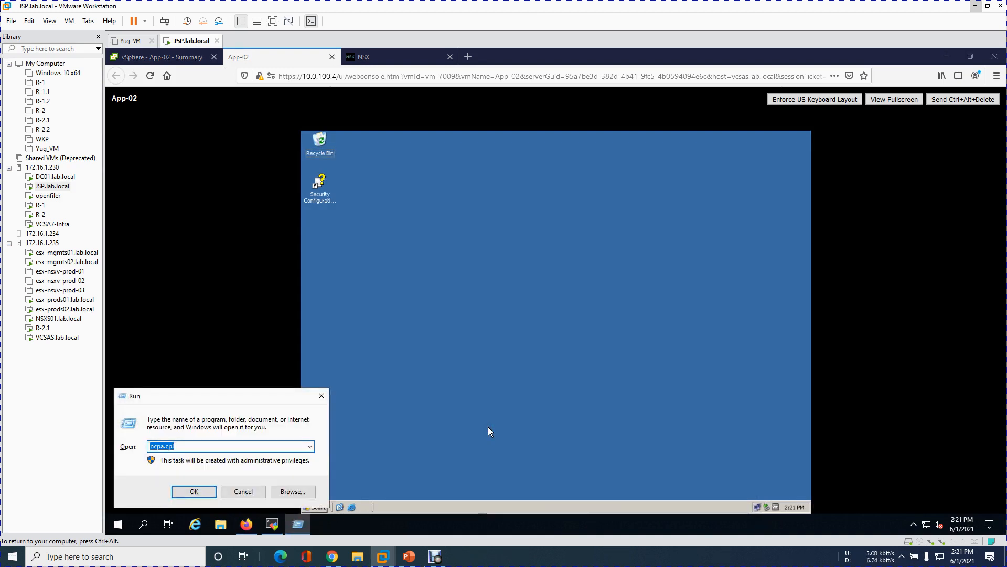
key("Escape")
left_click(315, 507)
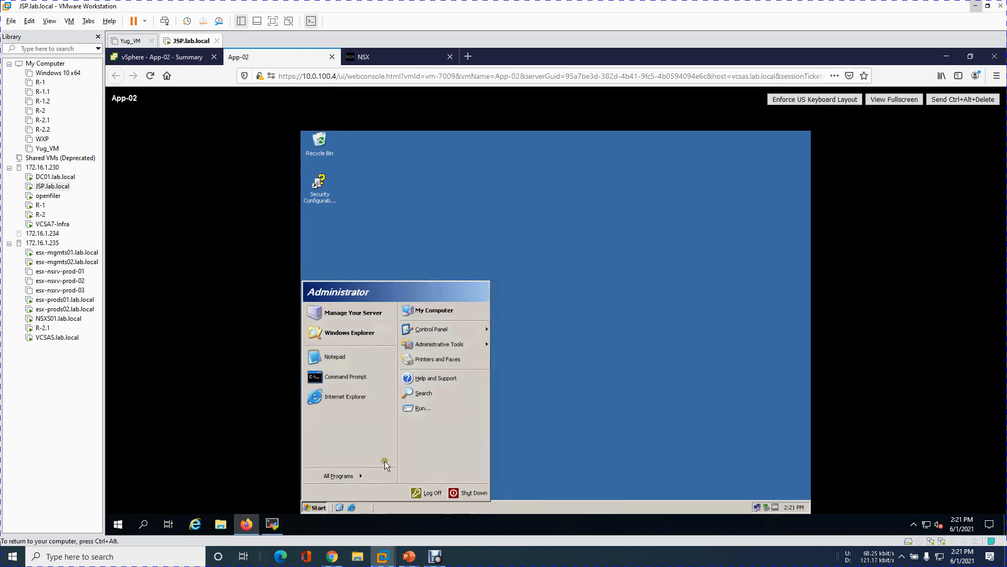
left_click(352, 373)
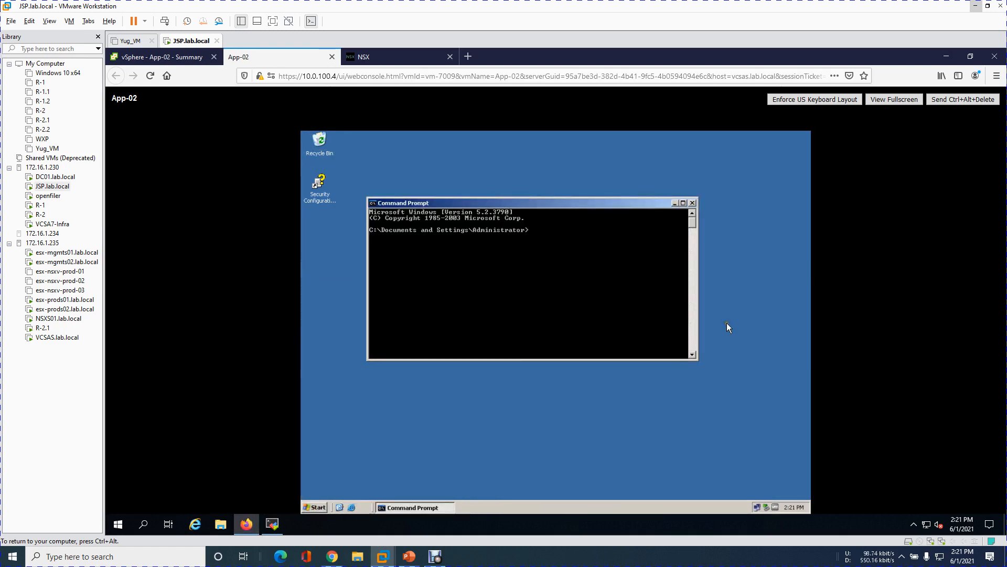
type("ping 10.0.182.1")
key("Return")
key("ctrl+c")
- Ping 10.0.182.2 from App-02 and stop the ping after a few replies
key("Up")
key("BackSpace")
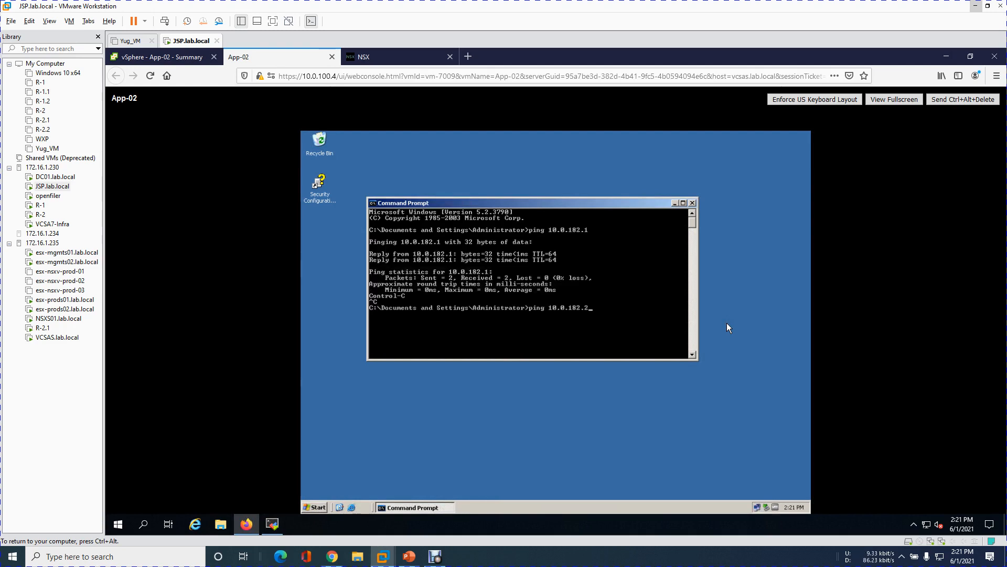
key("Return")
key("ctrl+c")
- Edit the previous command on App-02 to ping 10.0.180.2, and stop it after a few replies
key("Up")
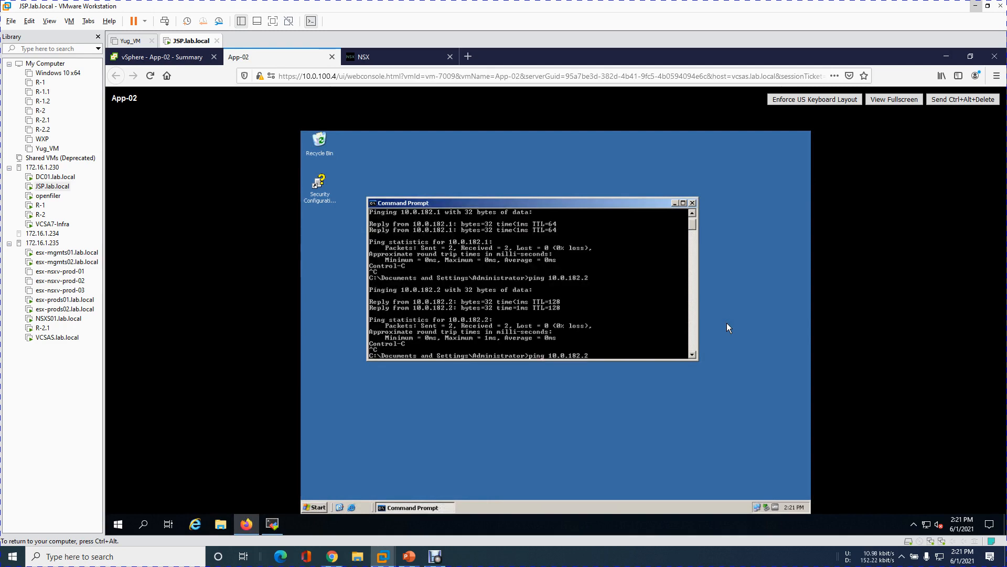
key("BackSpace")
key("BackSpace")
key("BackSpace")
type("0.2")
key("Return")
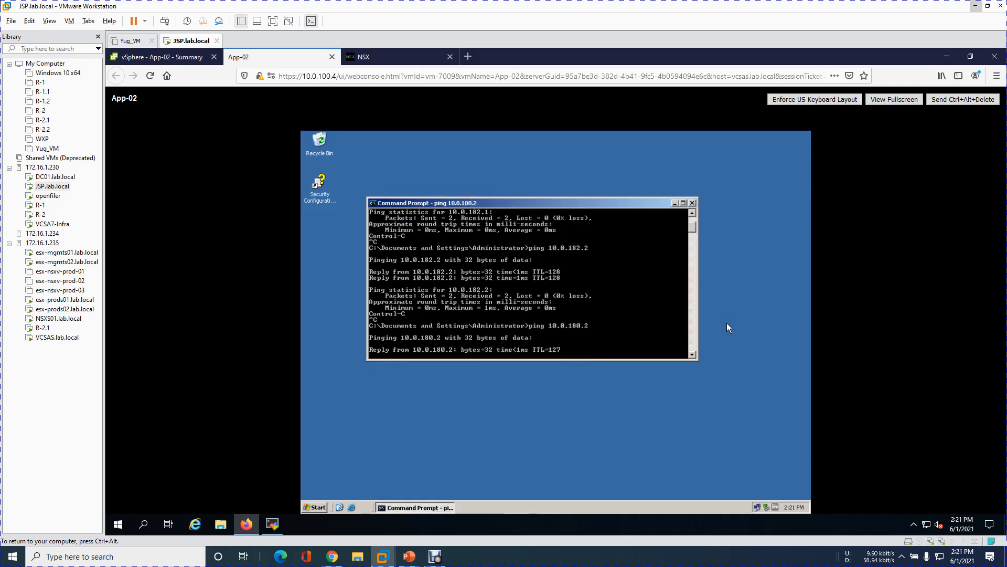
key("ctrl+c")
- Ping 10.0.180.3 from App-02 and stop the ping
key("Up")
key("BackSpace")
type("3")
key("Return")
key("ctrl+c")
- Exit the command prompt on App-02
type("e")
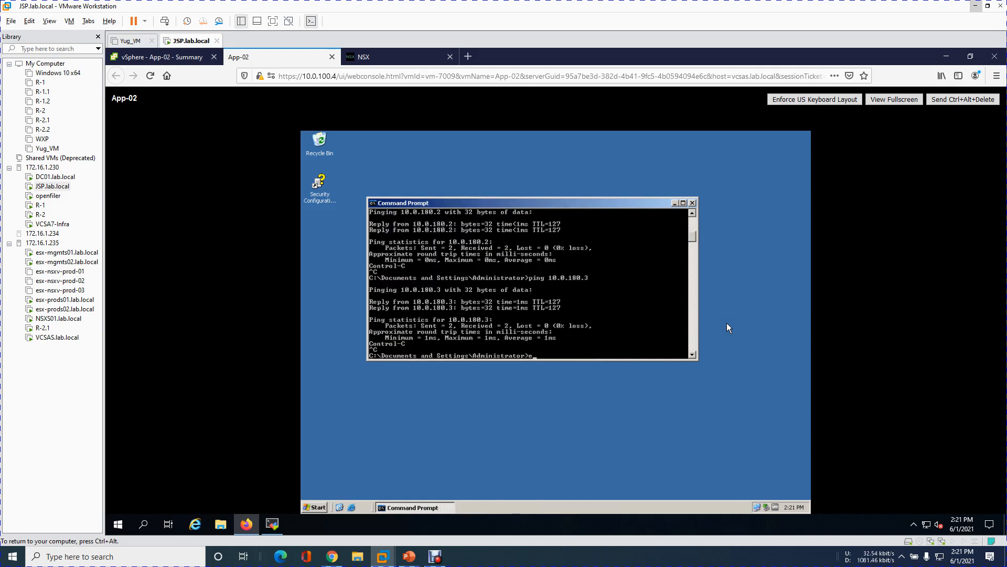
type("xit")
key("Return")
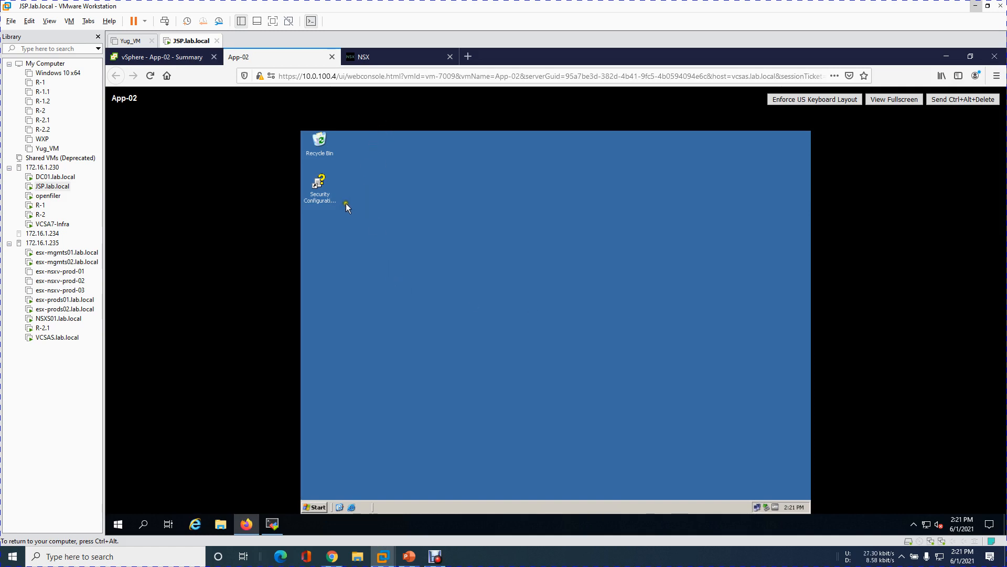
- Return to the vSphere inventory, select the Web-01 virtual machine, and launch its web console
left_click(136, 57)
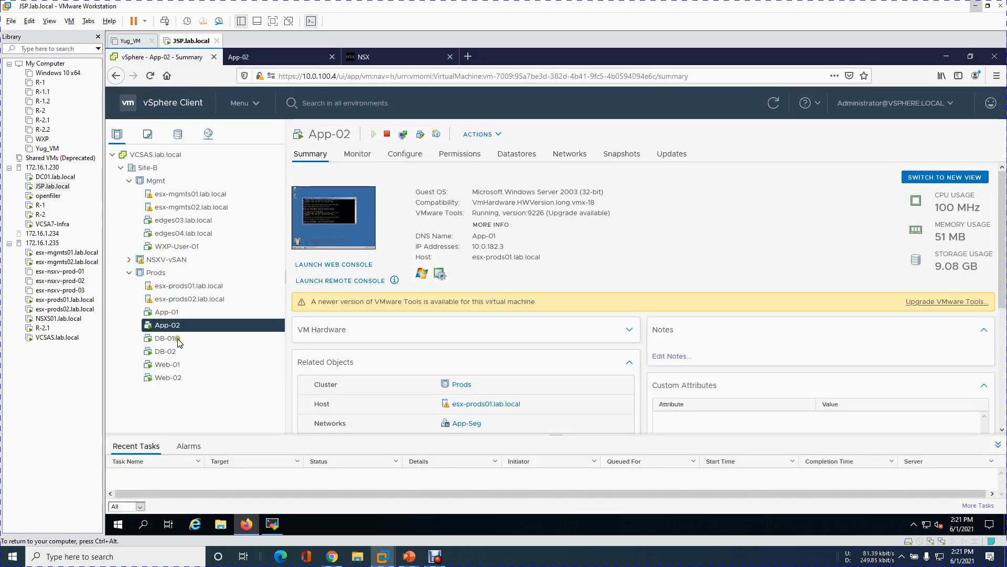
left_click(190, 365)
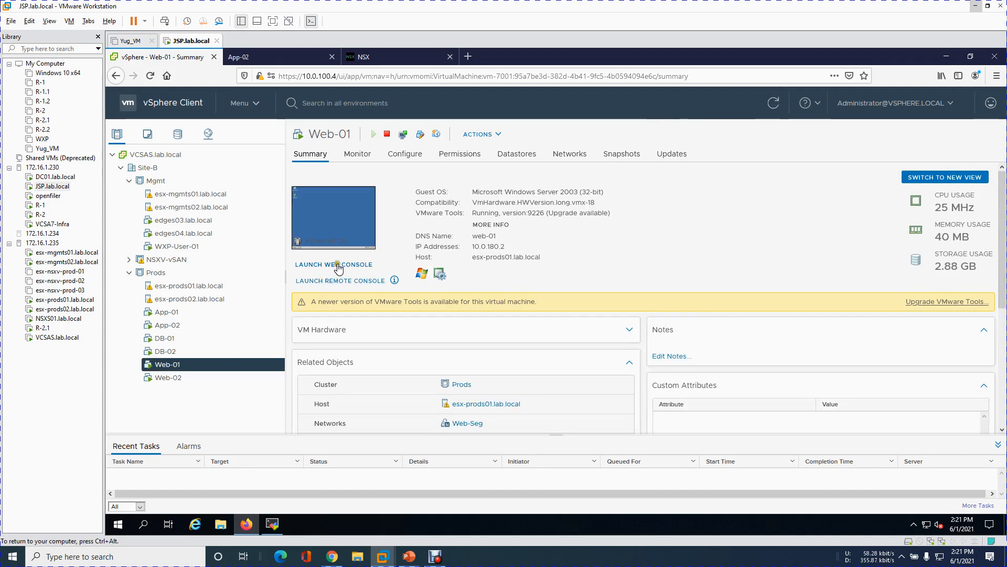
left_click(338, 265)
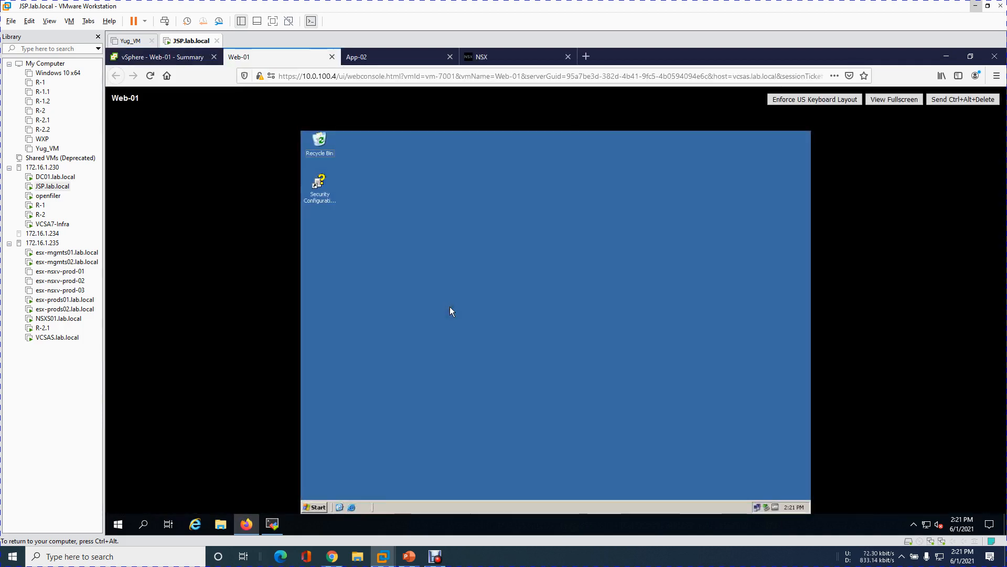
- Open a command prompt on Web-01, ping 10.0.182.2, and stop the ping
left_click(314, 507)
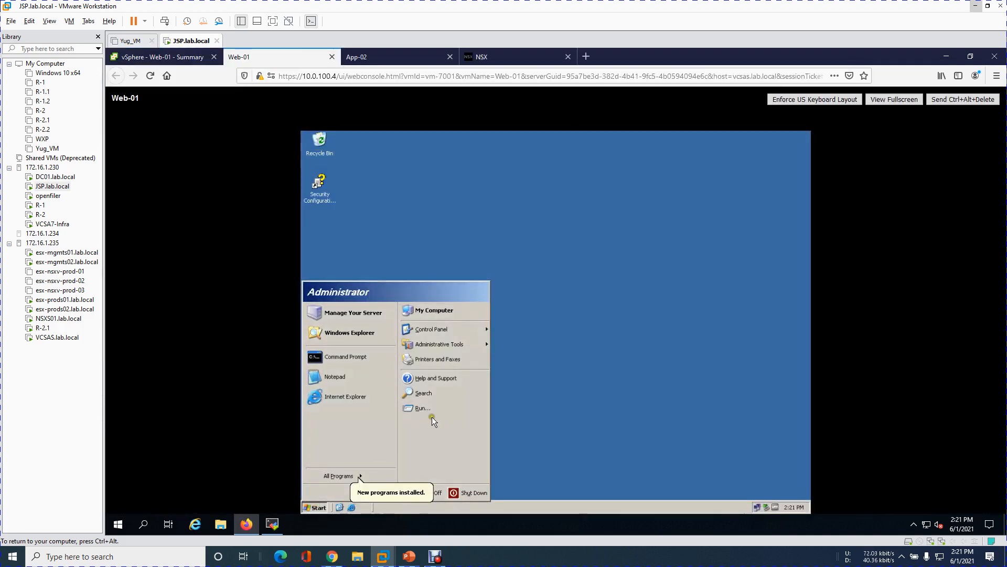
left_click(351, 357)
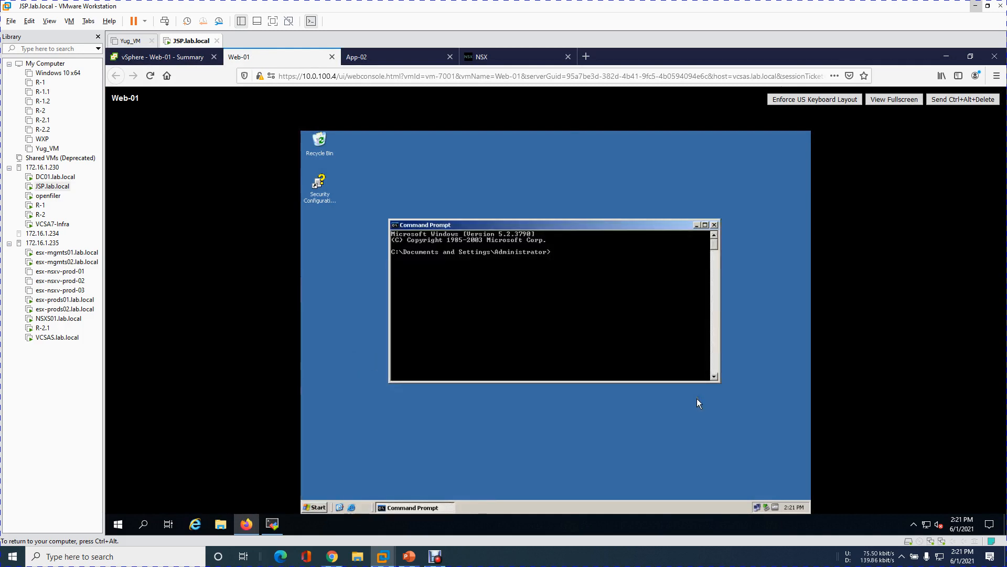
type("ping 10.0.182.2")
key("Return")
key("ctrl+c")
- Ping 10.0.182.3 from Web-01 and stop the ping after a few replies
key("Up")
key("BackSpace")
type("3")
key("Return")
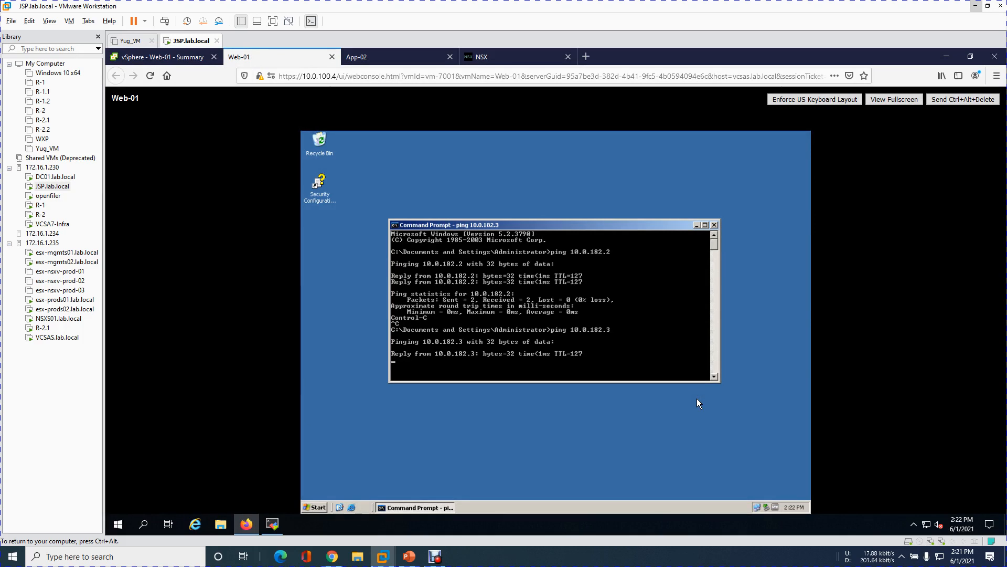
key("ctrl+c")
- Start a continuous ping to 10.0.182.2 with the -t option on Web-01, and move its window up to make room
key("Up")
key("Up")
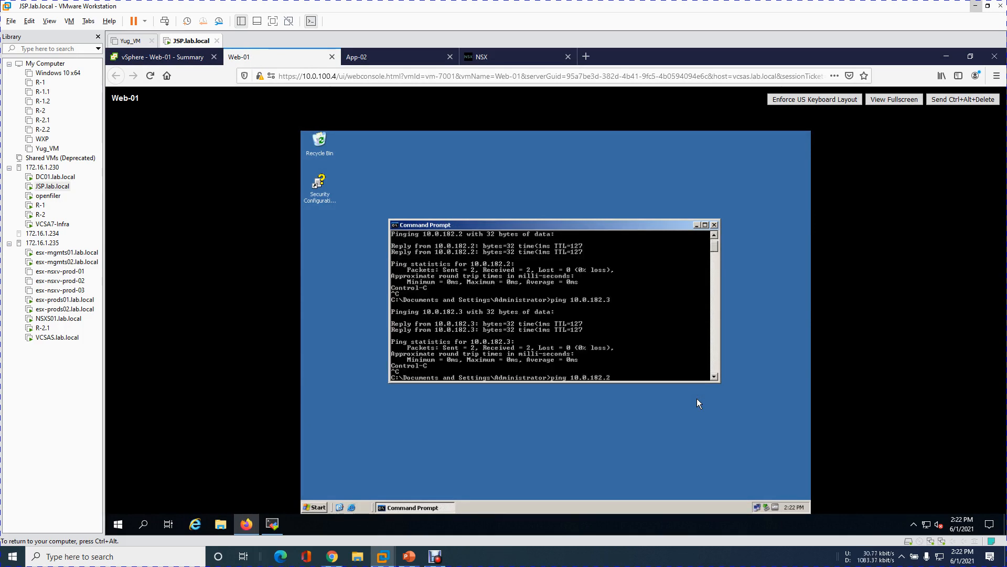
type("-t")
key("Return")
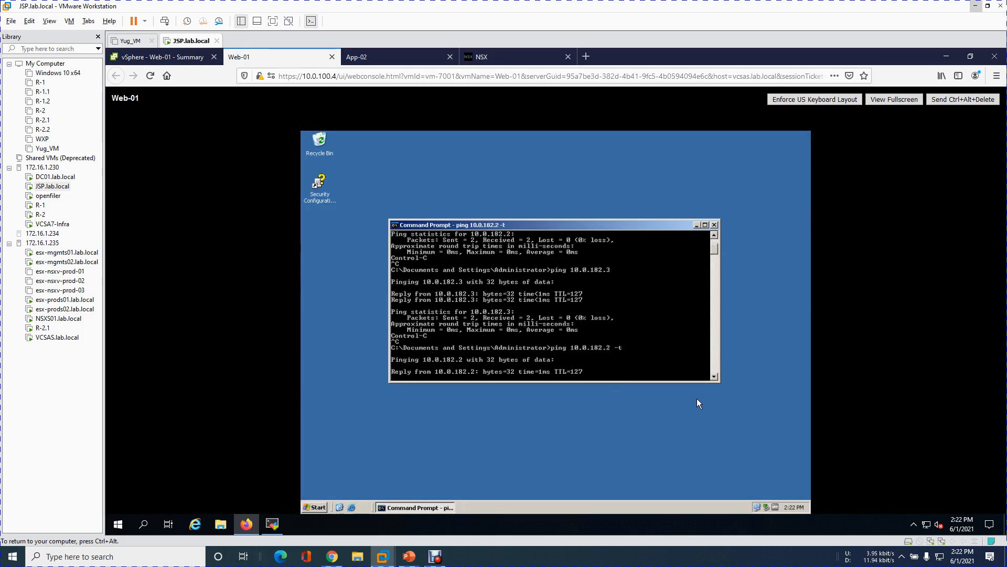
left_click_drag(624, 226, 568, 150)
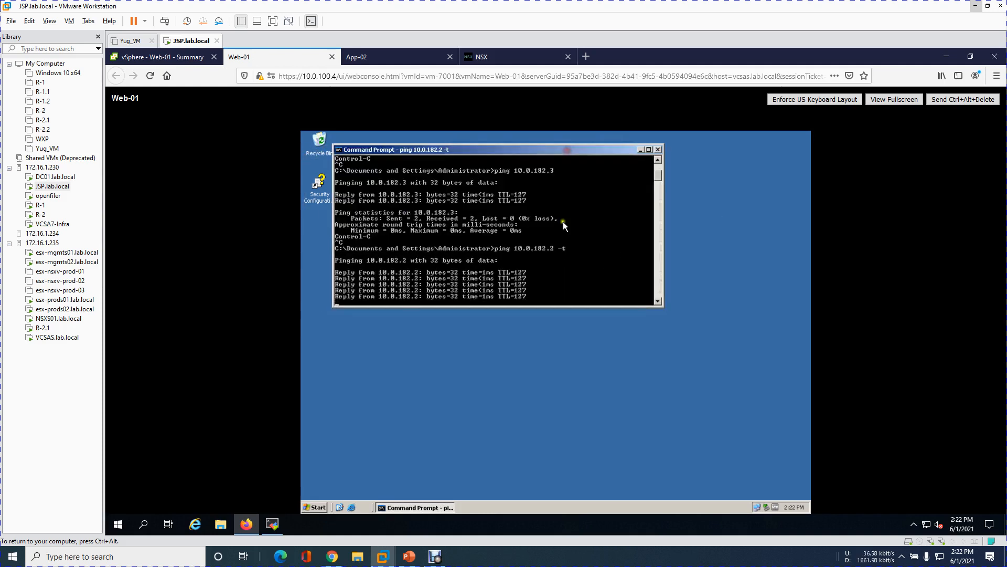
- Open a second command prompt on Web-01 below the first, and start a continuous ping to 10.0.182.3 with the -t option
left_click(304, 507)
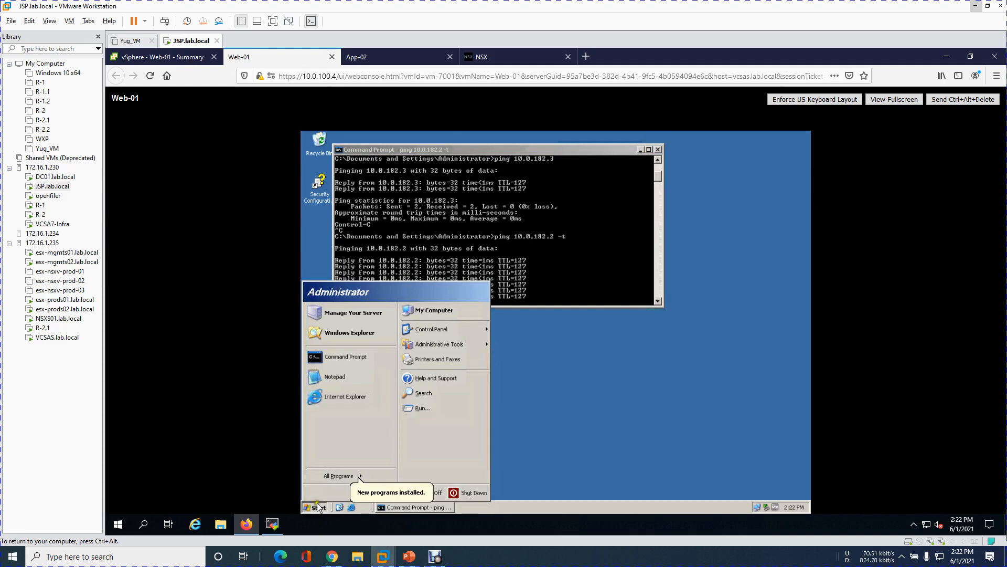
left_click(337, 359)
left_click_drag(481, 146, 599, 327)
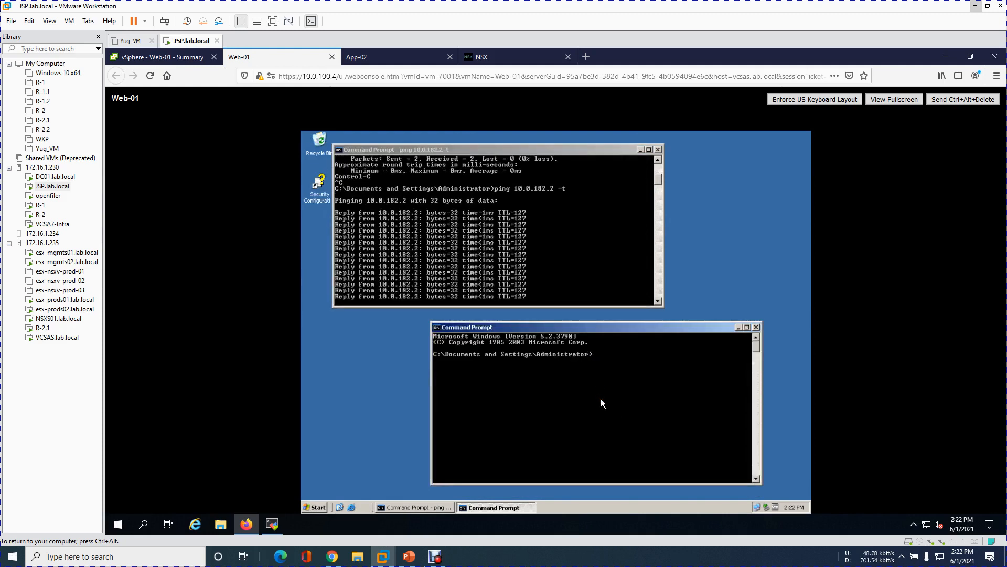
type("ping")
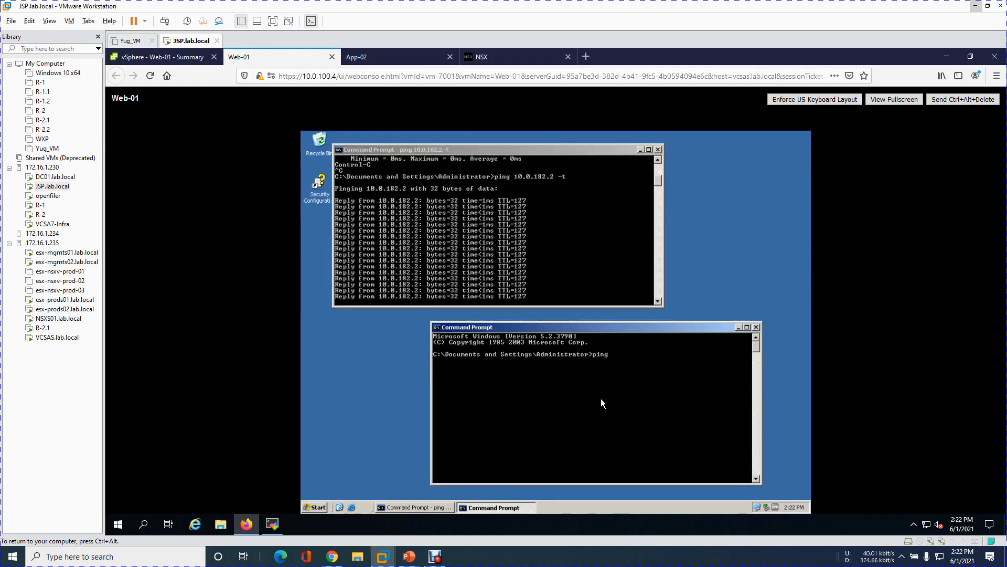
type(" 10.0.")
type("182.3 -t")
key("Return")
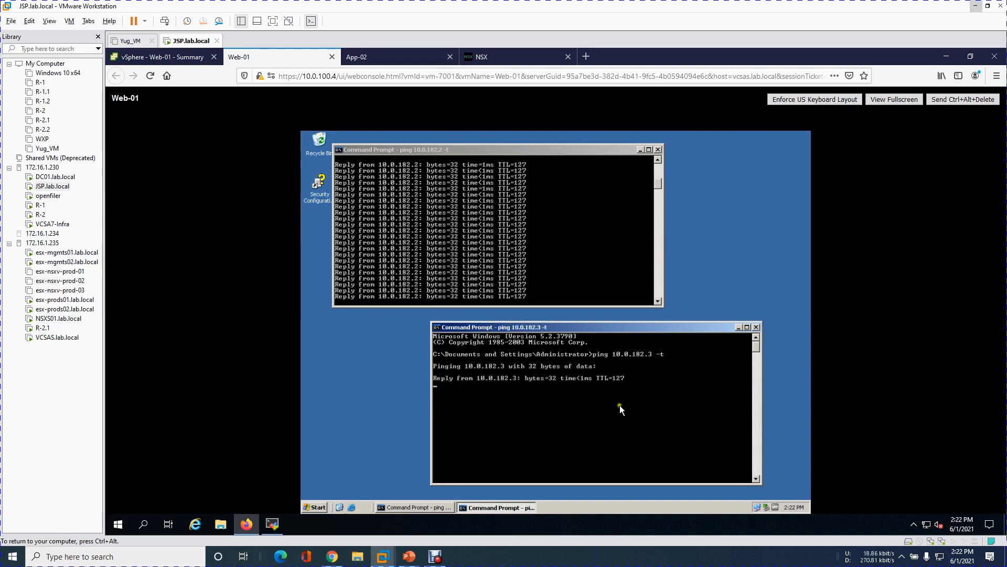
- Switch to the App-02 web console
left_click(367, 54)
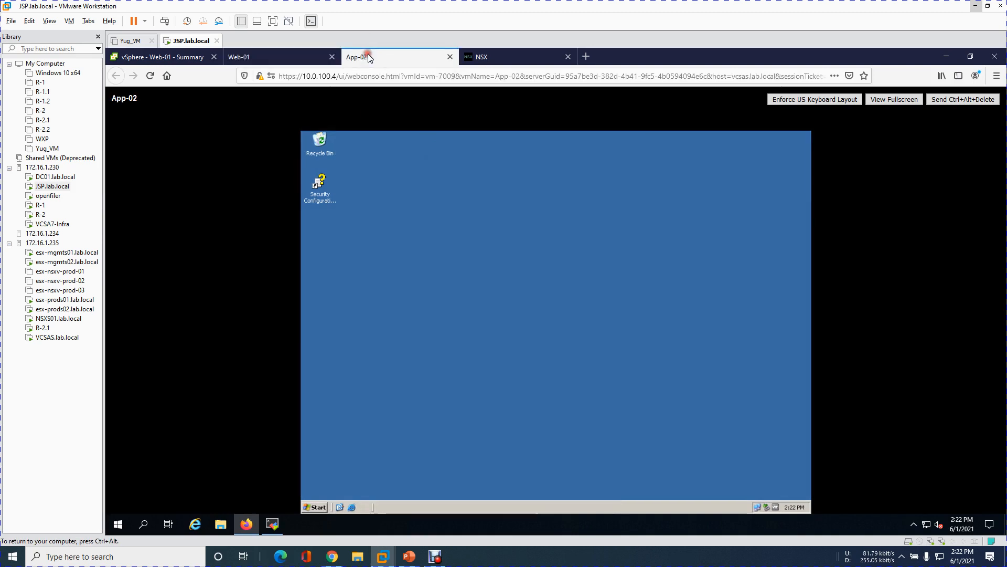
- On App-02, open a command prompt and start a continuous ping to 10.0.180.2
left_click(315, 506)
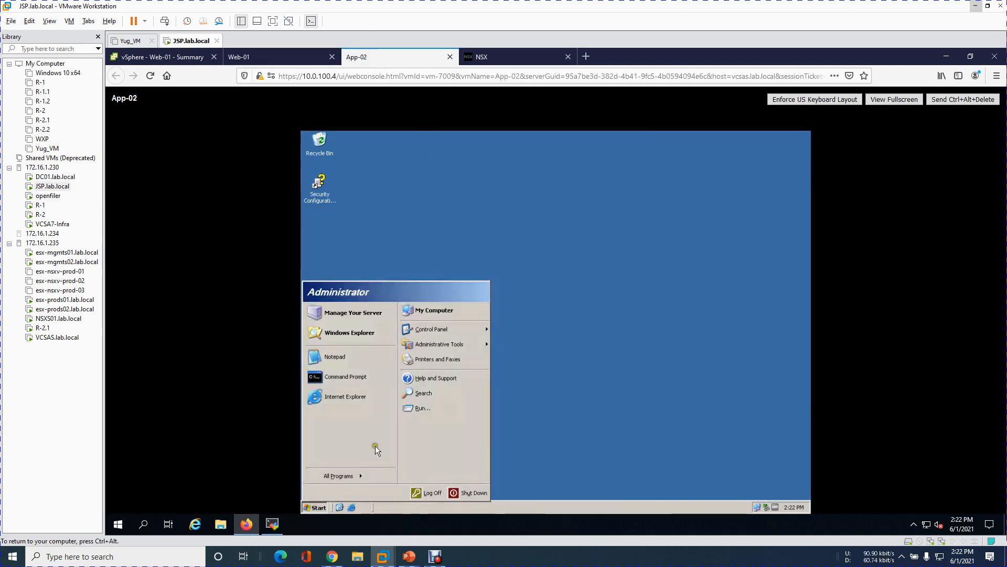
left_click(414, 408)
type("cmd")
key("Return")
type("ping 10.0.180.2 -t")
key("Return")
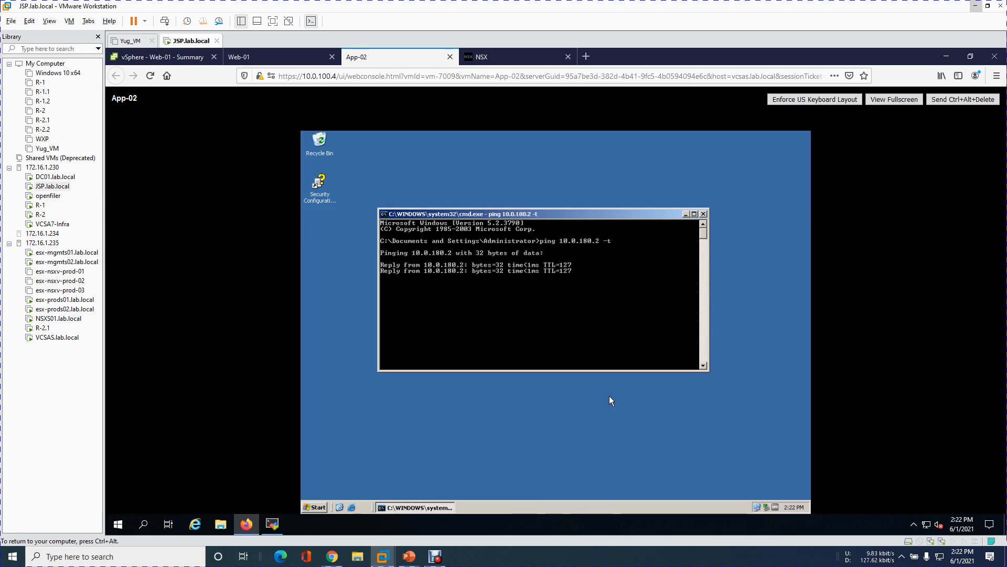
- Start a continuous ping to 10.0.180.3 in a second command prompt and arrange both windows without overlap
key("super+r")
key("Escape")
left_click(517, 467)
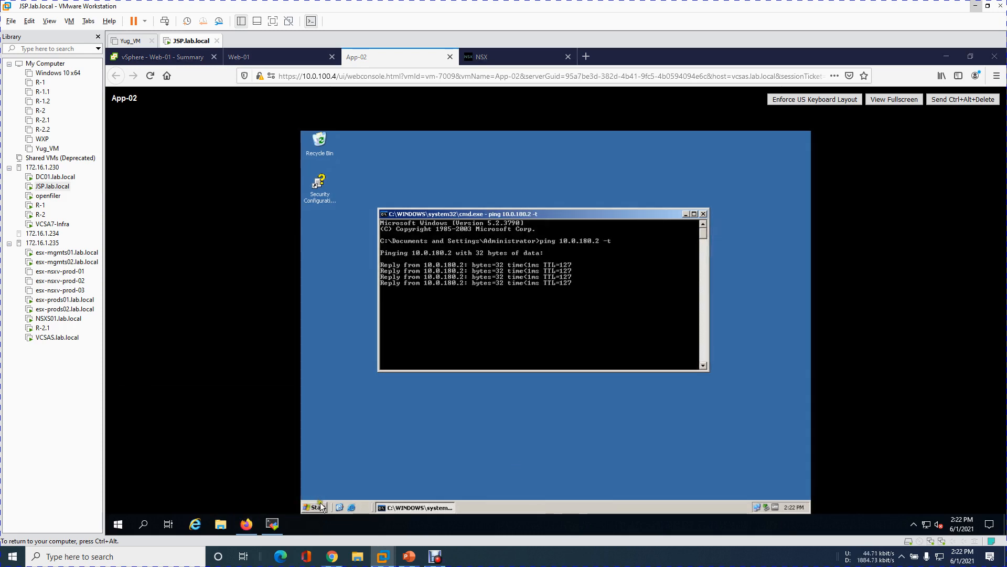
left_click(314, 506)
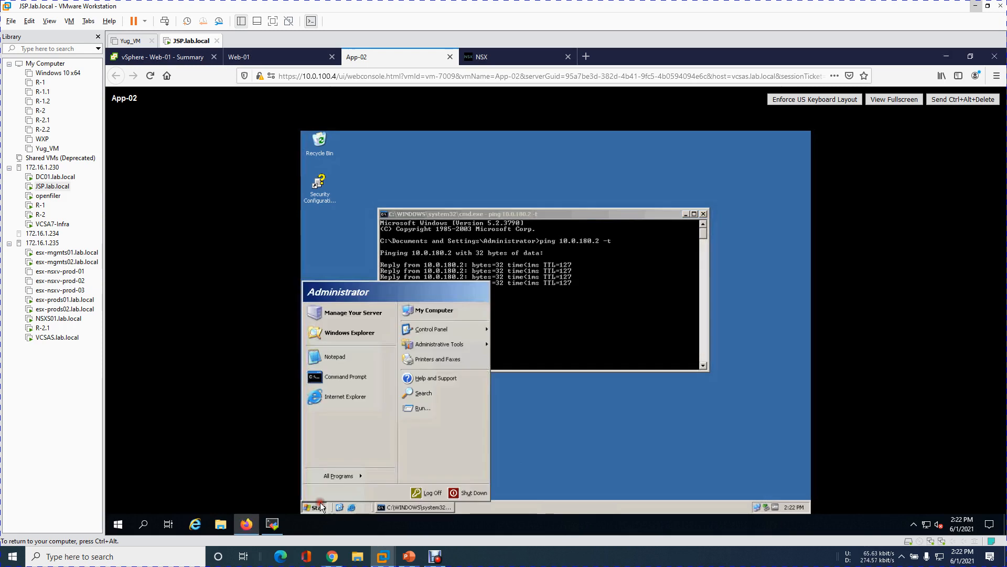
left_click(338, 382)
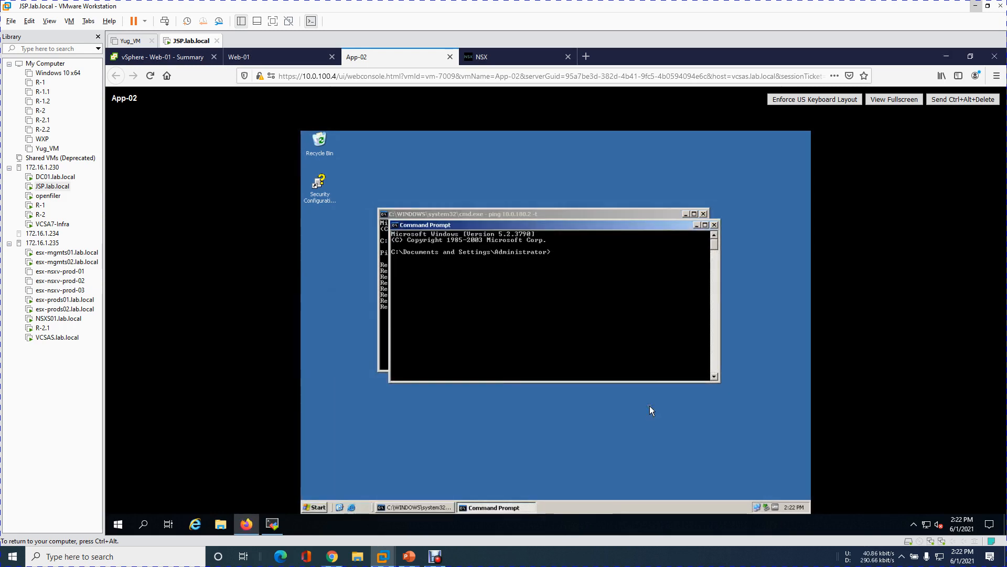
type("ping 10.")
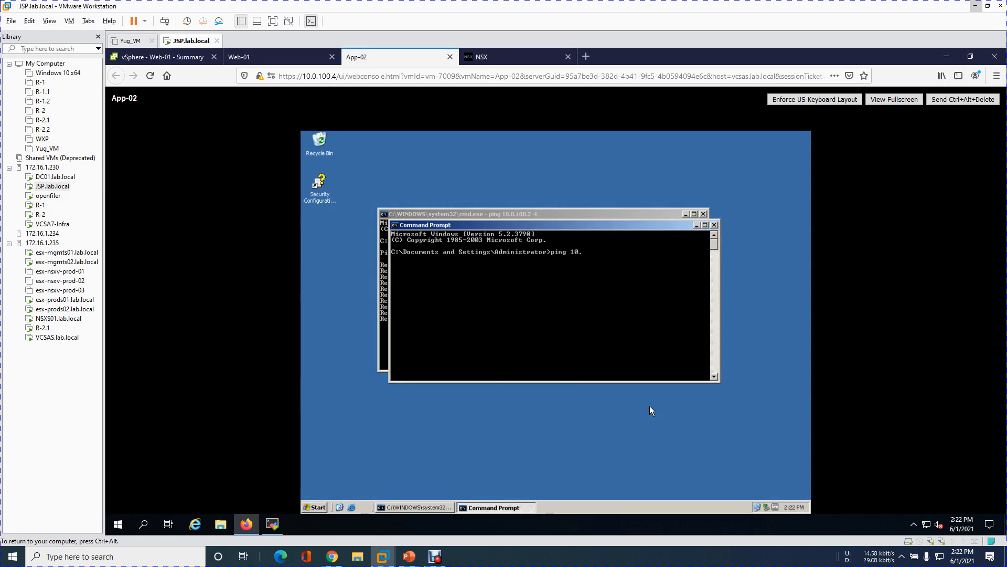
type("0.180.3 -t")
key("Return")
left_click_drag(619, 231, 644, 334)
left_click_drag(616, 212, 562, 143)
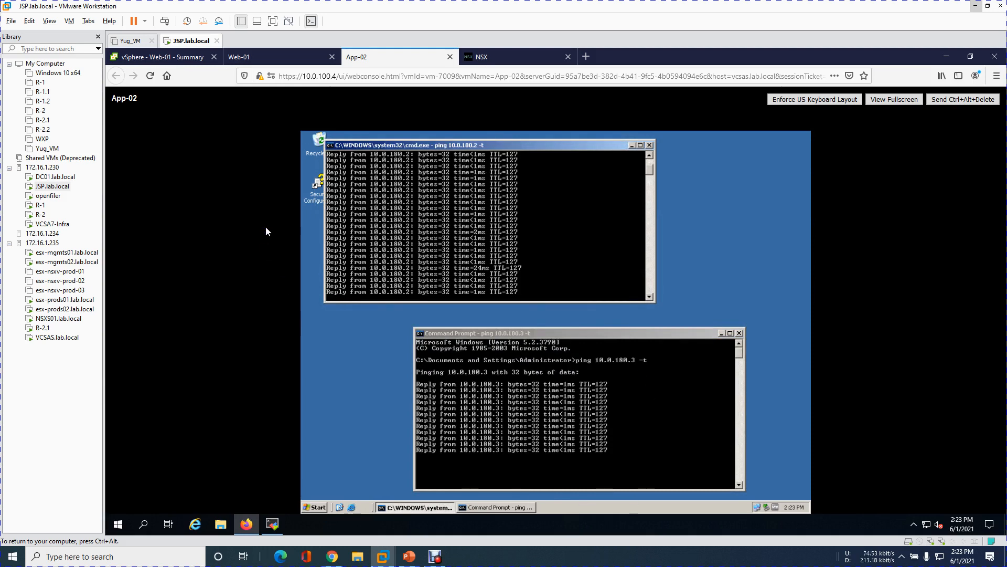
- In the NSX distributed firewall, set the action of the Web-Group to App-Group ICMP rule to Drop and publish the change
left_click(507, 58)
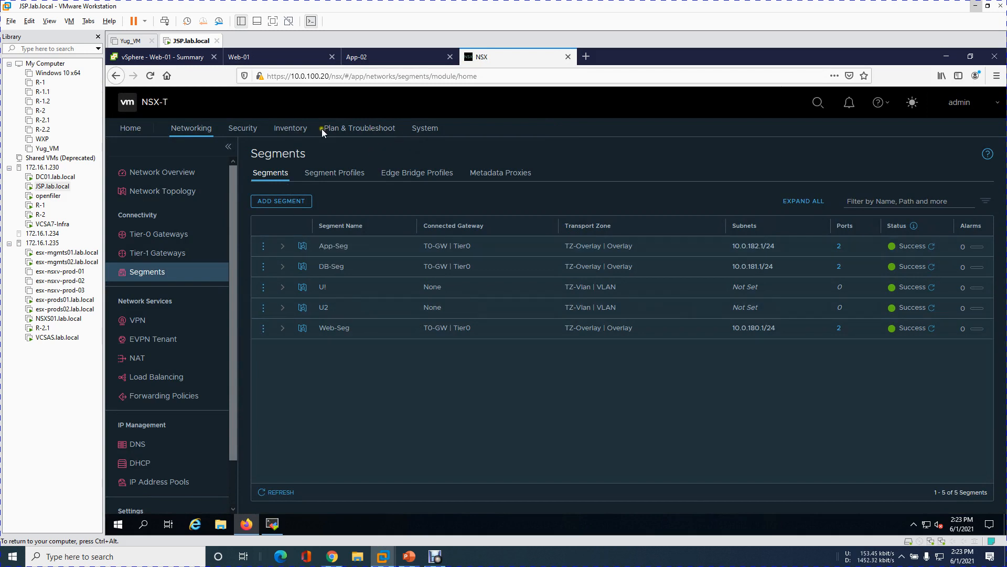
left_click(252, 130)
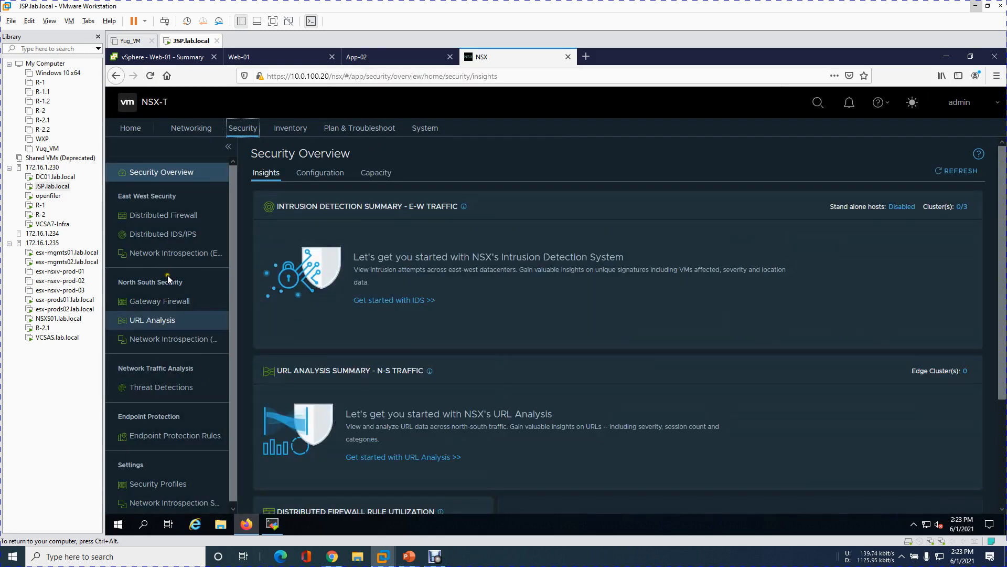
left_click(169, 219)
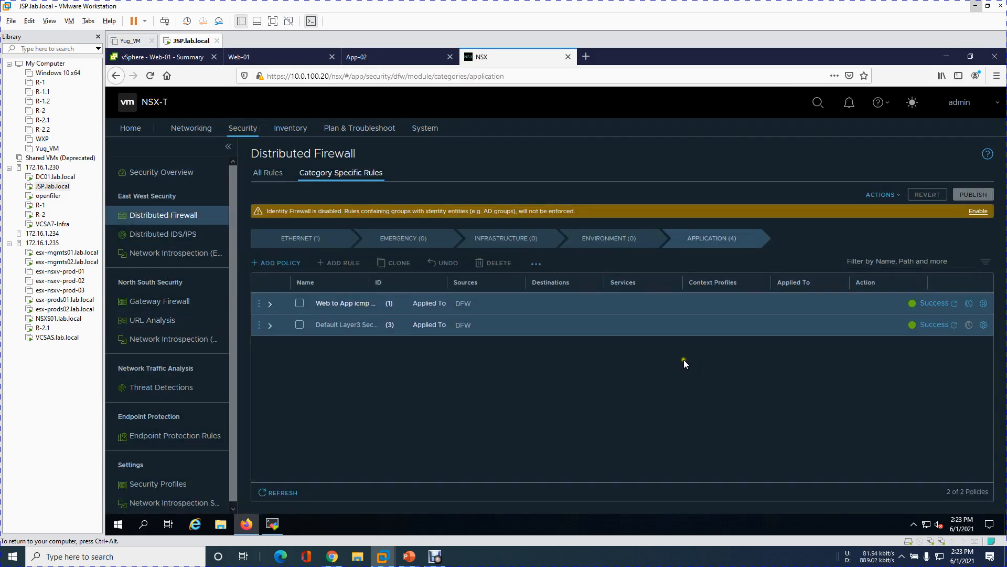
left_click(270, 303)
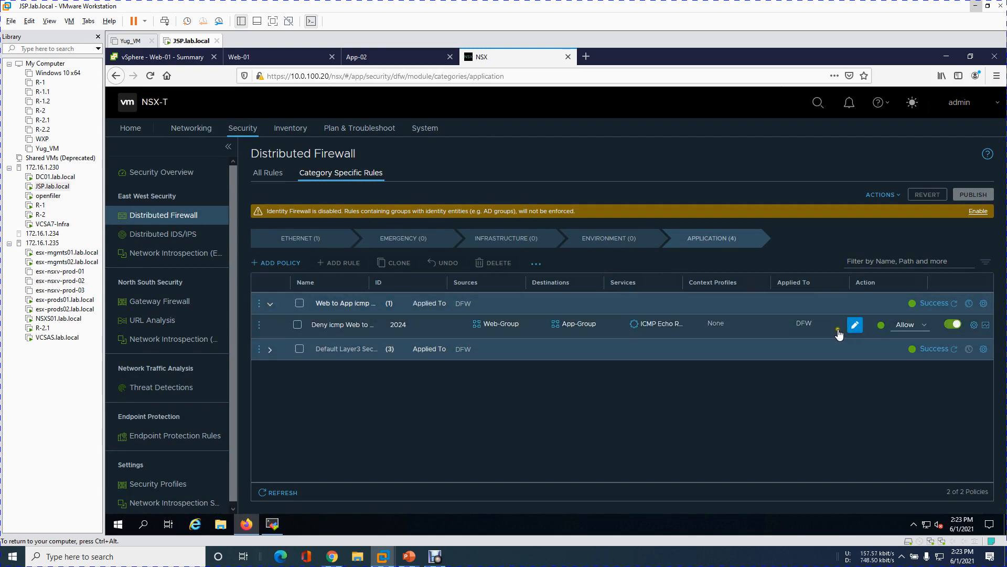
left_click(922, 327)
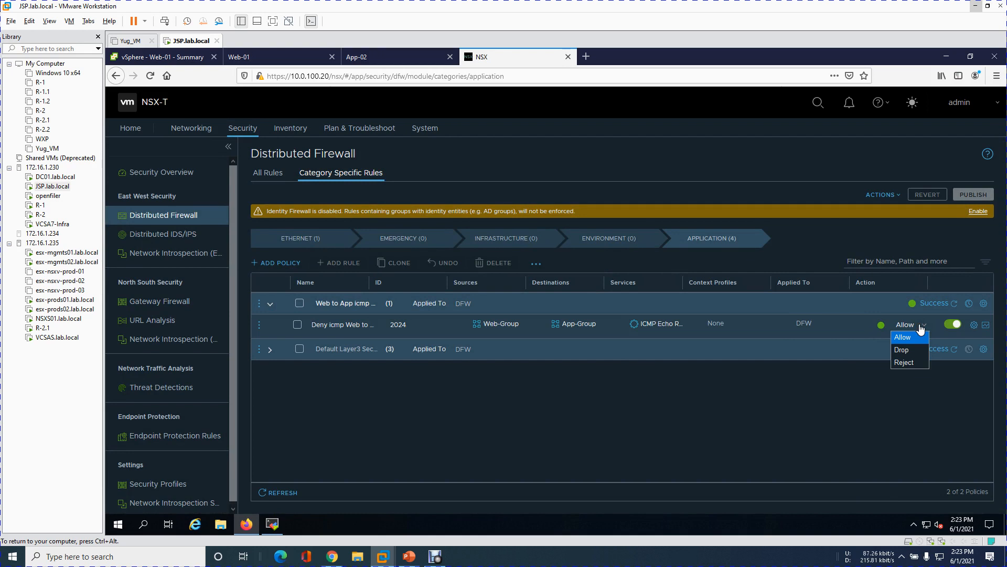
left_click(911, 349)
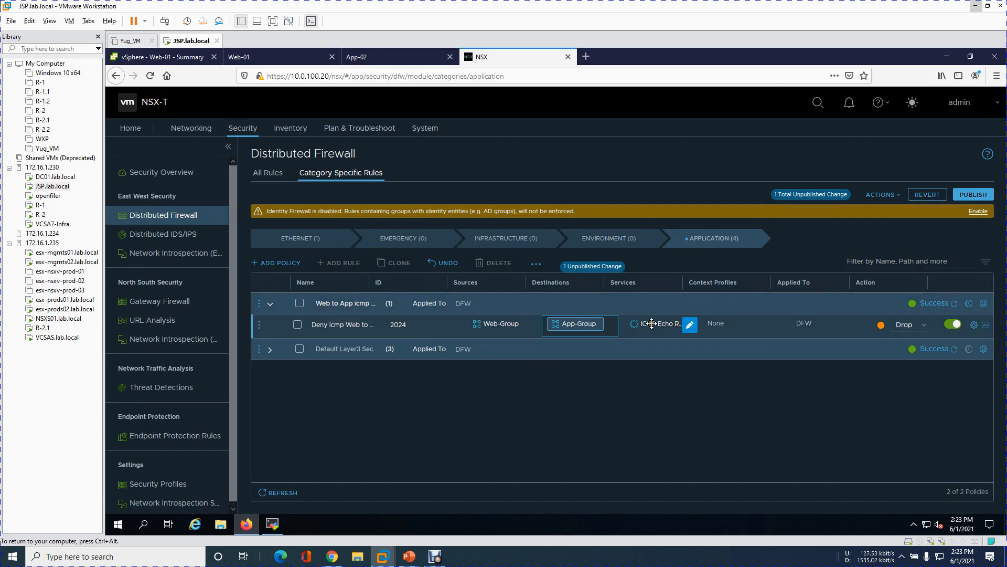
left_click(973, 197)
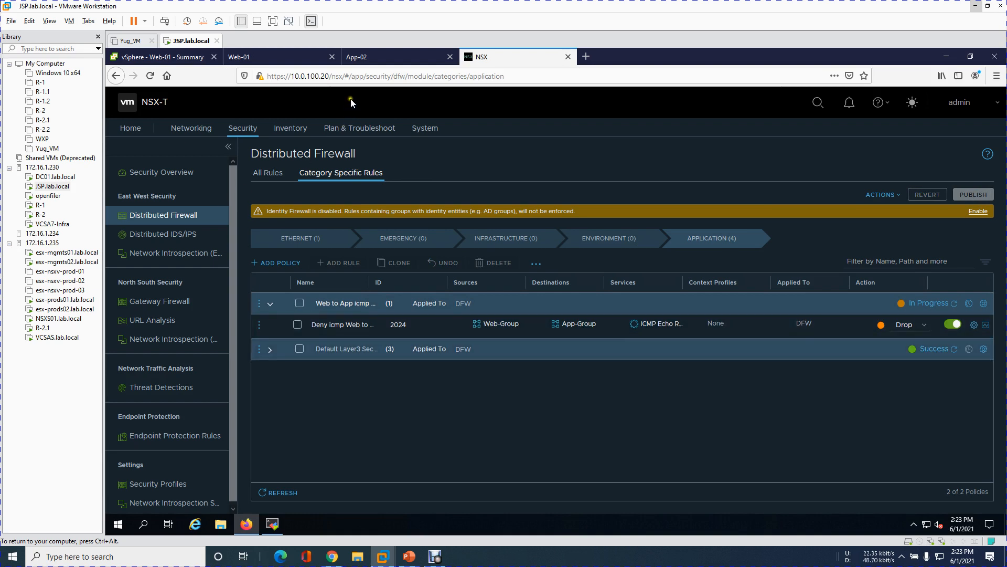
- Compare the running ping output on the Web-01 and App-02 consoles
left_click(285, 59)
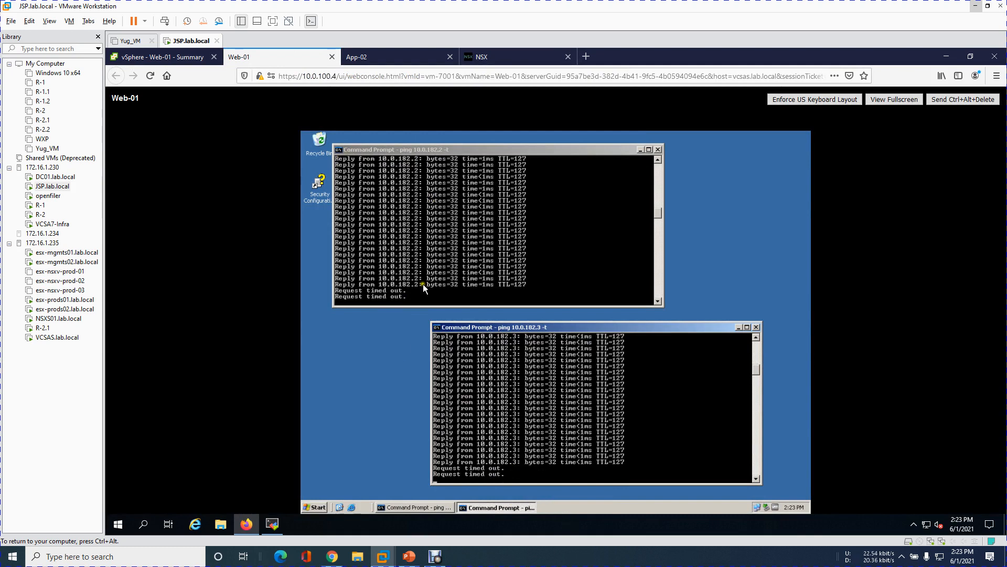
left_click(393, 59)
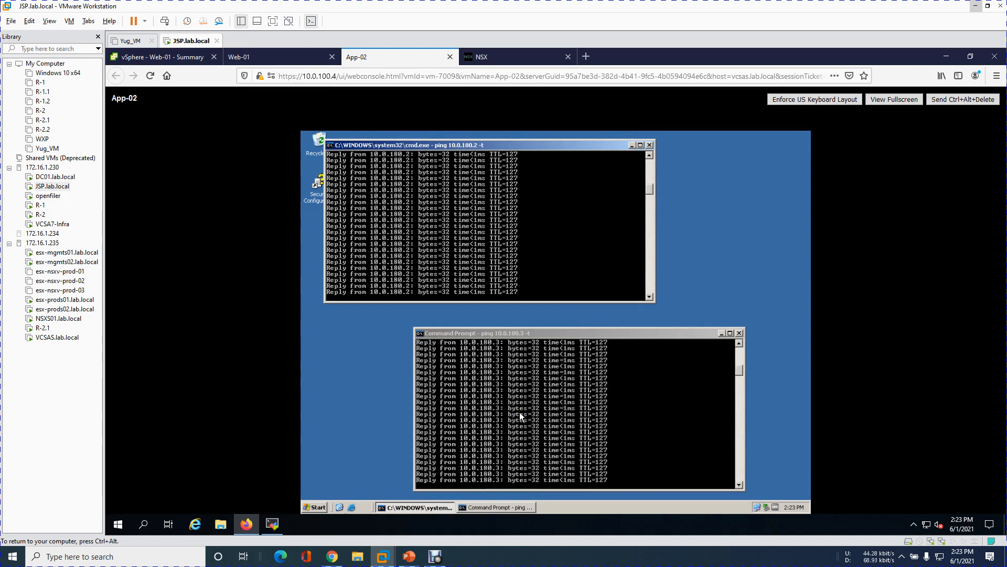
left_click(302, 62)
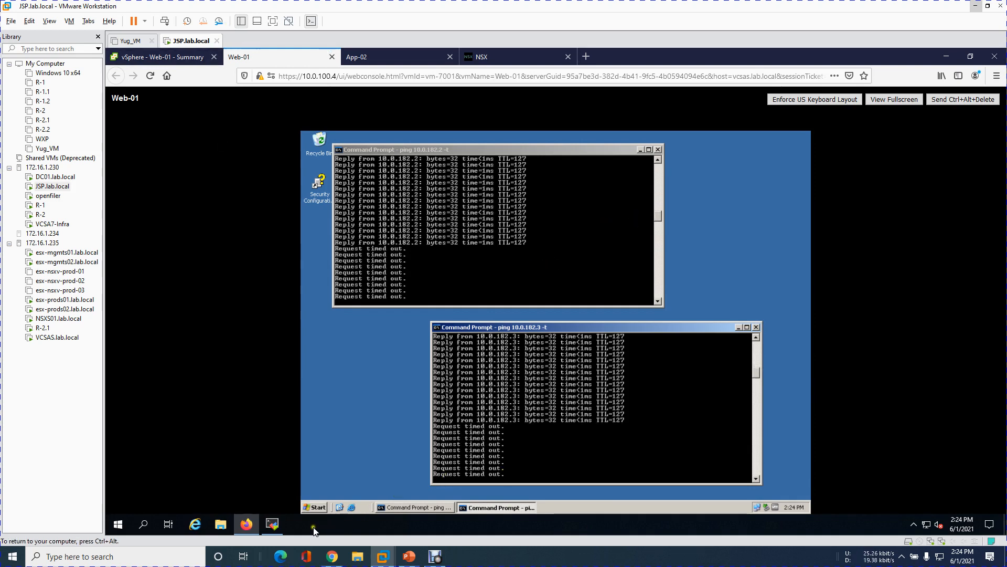
- Switch to the MobaXterm session on esx-prods01 and run "summarize-dvfilter | less -p Web-01"
left_click(273, 524)
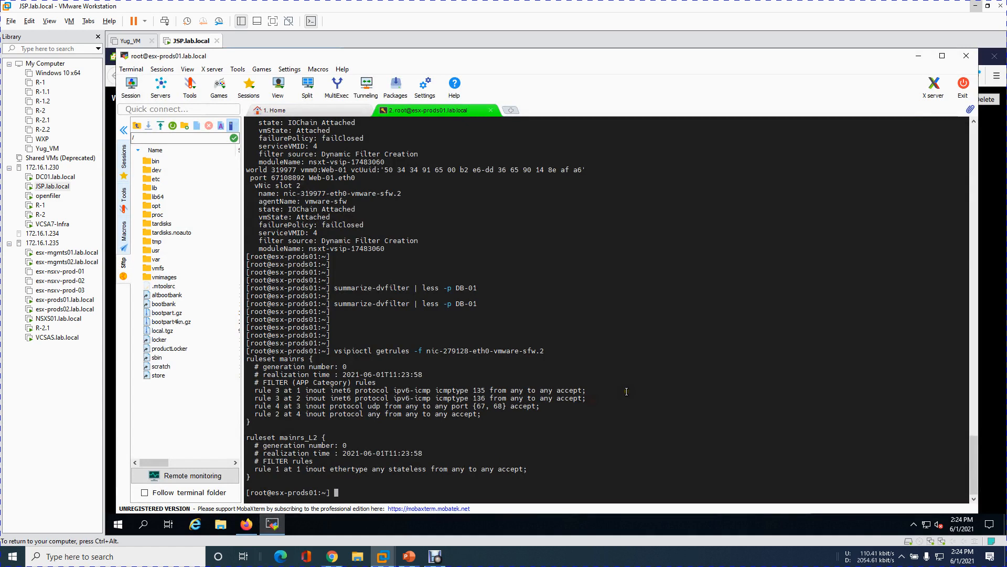
key("Up")
key("Up")
key("BackSpace")
key("BackSpace")
key("BackSpace")
key("BackSpace")
key("BackSpace")
type("Web-01")
key("Return")
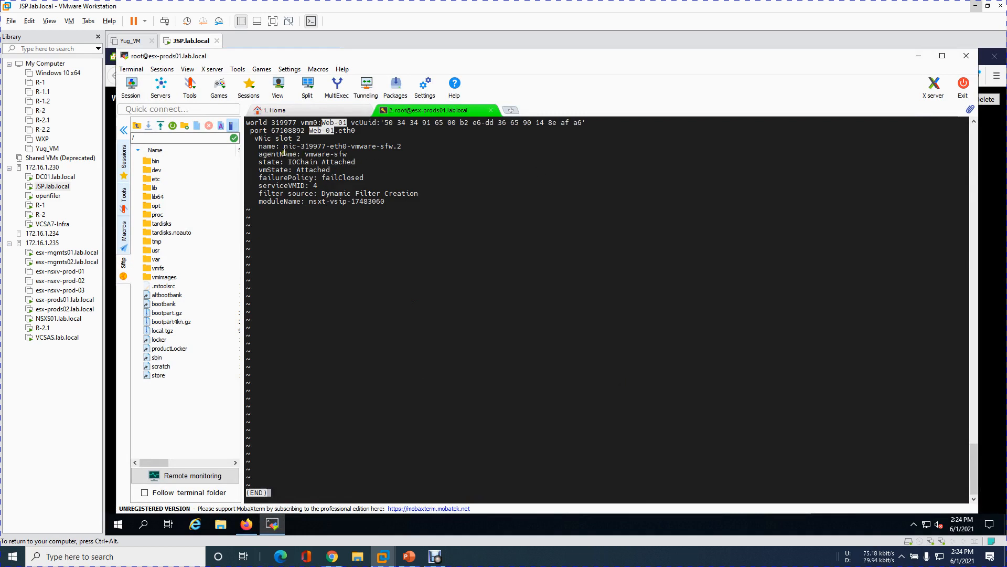
- Copy Web-01's filter name nic-319977-eth0-vmware-sfw.2 from the listing and exit the pager back to the shell
left_click_drag(282, 147, 395, 149)
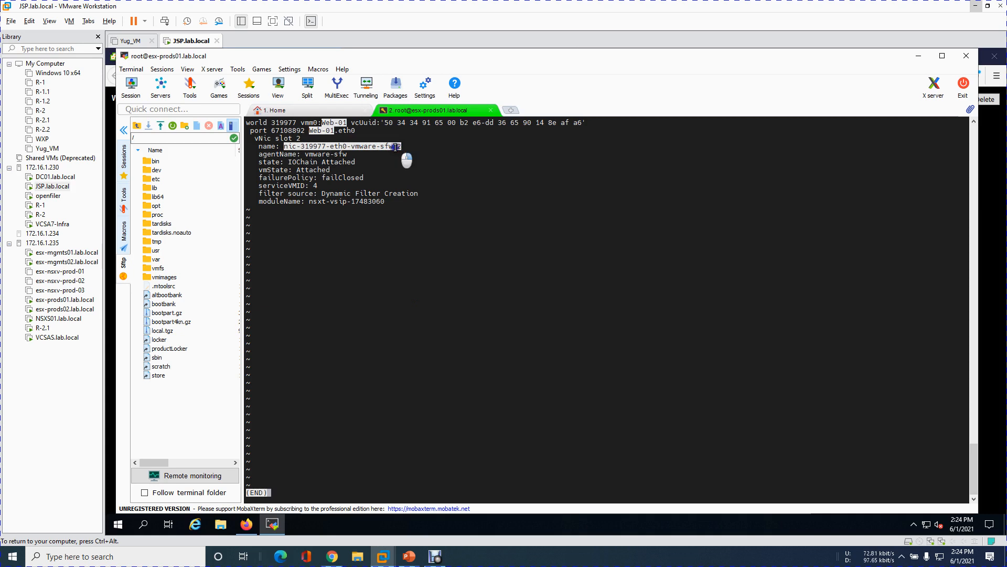
key("h")
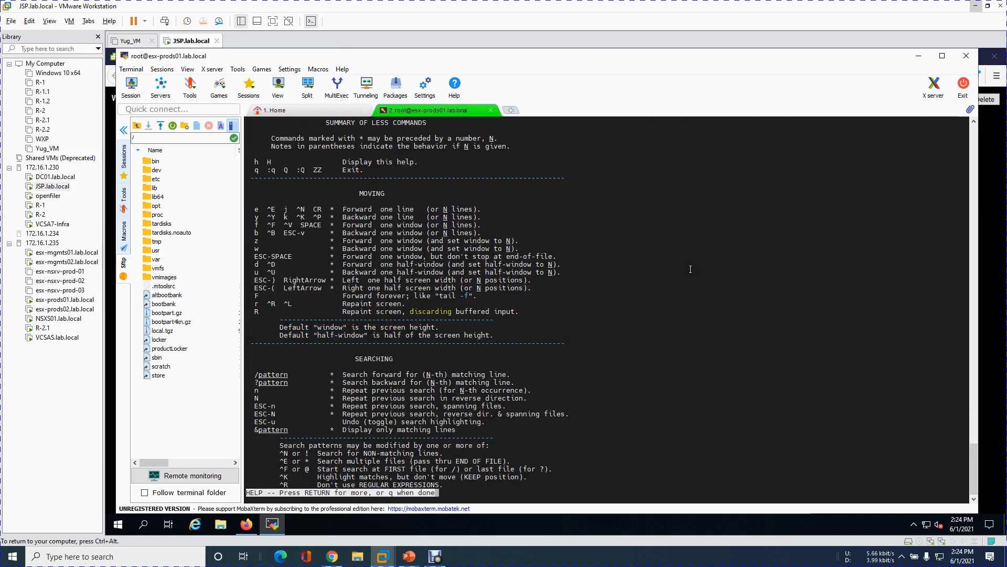
key("q")
key("colon")
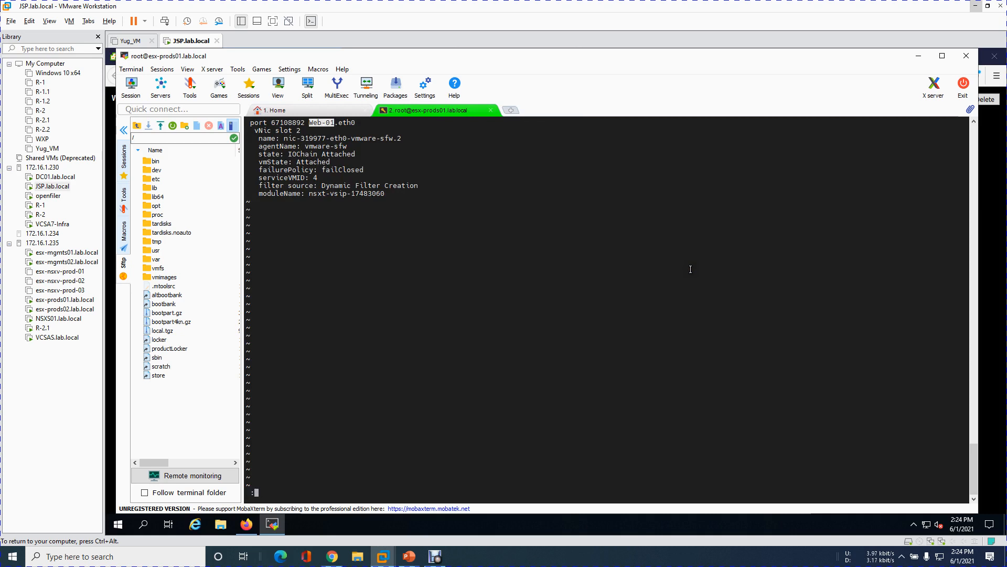
key("q")
key("Return")
key("Return")
key("Return")
key("Return")
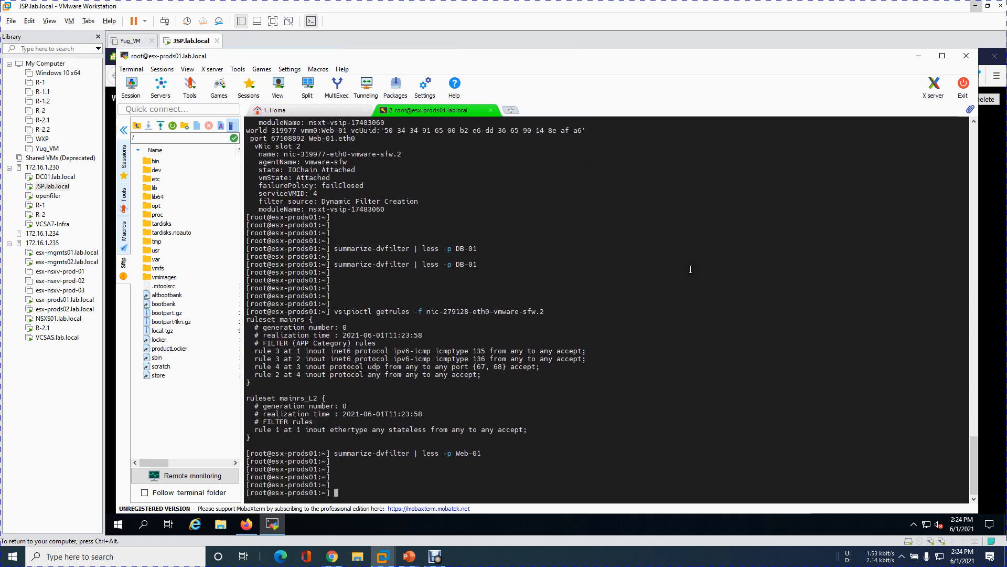
- List the firewall rules on Web-01's vNIC with "vsipioctl getrules -f nic-319977-eth0-vmware-sfw.2"
key("Up")
key("Up")
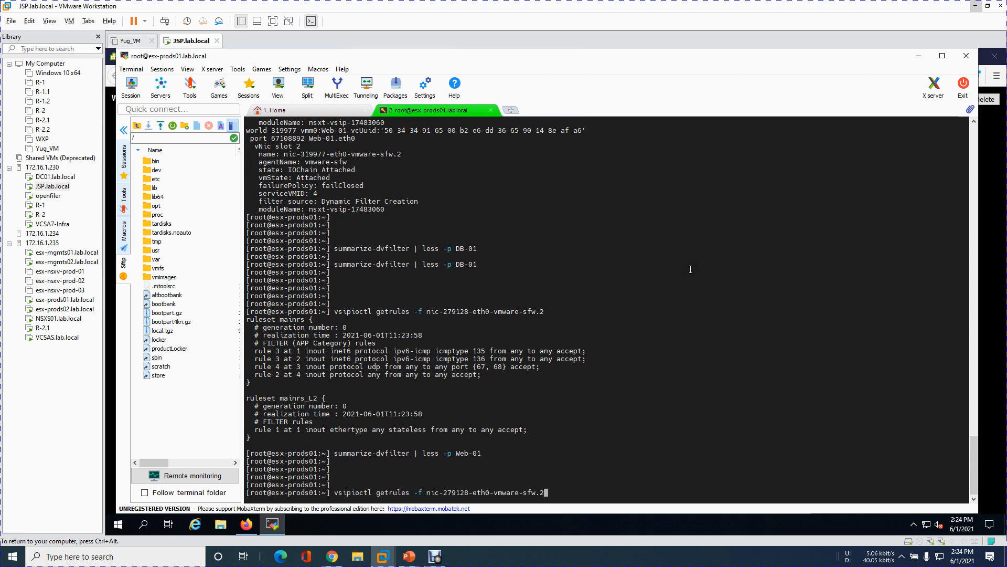
key("BackSpace")
key("BackSpace")
key("BackSpace")
key("BackSpace")
key("BackSpace")
key("BackSpace")
key("BackSpace")
key("BackSpace")
key("BackSpace")
key("BackSpace")
key("BackSpace")
key("BackSpace")
key("BackSpace")
key("BackSpace")
key("BackSpace")
key("BackSpace")
key("BackSpace")
key("BackSpace")
key("BackSpace")
key("BackSpace")
key("BackSpace")
key("BackSpace")
key("BackSpace")
key("BackSpace")
key("BackSpace")
key("BackSpace")
key("BackSpace")
key("BackSpace")
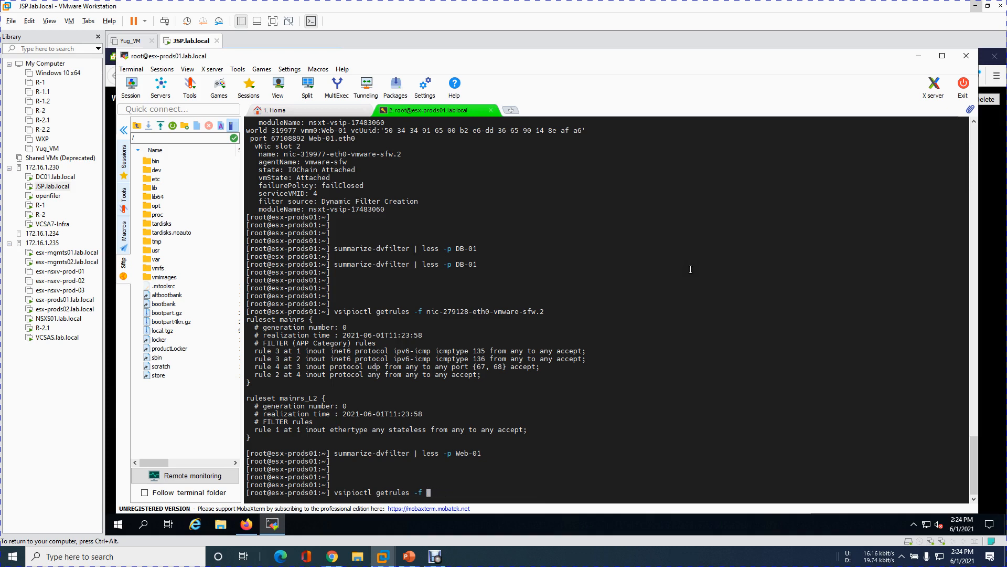
right_click(498, 491)
key("Return")
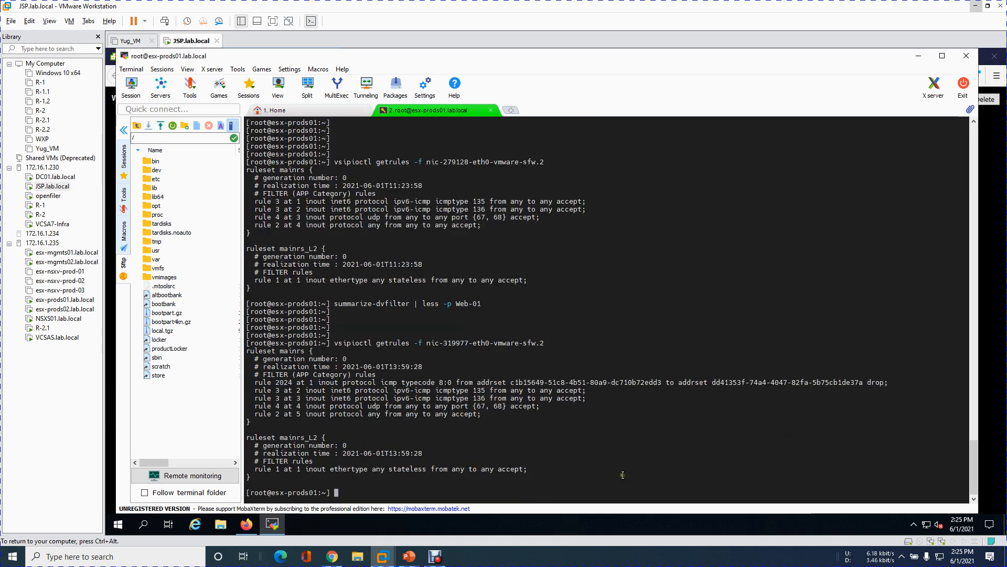
- Examine rule 2024 and its source and destination address sets, comparing it with the NSX firewall rule and Web-01's pings
double_click(283, 382)
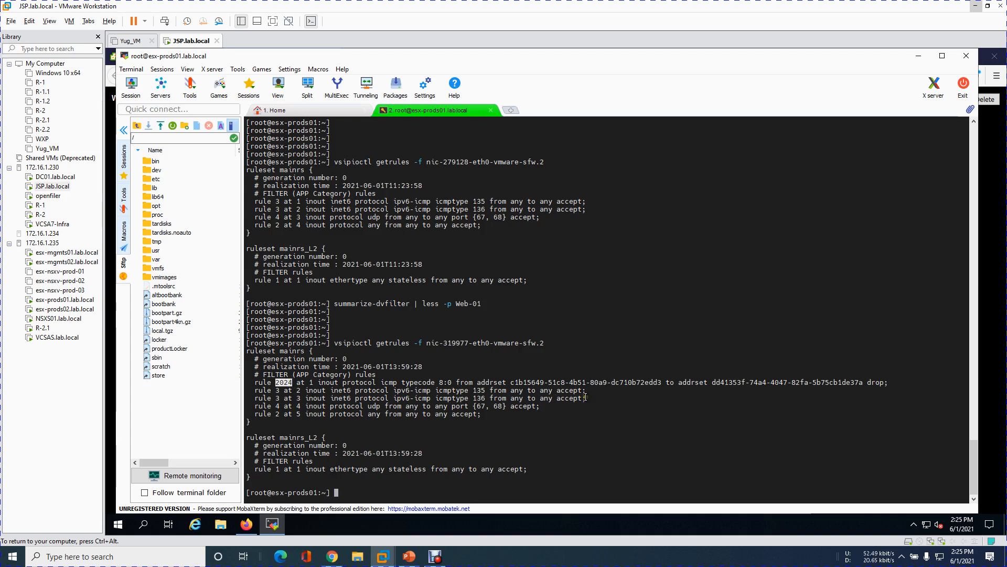
left_click(252, 527)
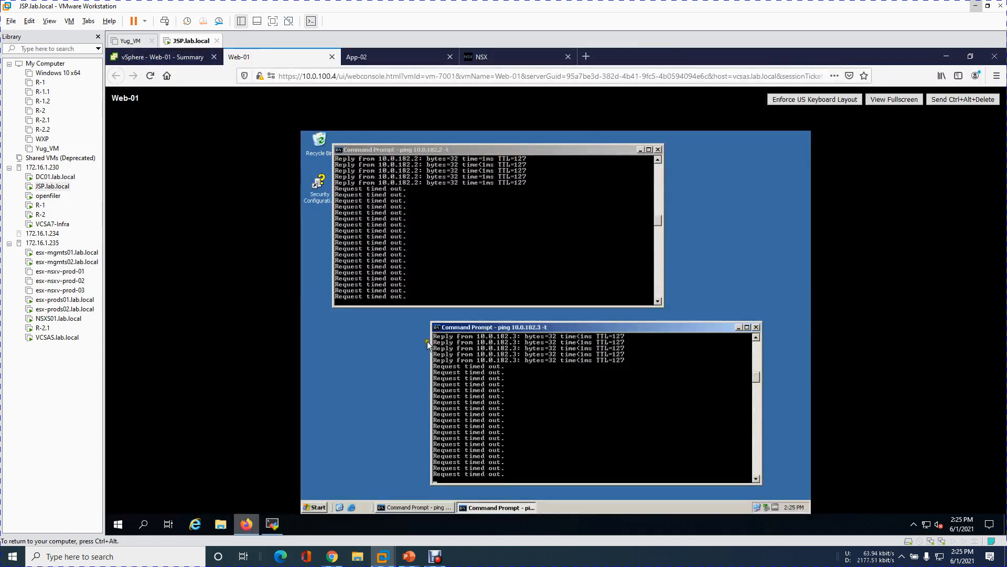
left_click(534, 60)
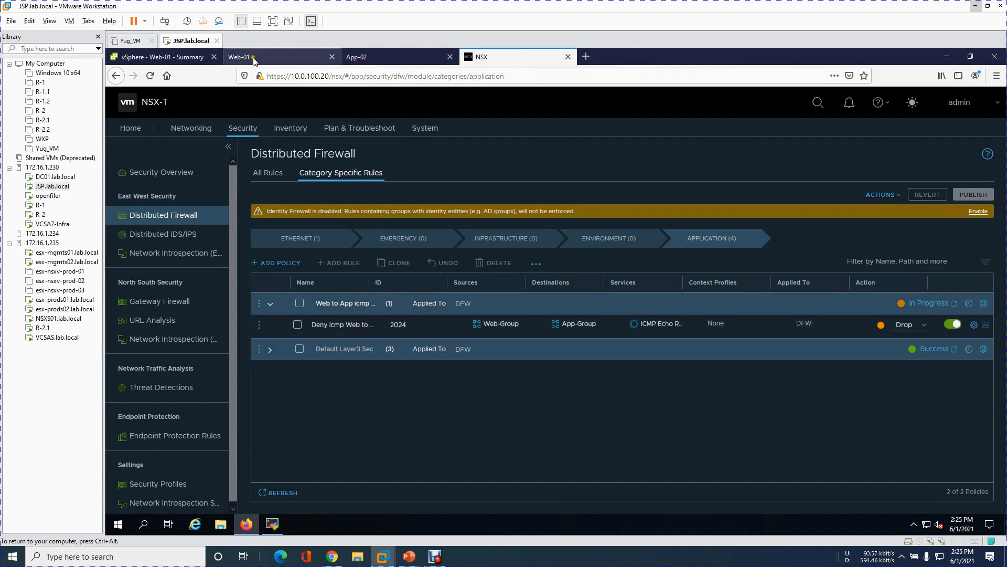
left_click(270, 525)
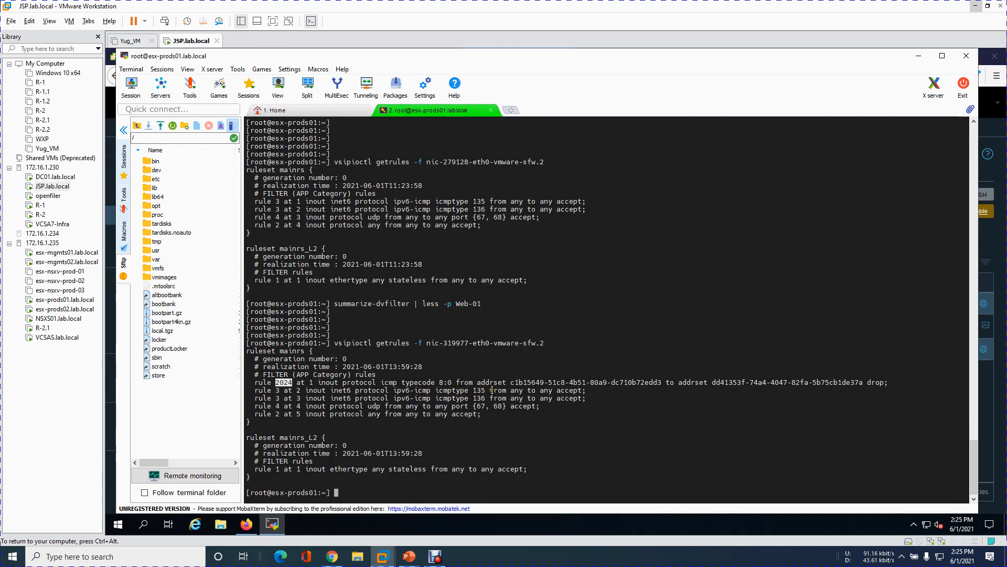
left_click_drag(511, 382, 866, 383)
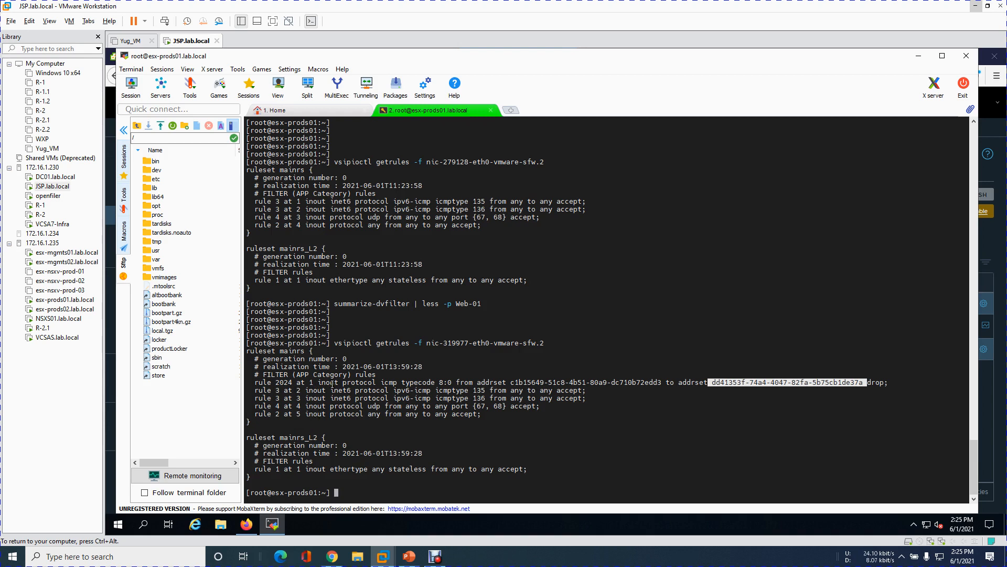
left_click(742, 387)
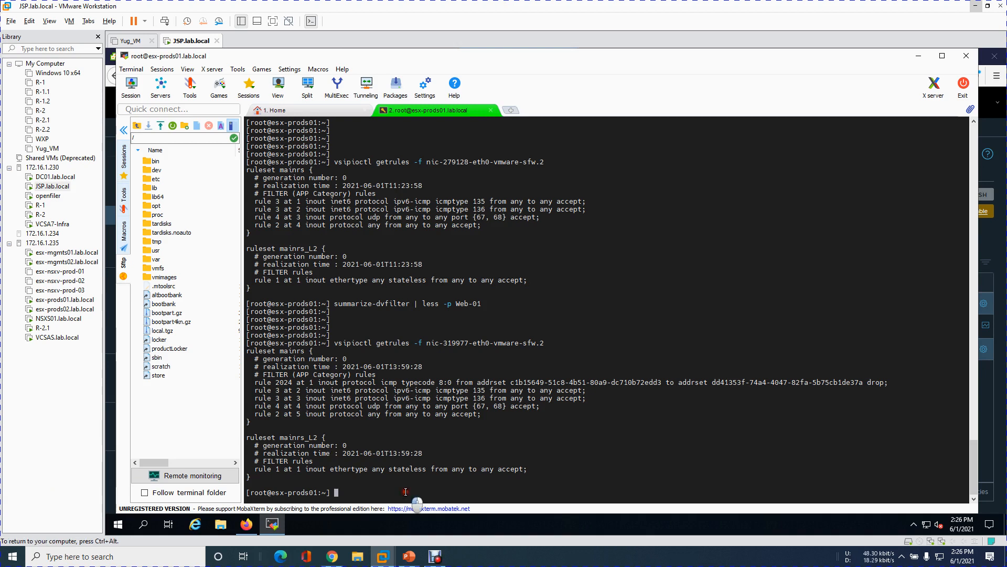
- Try to list the source address set of rule 2024 with "vsipioctl getaddresets -f c1b15649-51c8-4b51-80a9-dc710b72edd3"
key("Up")
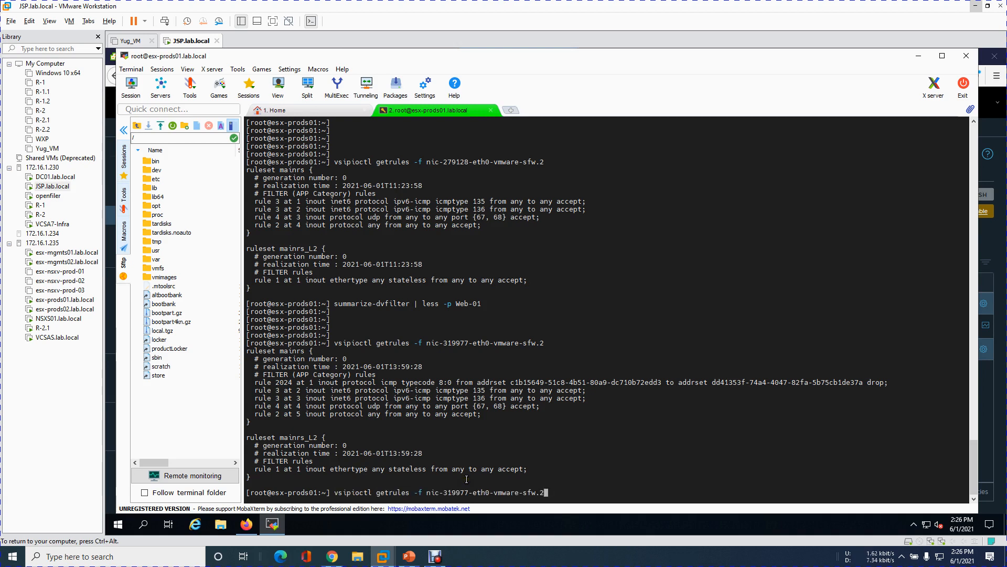
key("BackSpace")
key("BackSpace")
key("BackSpace")
key("BackSpace")
key("BackSpace")
key("BackSpace")
key("BackSpace")
key("BackSpace")
key("BackSpace")
key("BackSpace")
key("BackSpace")
key("BackSpace")
key("BackSpace")
key("BackSpace")
key("BackSpace")
key("BackSpace")
key("BackSpace")
key("BackSpace")
key("BackSpace")
key("BackSpace")
key("BackSpace")
key("BackSpace")
key("BackSpace")
key("BackSpace")
type("addres")
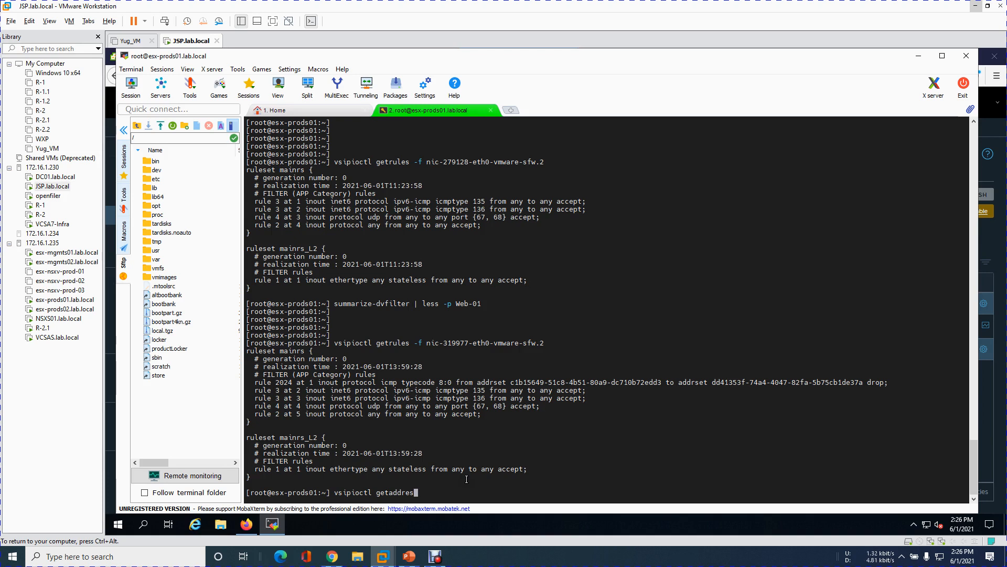
type("ets -f")
left_click_drag(508, 382, 662, 382)
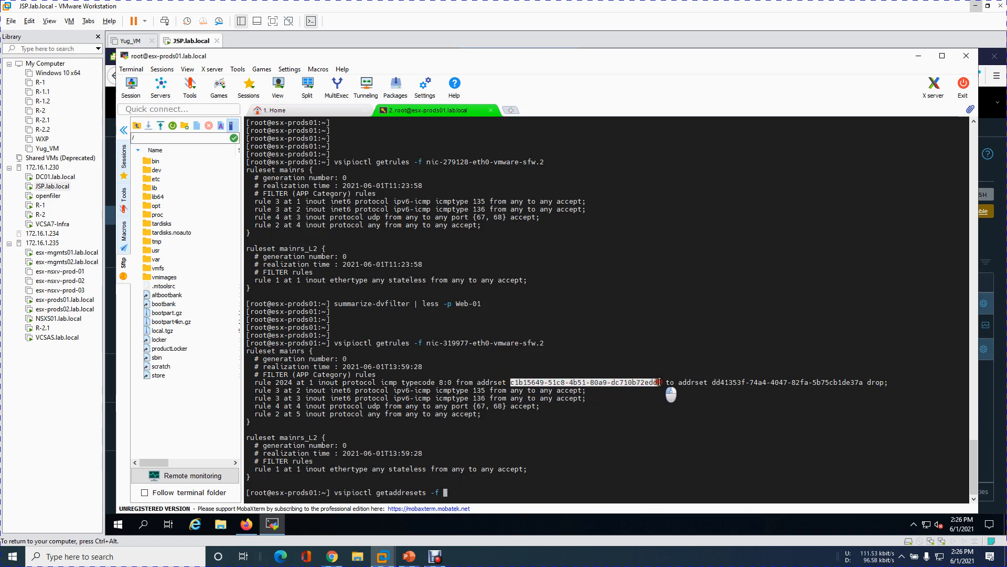
right_click(646, 382)
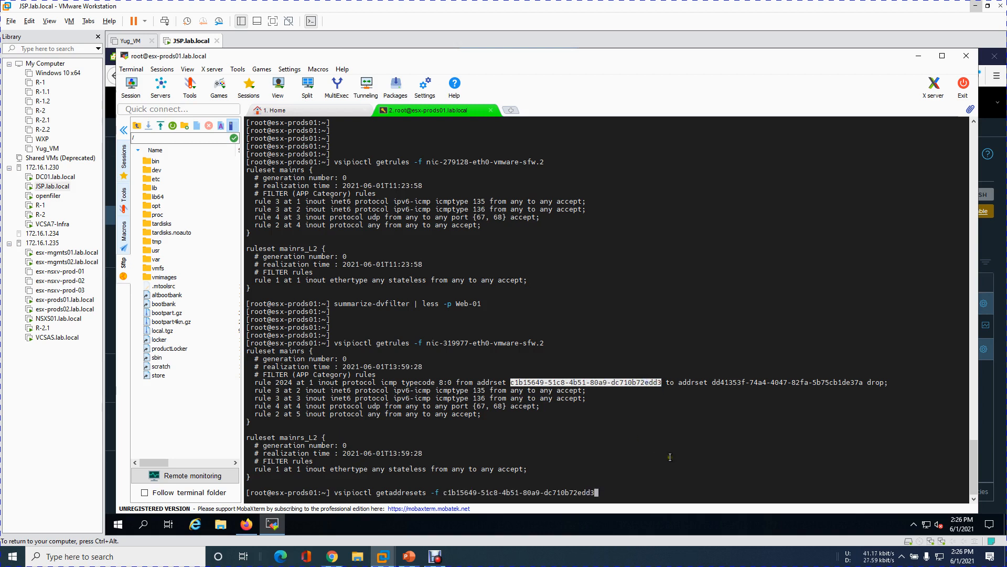
key("Return")
left_click(639, 460)
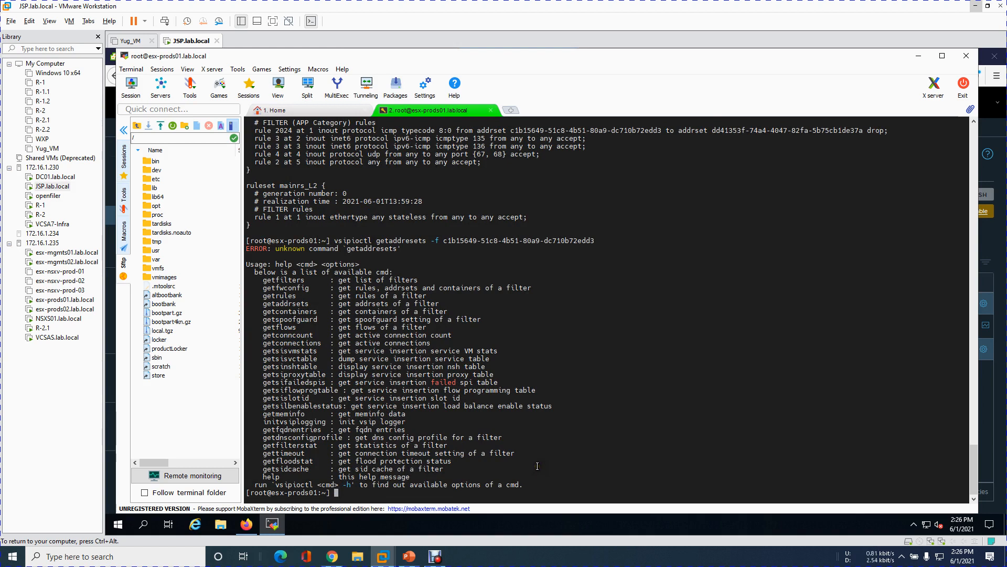
- Correct the subcommand to getaddrsets and try running "vsipioctl getaddrsets -f c1b15649-51c8-4b51-80a9-dc710b72edd3"
key("Up")
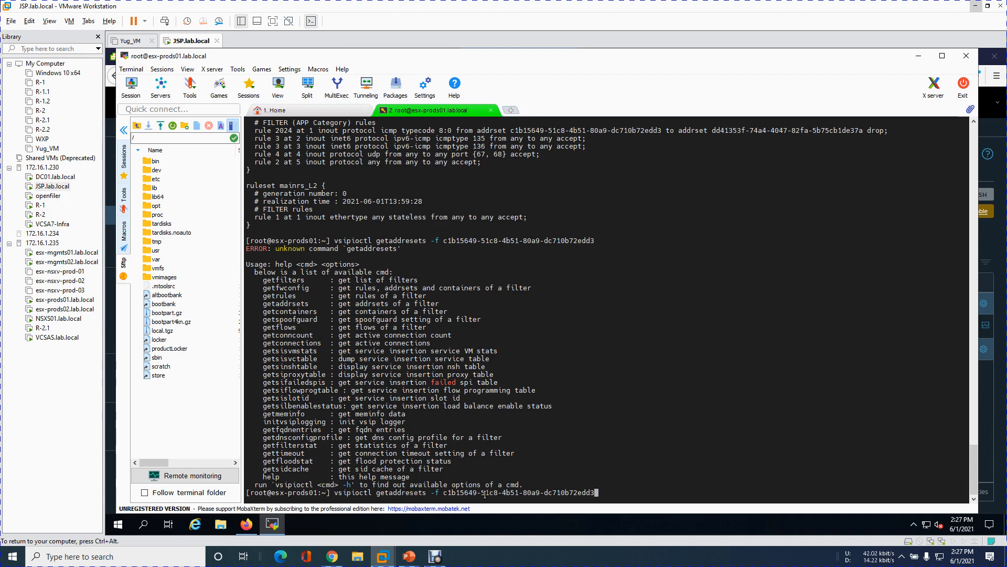
key("Left")
key("Left")
key("Left")
key("Left")
key("Left")
key("Left")
key("Left")
key("Left")
key("Left")
key("Left")
key("Left")
key("Left")
key("Left")
key("Left")
key("Left")
key("Left")
key("Left")
key("Left")
key("Left")
key("Left")
key("Left")
key("Left")
key("Left")
key("Left")
key("Left")
key("Left")
key("Left")
key("Left")
key("BackSpace")
key("Return")
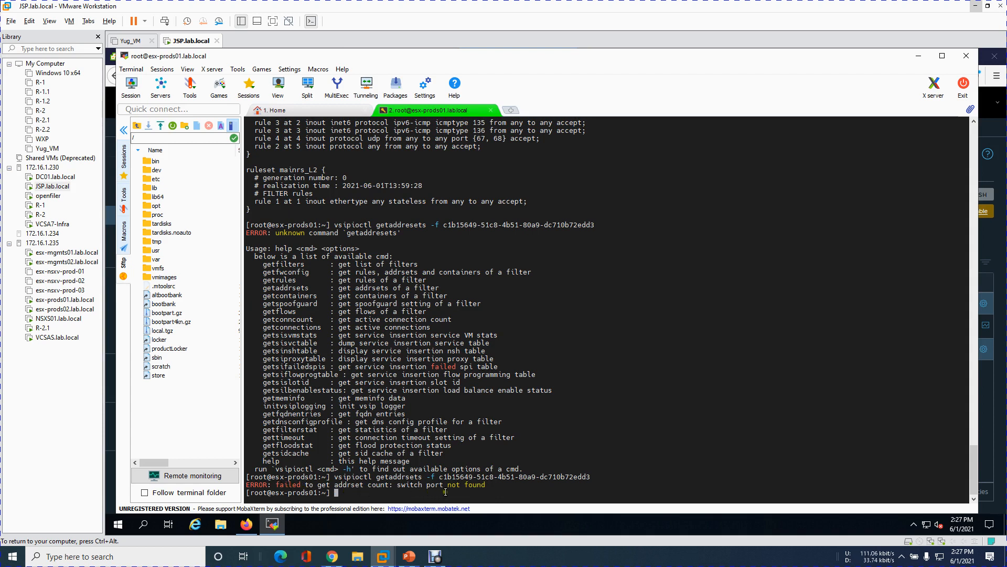
- Show the getaddrsets usage help by rerunning the last command with the -h option instead of -f
left_click(623, 475)
key("Up")
key("Left")
key("Left")
key("Left")
key("Left")
key("Left")
key("Left")
key("Left")
key("Left")
key("Left")
key("Left")
key("Left")
key("Left")
key("Left")
key("Left")
key("Left")
key("Left")
key("Left")
key("Left")
key("Left")
key("Left")
key("Left")
key("Left")
key("Left")
key("Left")
key("Left")
key("Left")
key("Left")
key("Left")
key("Left")
key("Left")
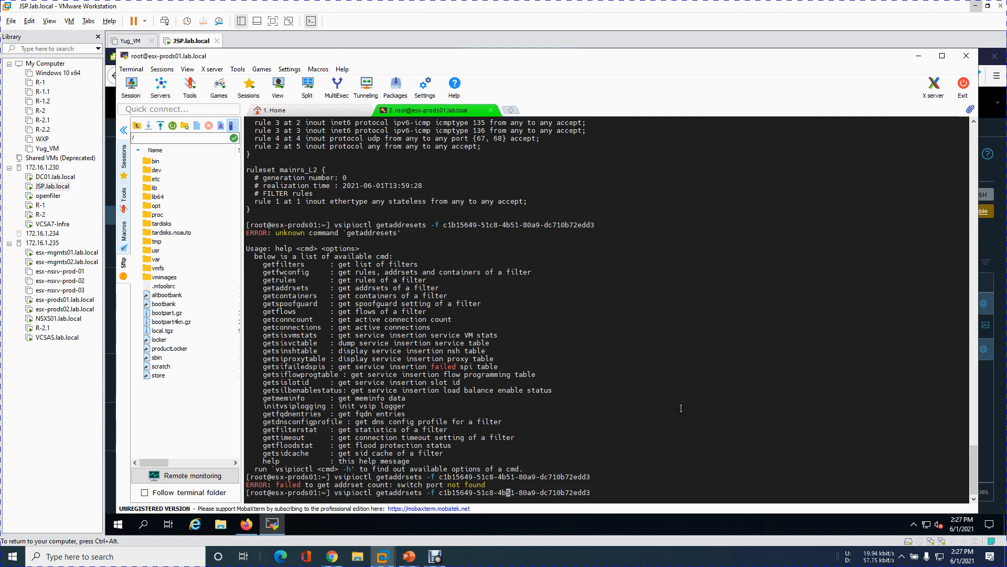
key("Right")
key("BackSpace")
type("h")
key("Return")
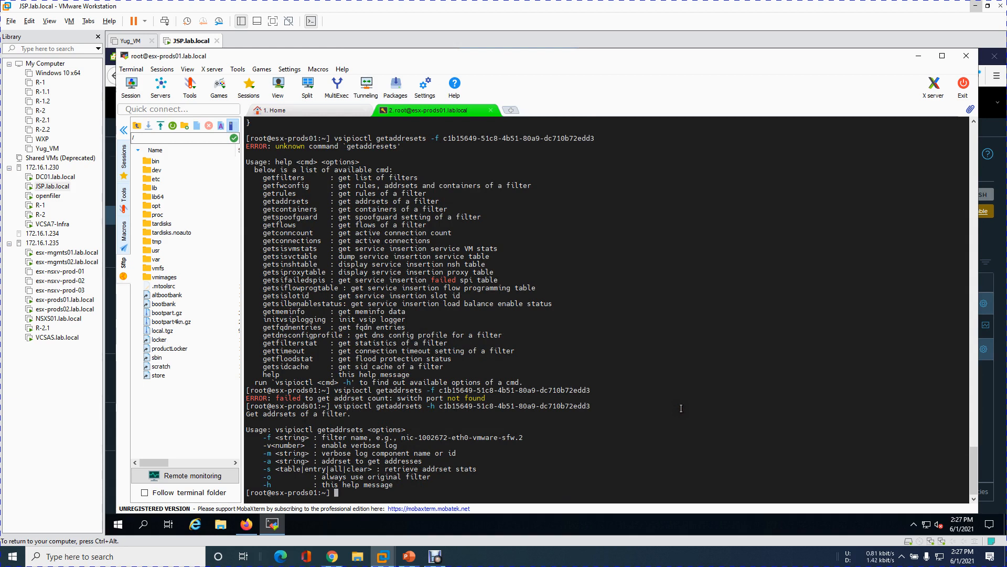
- Try to list the addresses in rule 2024's source address set with "vsipioctl getaddrsets -a c1b15649-51c8-4b51-80a9-dc710b72edd3"
key("Up")
key("Left")
key("Left")
key("Left")
key("Left")
key("Left")
key("Left")
key("Left")
key("Left")
key("Left")
key("Left")
key("Left")
key("Left")
key("Left")
key("Left")
key("Left")
key("Left")
key("Left")
key("Left")
key("Left")
key("Left")
key("Left")
key("Left")
key("Left")
key("Left")
key("Left")
key("Left")
key("Left")
key("Left")
key("Left")
key("Left")
key("Left")
key("Left")
key("Left")
key("Left")
key("Left")
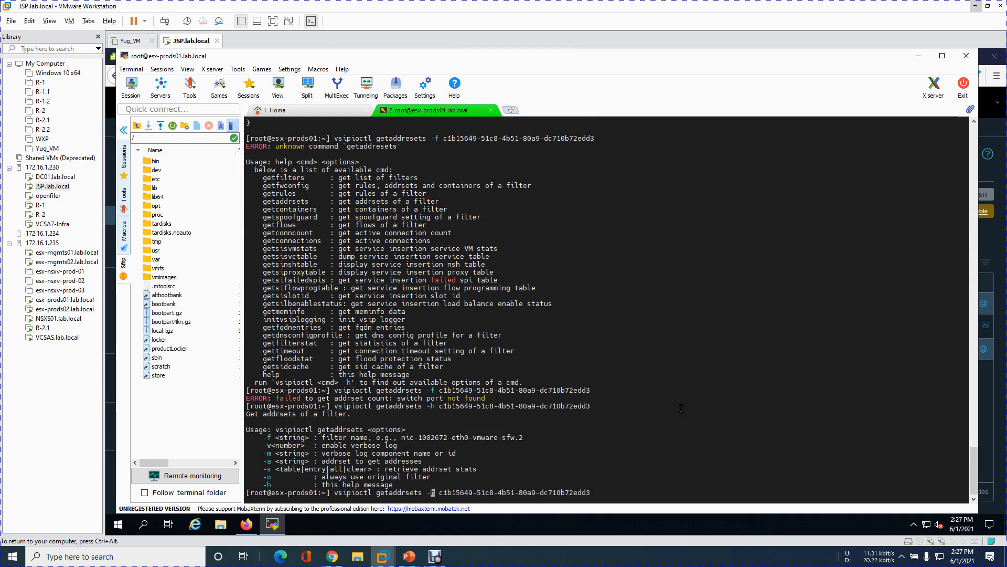
key("BackSpace")
type("a")
key("Return")
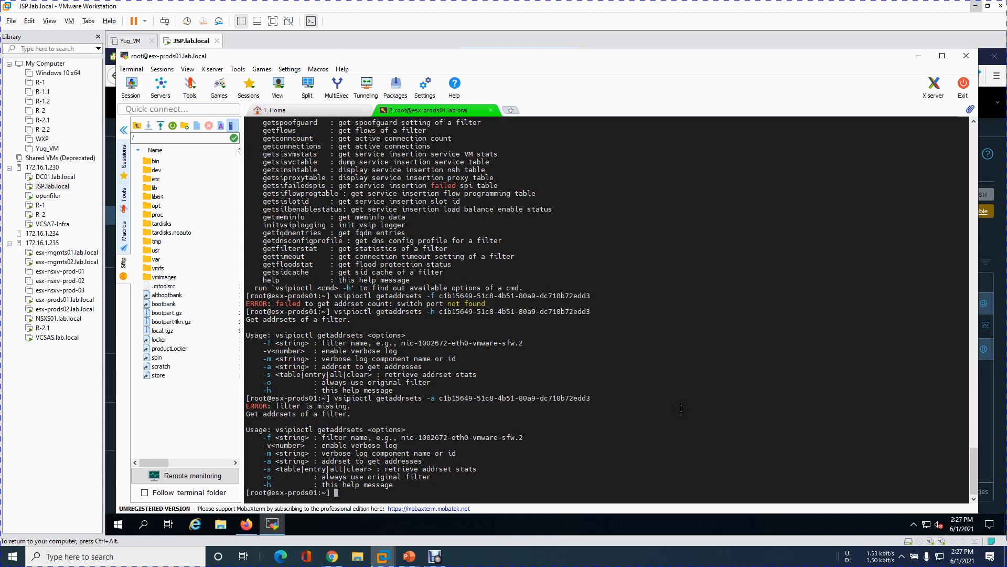
- Switch the last getaddrsets command back to the -f option and try running it with rule 2024's source address set ID
key("Up")
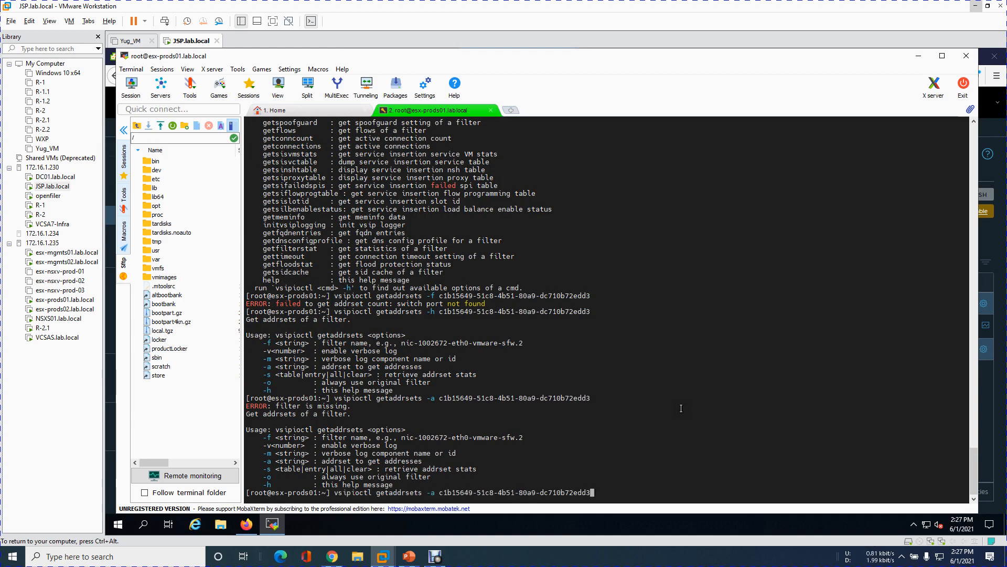
key("Left")
key("Left")
key("Left")
key("Left")
key("Left")
key("Left")
key("Left")
key("Left")
key("Left")
key("Left")
key("Left")
key("Left")
key("Left")
key("Left")
key("Left")
key("Left")
key("Left")
key("Left")
key("Left")
key("Left")
key("Left")
key("Left")
key("Left")
key("Left")
key("Left")
key("Left")
key("Left")
key("Left")
key("Left")
key("Left")
key("Left")
key("Left")
key("Left")
key("Left")
key("Left")
key("Left")
key("Left")
key("Left")
key("Delete")
type("f")
key("Return")
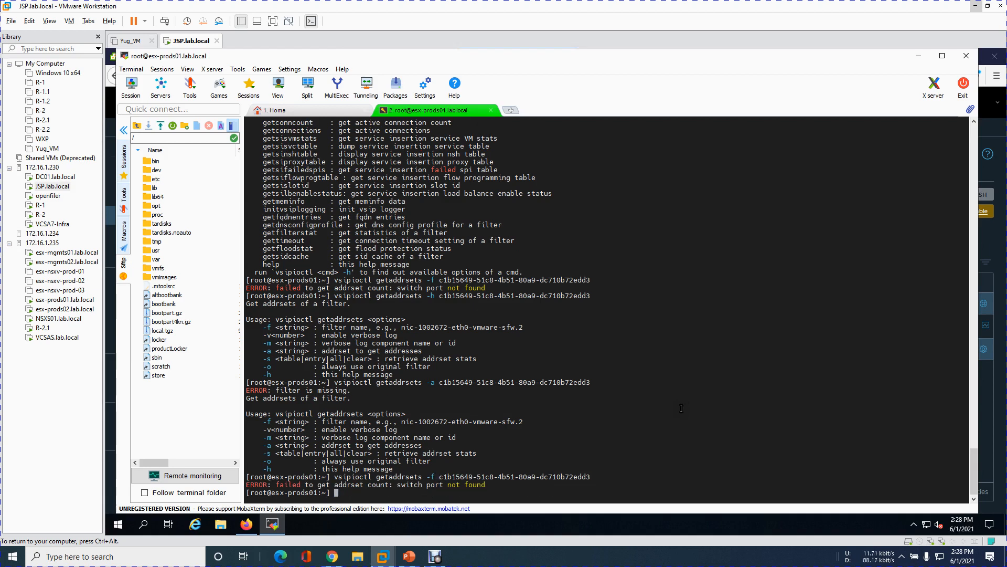
- List the firewall rules of the VM's filter again with "vsipioctl getrules -f nic-319977-eth0-vmware-sfw.2"
key("Up")
key("Up")
key("Up")
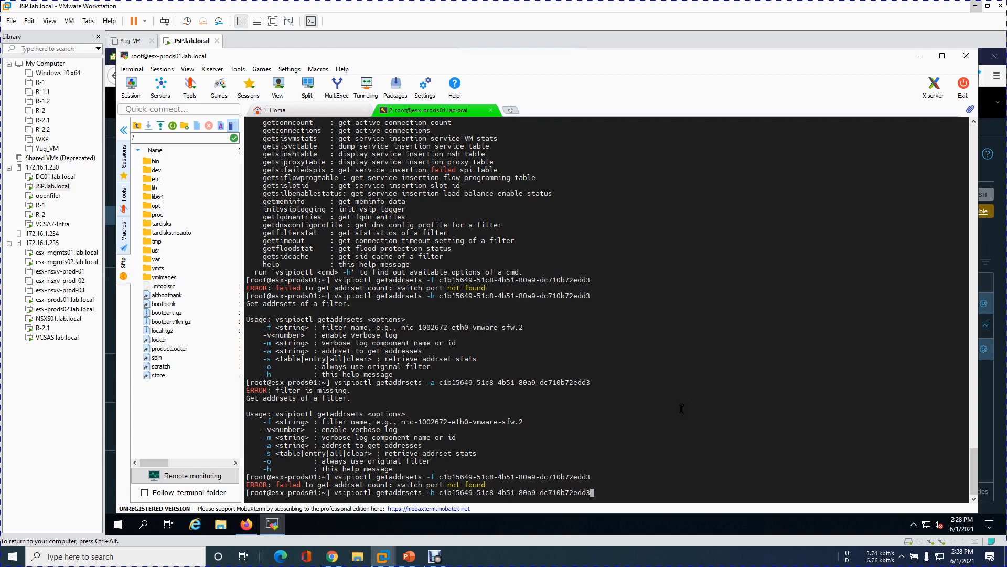
key("Up")
key("Up")
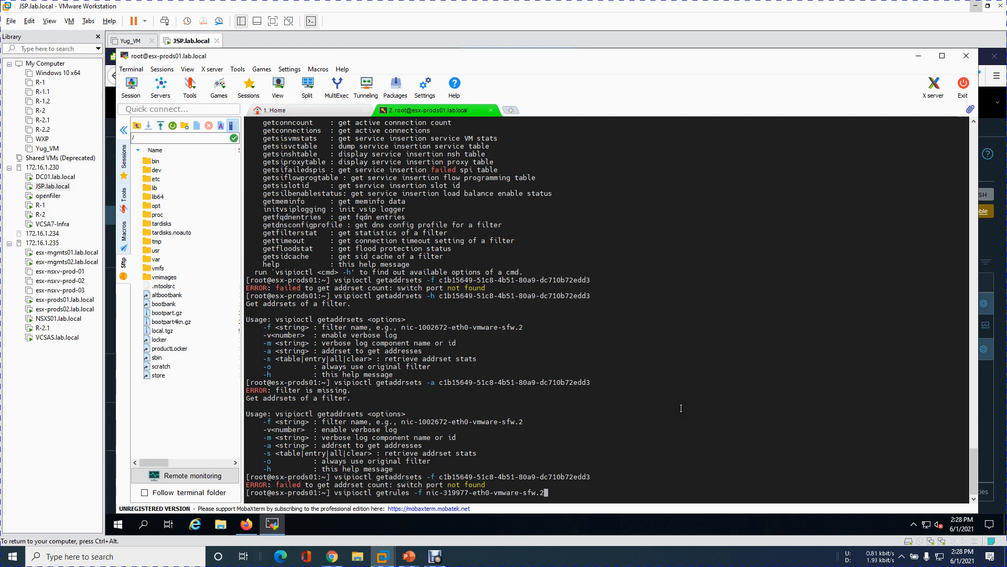
key("Down")
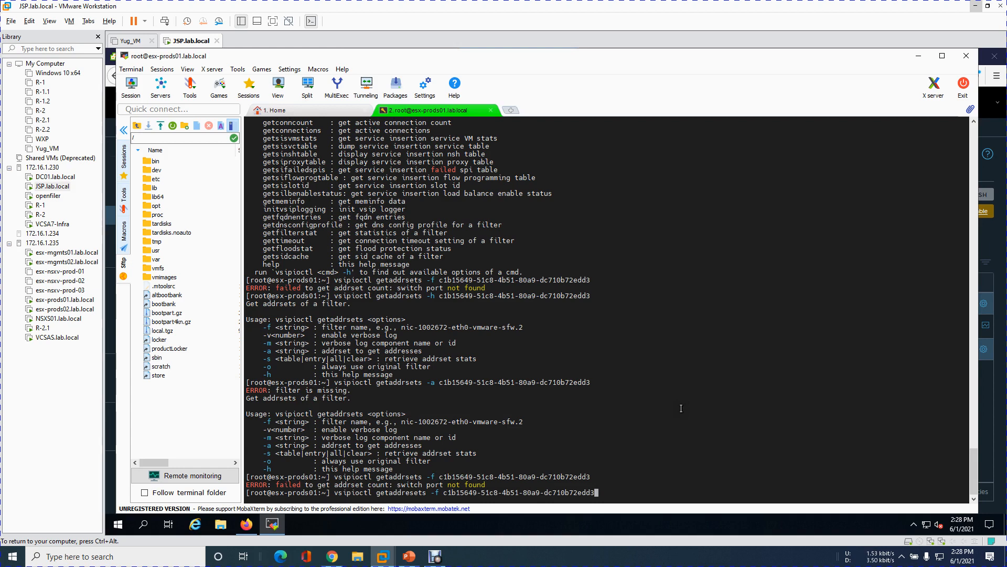
key("Up")
key("Return")
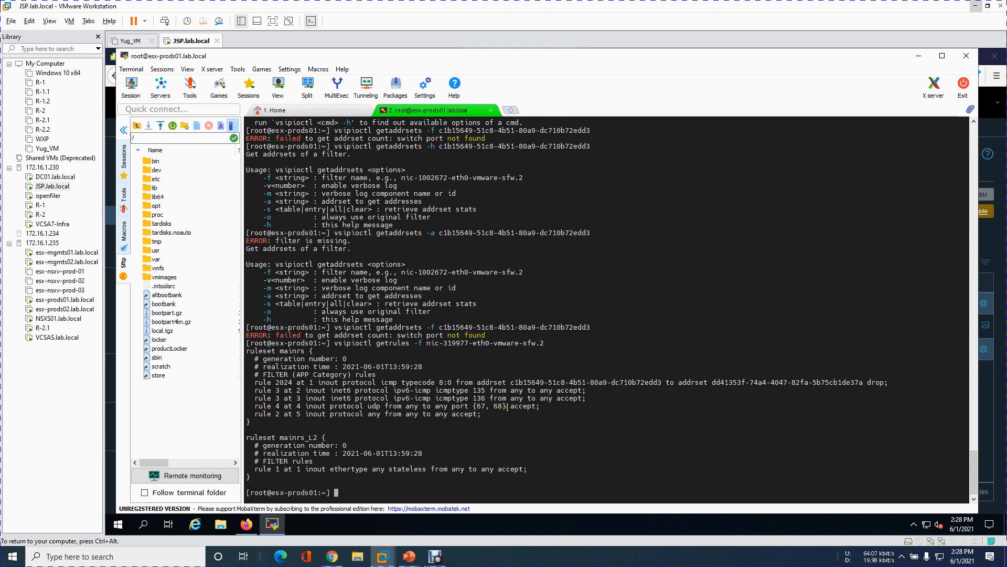
- Copy the source address set ID of rule 2024 from the ruleset output, leaving the command line empty
left_click_drag(475, 384, 491, 387)
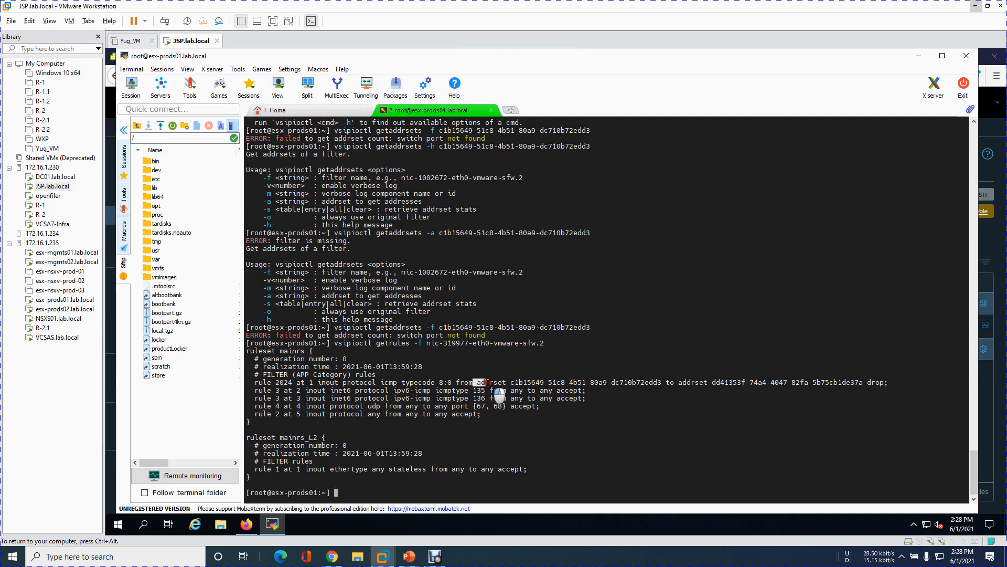
left_click(519, 385)
double_click(487, 382)
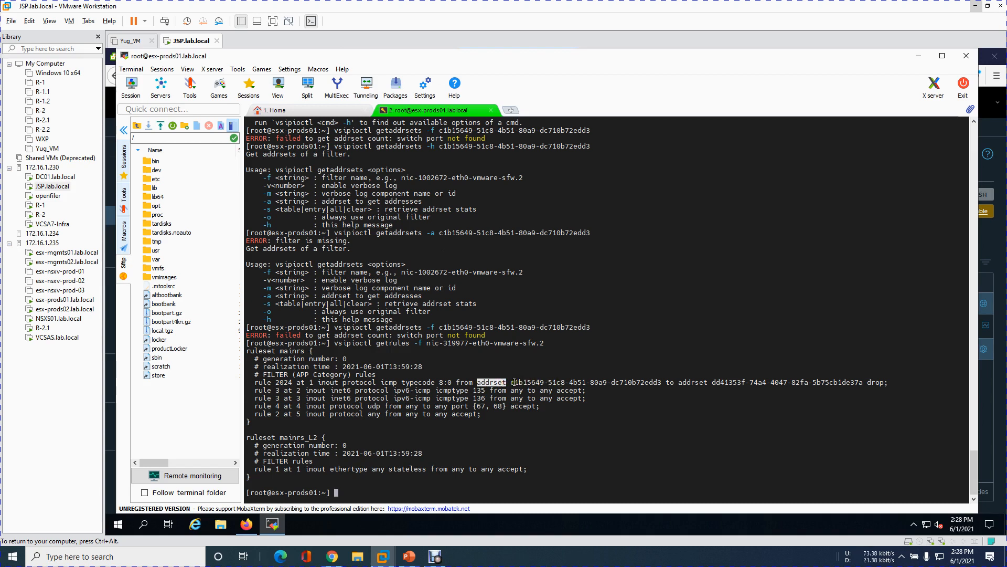
left_click(531, 468)
left_click_drag(513, 382, 662, 383)
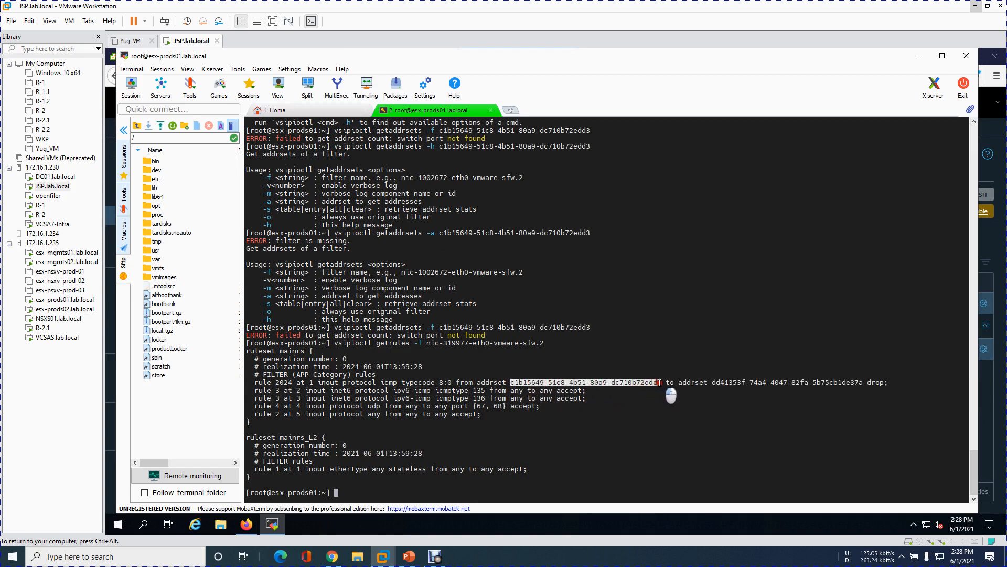
right_click(655, 414)
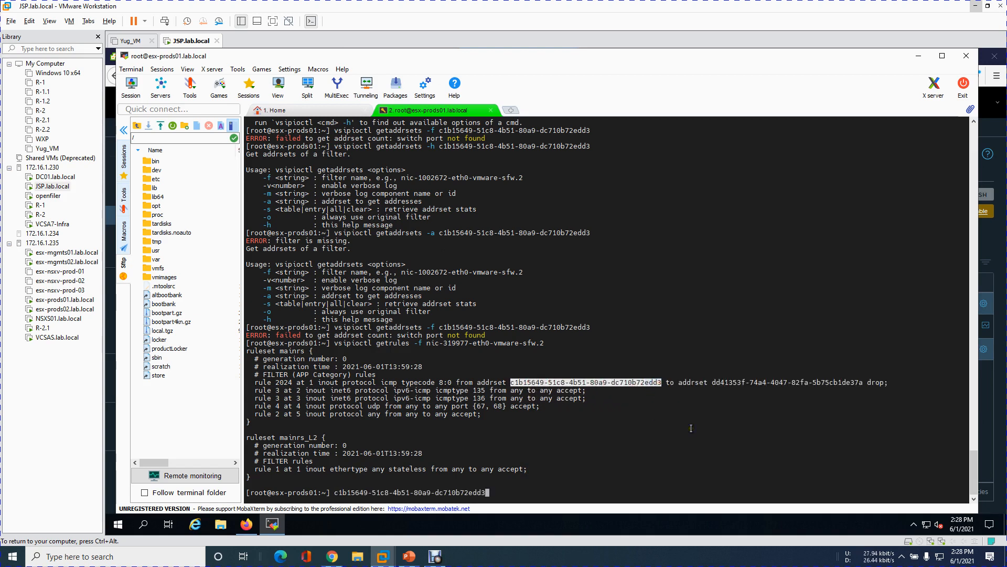
key("BackSpace")
key("BackSpace")
key("BackSpace")
key("BackSpace")
key("BackSpace")
key("BackSpace")
key("BackSpace")
key("BackSpace")
key("BackSpace")
key("BackSpace")
key("BackSpace")
key("BackSpace")
key("BackSpace")
key("BackSpace")
key("BackSpace")
key("BackSpace")
key("BackSpace")
key("BackSpace")
key("BackSpace")
key("BackSpace")
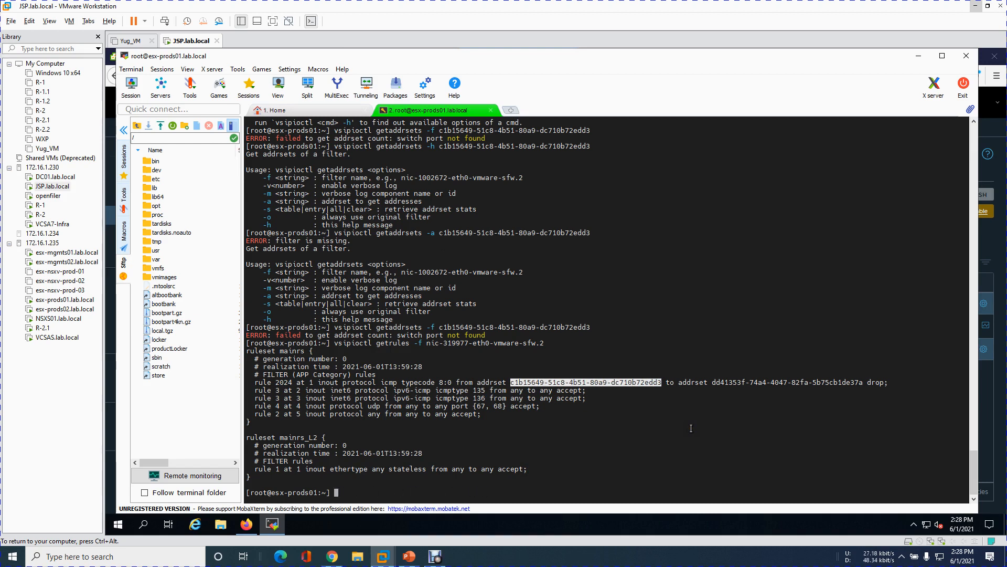
- Try to list the source address set of rule 2024 with "vsipioctl getaddrset -f c1b15649-51c8-4b51-80a9-dc710b72edd3"
key("Up")
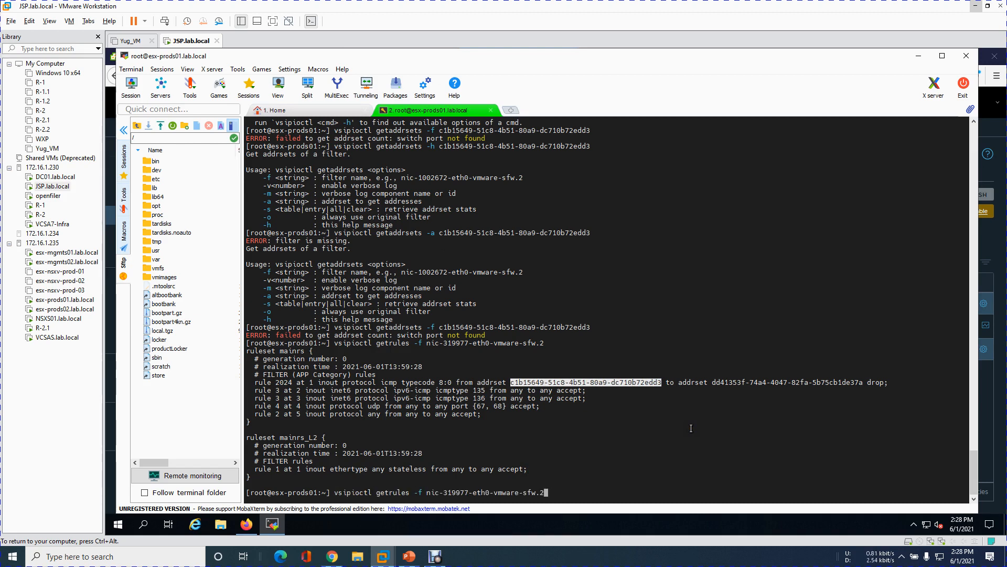
key("BackSpace")
key("BackSpace")
key("BackSpace")
key("BackSpace")
key("BackSpace")
key("BackSpace")
key("BackSpace")
key("BackSpace")
key("BackSpace")
key("BackSpace")
key("BackSpace")
key("BackSpace")
key("BackSpace")
key("BackSpace")
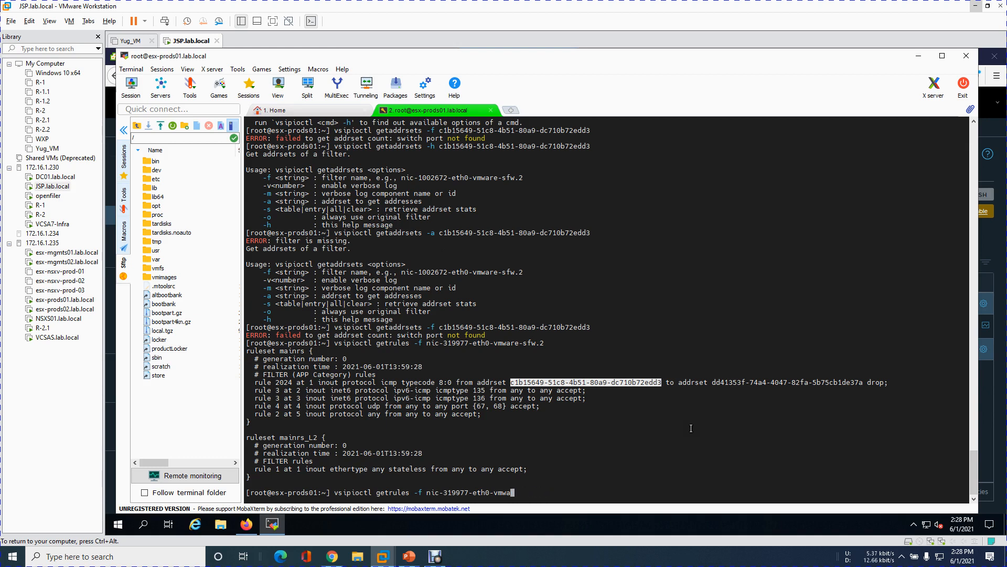
key("BackSpace")
key("BackSpace")
key("BackSpace")
key("BackSpace")
key("BackSpace")
key("BackSpace")
key("BackSpace")
key("BackSpace")
key("BackSpace")
key("BackSpace")
key("BackSpace")
key("BackSpace")
key("BackSpace")
key("BackSpace")
key("BackSpace")
key("BackSpace")
key("BackSpace")
key("BackSpace")
key("BackSpace")
key("BackSpace")
type("addres")
key("BackSpace")
key("BackSpace")
key("BackSpace")
type("set")
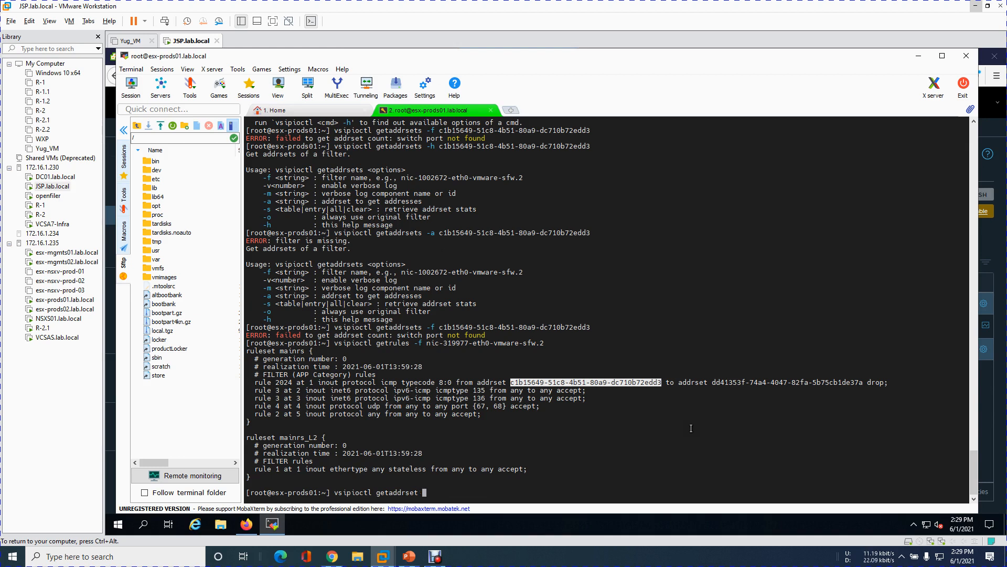
type(" -f")
right_click(647, 488)
key("Return")
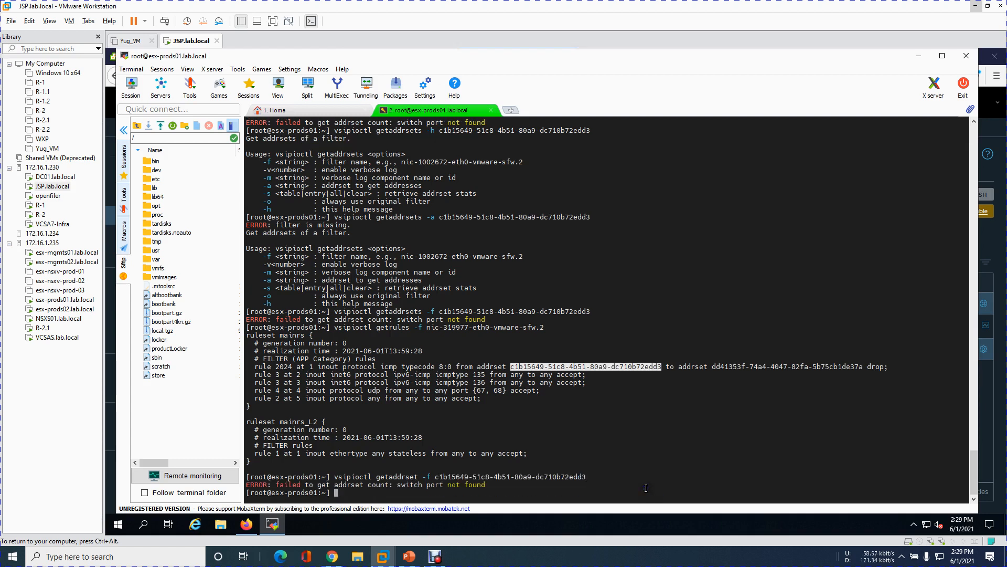
key("Up")
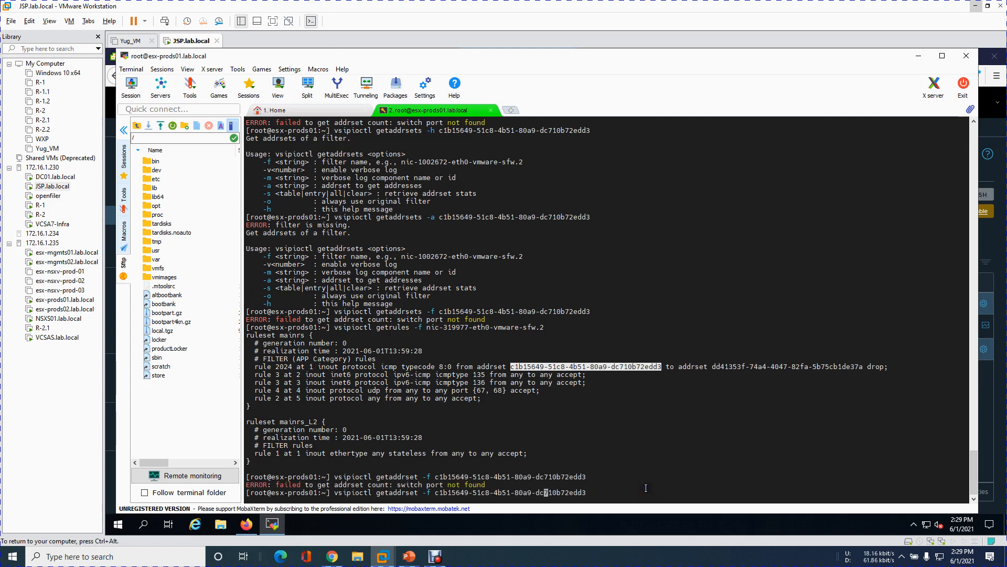
key("Right")
key("BackSpace")
key("BackSpace")
key("BackSpace")
key("BackSpace")
key("BackSpace")
key("BackSpace")
key("BackSpace")
key("BackSpace")
key("BackSpace")
key("BackSpace")
key("BackSpace")
key("BackSpace")
key("BackSpace")
key("BackSpace")
key("BackSpace")
key("BackSpace")
key("BackSpace")
key("BackSpace")
key("BackSpace")
key("BackSpace")
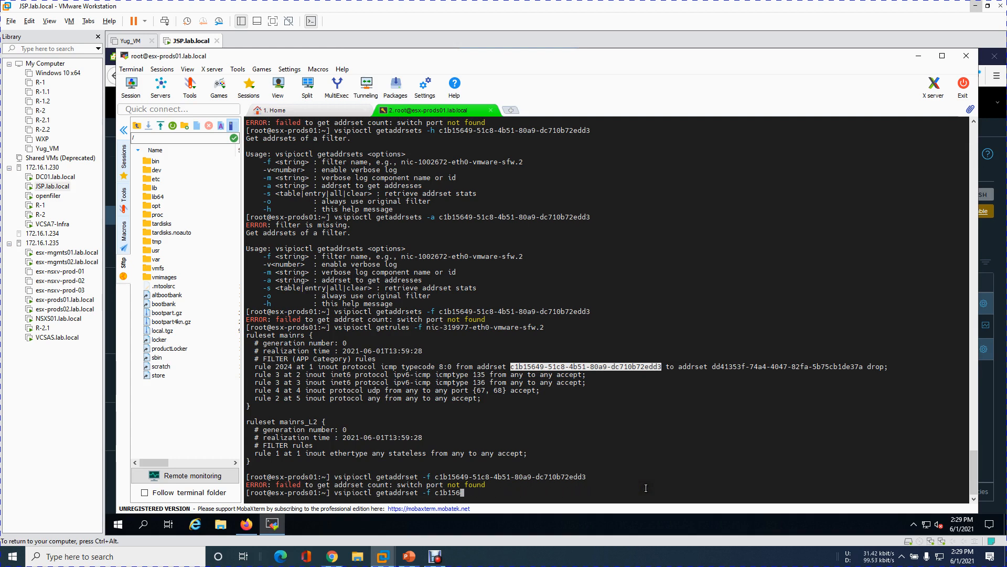
key("BackSpace")
key("BackSpace")
key("BackSpace")
key("BackSpace")
key("BackSpace")
key("BackSpace")
key("BackSpace")
key("BackSpace")
key("BackSpace")
key("BackSpace")
key("BackSpace")
key("BackSpace")
key("BackSpace")
key("BackSpace")
key("BackSpace")
key("BackSpace")
key("BackSpace")
key("BackSpace")
key("BackSpace")
key("BackSpace")
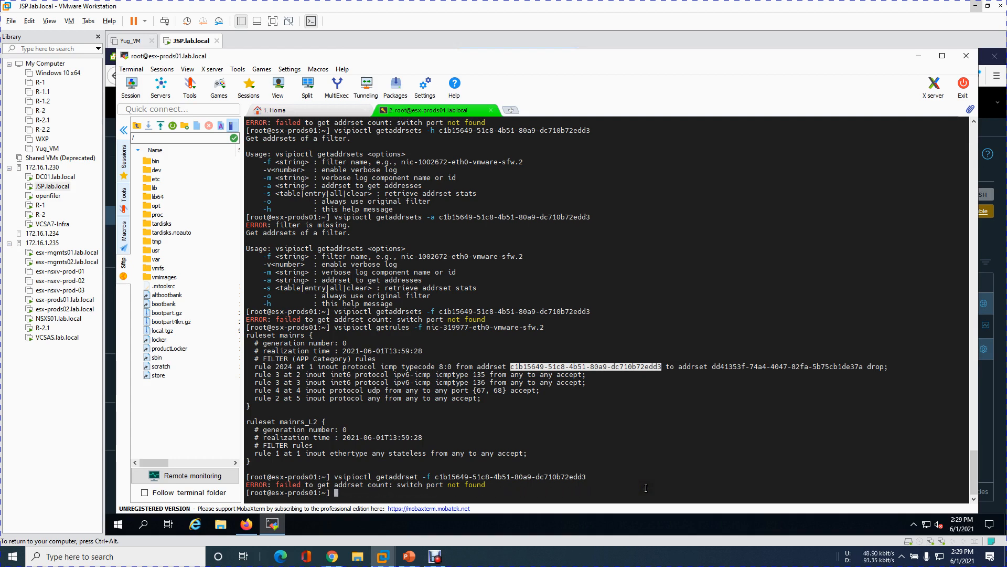
key("Return")
key("Return")
key("Return")
key("Return")
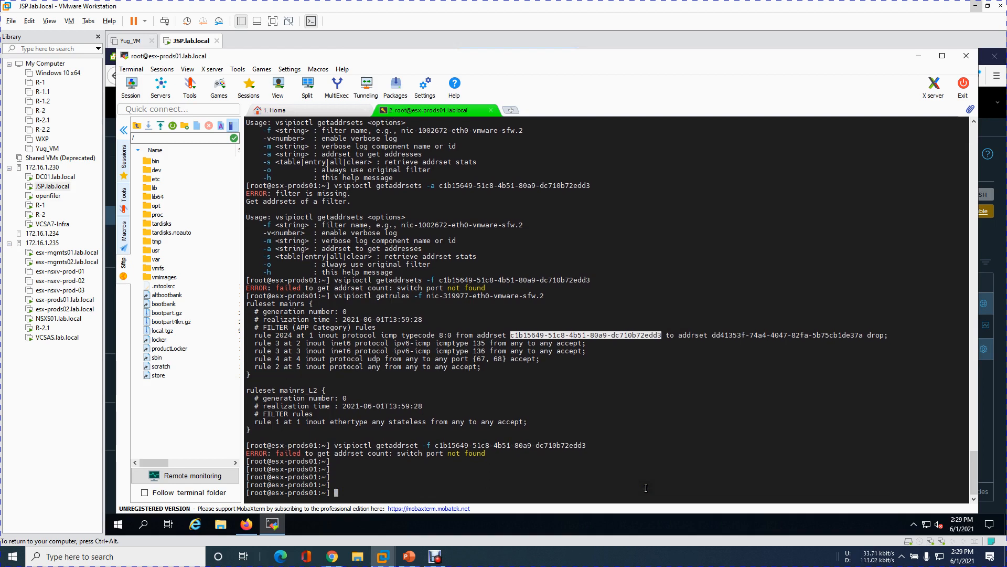
left_click(670, 483)
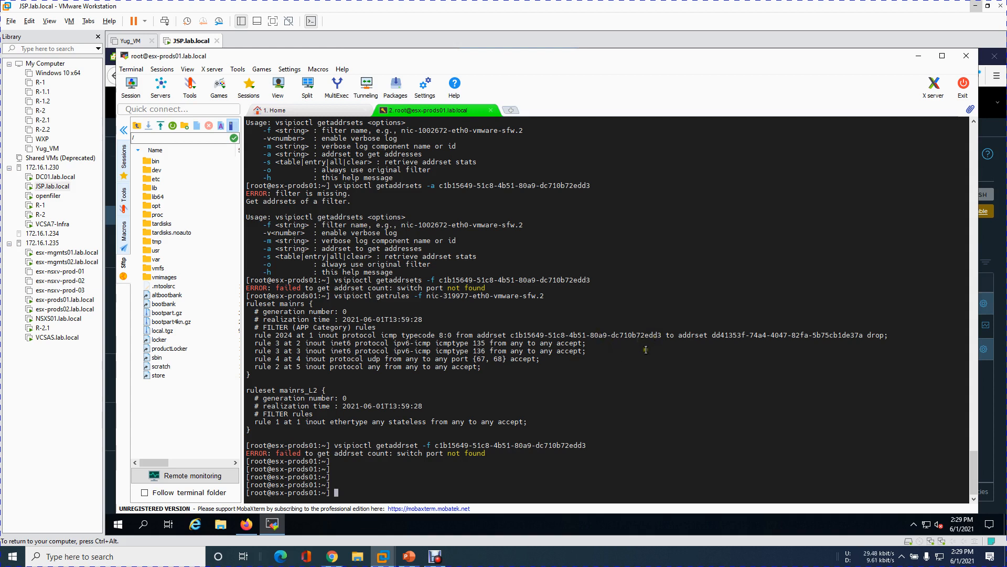
- Switch to the NSX-T Distributed Firewall, set the action of ICMP deny rule 2024 to Reject, publish it and refresh its policy status
left_click(919, 55)
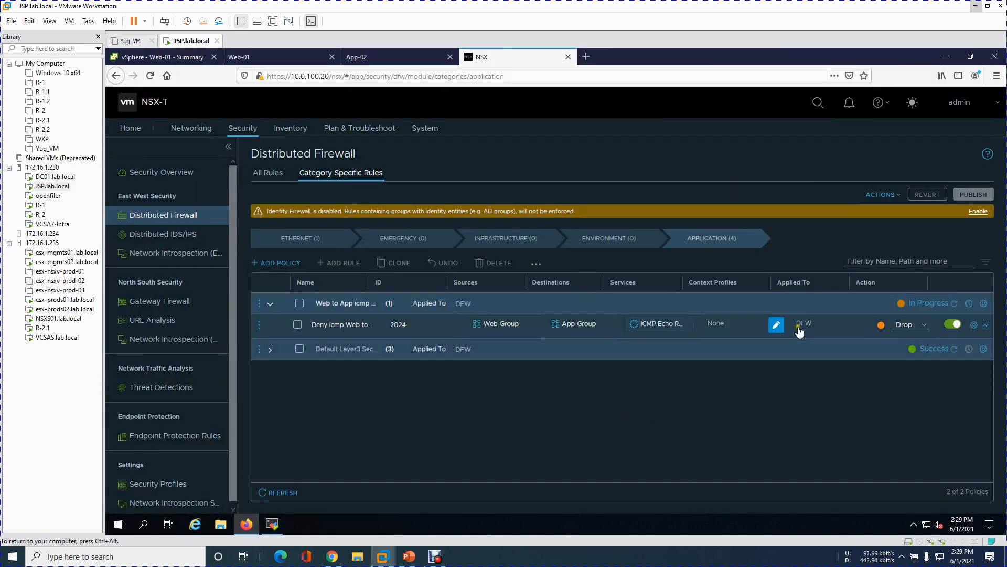
left_click(909, 326)
left_click(907, 363)
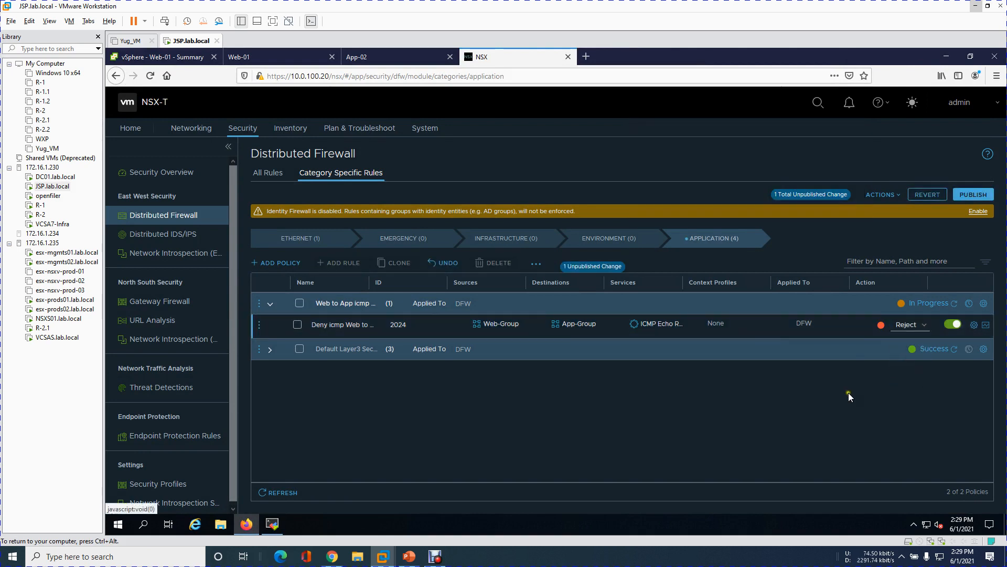
left_click(975, 195)
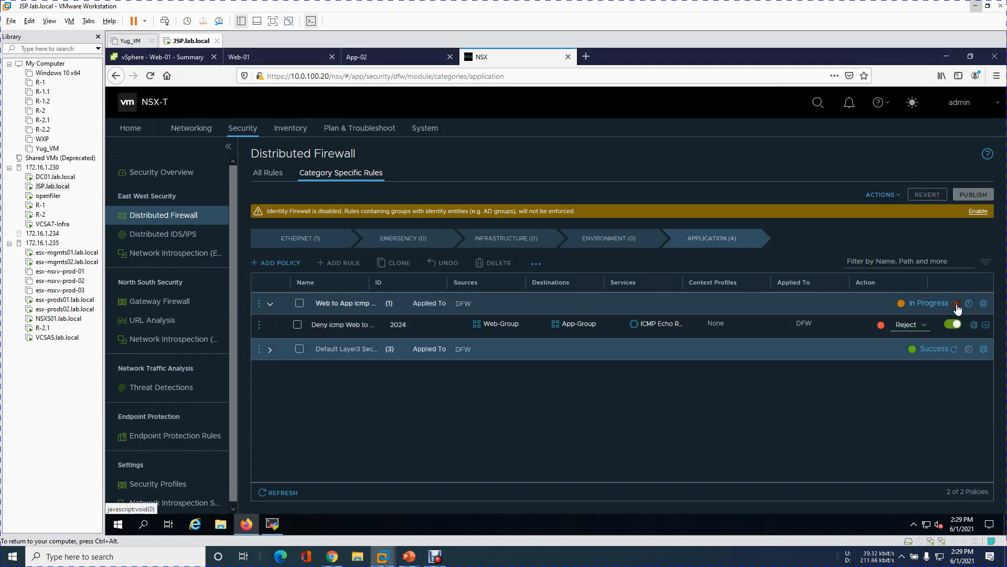
left_click(955, 304)
- Check the running pings in the Web-01 and App-02 consoles against the Reject rule, and return to NSX-T
left_click(290, 57)
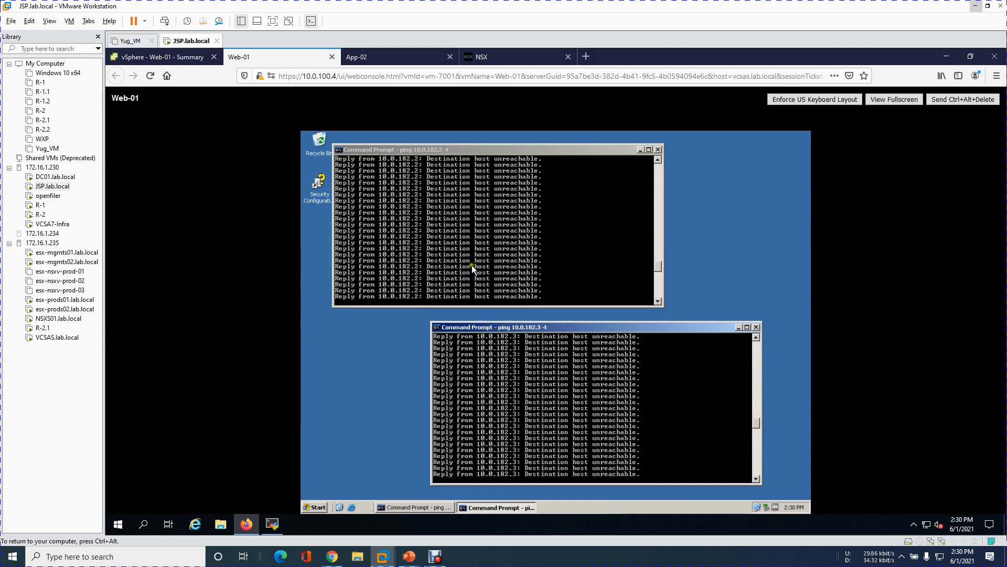
left_click(374, 53)
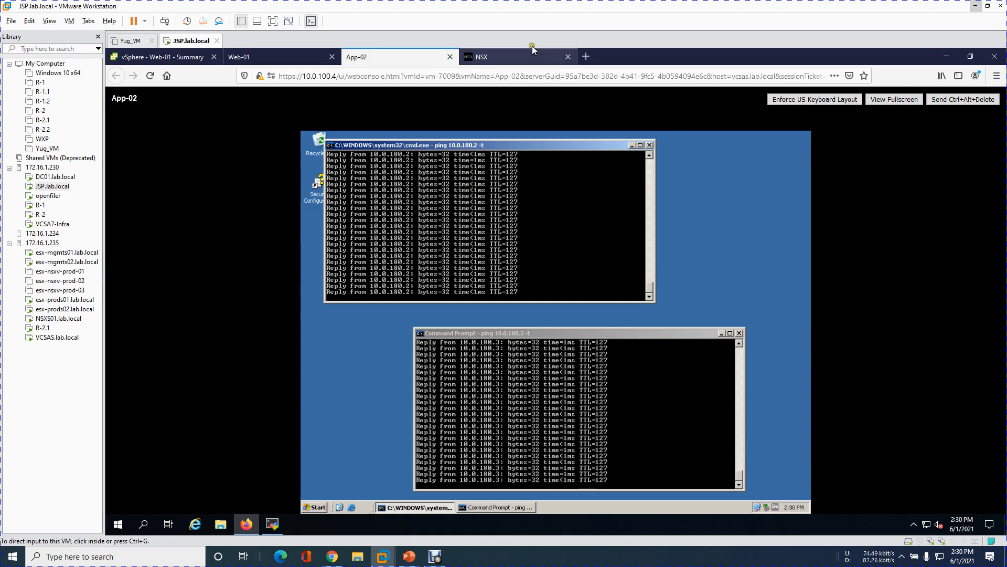
left_click(507, 56)
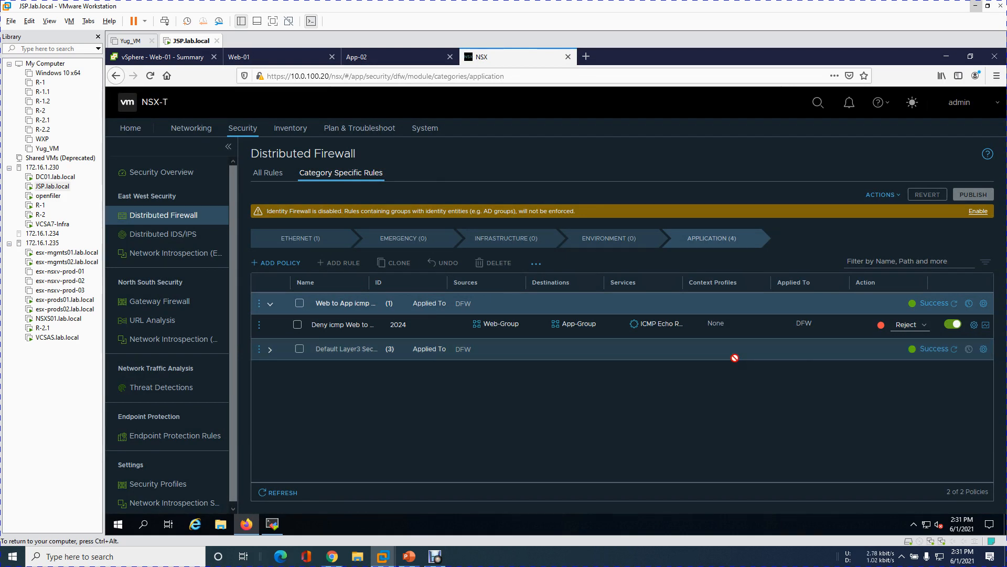
- Add a new policy containing one new rule in the Emergency category of the distributed firewall
left_click(427, 243)
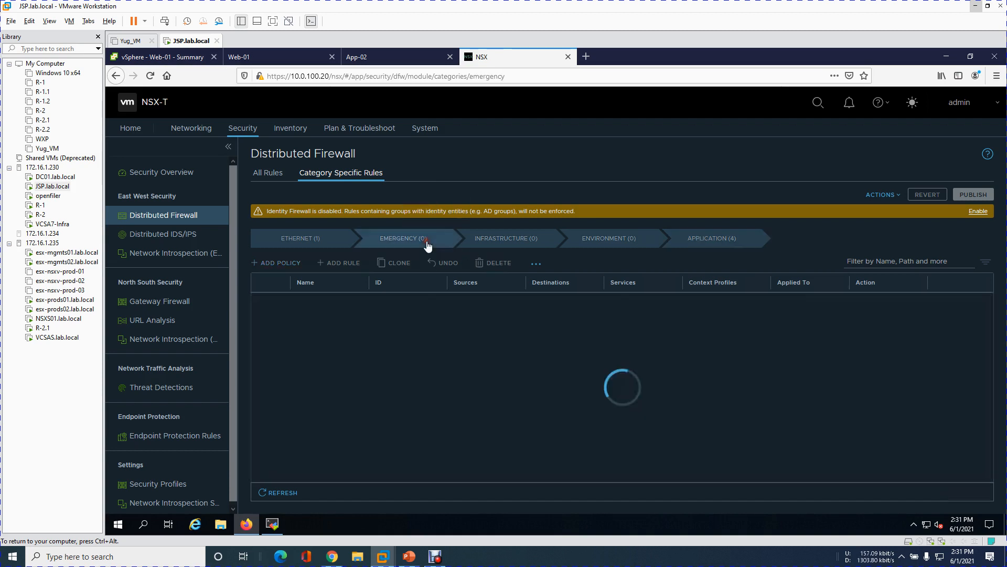
left_click(292, 263)
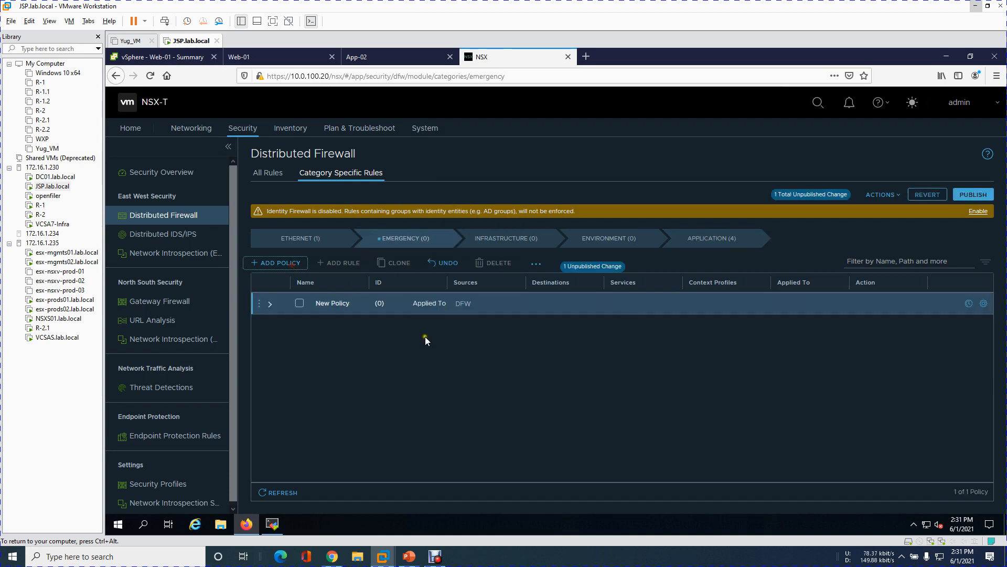
left_click(259, 304)
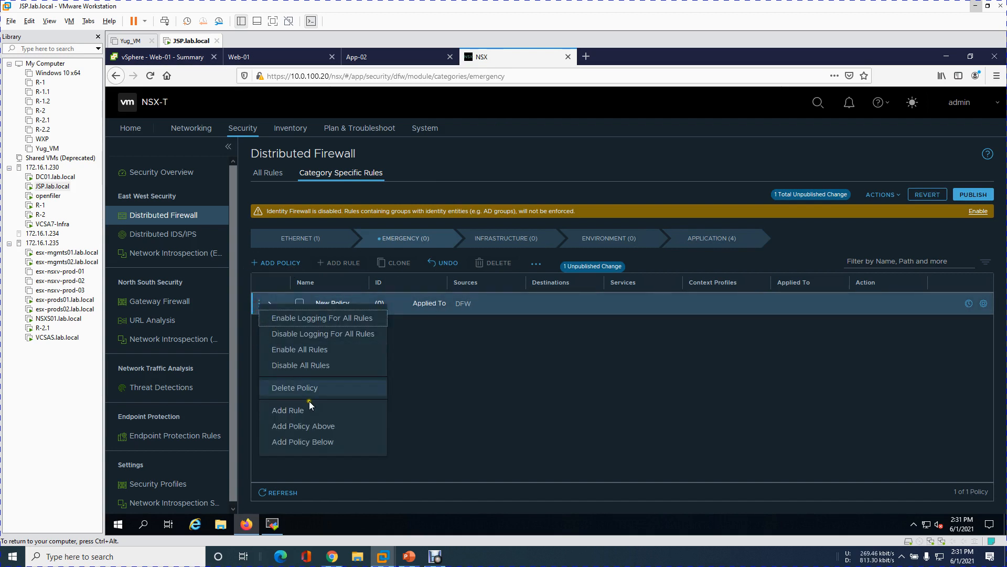
left_click(322, 413)
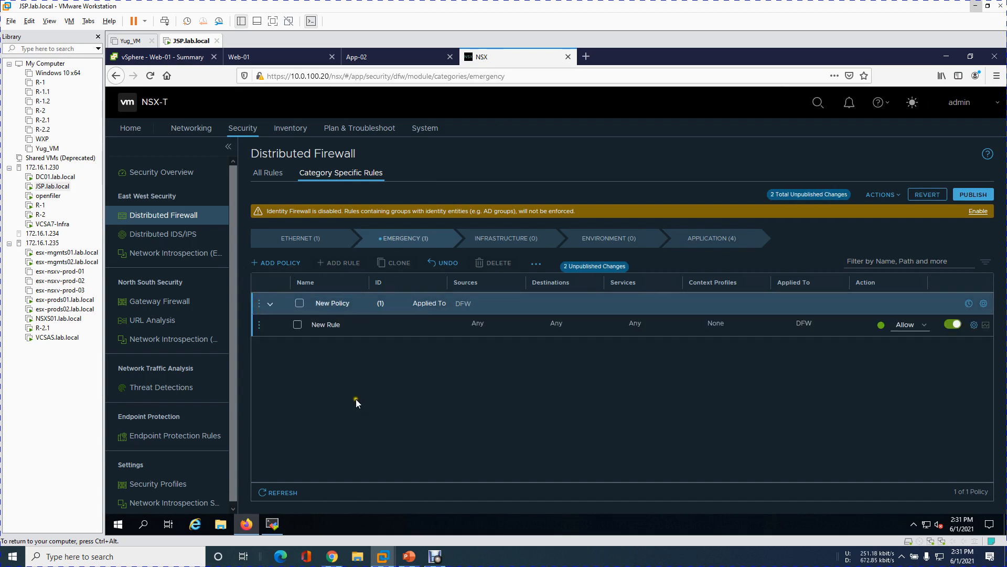
left_click(325, 325)
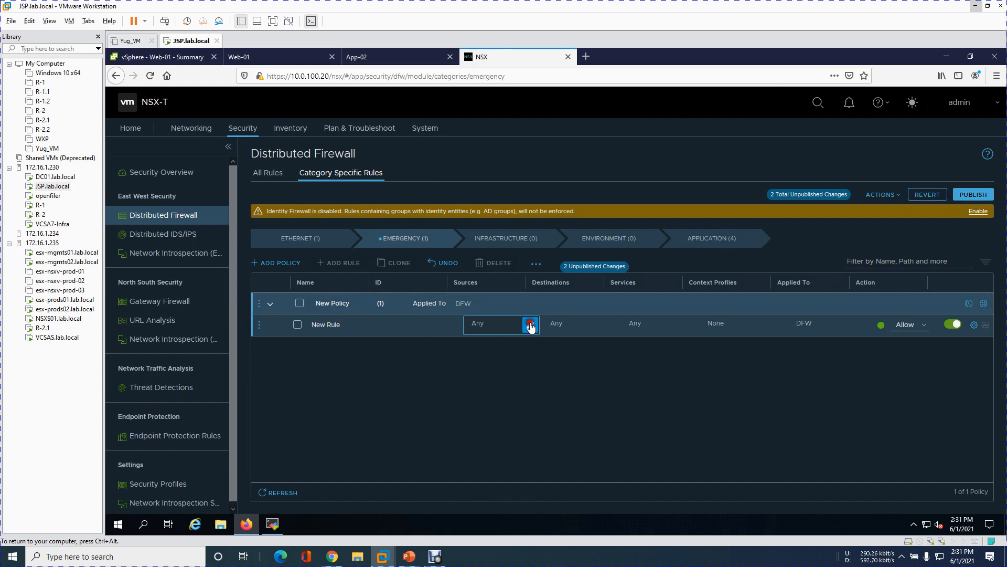
- Set the new Emergency rule's source to Web-Group and its destination to App-Group
left_click(531, 324)
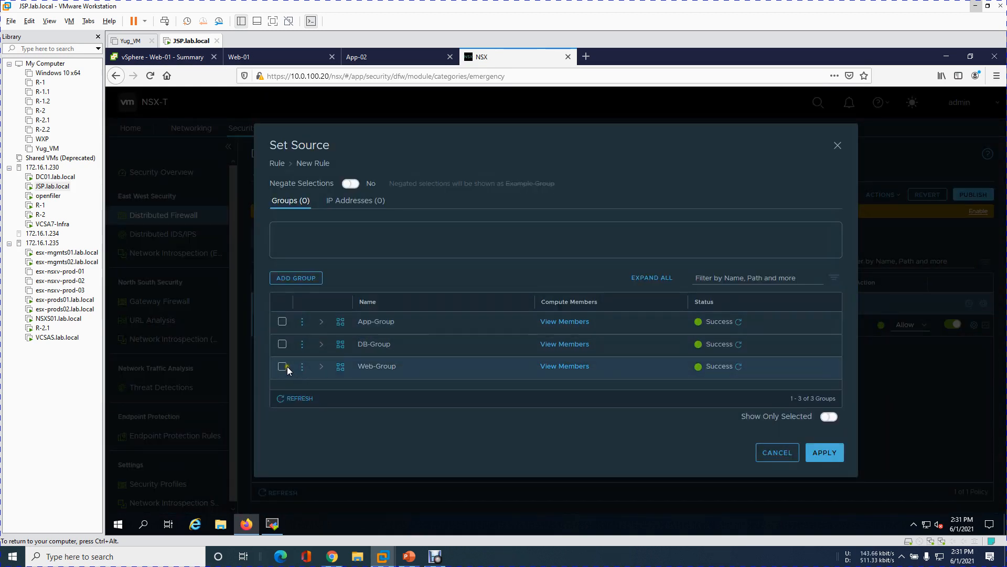
left_click(282, 366)
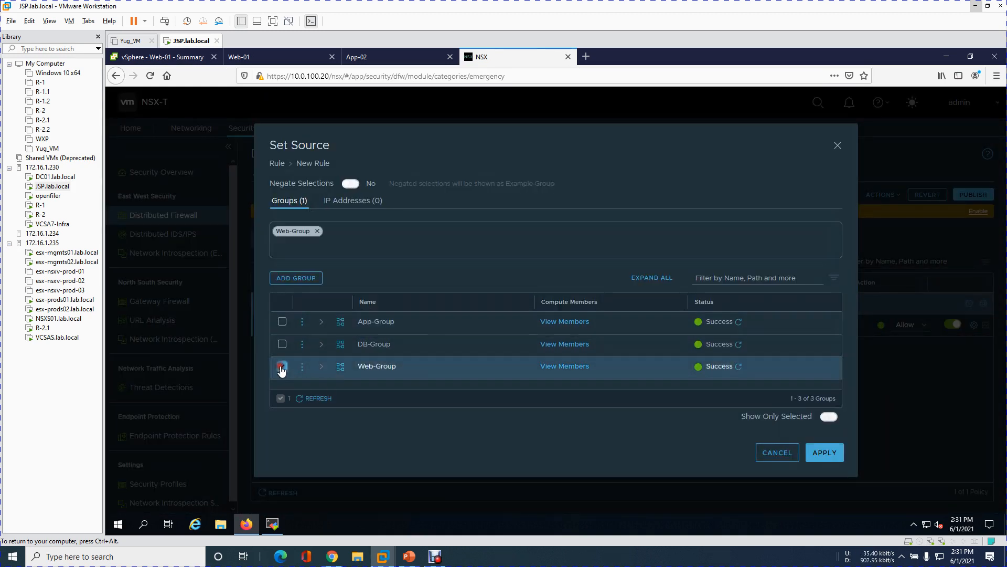
left_click(827, 454)
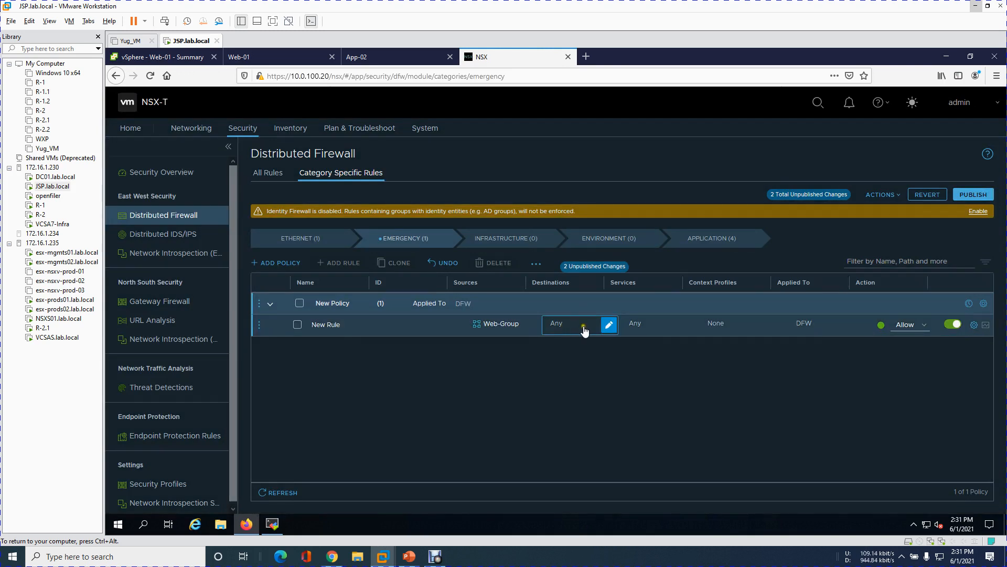
left_click(609, 326)
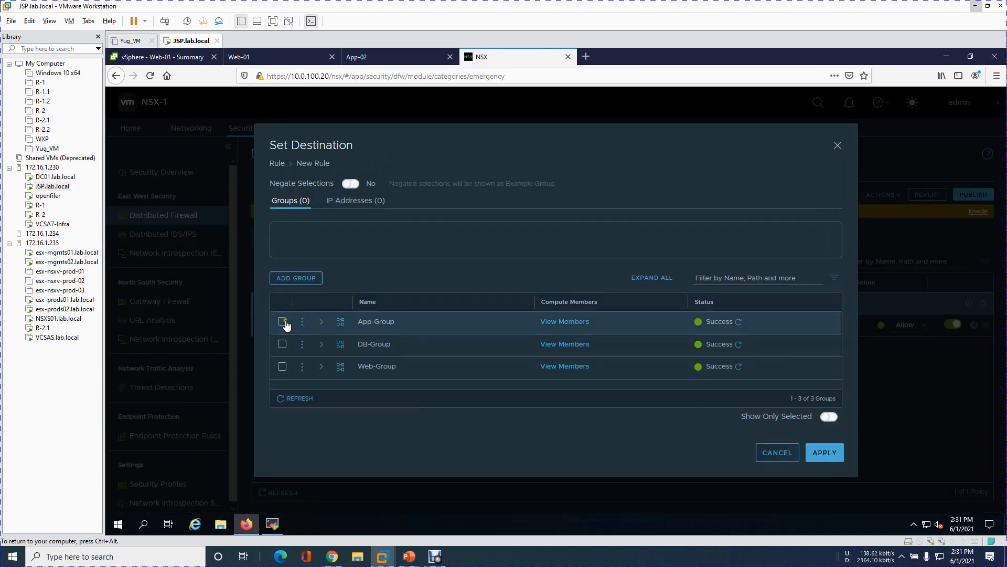
left_click(282, 321)
left_click(831, 451)
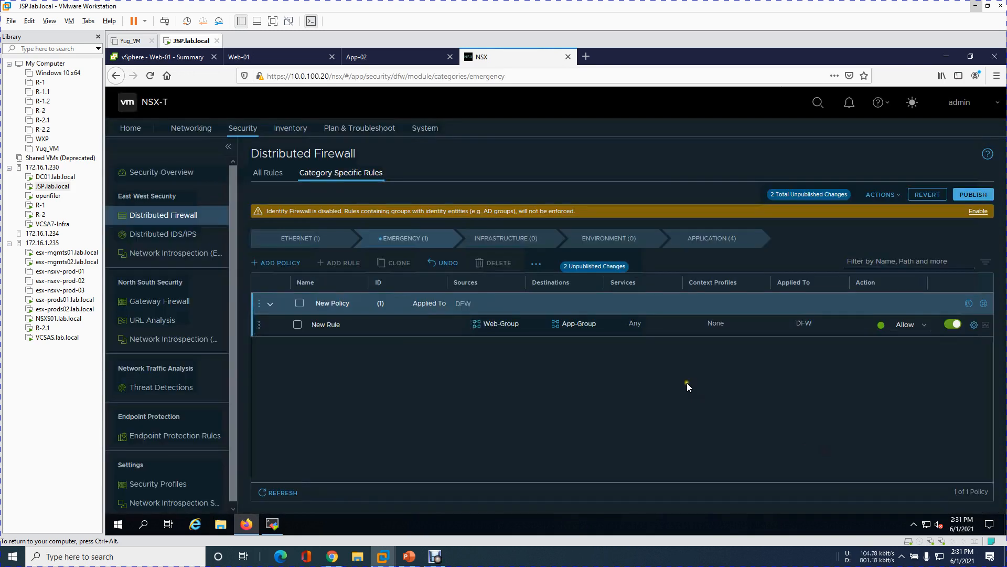
left_click(687, 324)
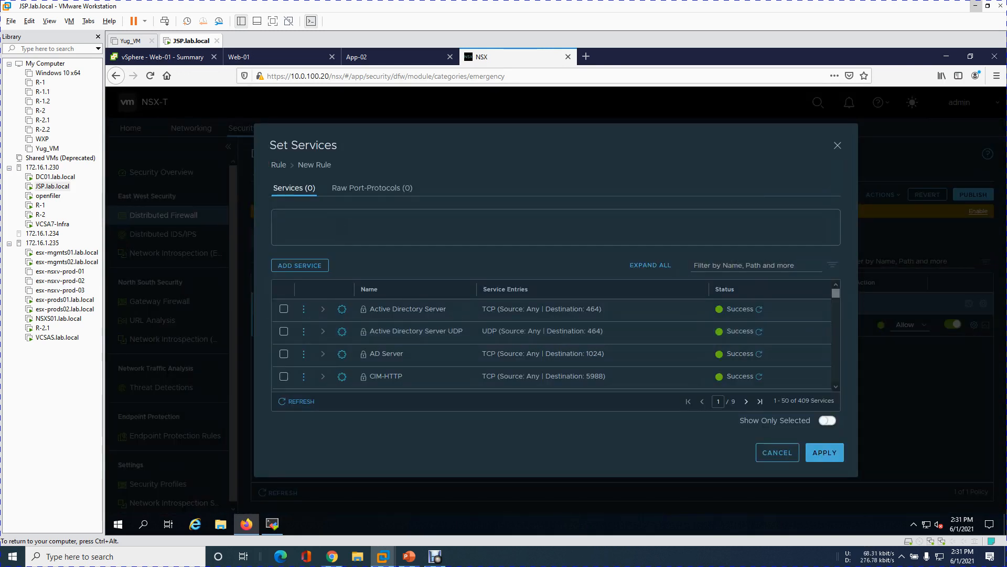
type("icmp")
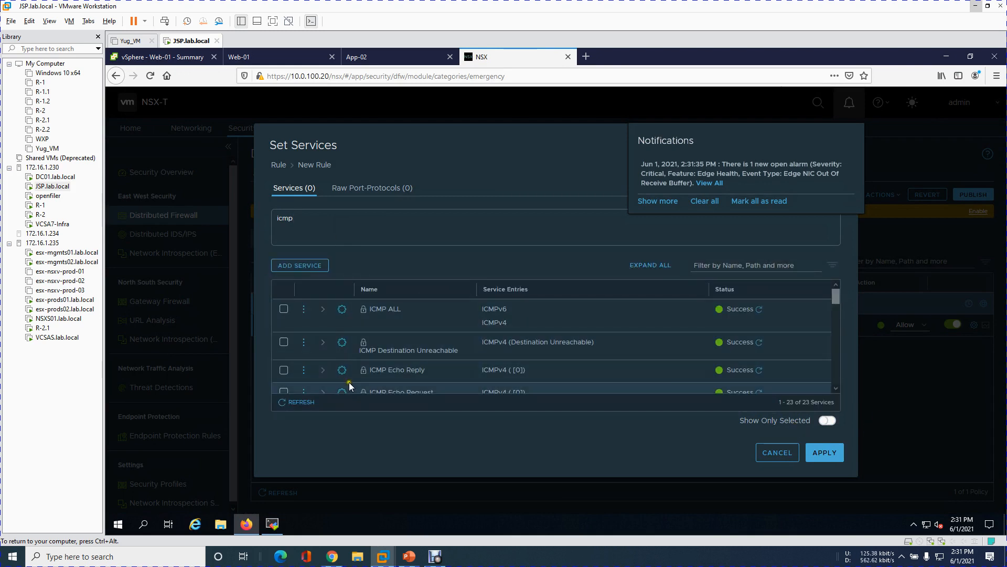
left_click(283, 391)
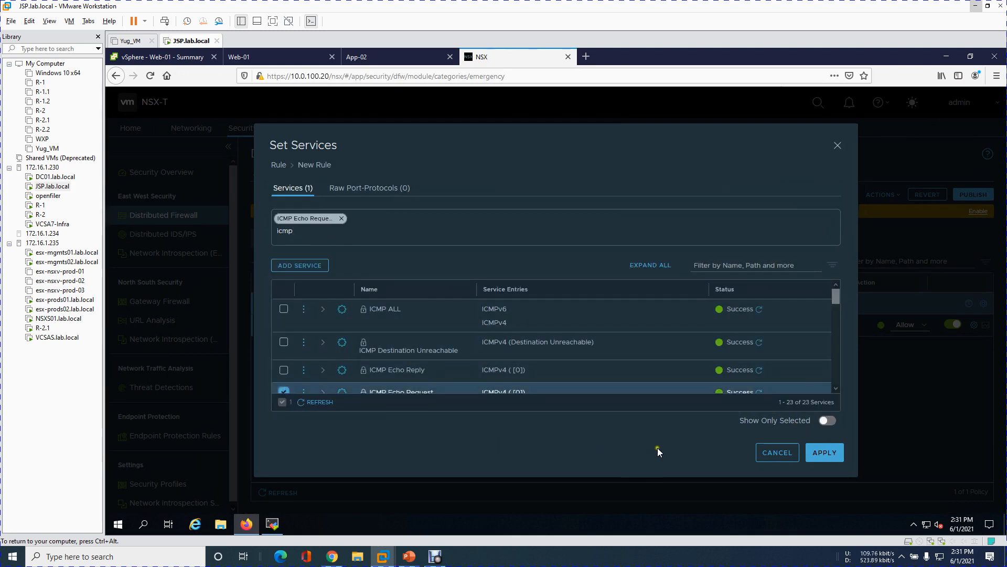
left_click(777, 457)
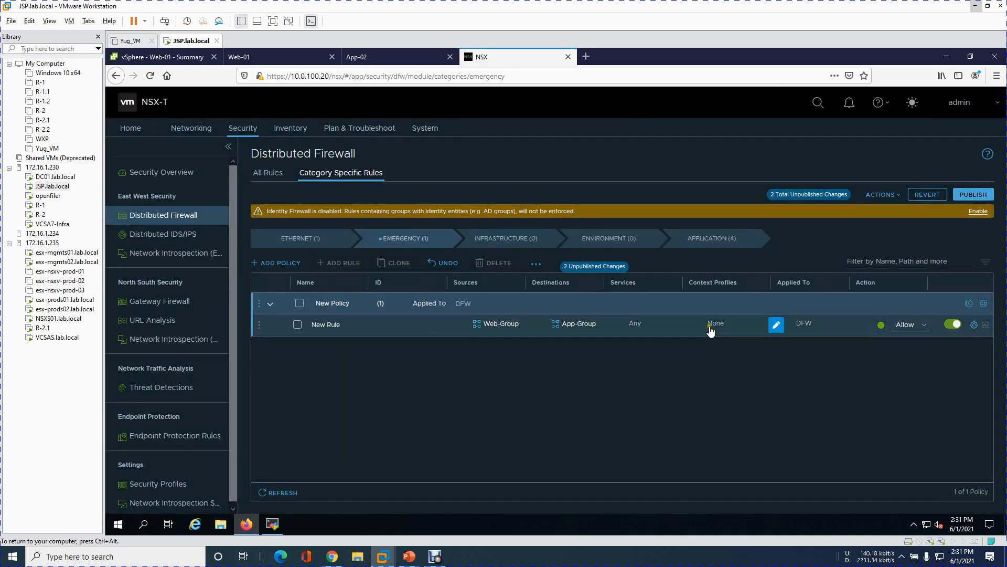
- Keep the new Emergency rule's action at Allow and publish the policy
left_click(911, 328)
left_click(973, 196)
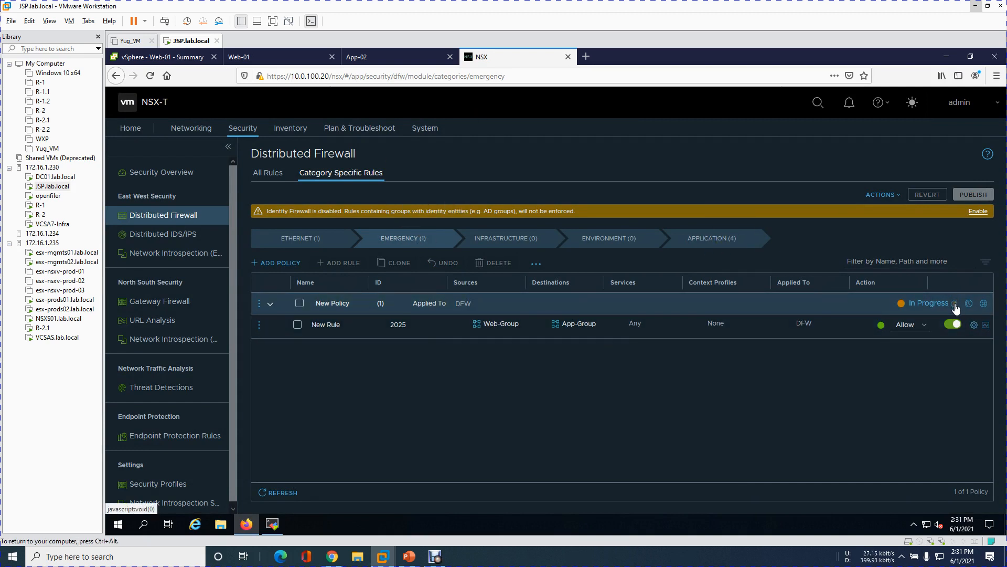
- Check the pings in the Web-01 and App-02 consoles with the Emergency allow rule published, and return to NSX-T
left_click(268, 57)
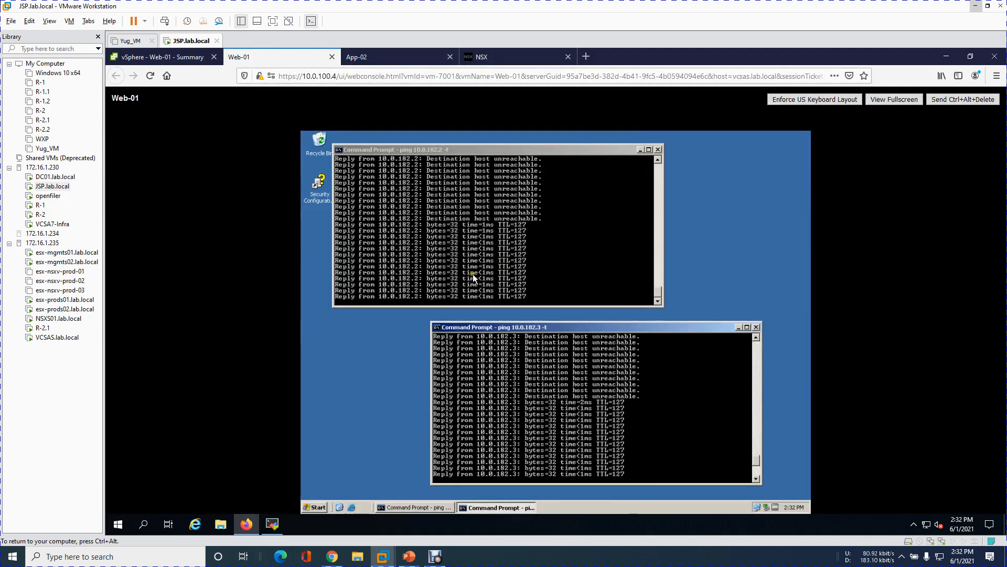
left_click(420, 55)
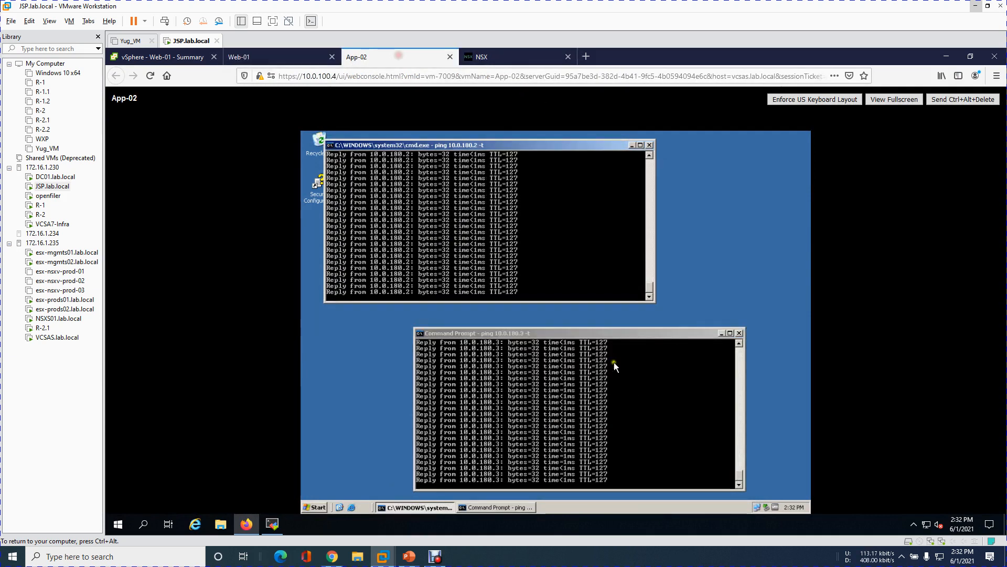
left_click(301, 59)
left_click(517, 58)
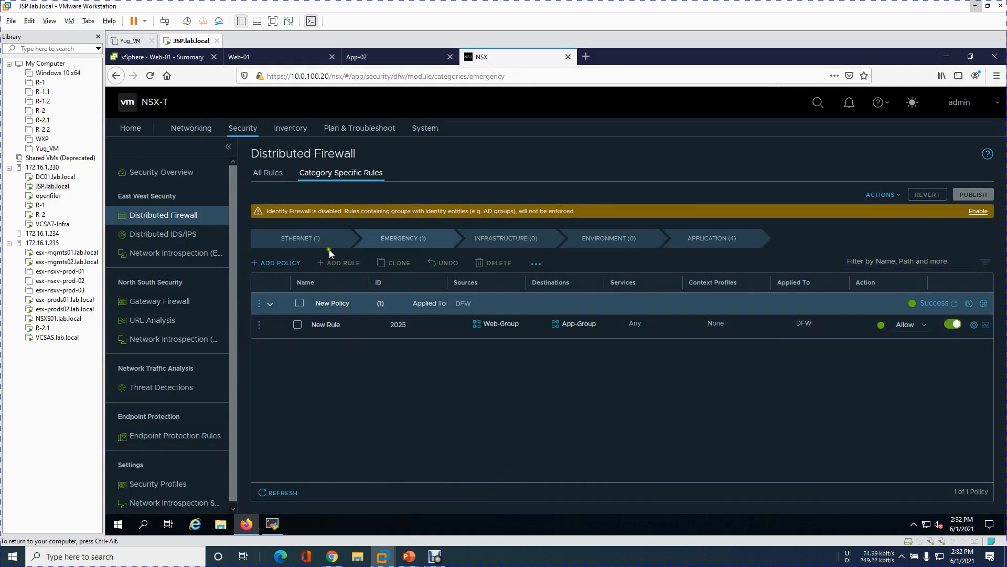
- Show all distributed firewall rules and expand New Policy and the Web to App icmp policy to compare their order and actions
left_click(269, 174)
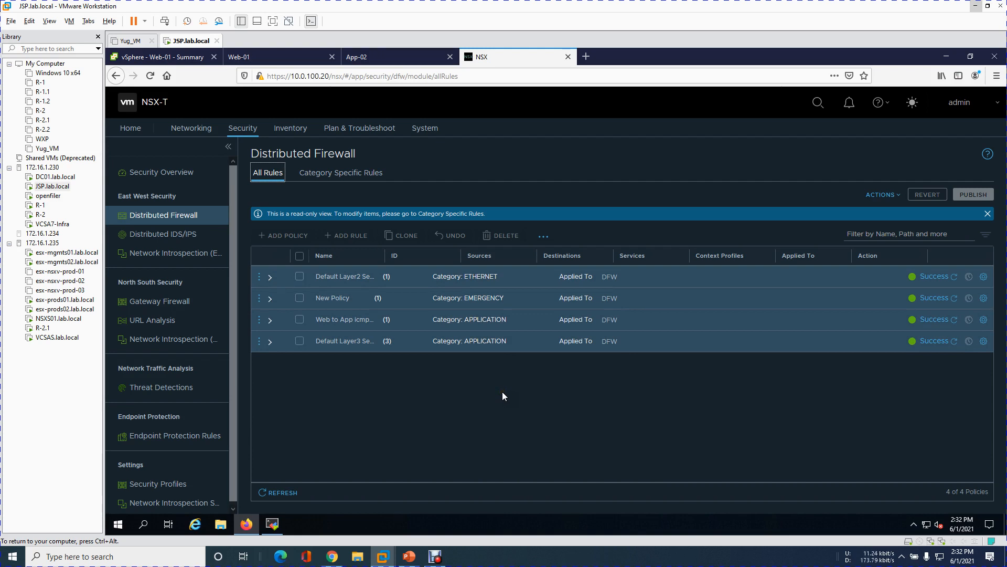
left_click(270, 302)
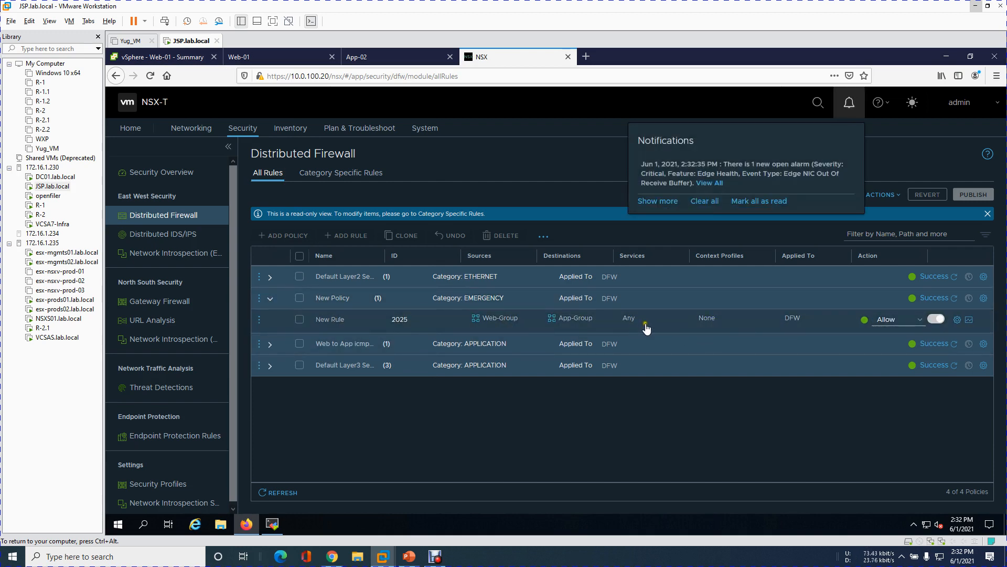
left_click(271, 345)
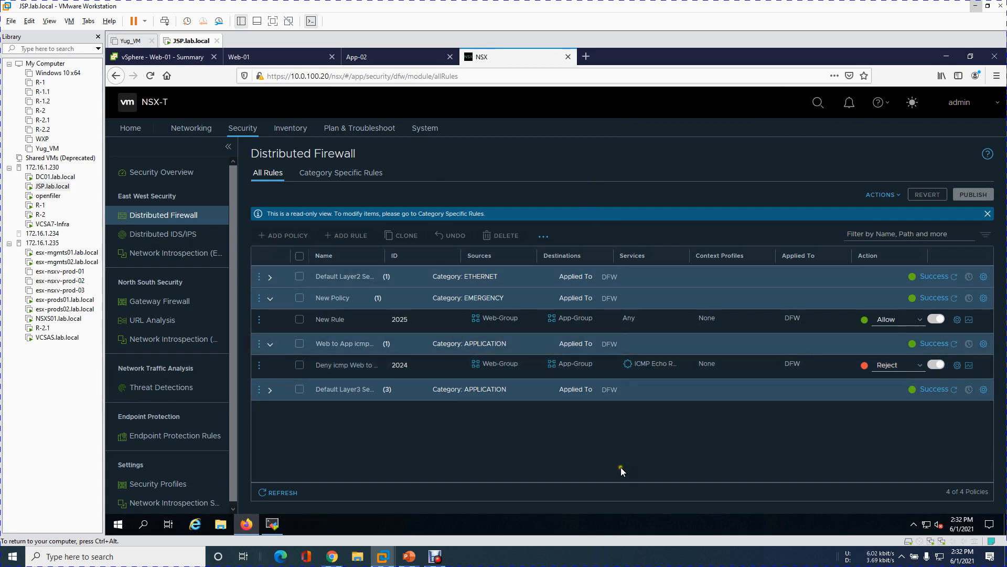
- Delete New Policy from the Emergency category of the distributed firewall, publish the deletion and refresh the rule list
left_click(341, 173)
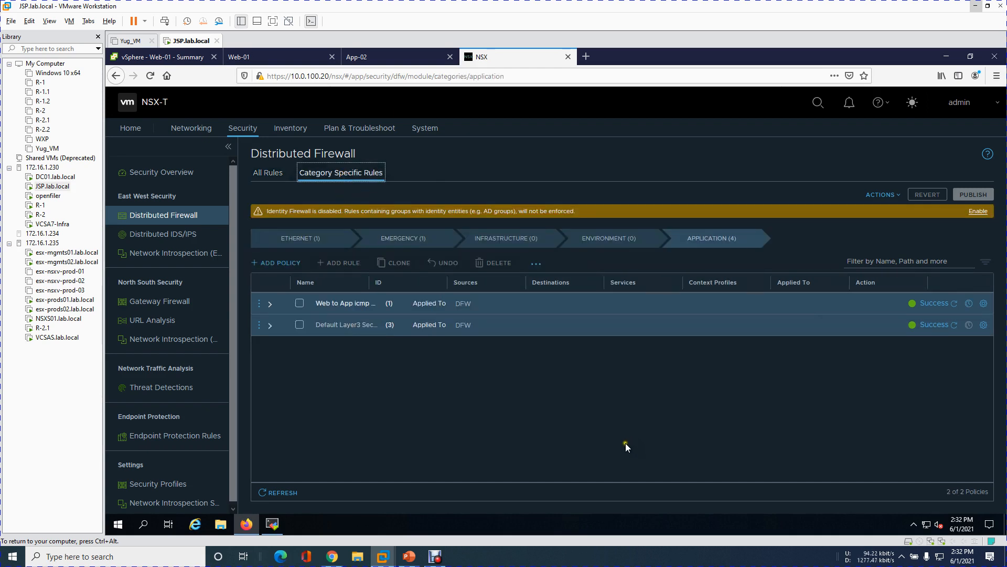
left_click(419, 241)
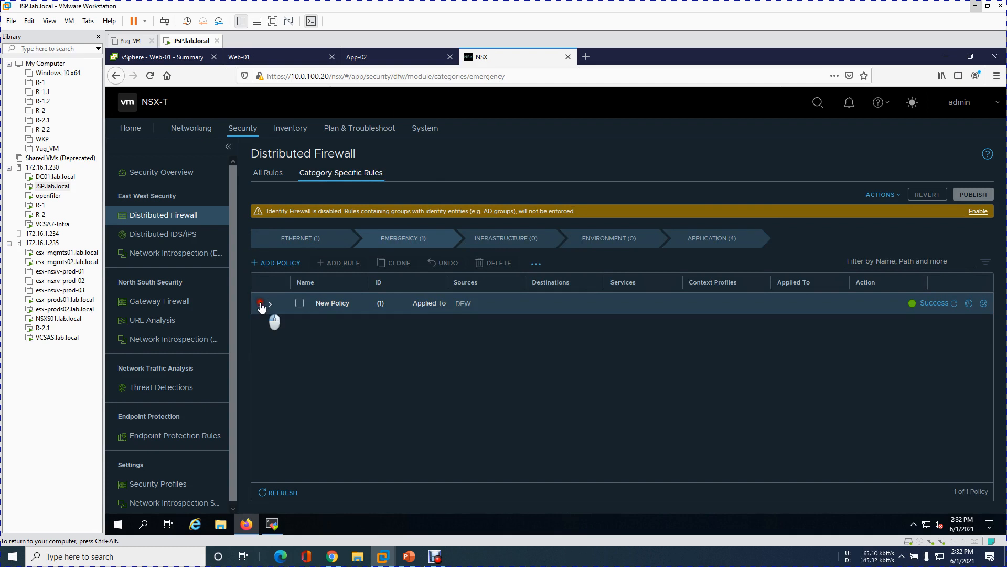
left_click(260, 304)
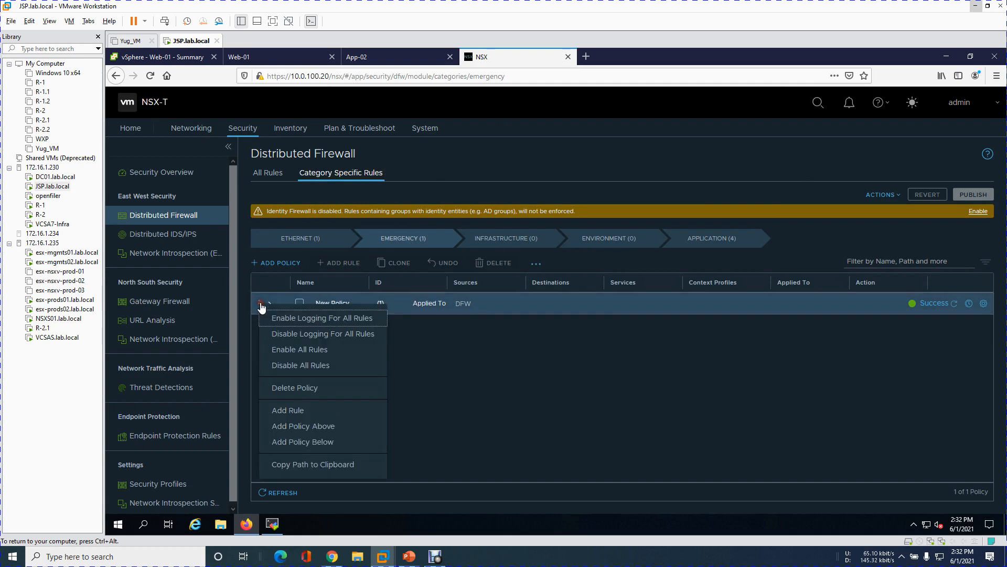
left_click(319, 391)
left_click(973, 193)
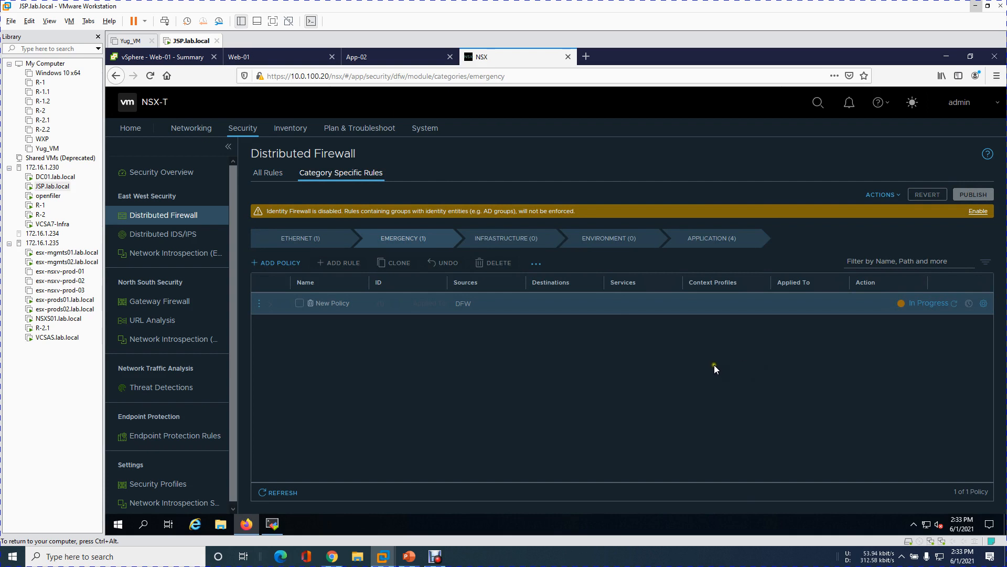
left_click(283, 491)
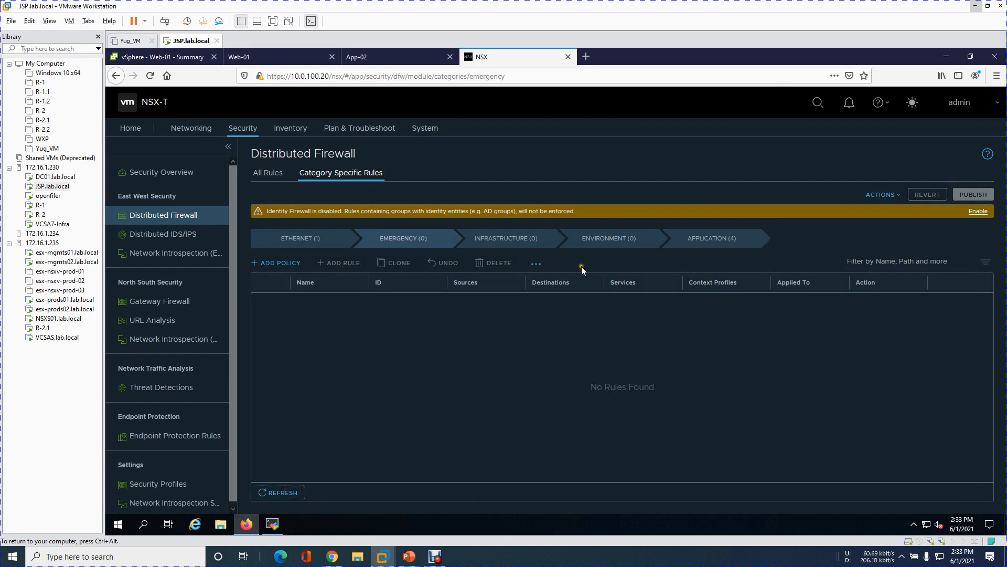
- Show the Application category policies and check the pings in the Web-01 and App-02 consoles without the Emergency policy
left_click(703, 245)
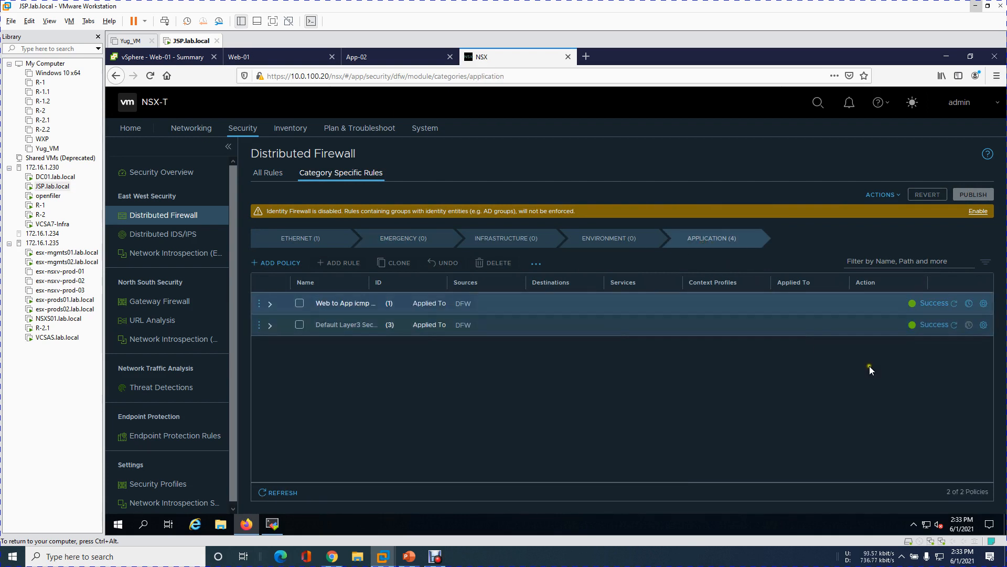
left_click(274, 61)
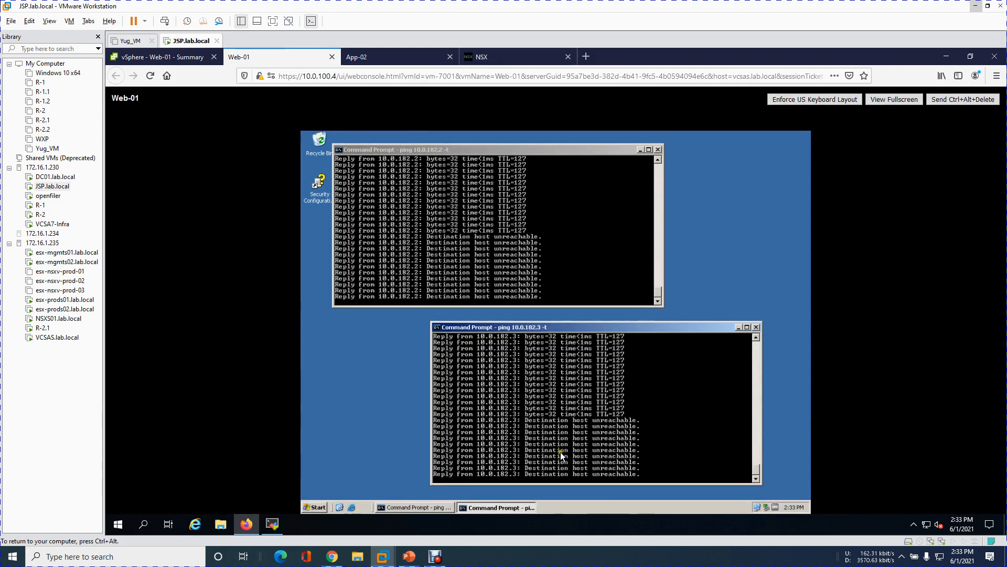
left_click(380, 52)
left_click(261, 56)
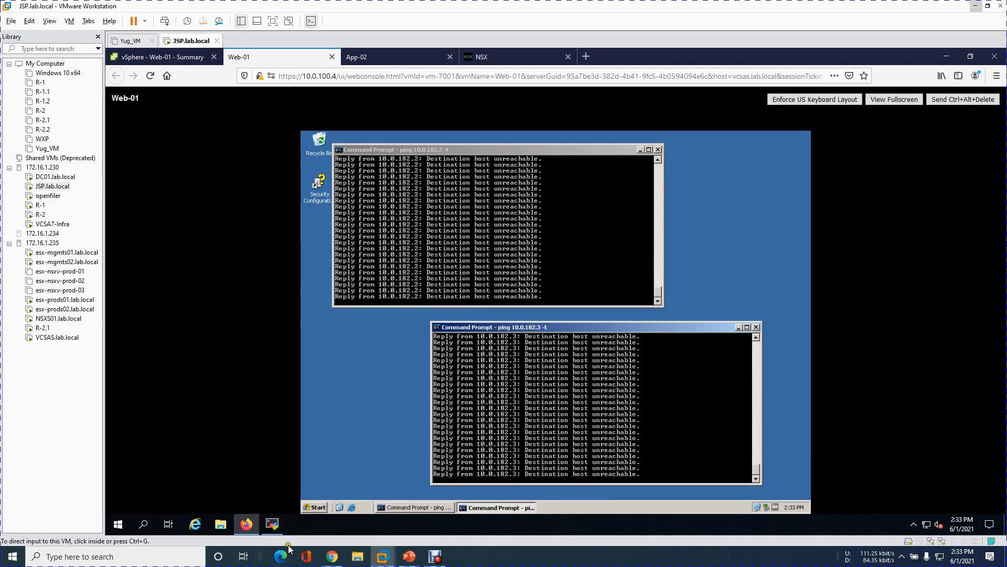
- Switch to the MobaXterm session on esx-prods01 and run "summarize-dvfilter | less -p Web-01"
left_click(272, 523)
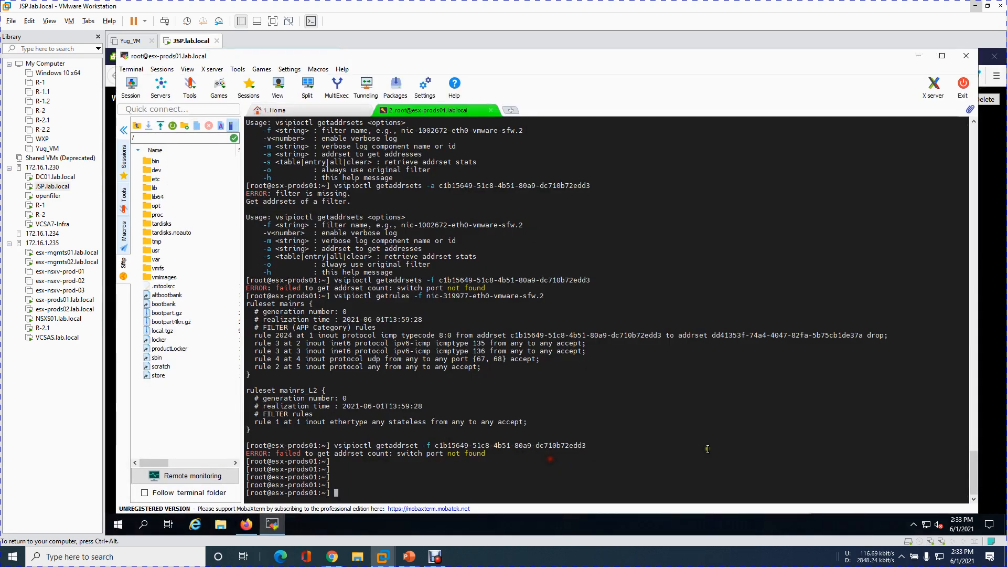
key("Up")
key("Up")
key("Up")
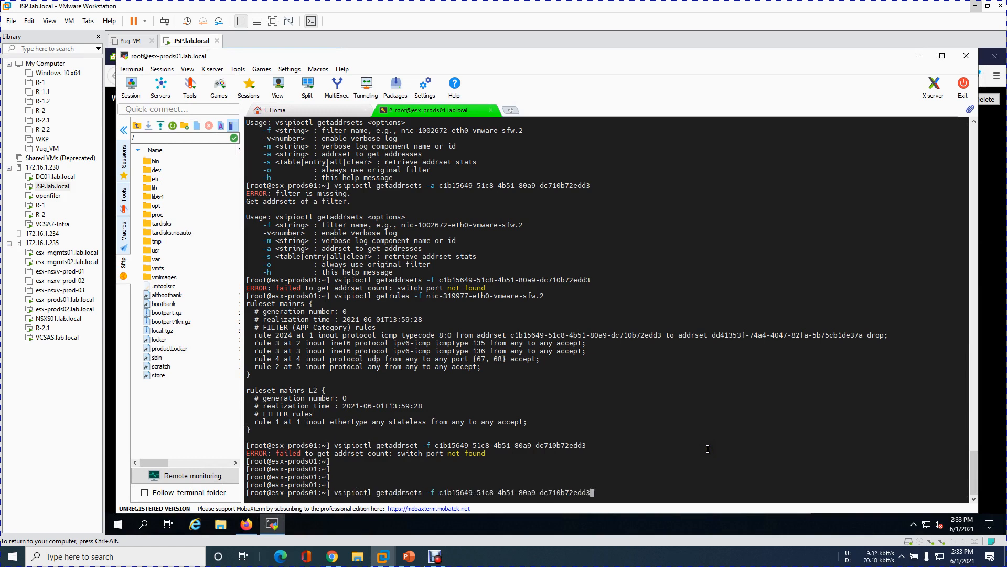
key("Up")
key("Up")
key("Up")
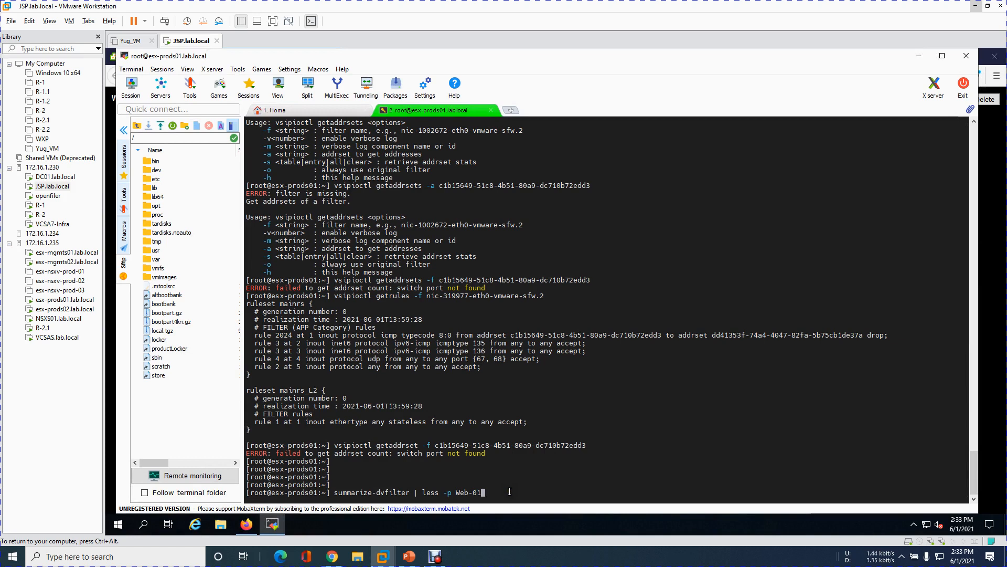
key("Return")
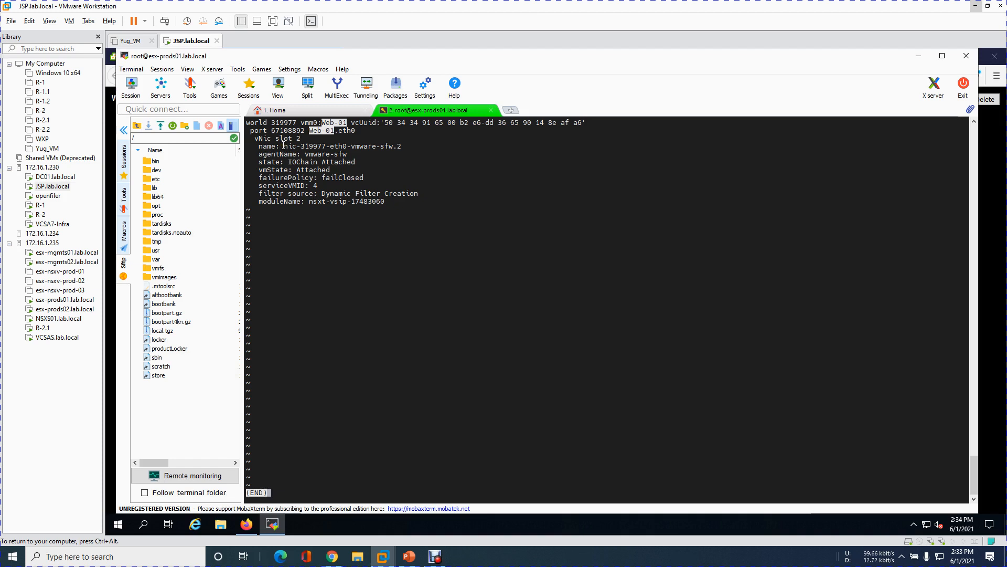
- Copy Web-01's filter name nic-319977-eth0-vmware-sfw.2 from the output and quit the pager
left_click_drag(286, 146, 397, 146)
key("ctrl+c")
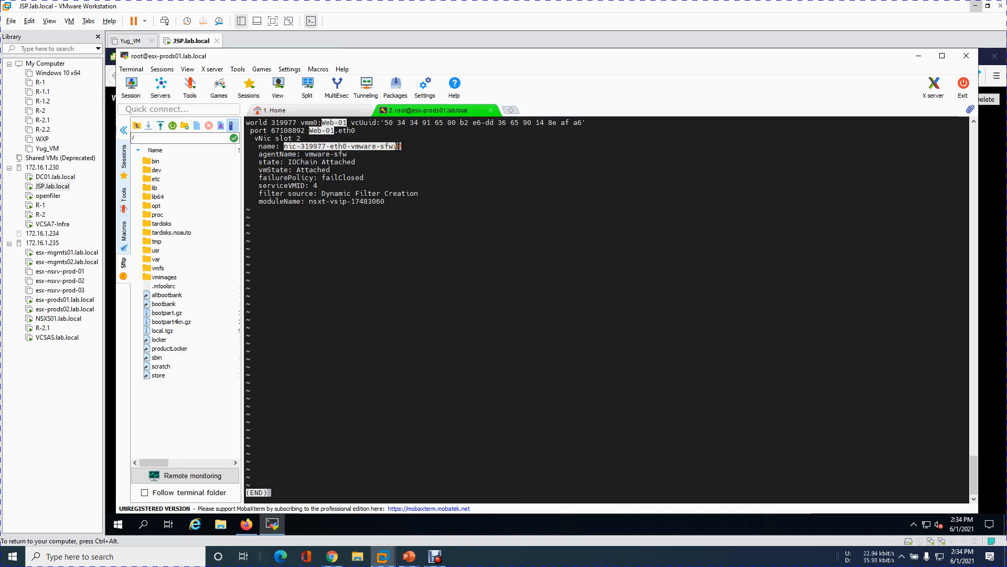
right_click(397, 146)
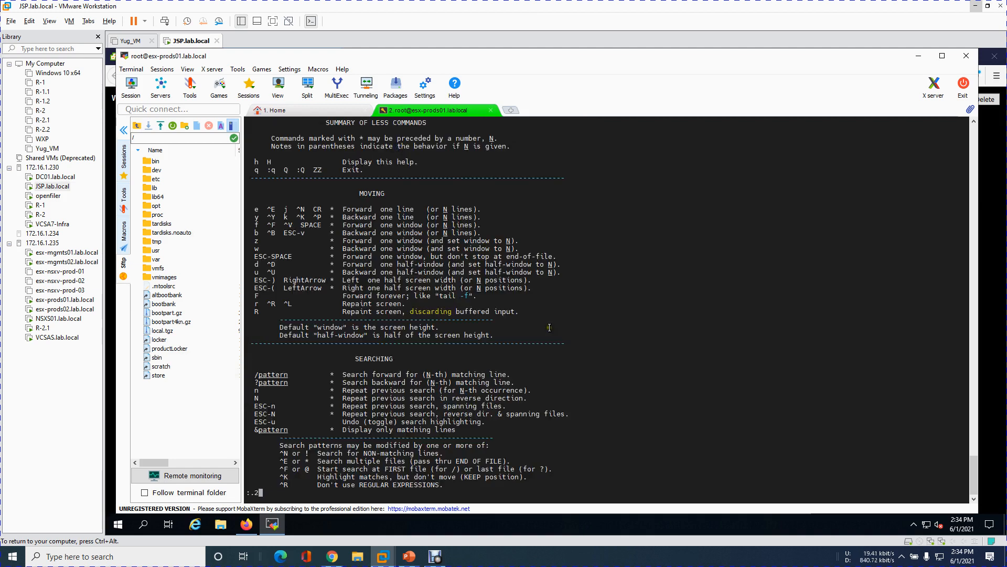
key("BackSpace")
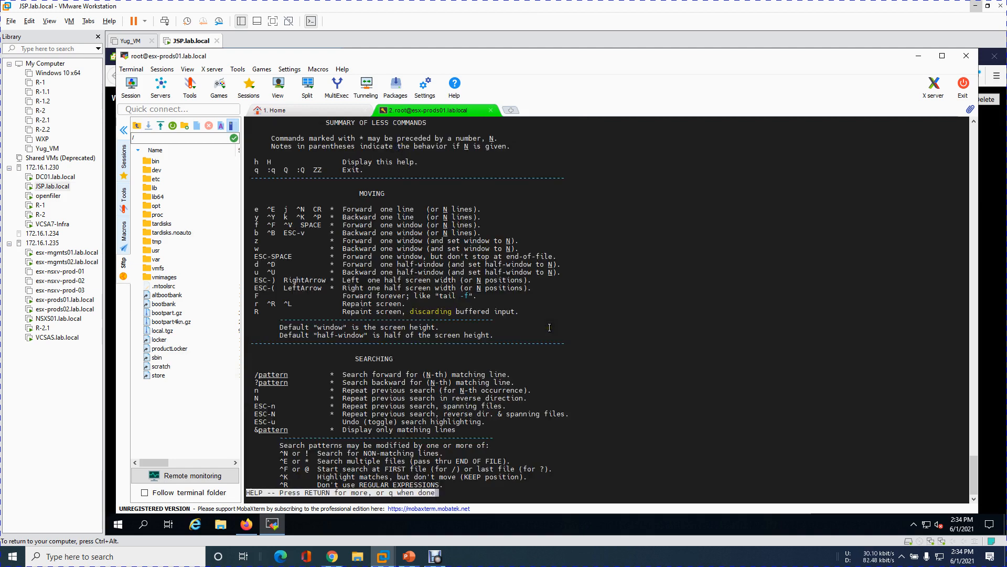
key("q")
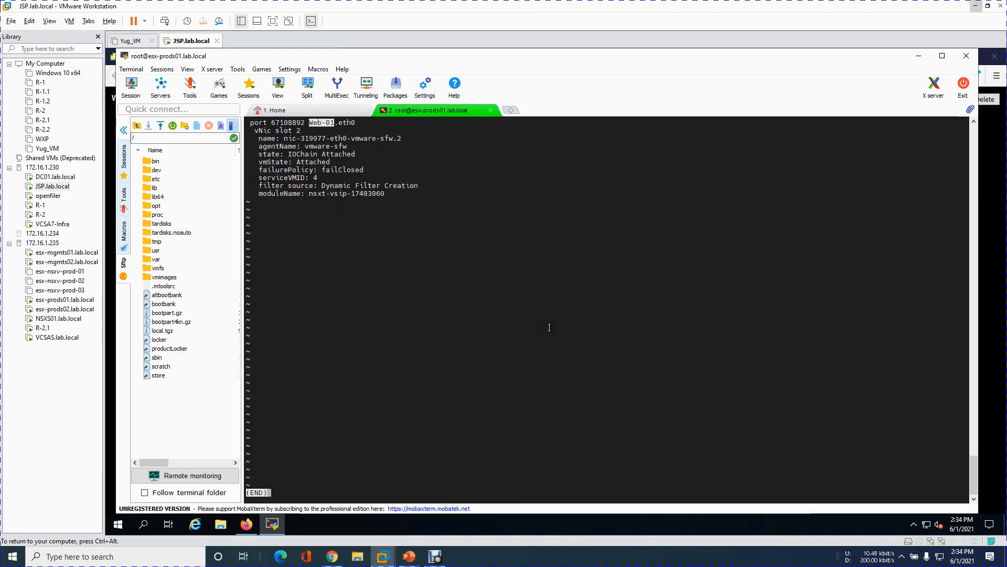
key("colon")
key("q")
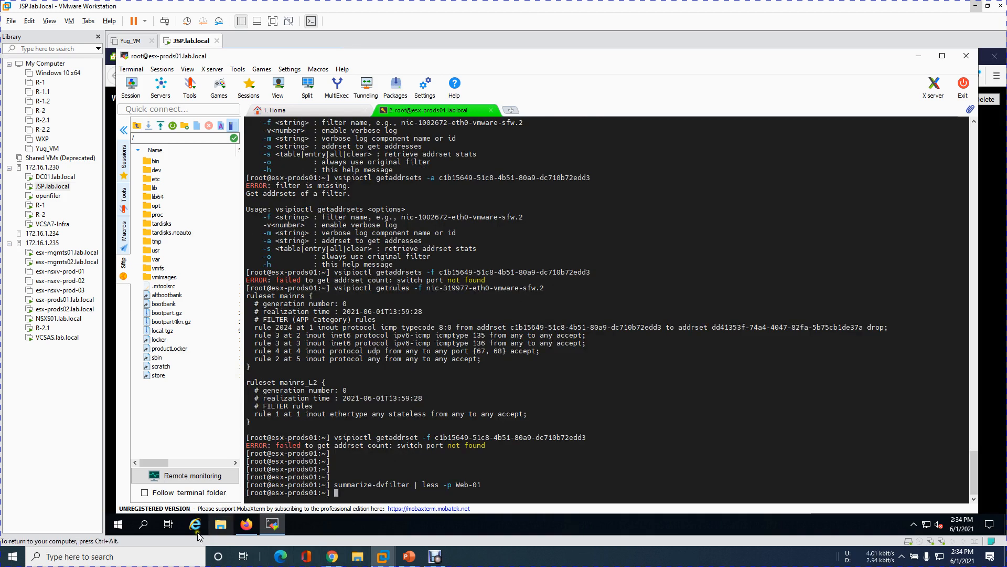
- Open Notepad, note the copied filter name under the heading Web-01, and start an App heading below it
right_click(120, 526)
left_click(158, 475)
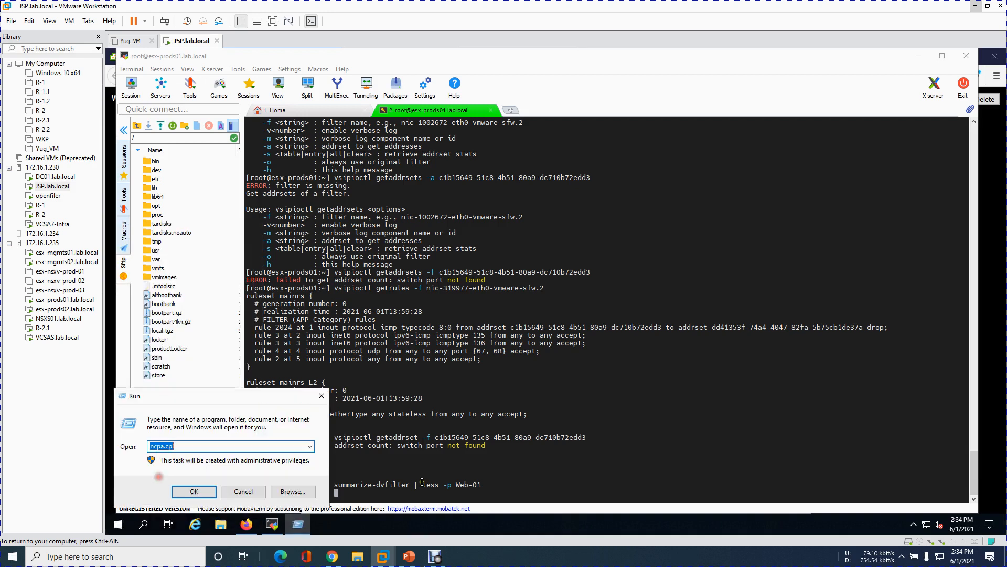
type("notepad")
key("Return")
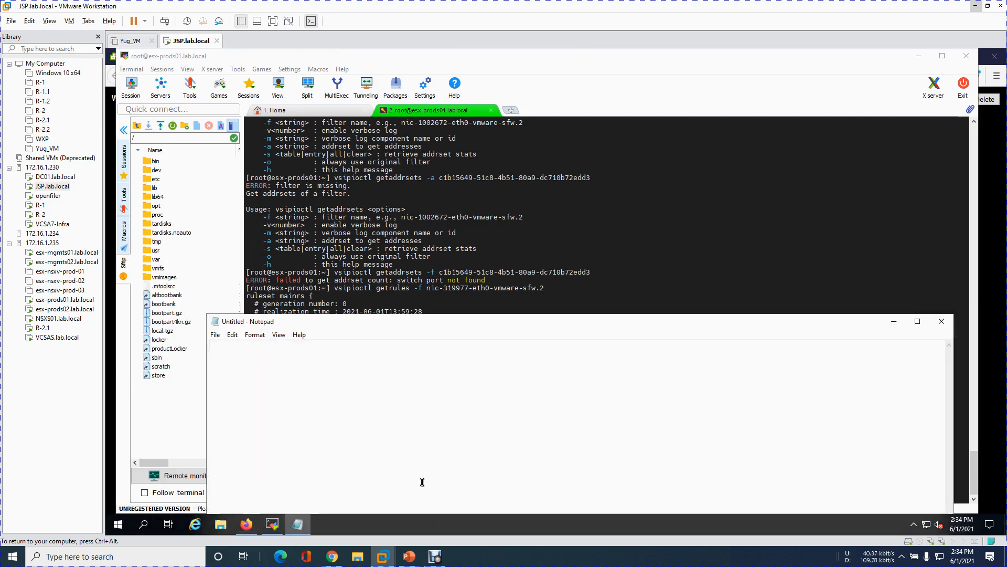
key("ctrl+v")
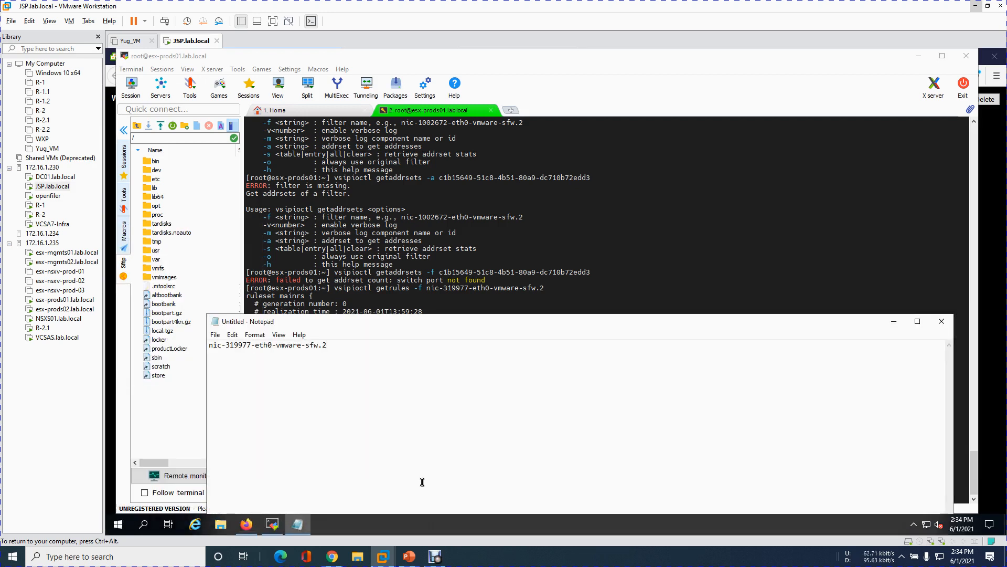
key("Return")
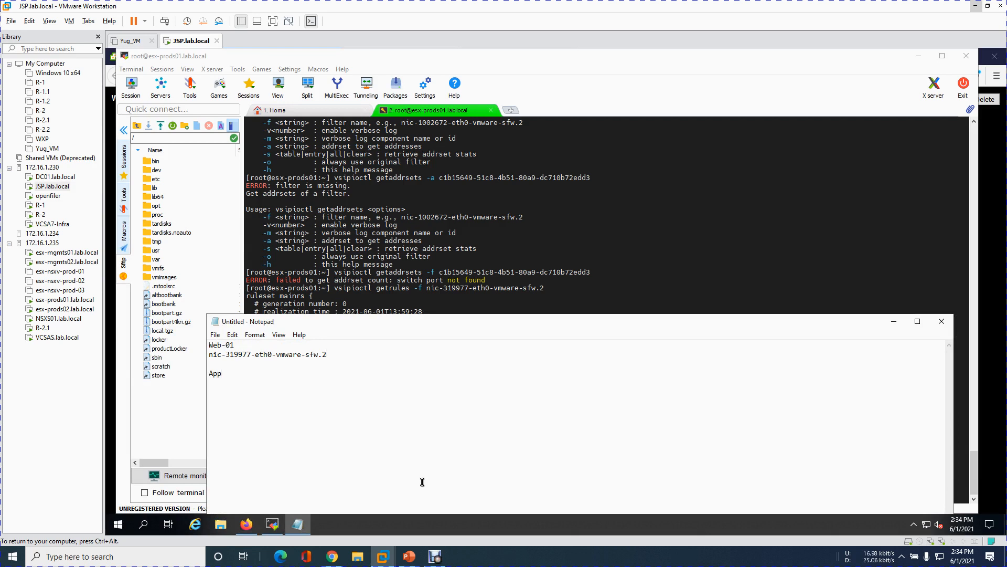
- Return to the esx-prods01 session, run "summarize-dvfilter | less -p App-01", look through the filter list and quit the pager
left_click(272, 524)
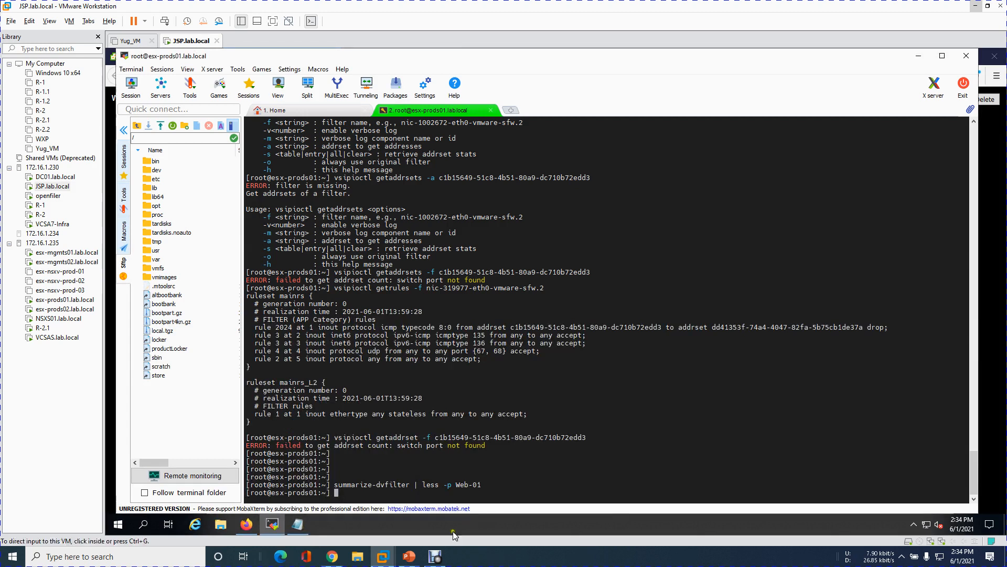
key("Up")
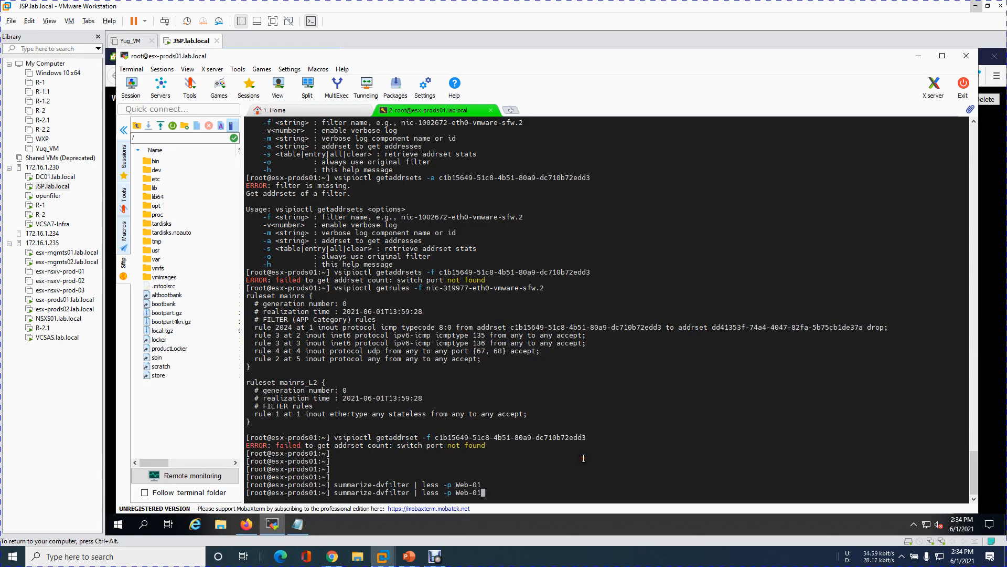
key("BackSpace")
key("BackSpace")
key("BackSpace")
type("App")
key("Return")
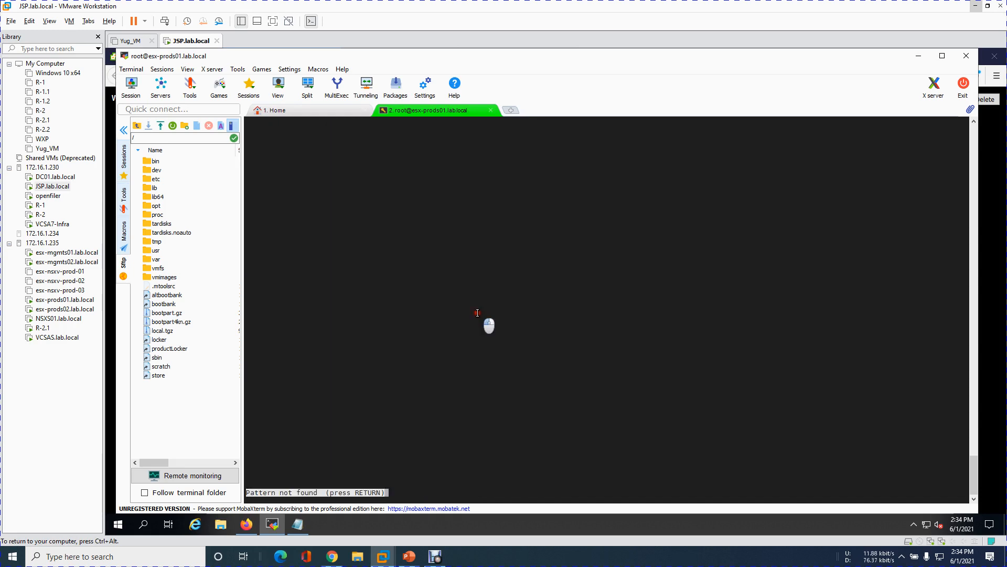
key("Return")
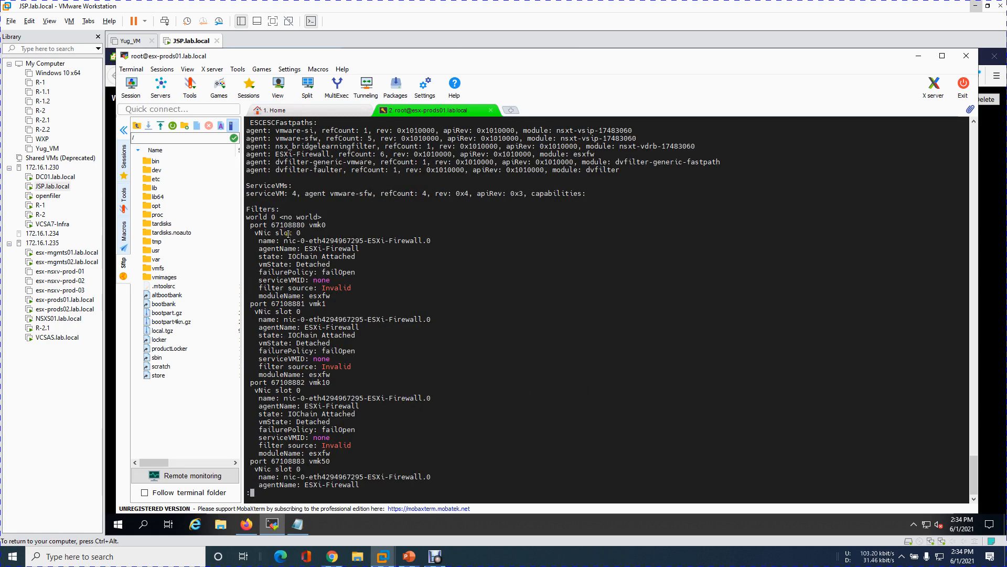
scroll(510, 346, "down", 15)
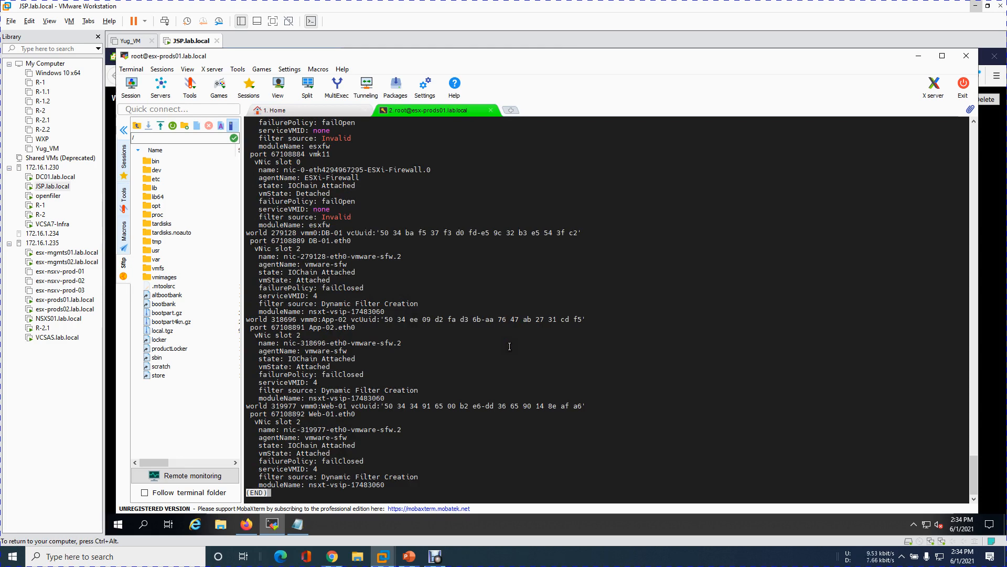
type(":")
type("q")
- Rerun "summarize-dvfilter | less -p App-01" and locate the App-02 entry near the end of the filter list
key("Up")
key("BackSpace")
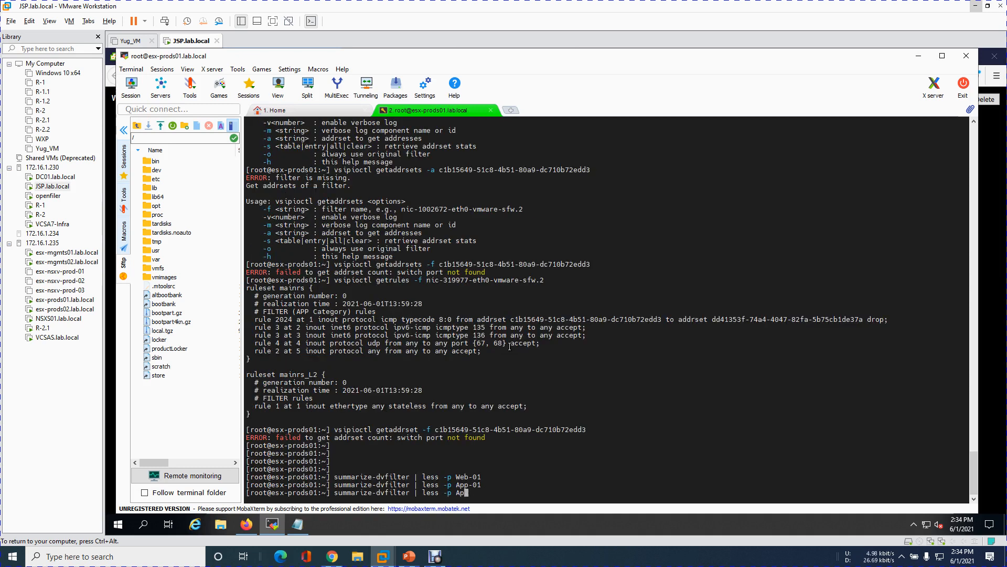
type("p-")
key("Return")
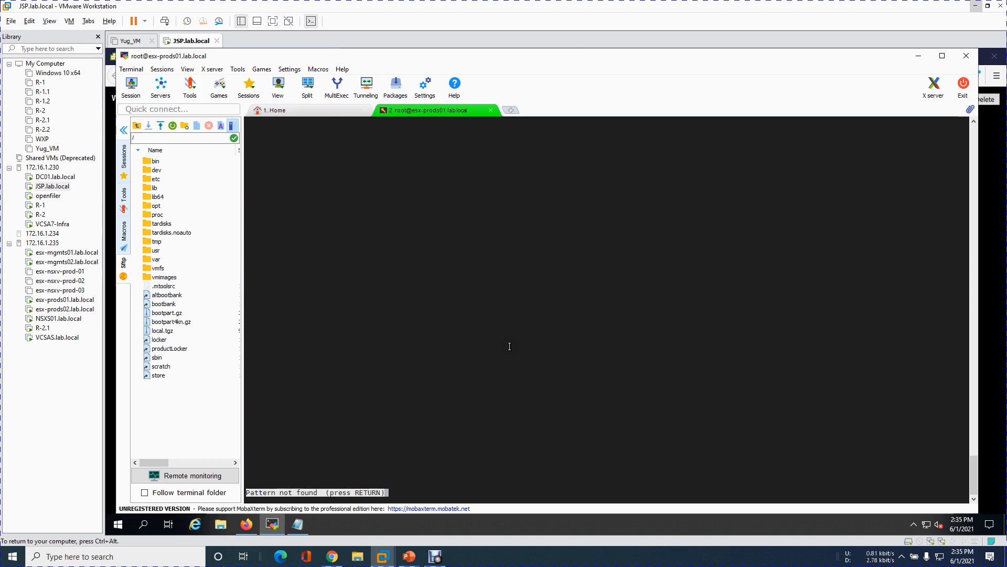
key("Return")
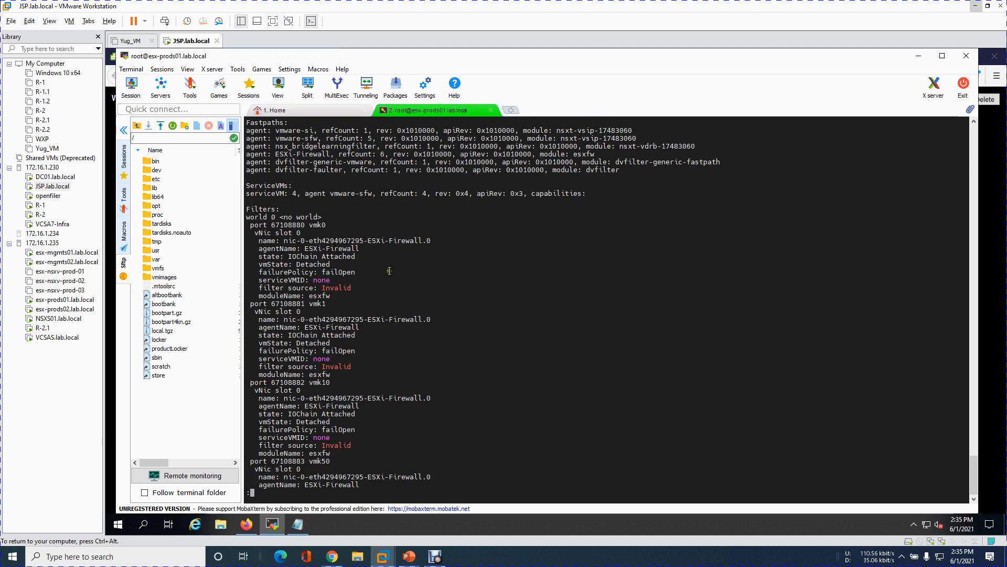
scroll(384, 269, "down", 8)
scroll(592, 347, "down", 8)
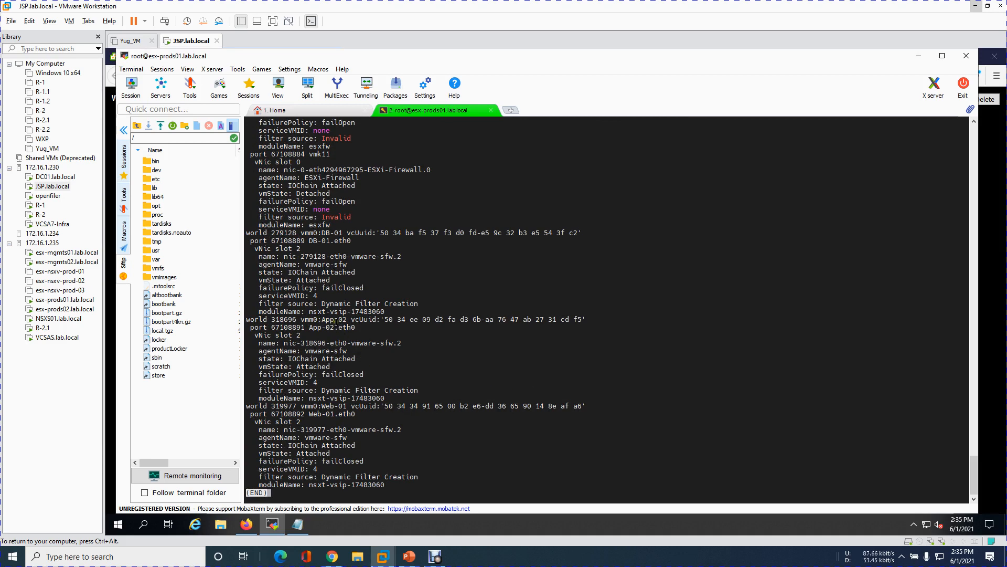
- Copy App-02's filter name nic-318696-eth0-vmware-sfw.2 from the output and exit the pager to the shell prompt
mouse_move(323, 321)
left_mouse_down()
mouse_move(354, 324)
mouse_move(340, 322)
left_mouse_up()
left_click(428, 341)
left_click_drag(284, 346, 400, 344)
key("ctrl+c")
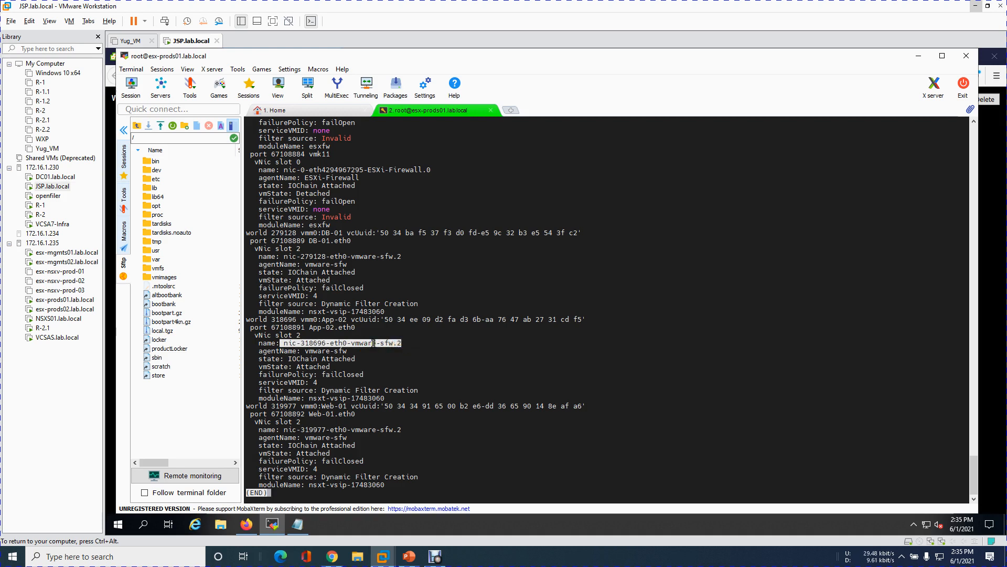
right_click(373, 343)
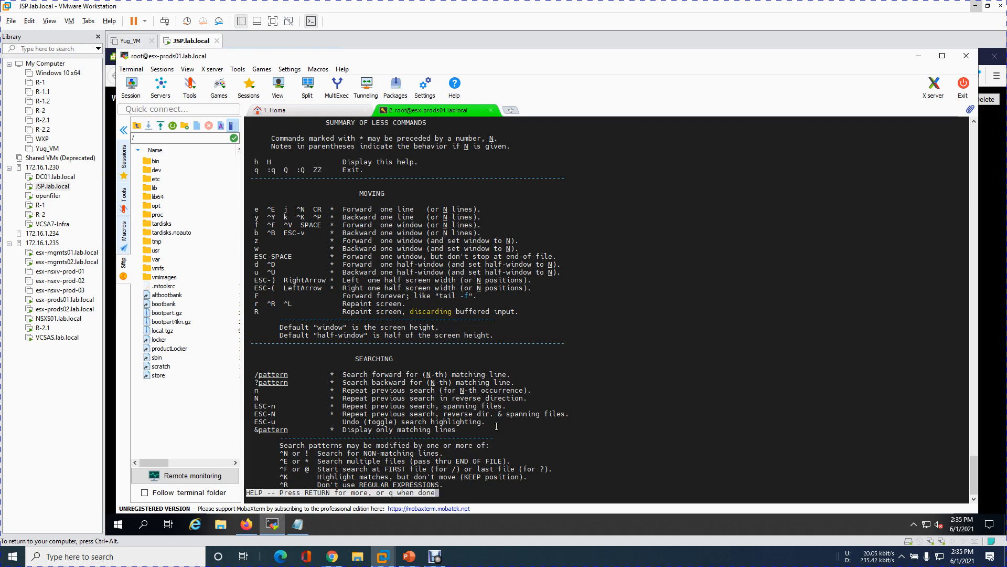
scroll(496, 426, "down", 6)
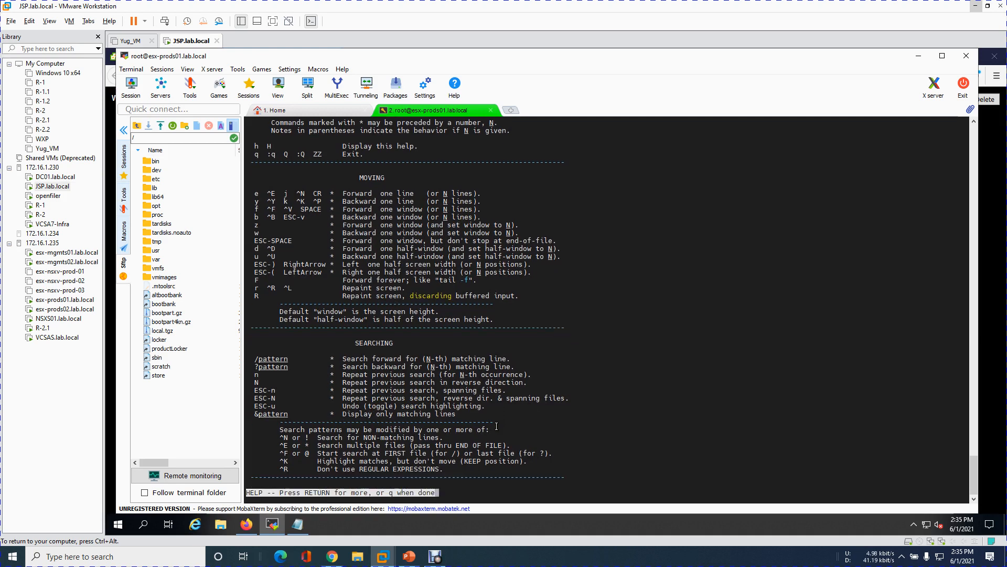
scroll(612, 436, "down", 20)
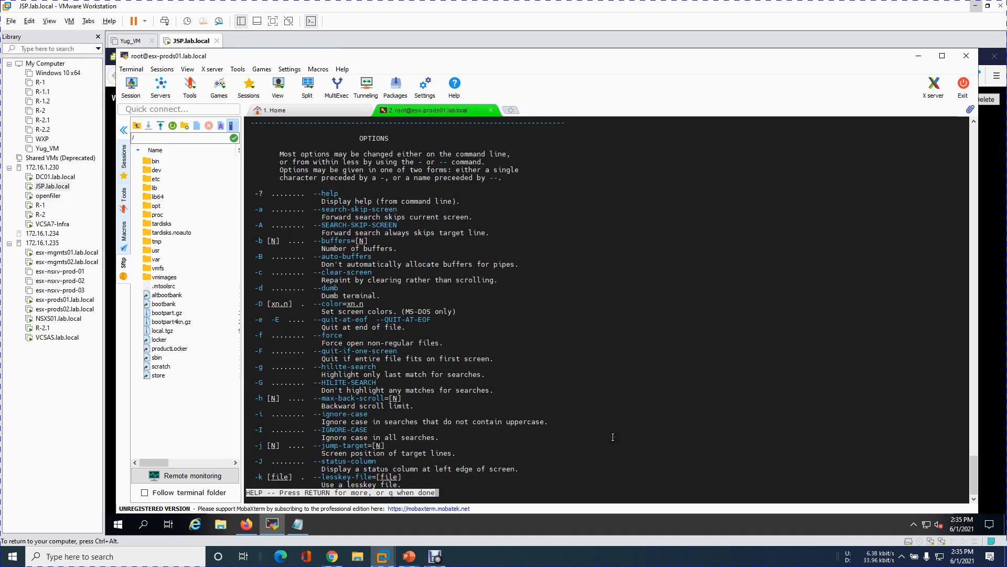
key("q")
type(":q")
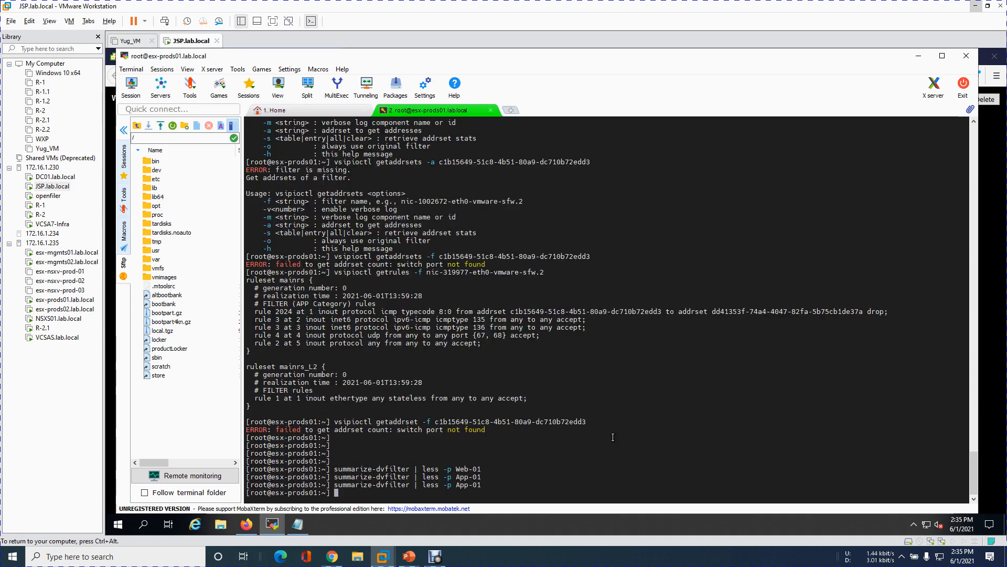
- Switch to Notepad, add nic-318696-eth0-vmware-sfw.2 under the App-02 heading and copy that filter name
key("Return")
key("Return")
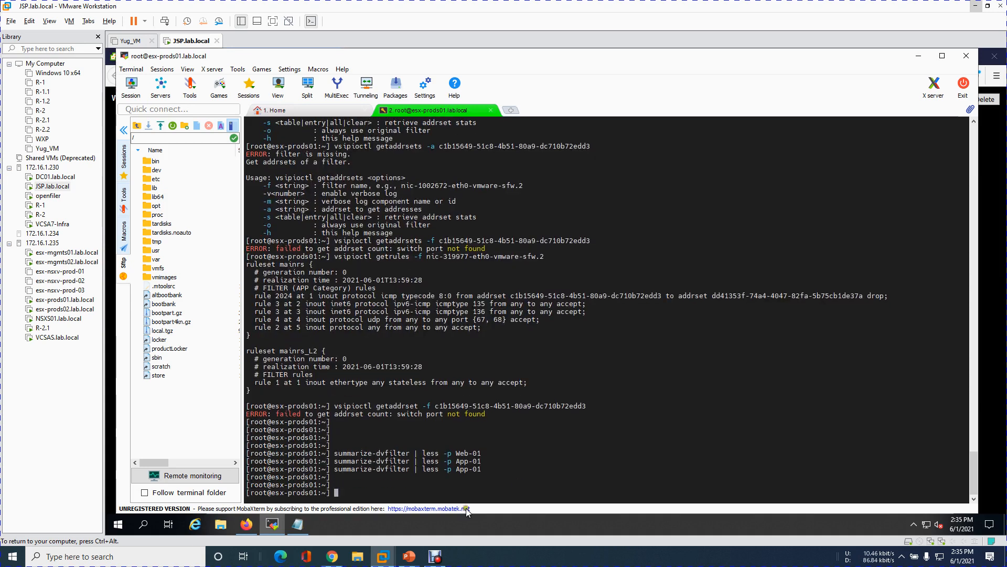
left_click(297, 524)
key("BackSpace")
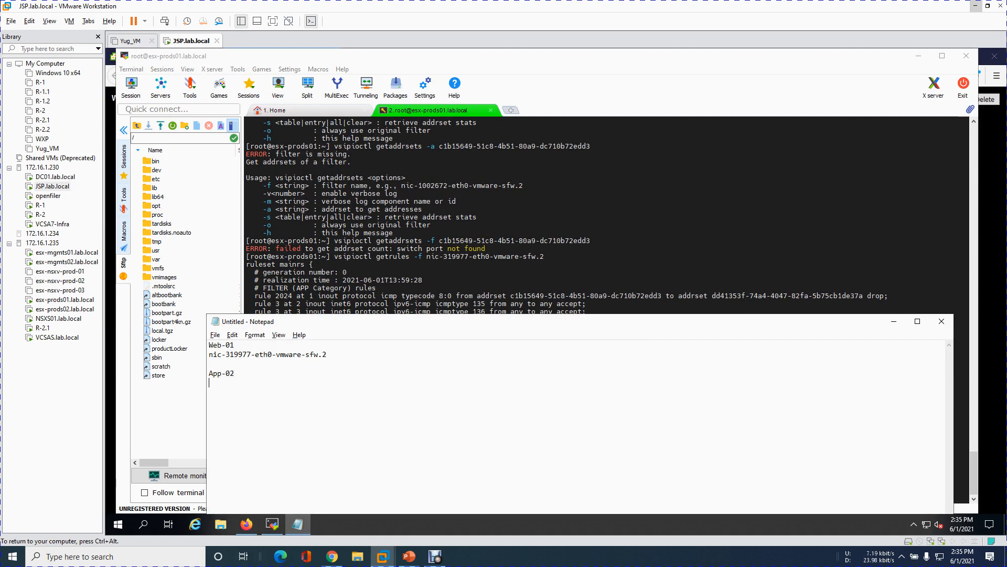
key("Return")
key("ctrl+v")
key("BackSpace")
left_click_drag(327, 383, 209, 382)
key("super+c")
- Return to the MobaXterm session on esx-prods01 and run "vsipioctl getrules -f nic-318696-eth0-vmware-sfw.2" to list App-02's firewall rules
key("alt+Tab")
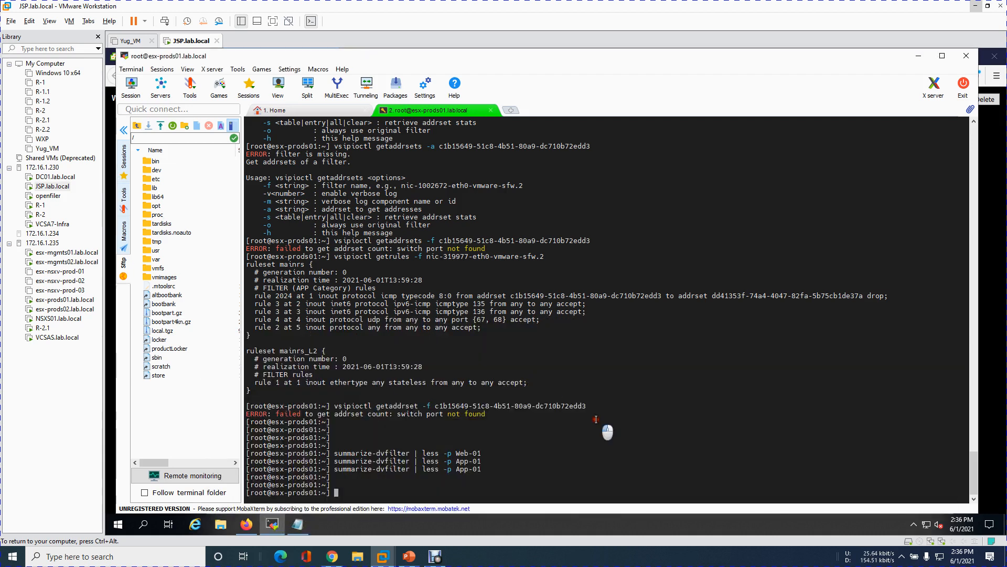
key("Up")
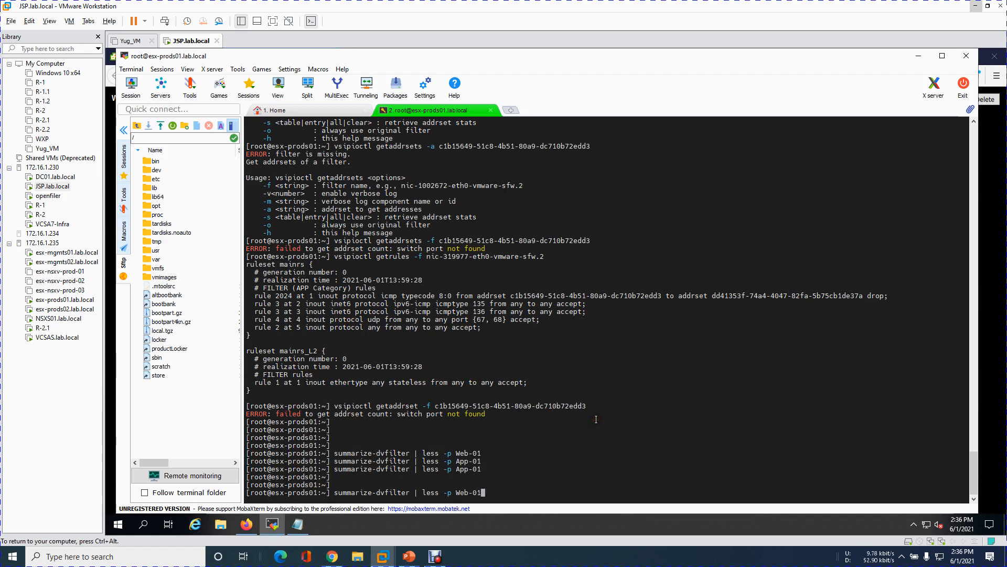
key("Up")
key("Up")
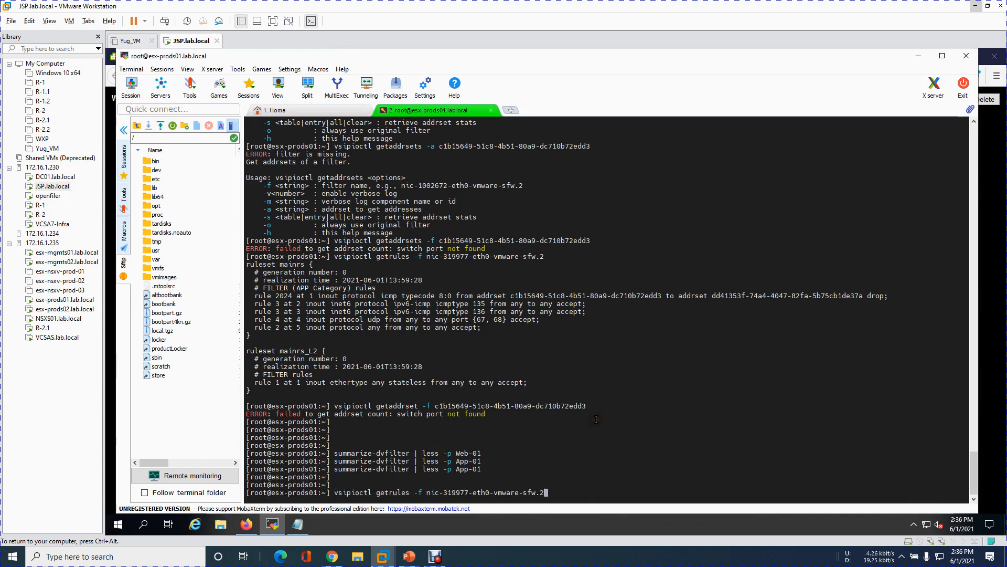
key("BackSpace")
key("BackSpace")
key("BackSpace")
key("BackSpace")
key("BackSpace")
key("BackSpace")
key("BackSpace")
key("BackSpace")
key("BackSpace")
key("BackSpace")
key("BackSpace")
key("BackSpace")
key("BackSpace")
key("BackSpace")
key("BackSpace")
key("BackSpace")
key("BackSpace")
key("BackSpace")
key("BackSpace")
key("BackSpace")
right_click(525, 493)
key("Return")
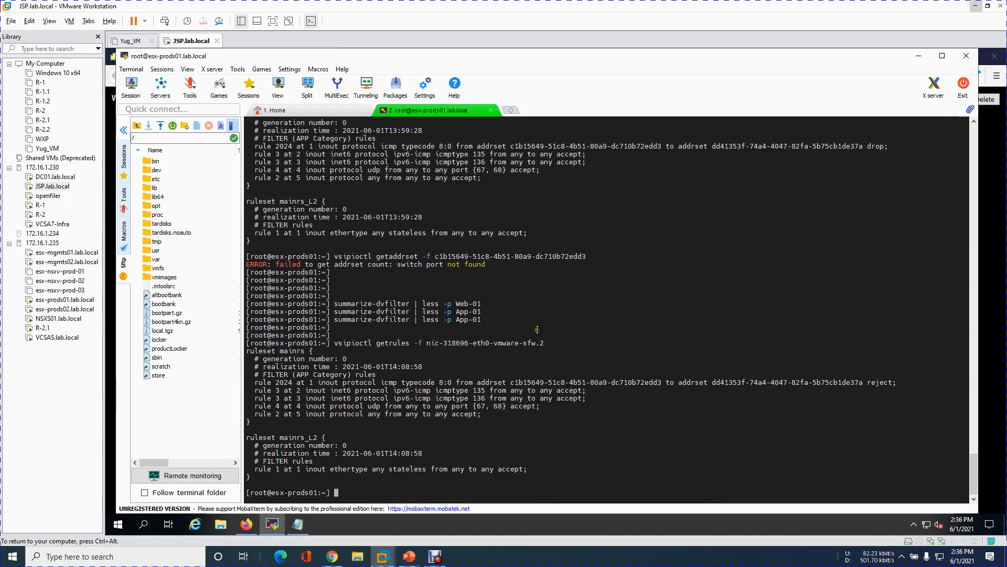
- Compare rule 2024 in App-02's terminal output with the Web to App icmp policy's rule in NSX-T in Firefox
left_click_drag(258, 382, 412, 383)
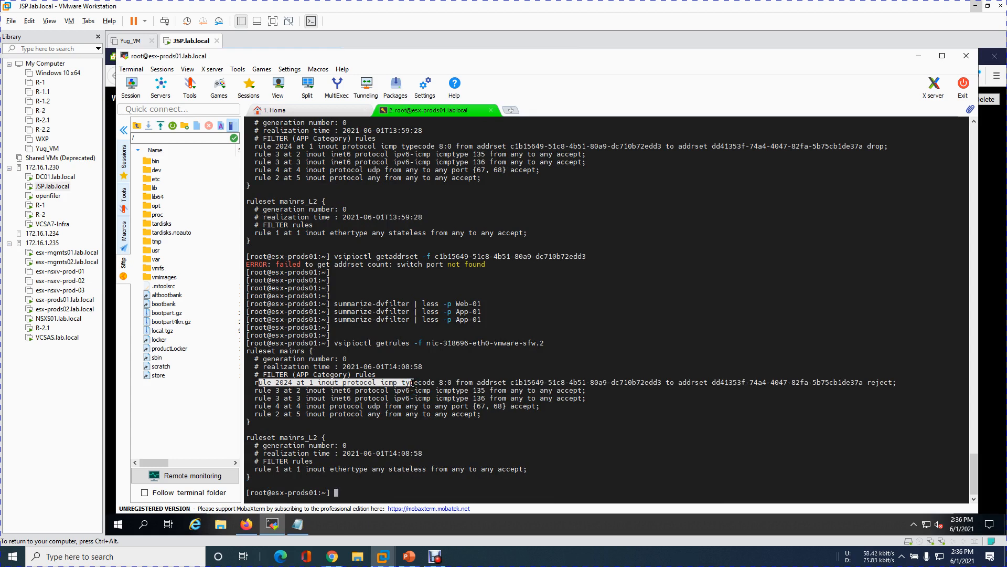
left_click(253, 524)
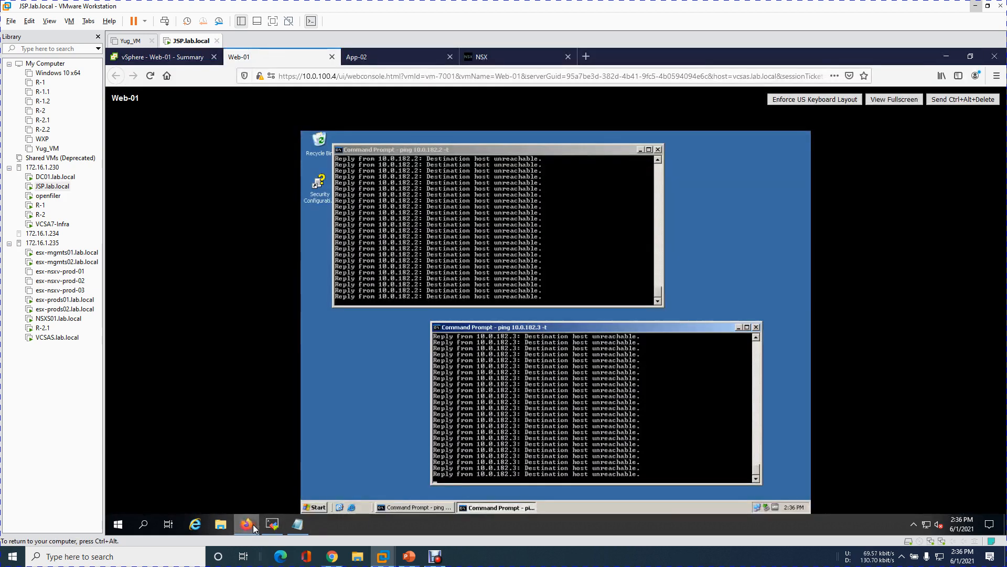
left_click(506, 57)
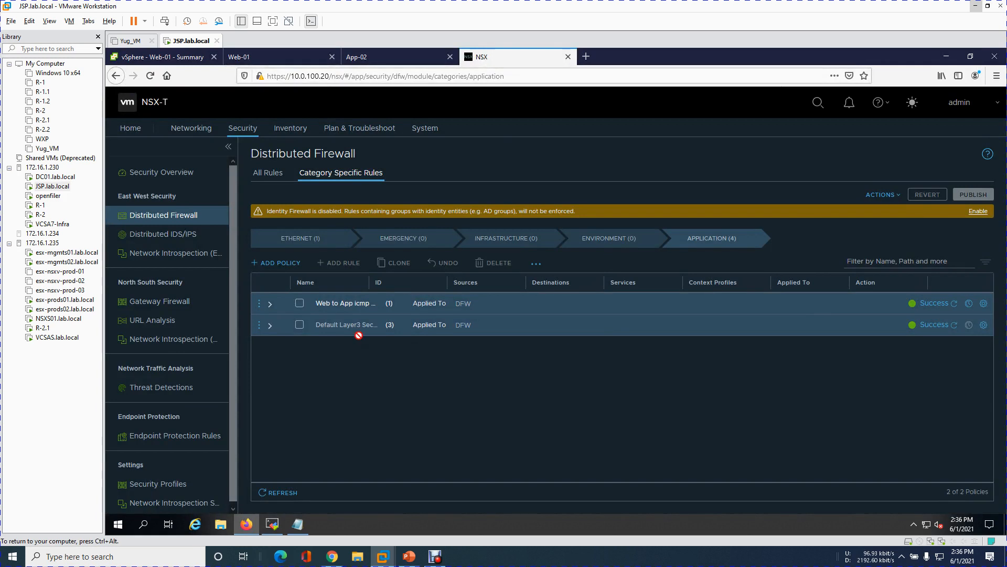
left_click(270, 304)
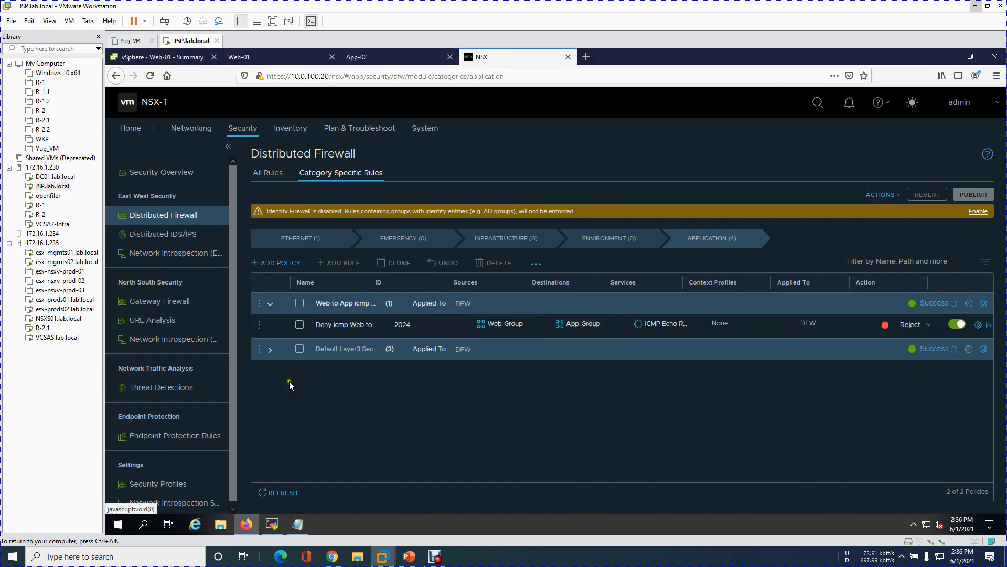
left_click(274, 524)
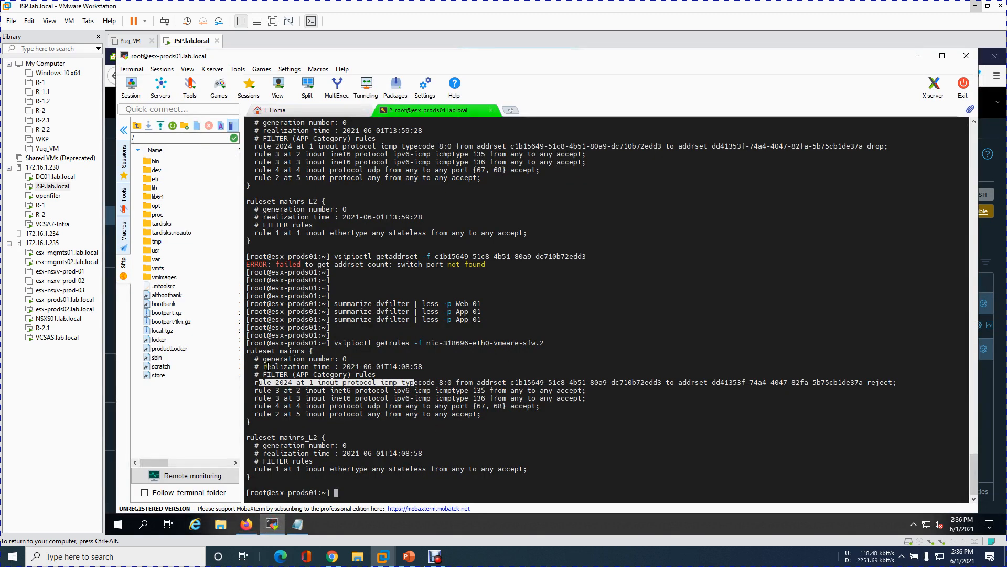
left_click_drag(264, 381, 906, 388)
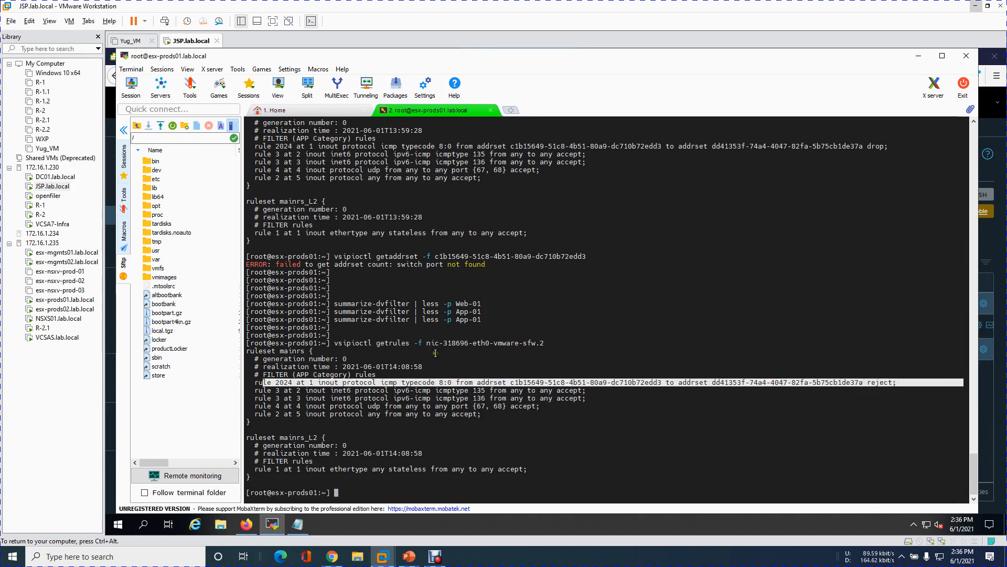
left_click_drag(431, 342, 545, 343)
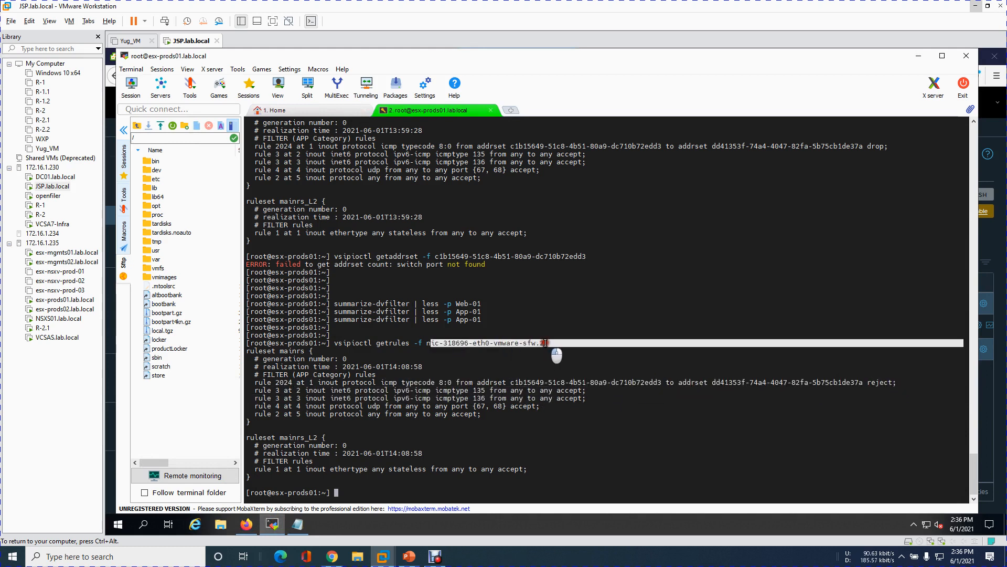
left_click(402, 480)
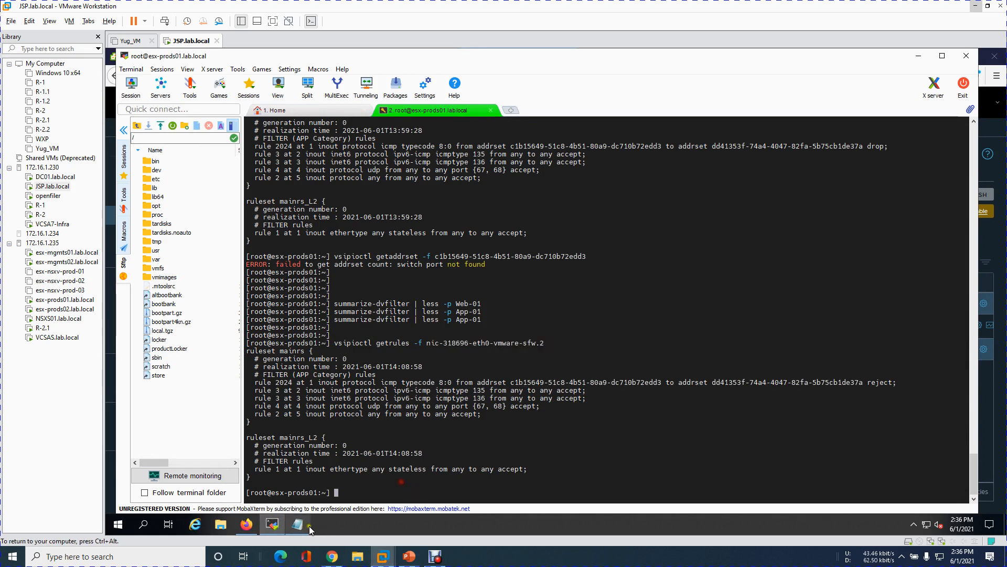
- Copy Web-01's filter name from Notepad, run "vsipioctl getrules -f nic-319977-eth0-vmware-sfw.2" in MobaXterm and examine rule 2024 in the output
left_click(308, 525)
left_click_drag(208, 354, 326, 354)
key("super+c")
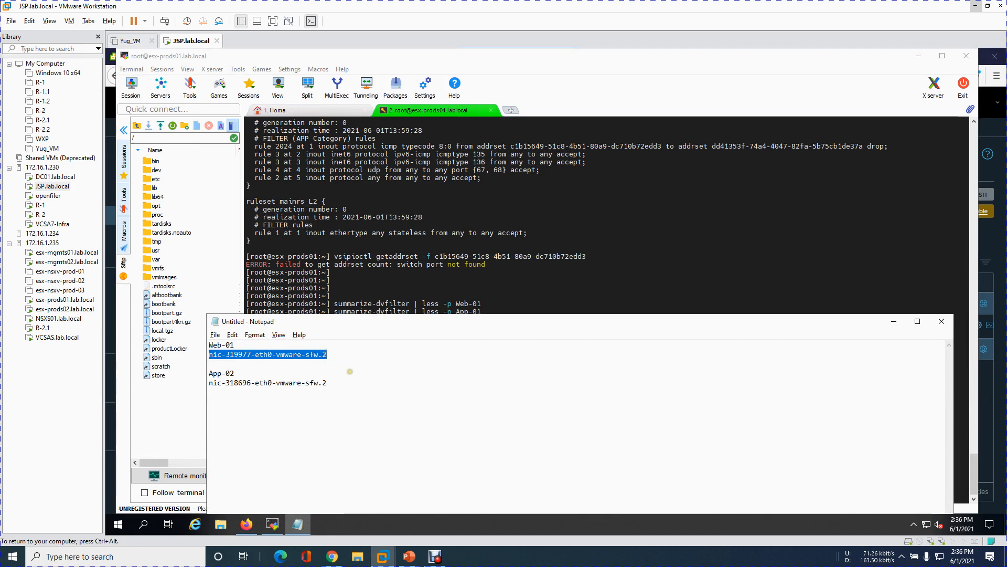
key("alt+Tab")
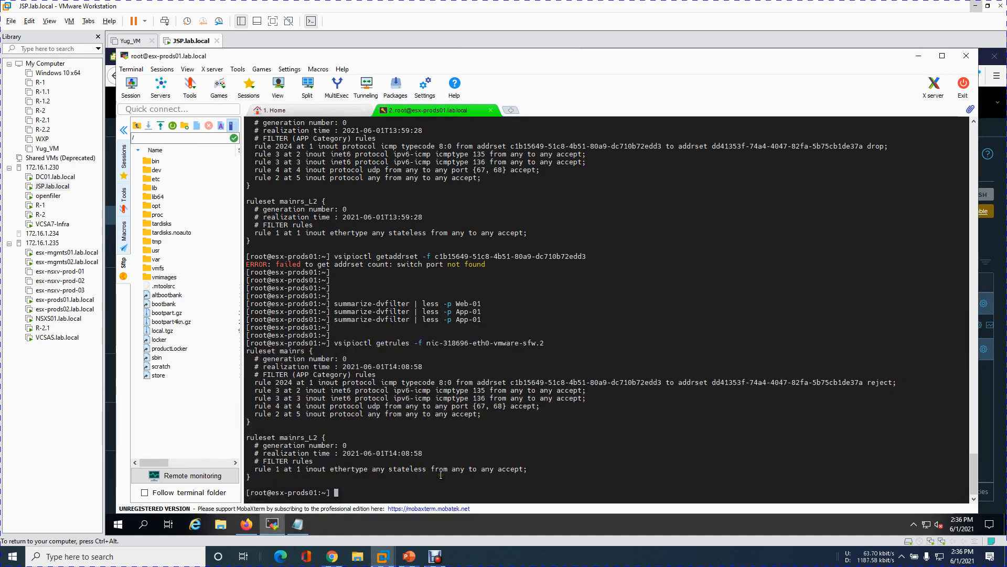
key("Up")
key("BackSpace")
key("BackSpace")
key("BackSpace")
key("BackSpace")
key("BackSpace")
key("BackSpace")
key("BackSpace")
key("BackSpace")
key("BackSpace")
key("BackSpace")
key("BackSpace")
key("BackSpace")
key("BackSpace")
key("BackSpace")
key("BackSpace")
key("BackSpace")
key("BackSpace")
key("BackSpace")
key("BackSpace")
key("BackSpace")
key("BackSpace")
key("BackSpace")
key("BackSpace")
right_click(448, 491)
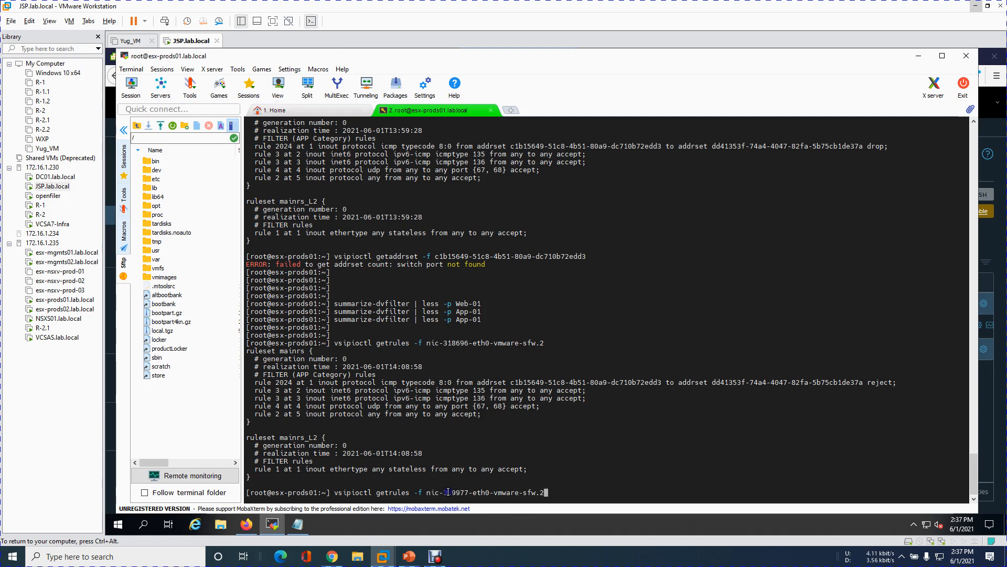
key("Return")
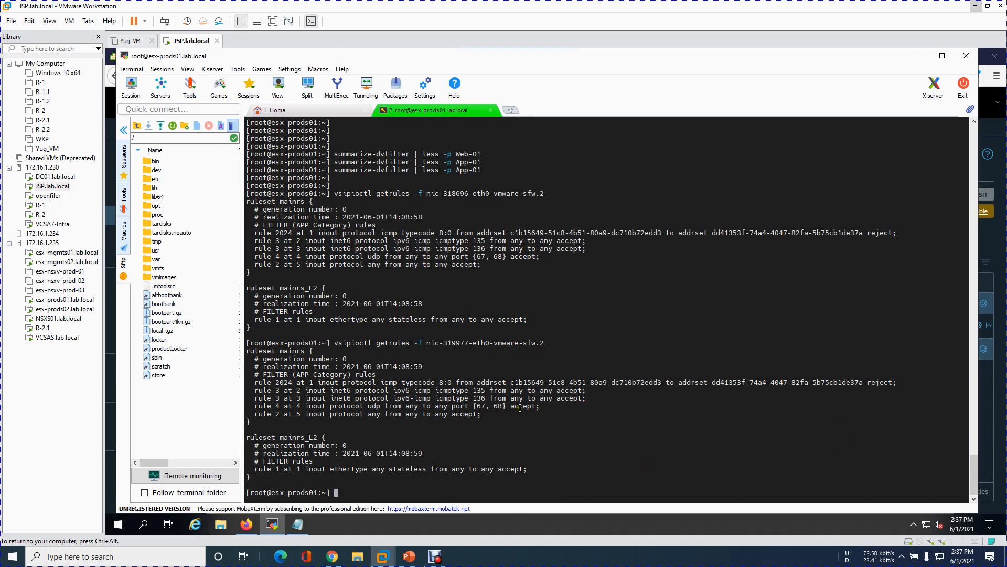
left_click_drag(254, 384, 903, 383)
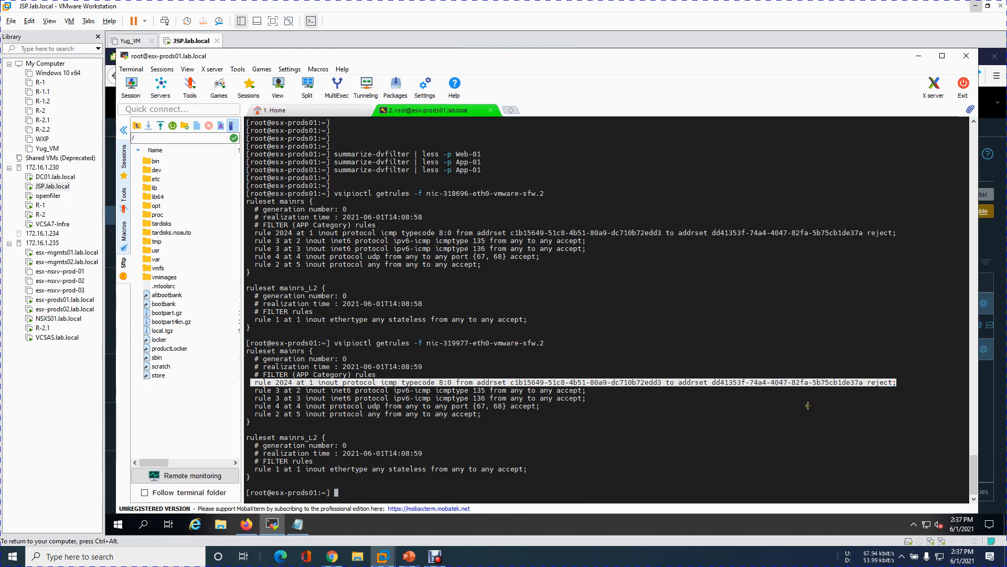
left_click(560, 447)
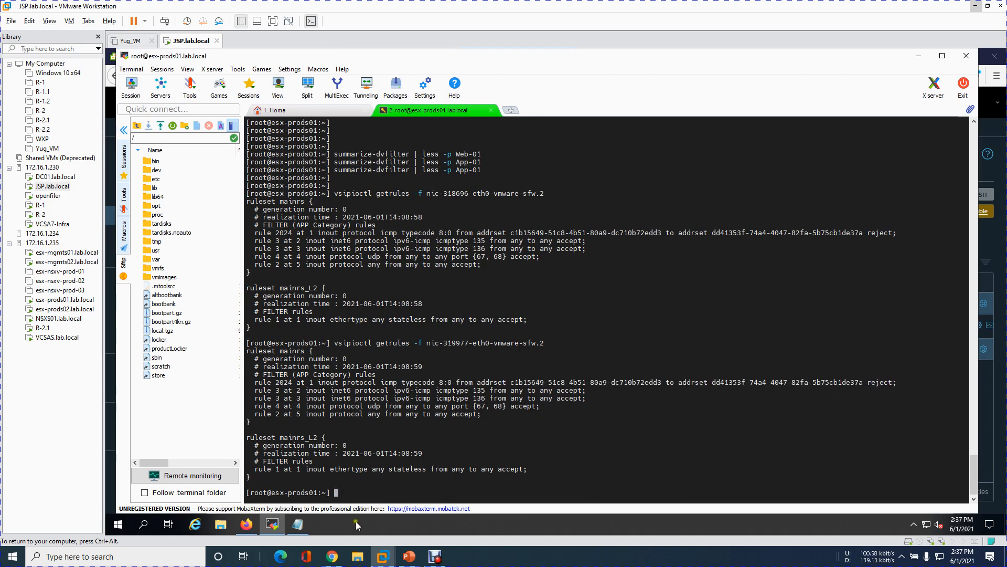
- Switch to the NSX-T Distributed Firewall page in Firefox, clear all notifications and review the Deny icmp Web to App rule's groups
left_click(246, 523)
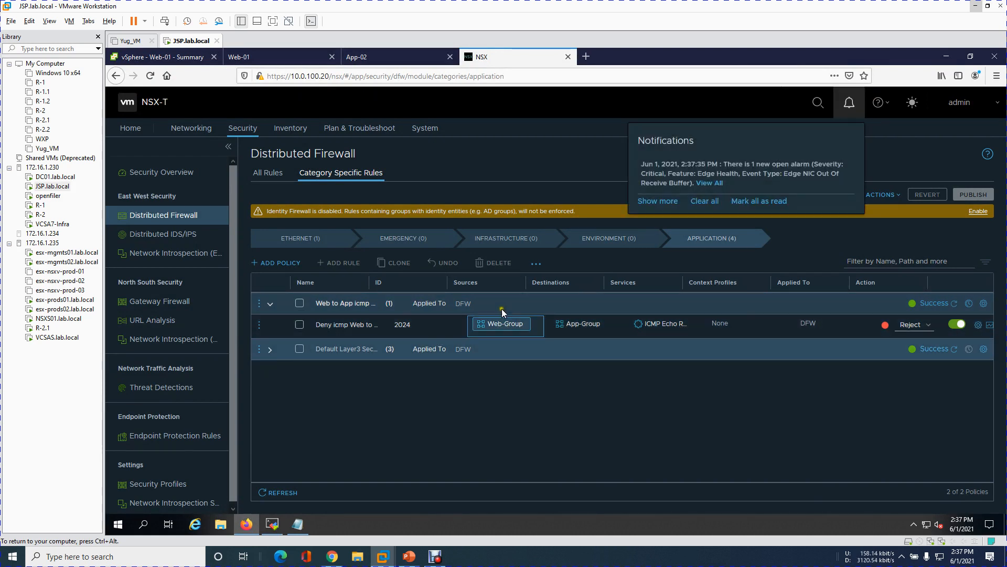
left_click(702, 202)
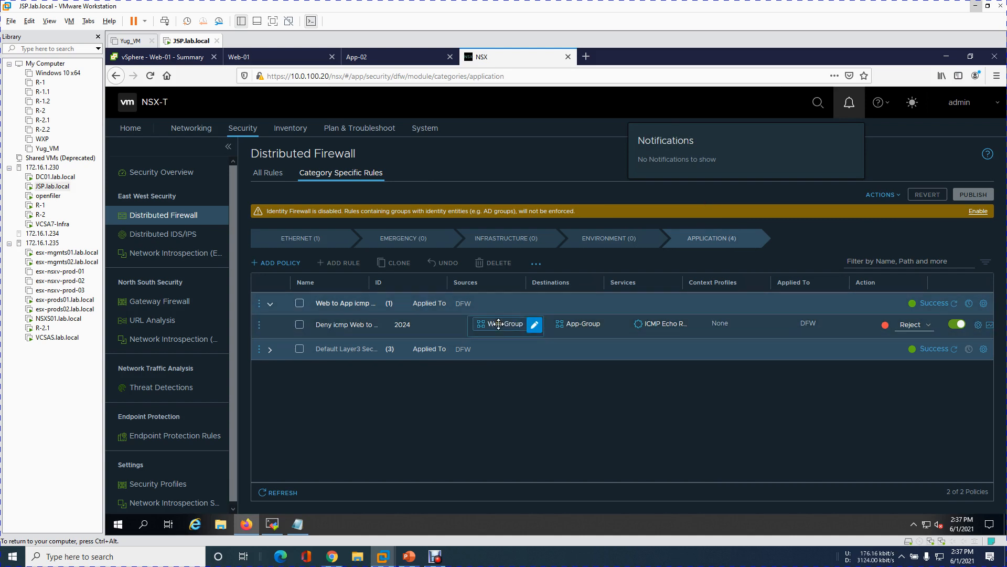
left_click(512, 316)
left_click_drag(577, 328, 689, 354)
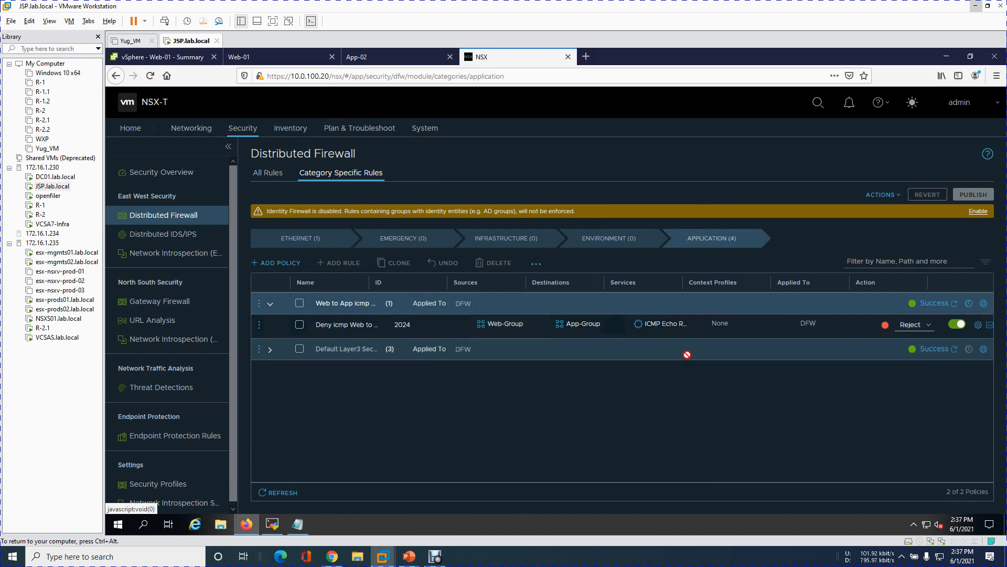
left_click_drag(536, 346, 515, 343)
- Set the Deny icmp Web to App rule's Applied To to Web-Group, publish the change and refresh the policy status
left_click(858, 326)
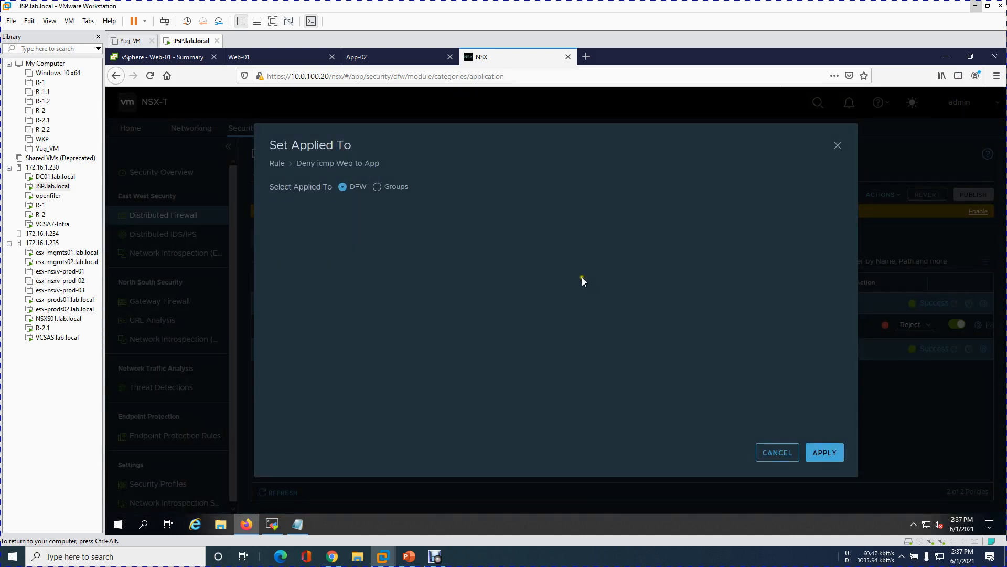
left_click(402, 188)
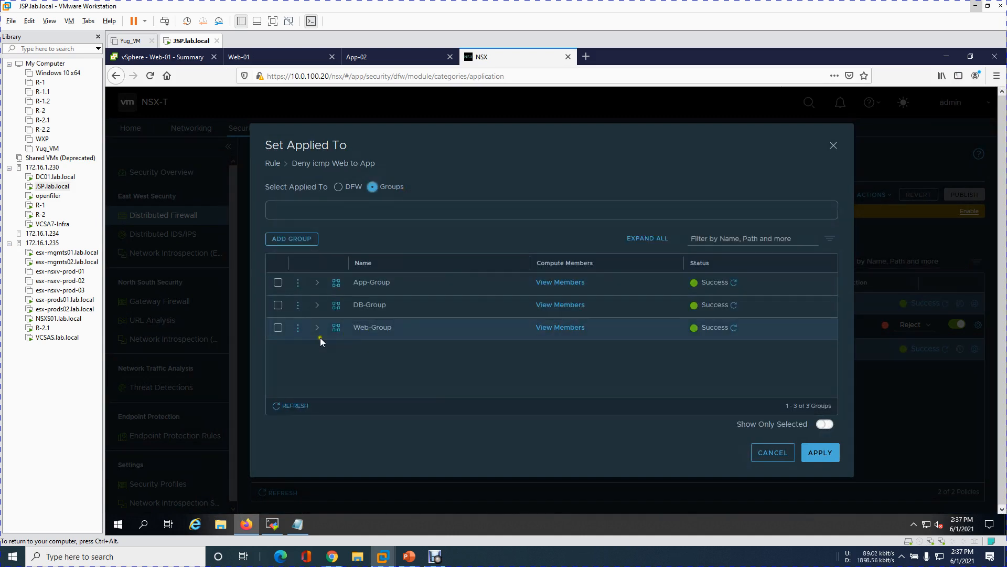
left_click(278, 327)
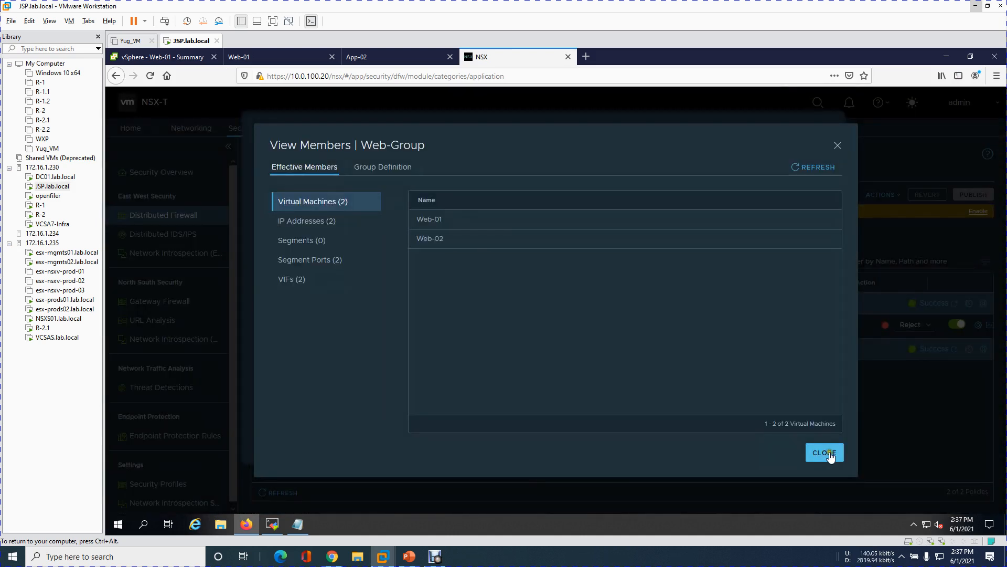
left_click(826, 451)
left_click(821, 452)
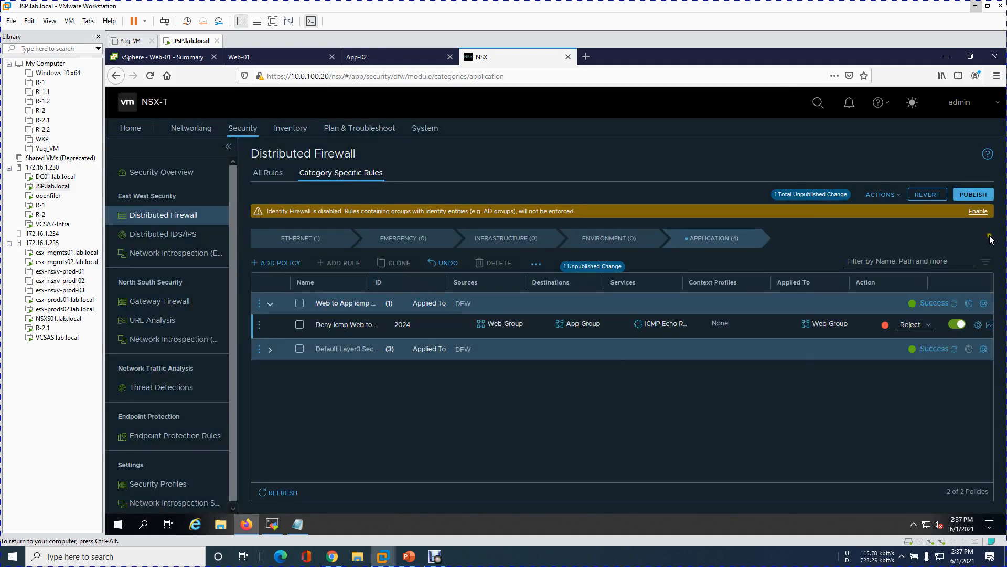
left_click(975, 196)
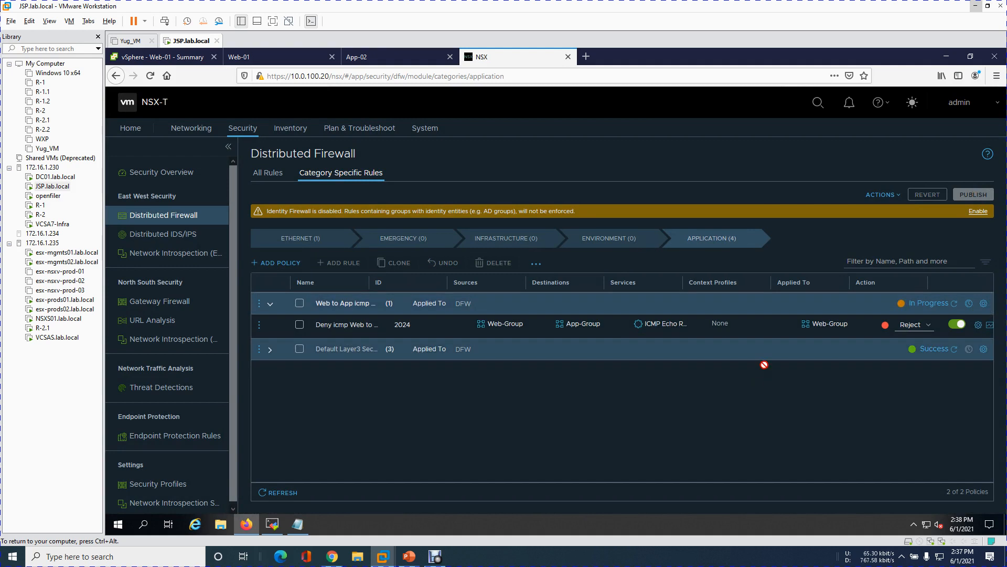
left_click(954, 304)
- Check the pings on the Web-01 and App-02 consoles, and rerun "vsipioctl getrules -f nic-319977-eth0-vmware-sfw.2" in MobaXterm
left_click(285, 61)
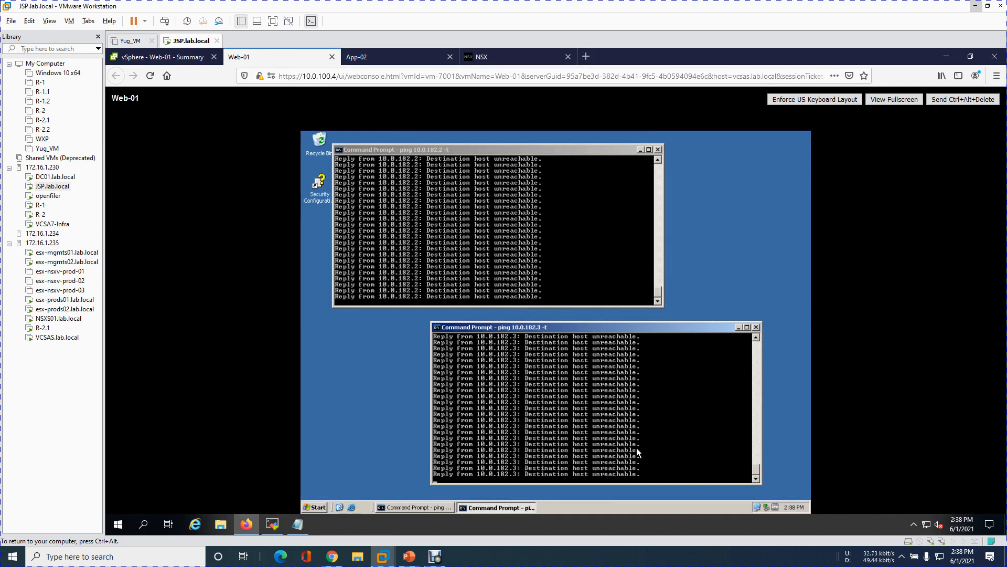
left_click(410, 59)
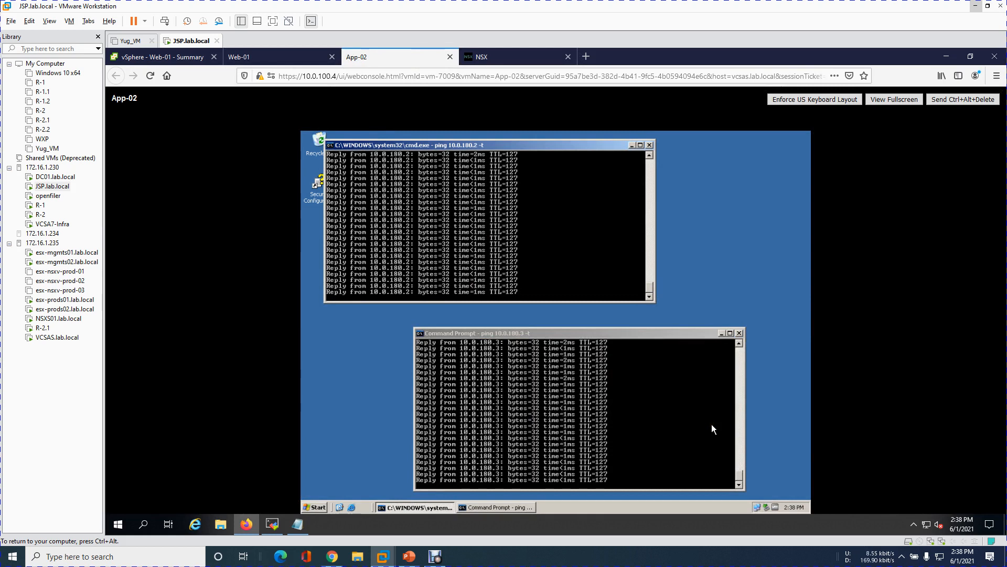
left_click(270, 524)
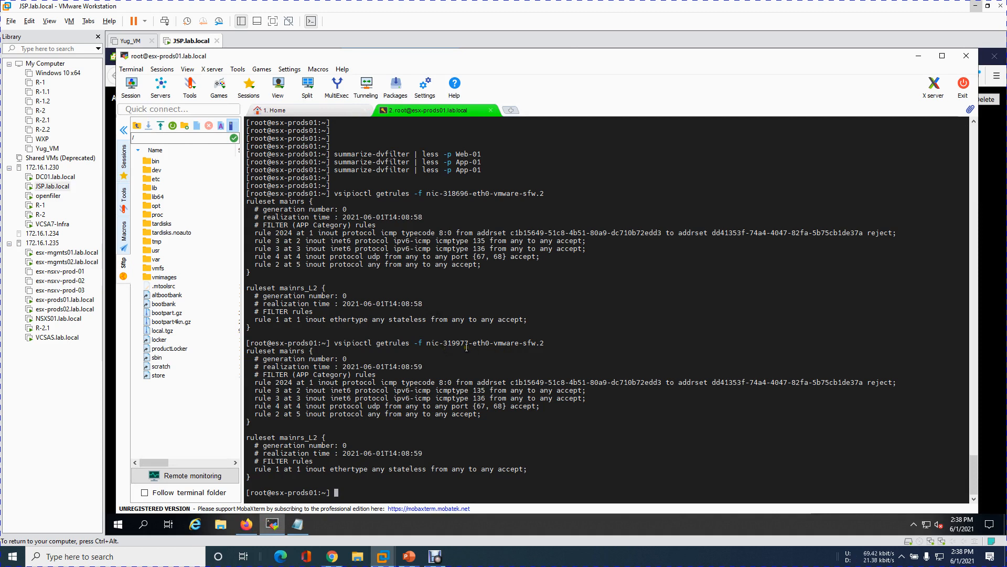
left_click(295, 525)
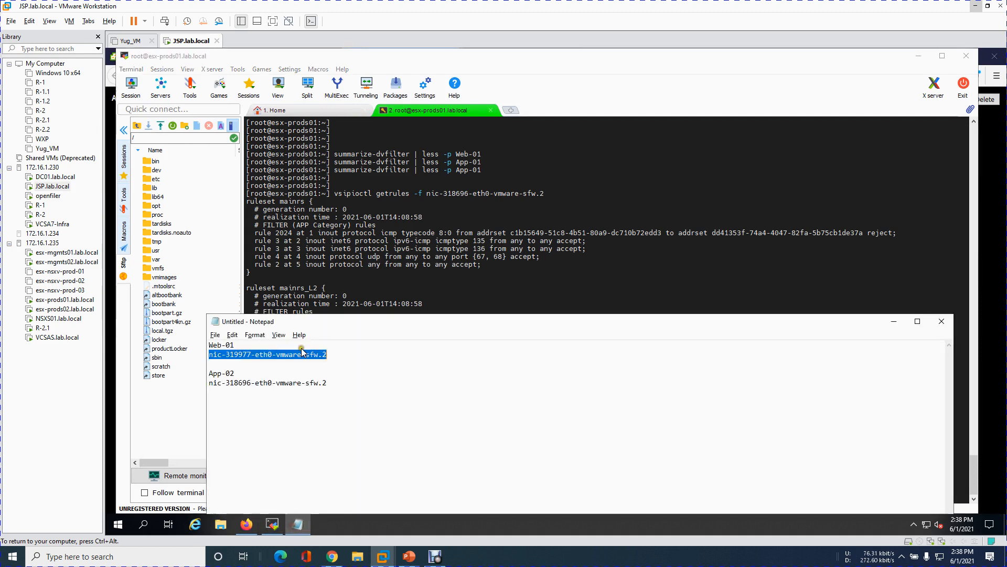
left_click(848, 291)
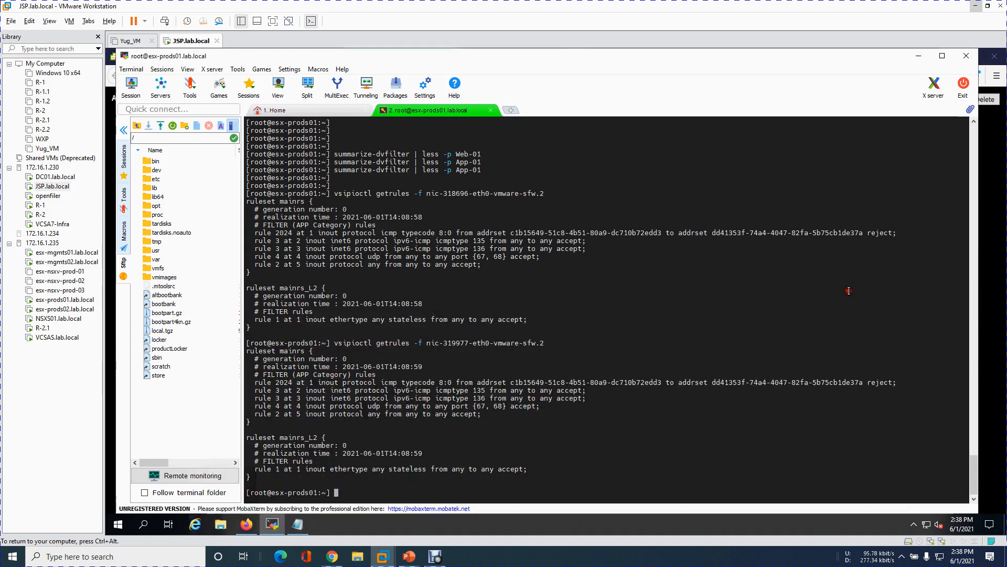
key("Up")
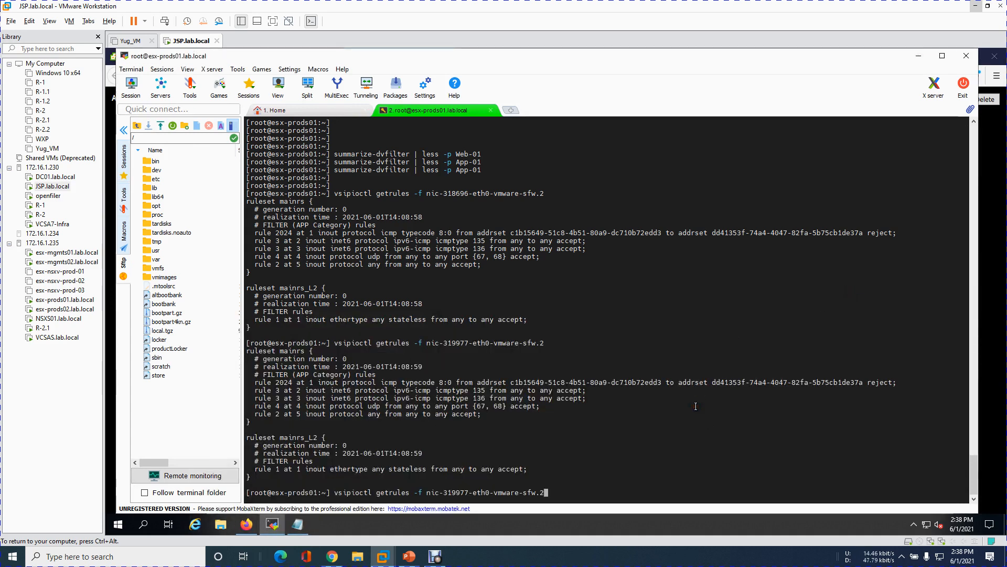
key("Return")
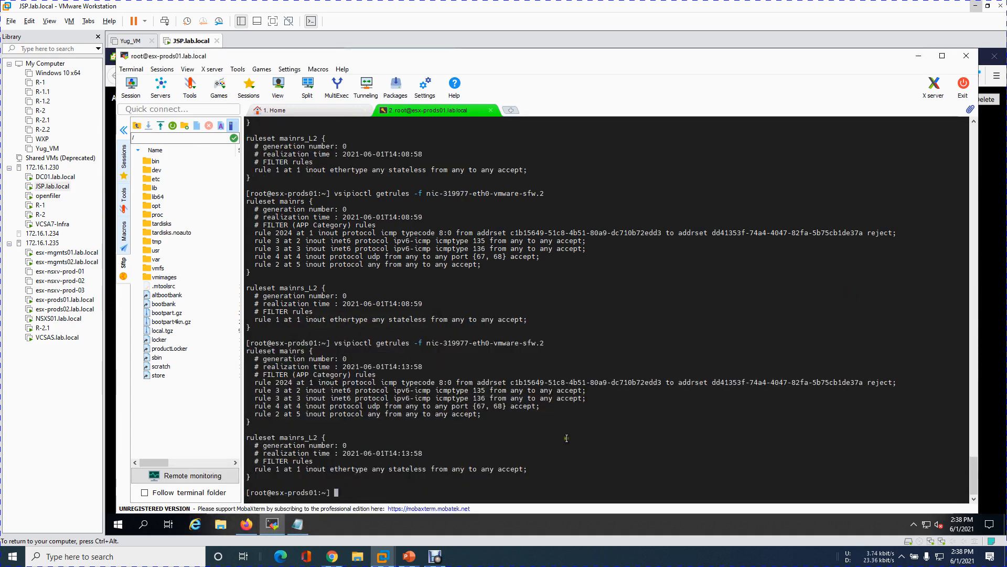
- Check App-02's filter name in Notepad, run "vsipioctl getrules -f nic-318696-eth0-vmware-sfw.2" in MobaXterm and examine the APP category rules
left_click_drag(262, 383, 436, 383)
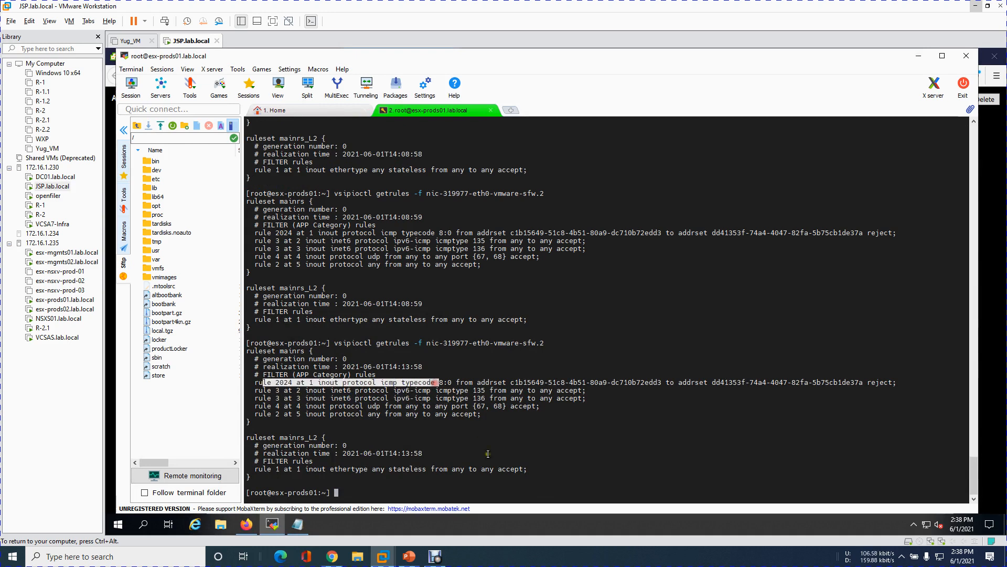
left_click(297, 524)
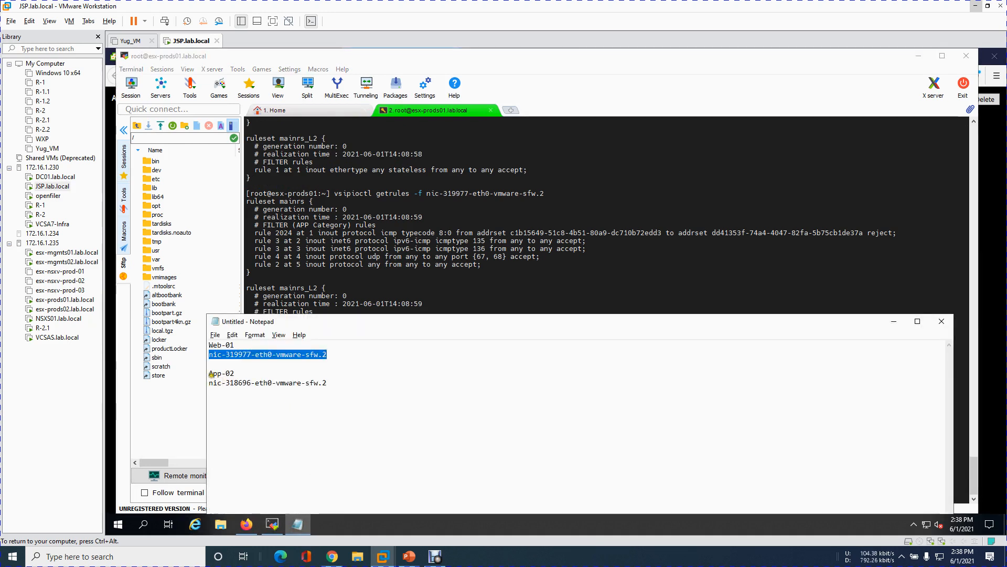
left_click_drag(227, 383, 251, 383)
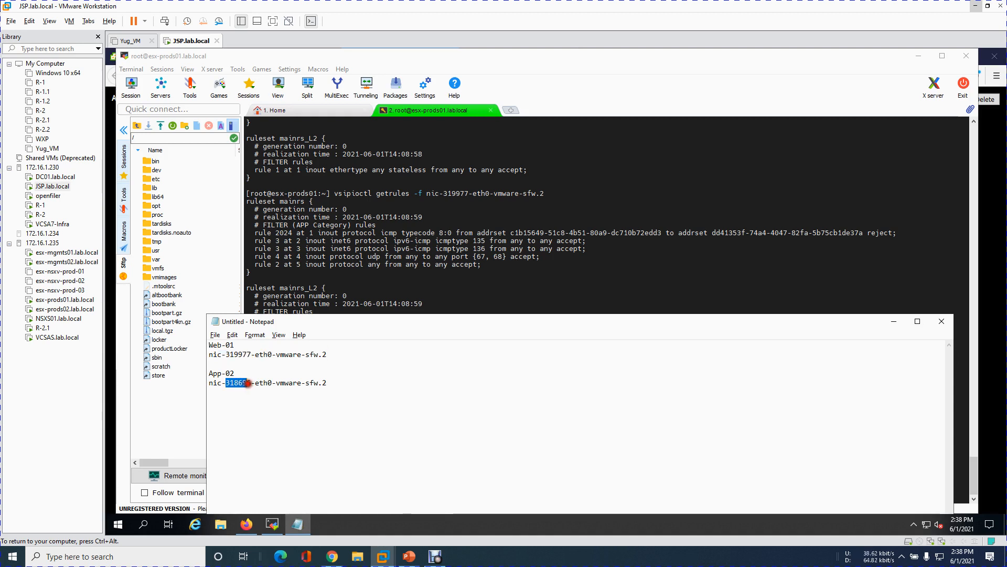
left_click(893, 321)
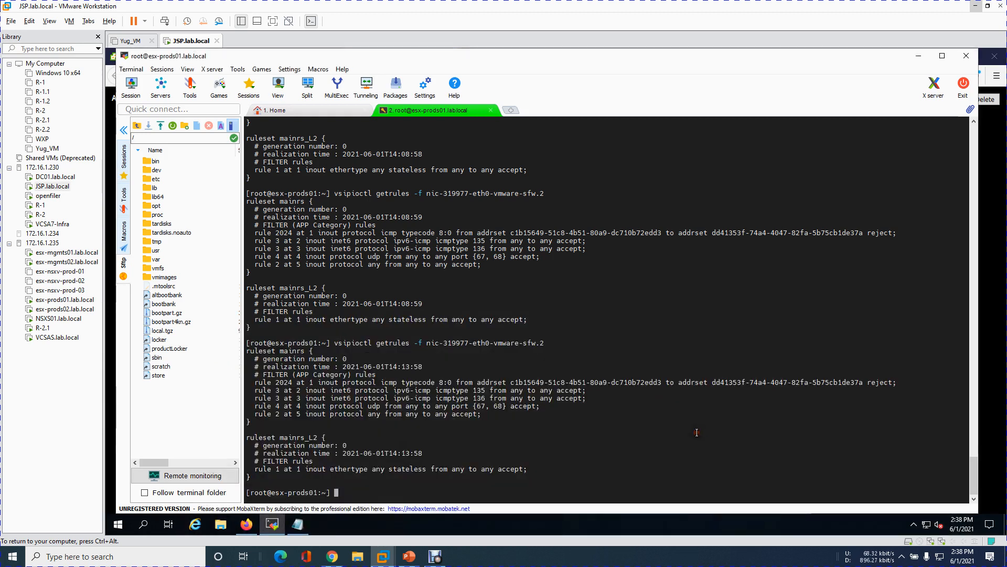
key("Up")
key("Up")
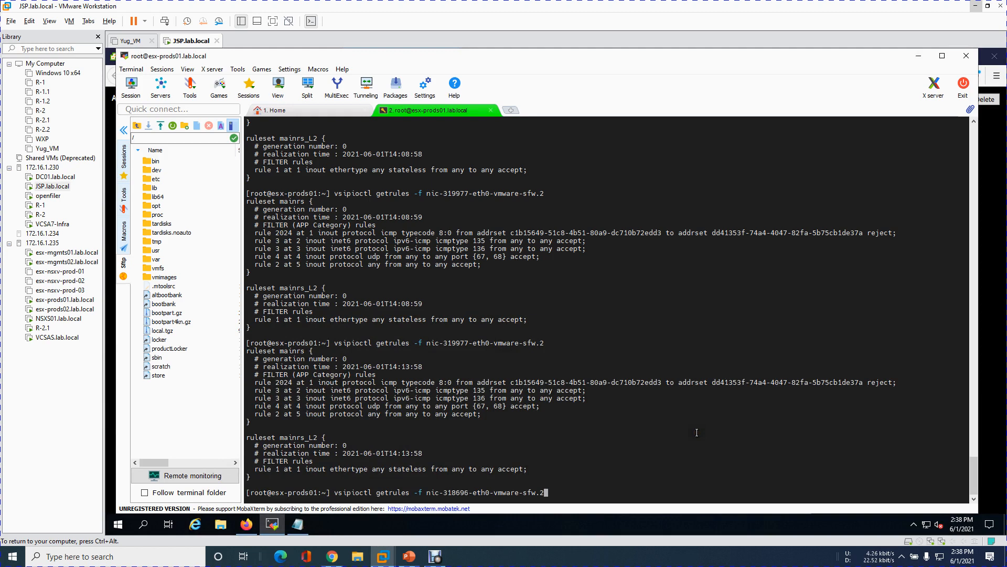
key("Return")
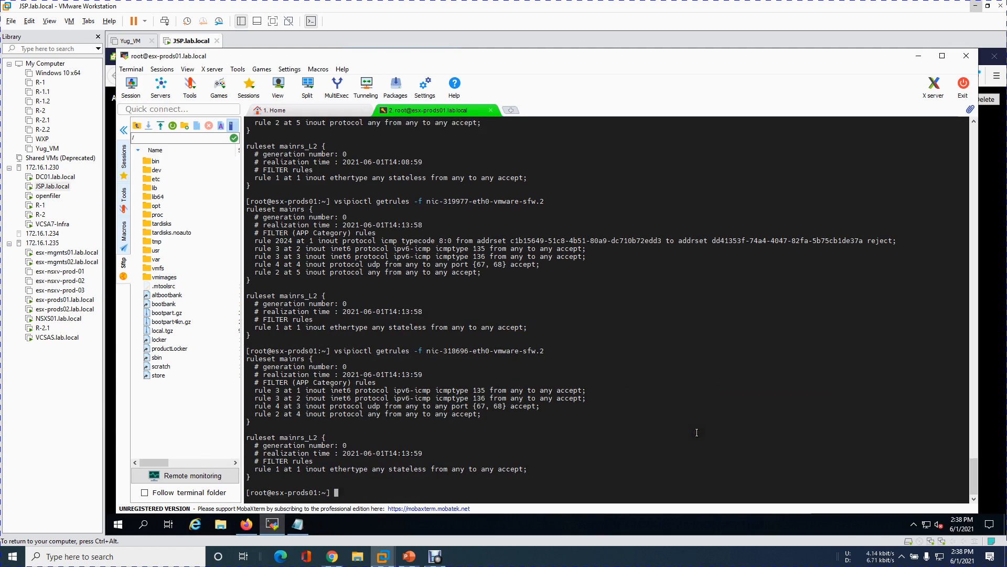
left_click_drag(262, 391, 492, 415)
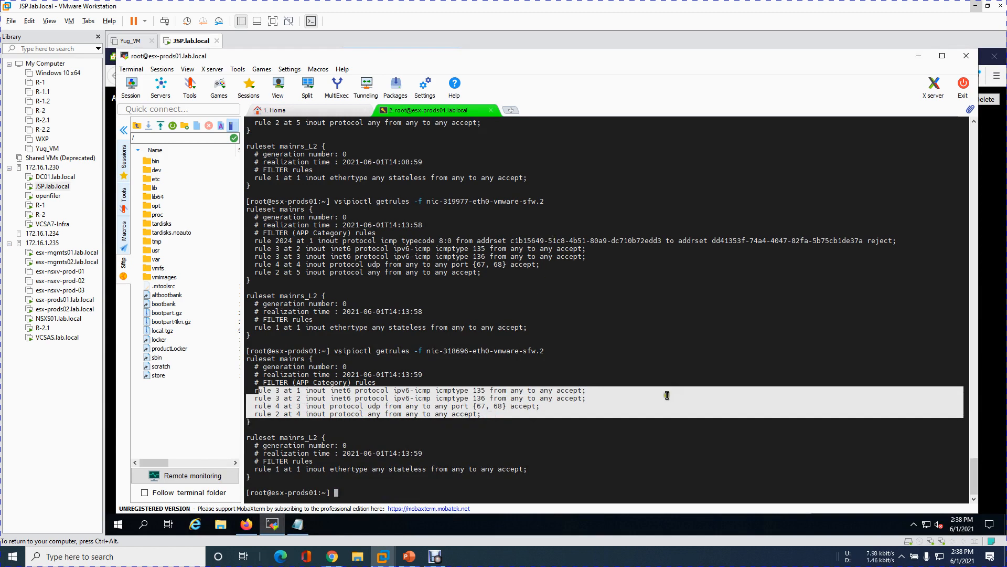
left_click(656, 461)
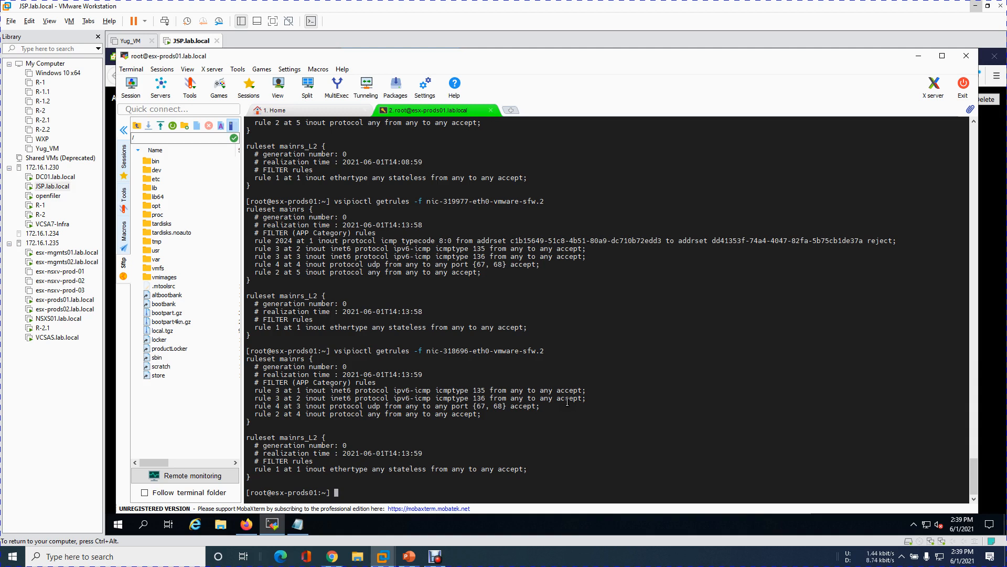
- Switch to the NSX-T Security presentation in PowerPoint and view the DFW Rules lookup slide's diagram at 120% zoom
left_click(410, 557)
left_click_drag(167, 233, 164, 524)
left_click(102, 495)
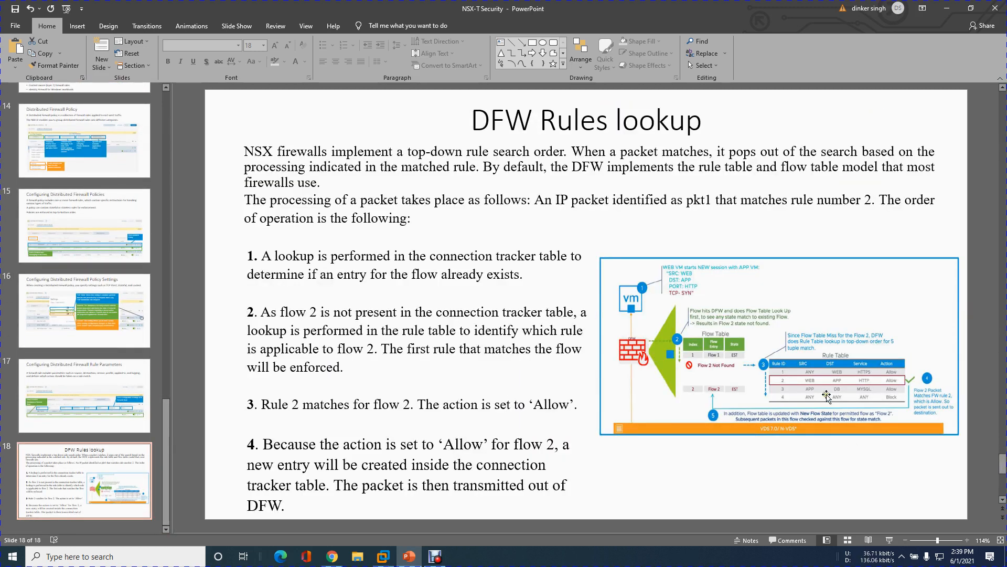
left_click(812, 381)
left_click(967, 540)
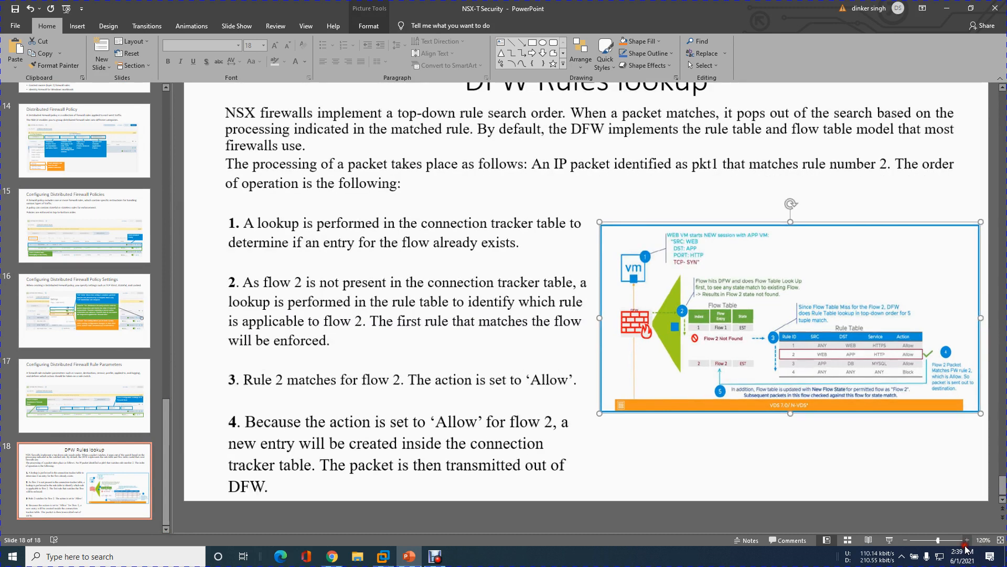
left_click(967, 539)
left_click(905, 540)
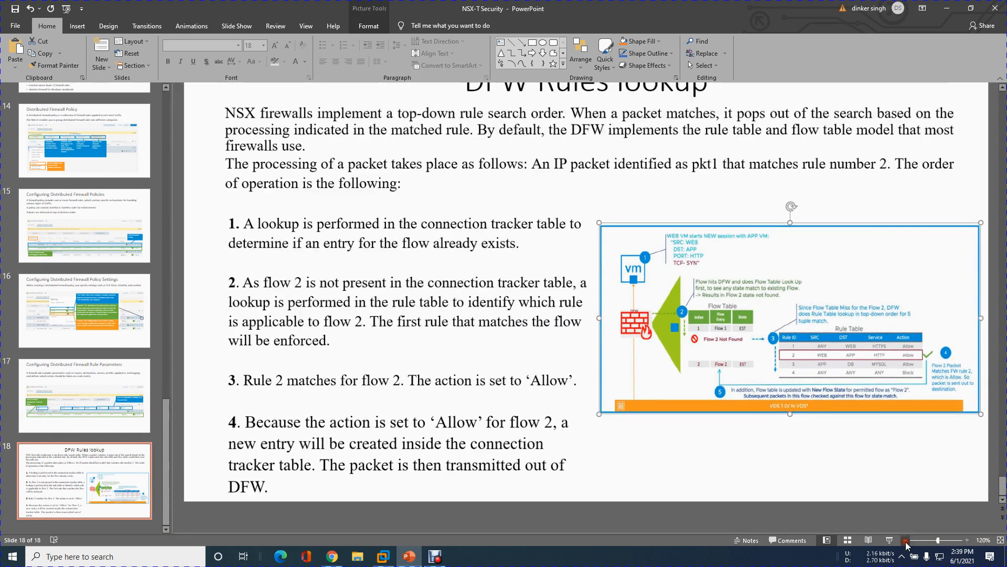
left_click(1001, 88)
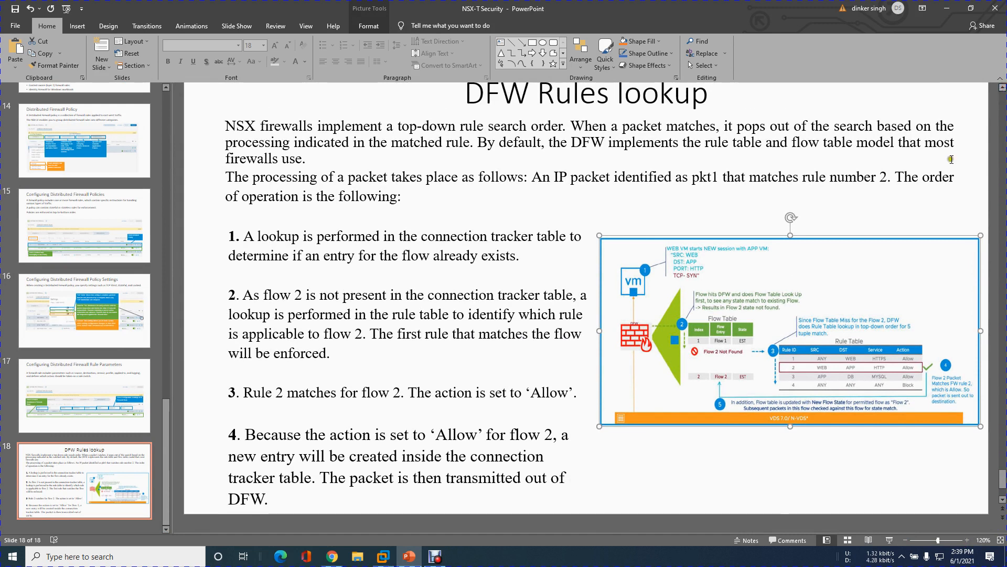
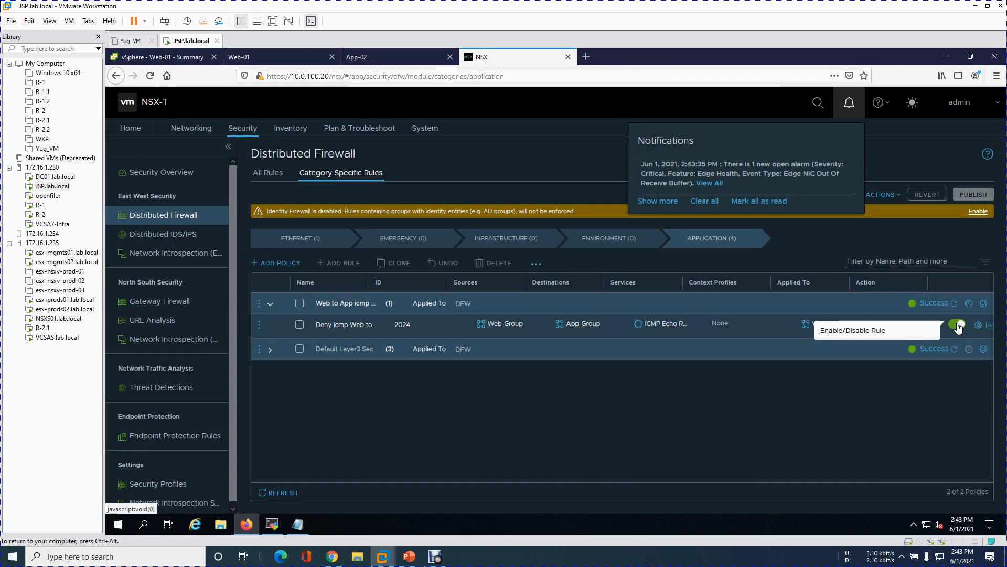
- Review the Web to App icmp deny policy's TCP Strict, Stateful and Locked settings without changing them, and view the Deny icmp Web to App rule's statistics
left_click(984, 303)
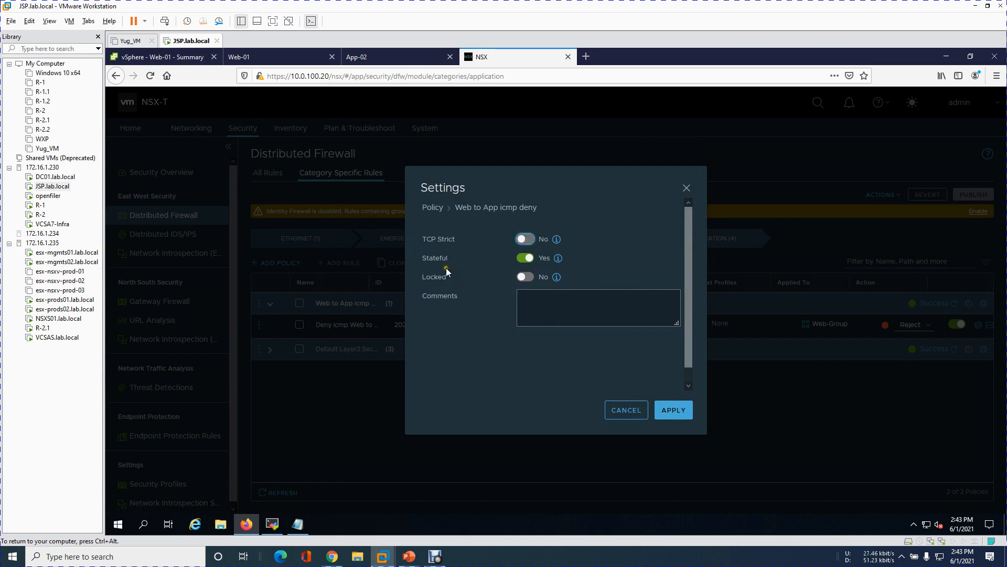
mouse_move(557, 262)
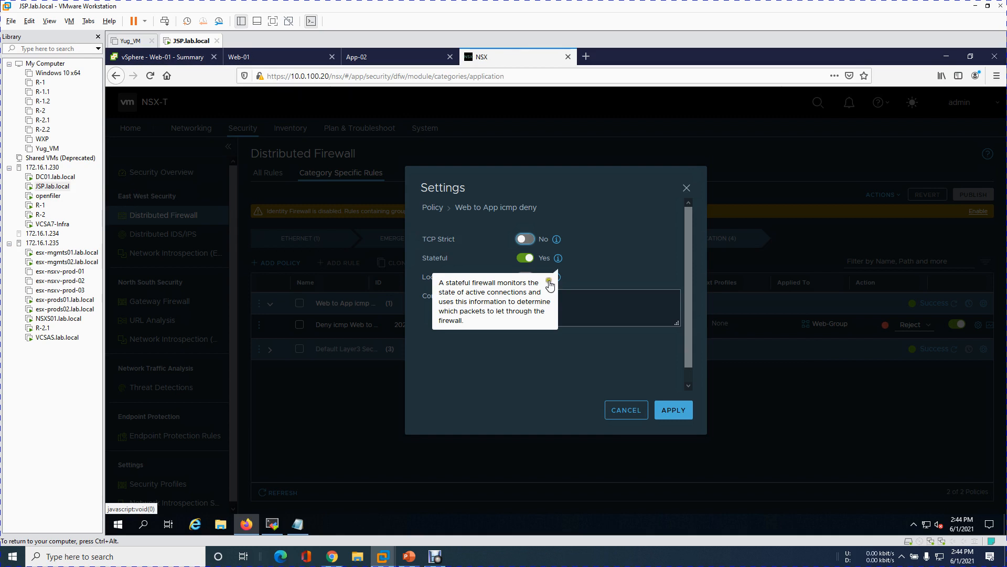
left_click(515, 376)
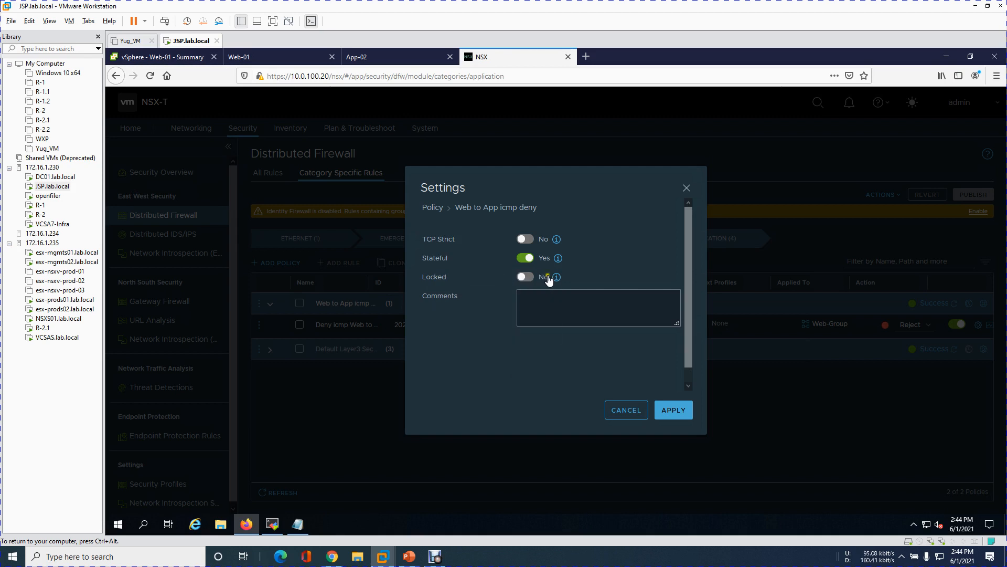
left_click(557, 277)
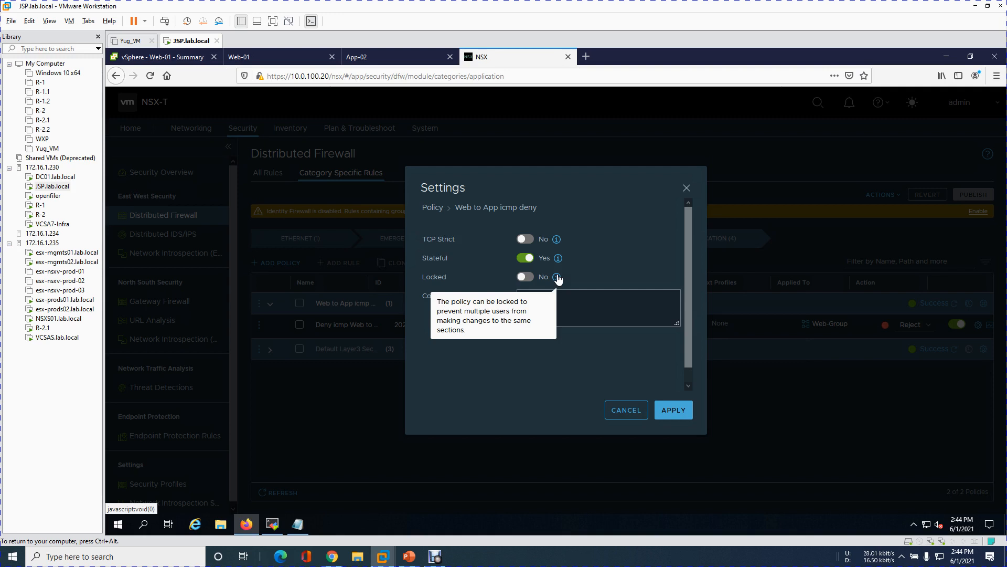
mouse_move(557, 242)
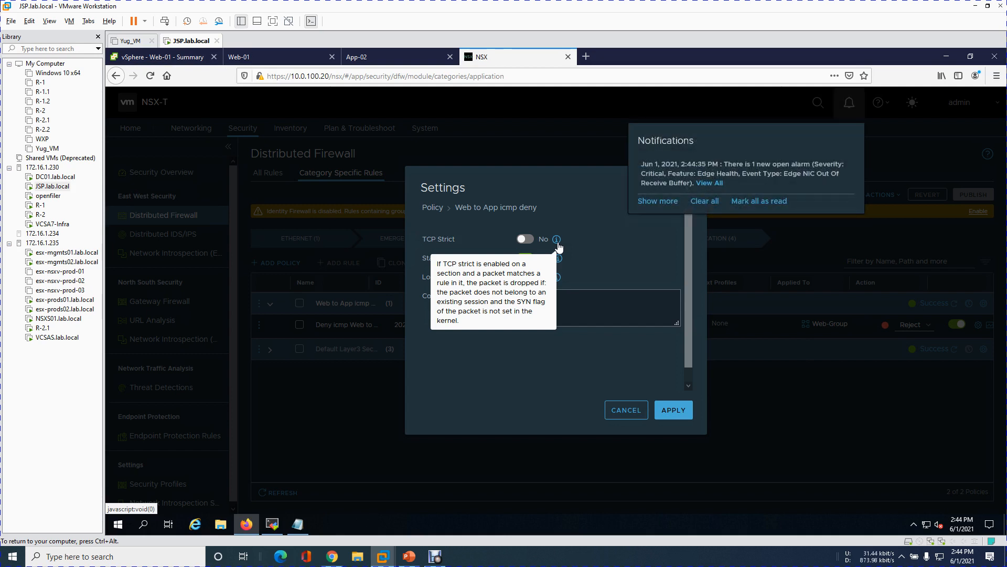
left_click(600, 237)
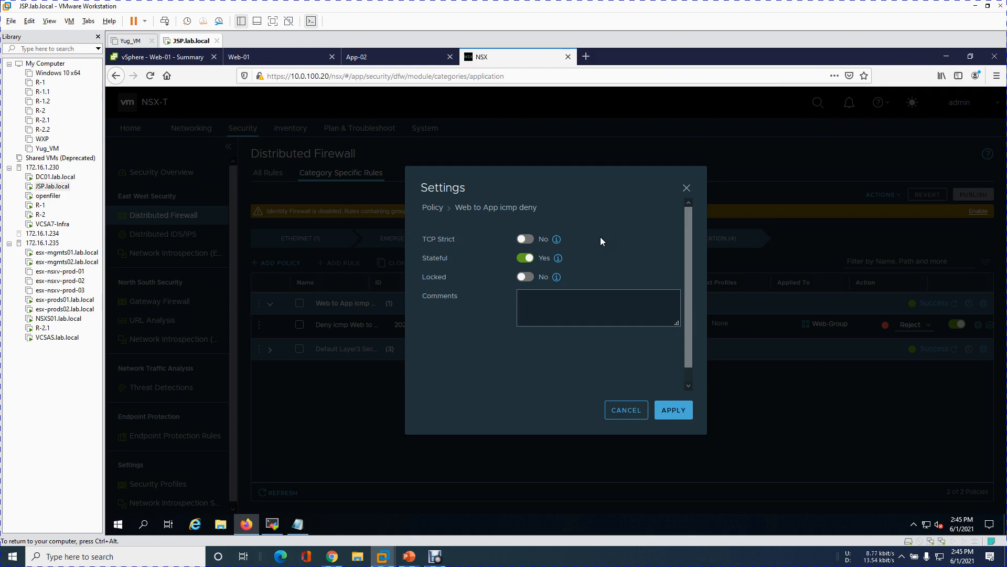
left_click(590, 293)
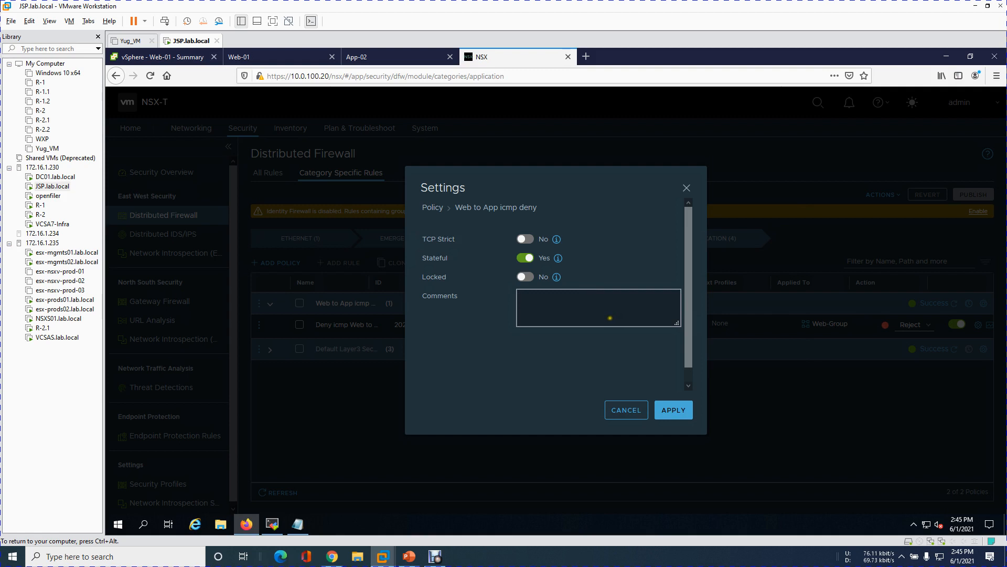
left_click(634, 413)
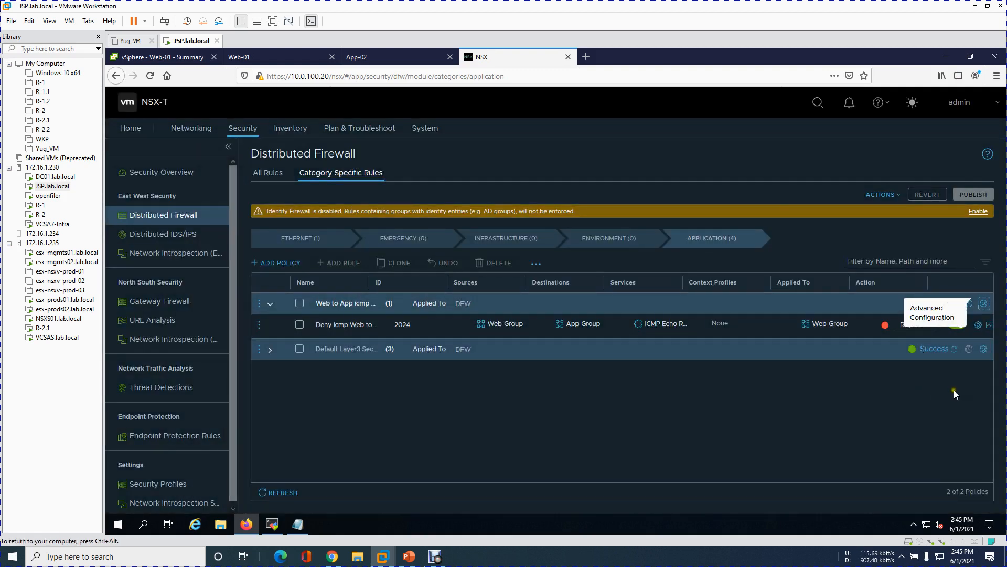
left_click(990, 325)
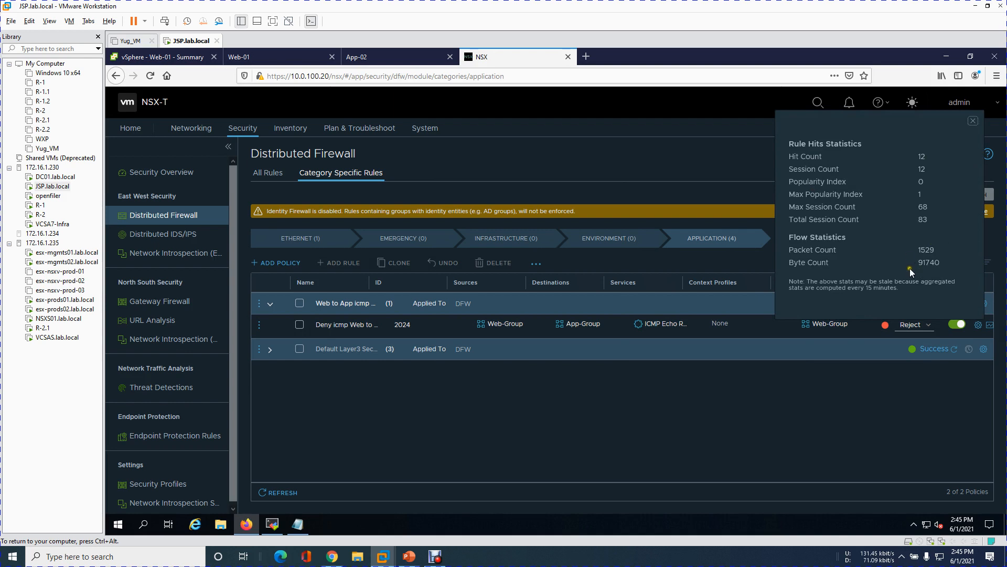
left_click(929, 398)
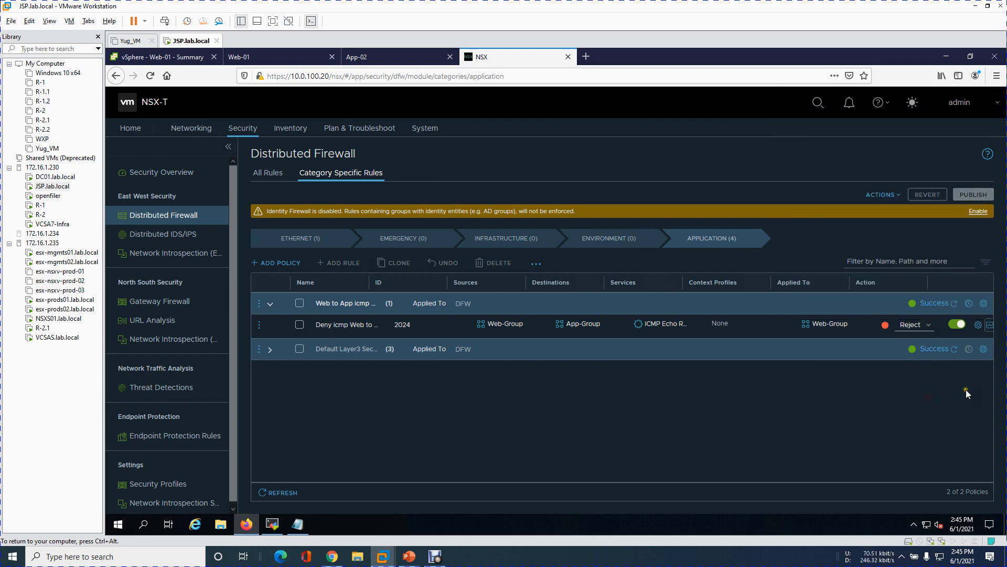
- Enable logging on the Deny icmp Web to App rule, keep direction In-Out, enter a person's name as the log label and apply the settings
left_click(979, 325)
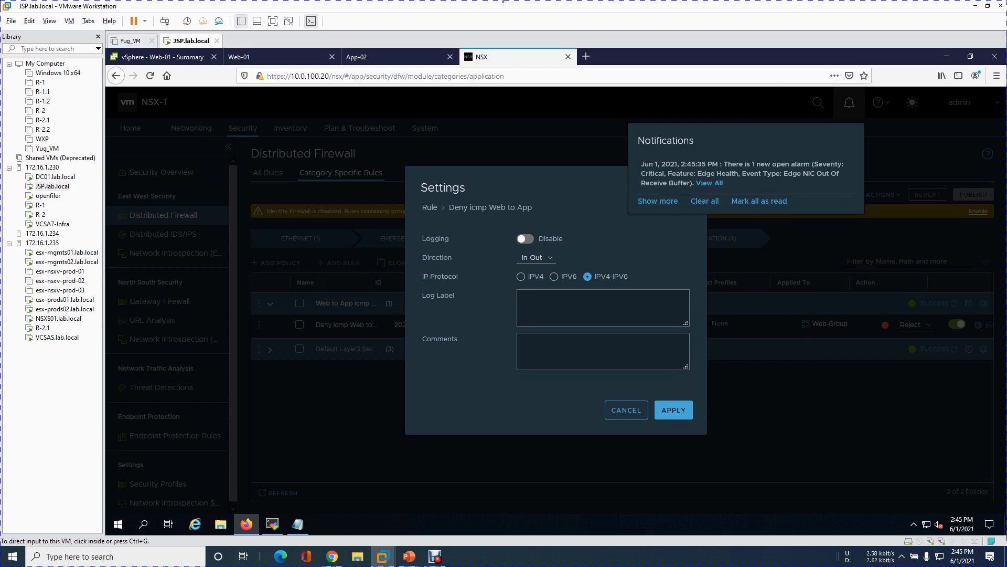
left_click(738, 308)
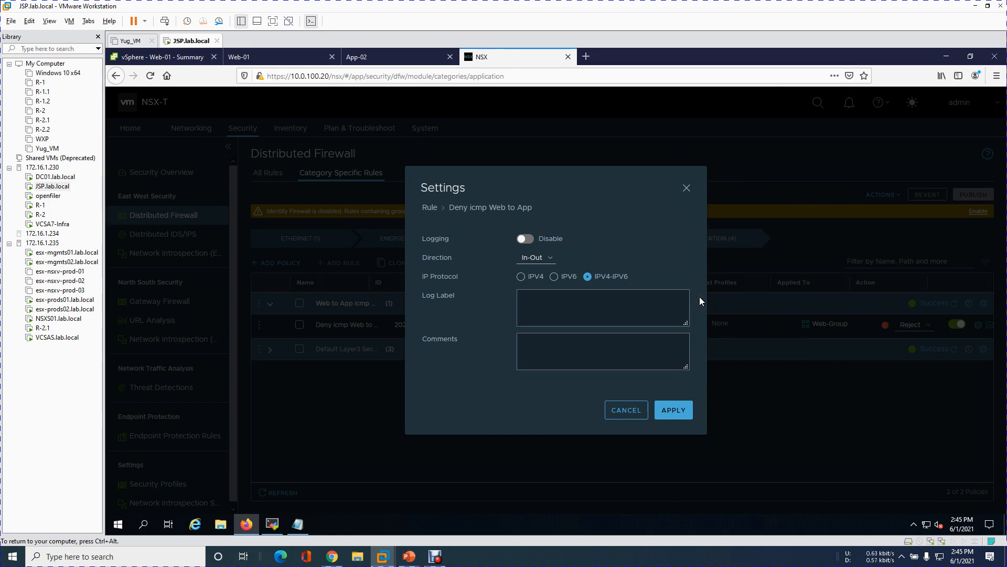
left_click(535, 240)
left_click(550, 258)
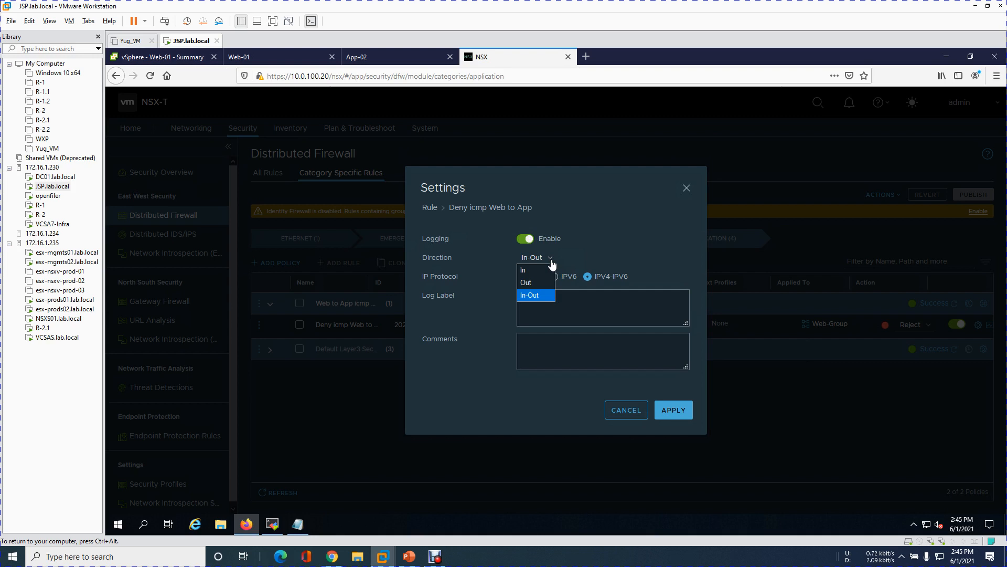
left_click(604, 244)
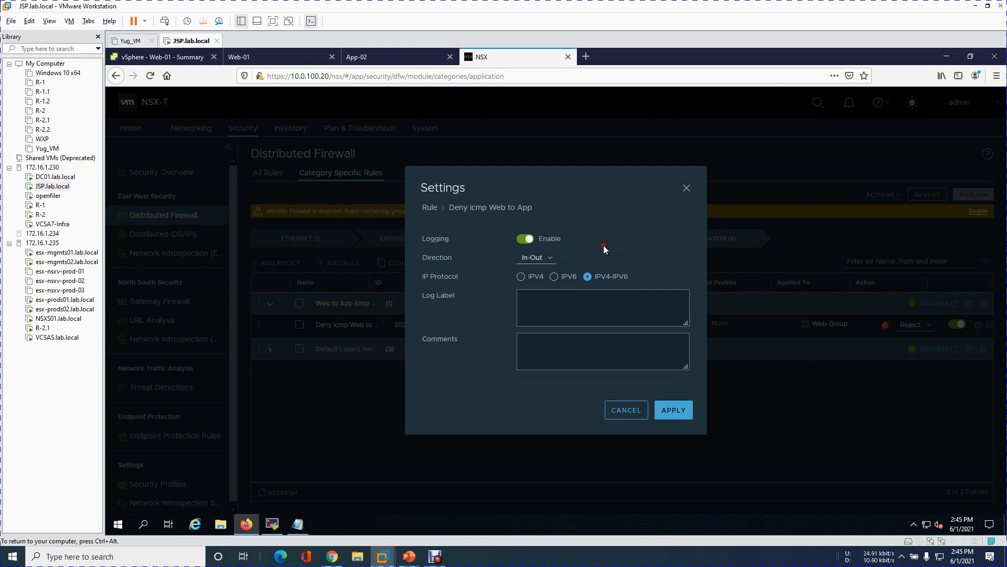
left_click(647, 301)
left_click(564, 300)
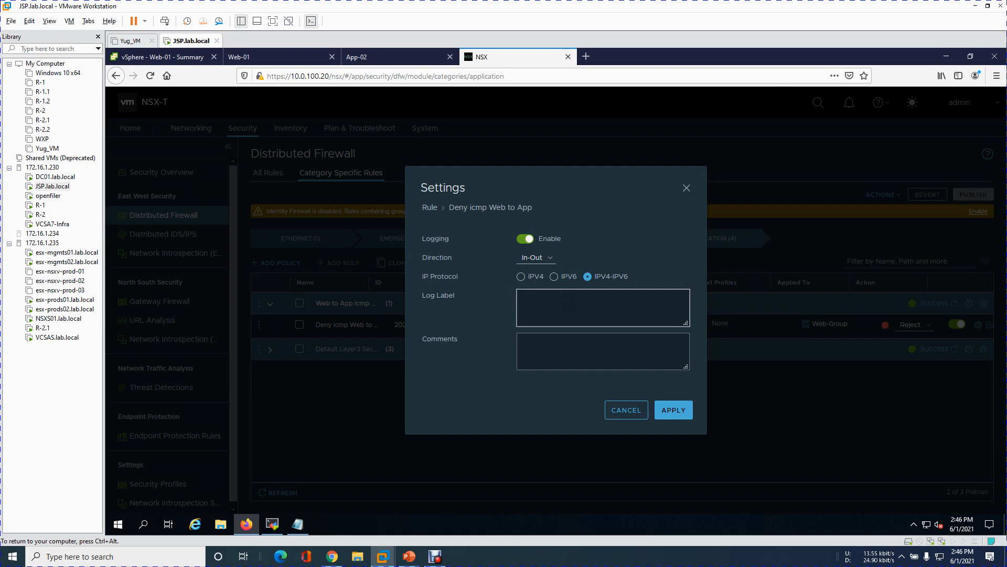
type("Mahinder")
left_click(510, 409)
left_click(682, 409)
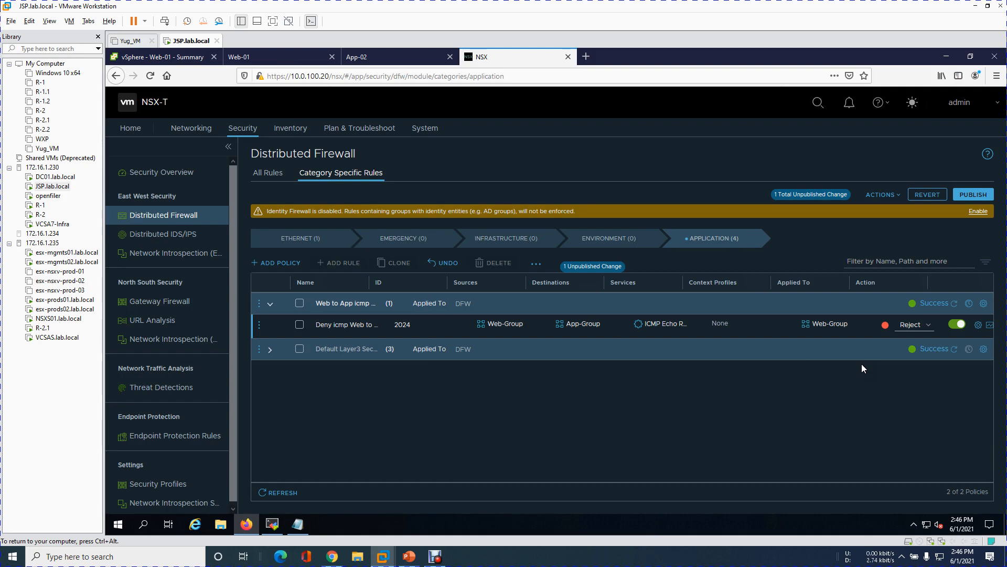
- Switch to MobaXterm, follow the firewall packet log with "tail -f /var/log/dfwpktlogs.log" and stop the command
left_click(272, 524)
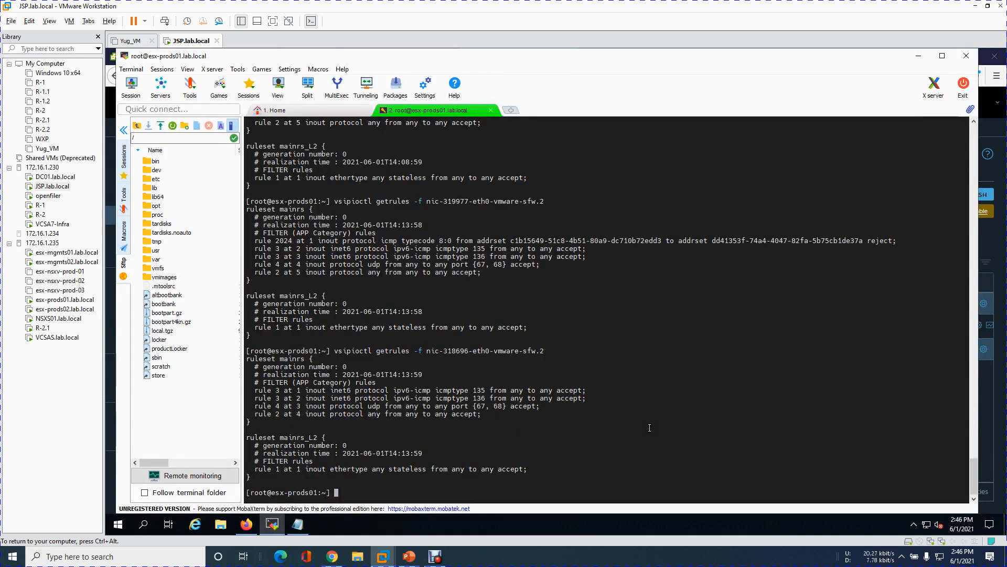
type("tail -f /var/log/dfwp")
key("Tab")
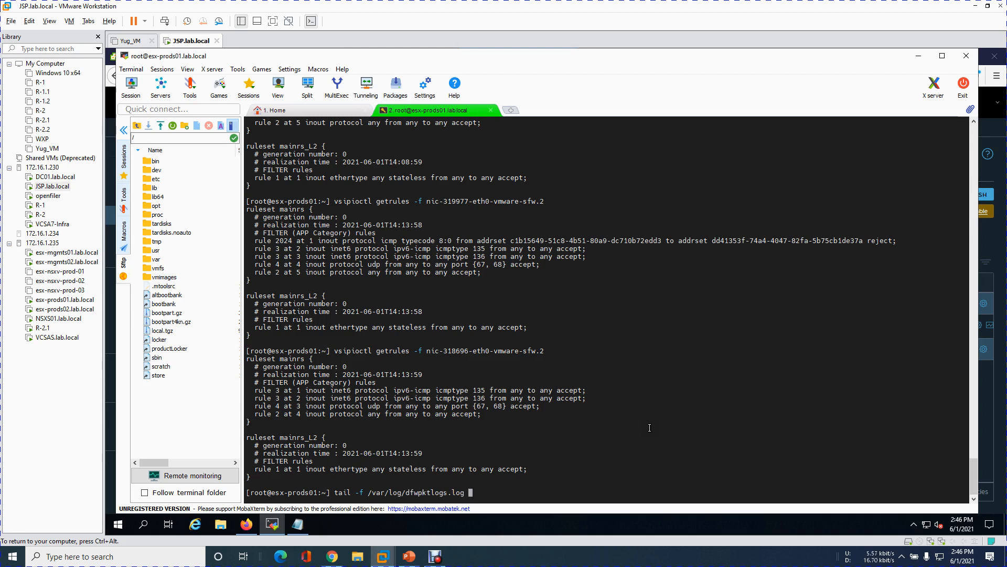
key("BackSpace")
key("Return")
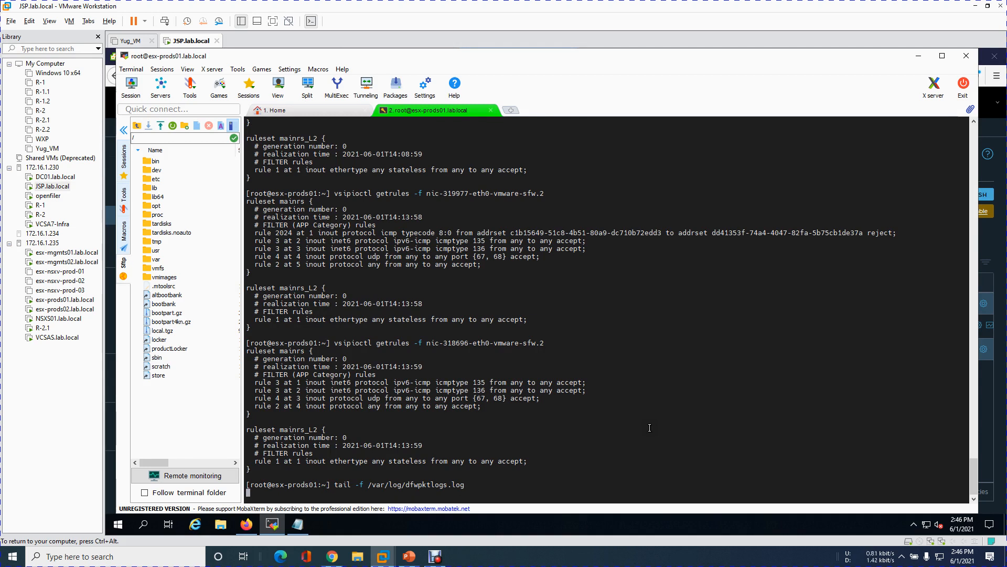
key("Return")
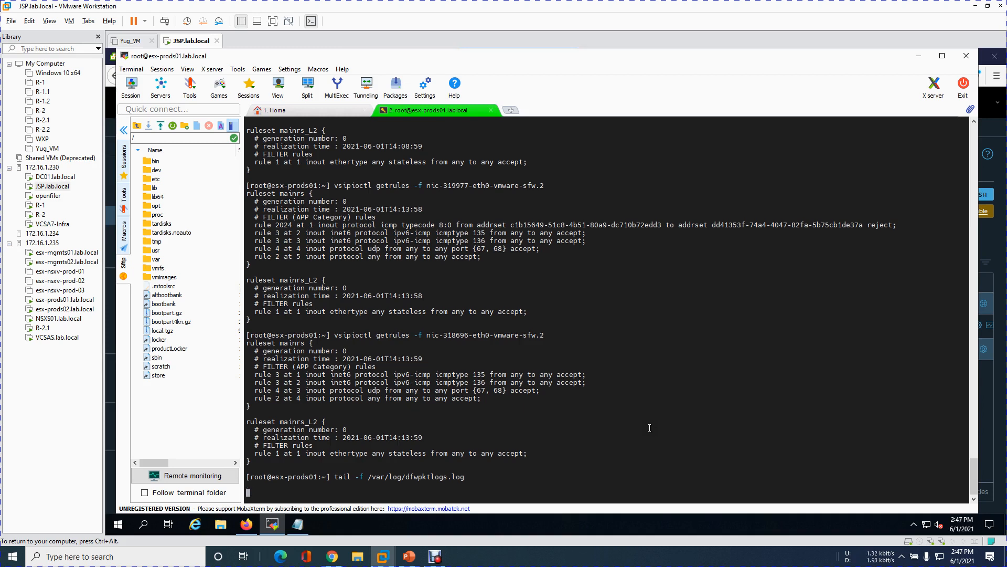
key("ctrl+c")
key("Return")
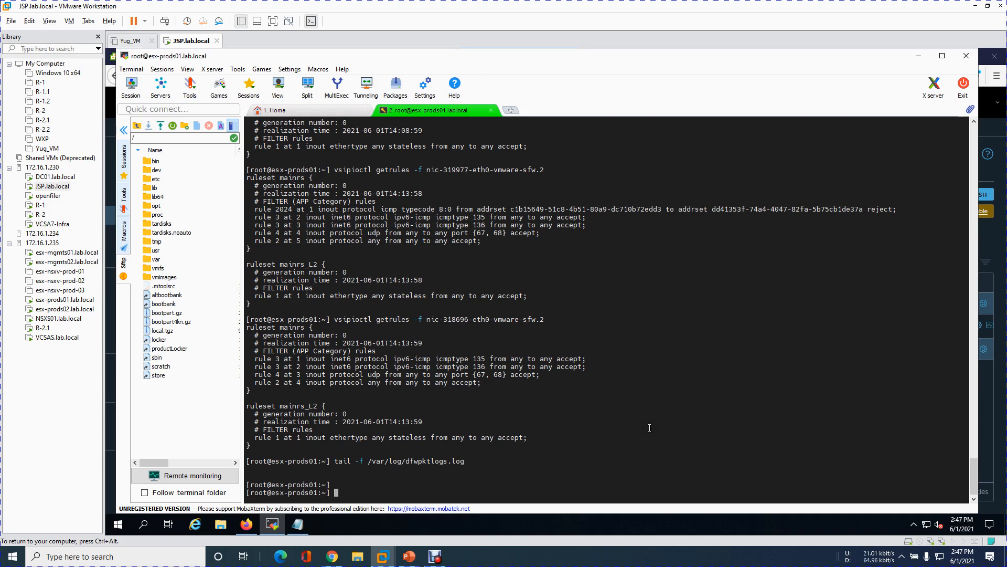
- Try to follow the firewall packet log with "tail -f/var/log/dfwpktlogs.log"
key("Up")
key("Left")
key("Left")
key("Left")
key("Left")
key("Left")
key("Left")
key("Left")
key("Left")
key("Left")
key("Left")
key("Left")
key("Left")
key("Left")
key("Left")
key("Left")
key("Left")
key("Left")
key("Left")
key("Left")
key("Left")
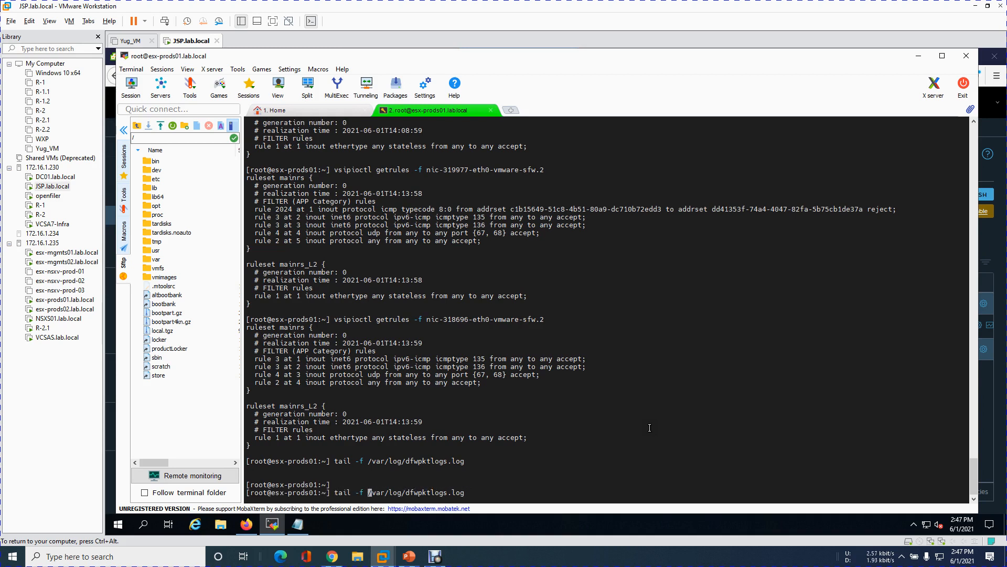
key("BackSpace")
key("Return")
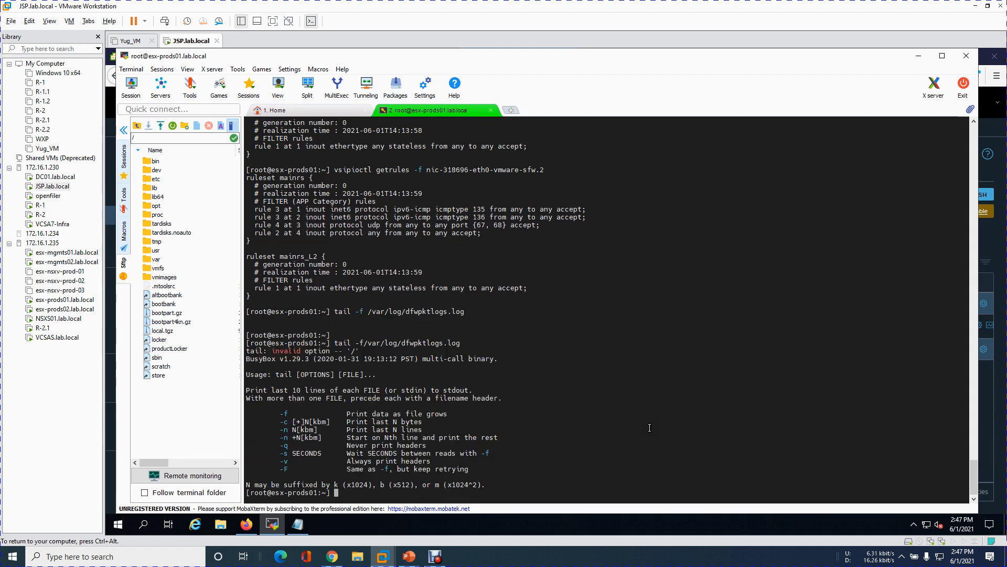
- Correct the spacing in the recalled command and run "tail -f /var/log/dfwpktlogs.log"
key("Up")
key("Left")
key("Left")
key("Left")
key("Left")
key("Left")
key("Left")
key("Left")
key("Left")
key("Left")
key("Left")
key("Left")
key("Left")
key("Left")
key("Left")
key("Left")
key("Left")
key("Left")
key("Left")
key("Left")
key("Left")
key("Left")
key("Left")
key("Left")
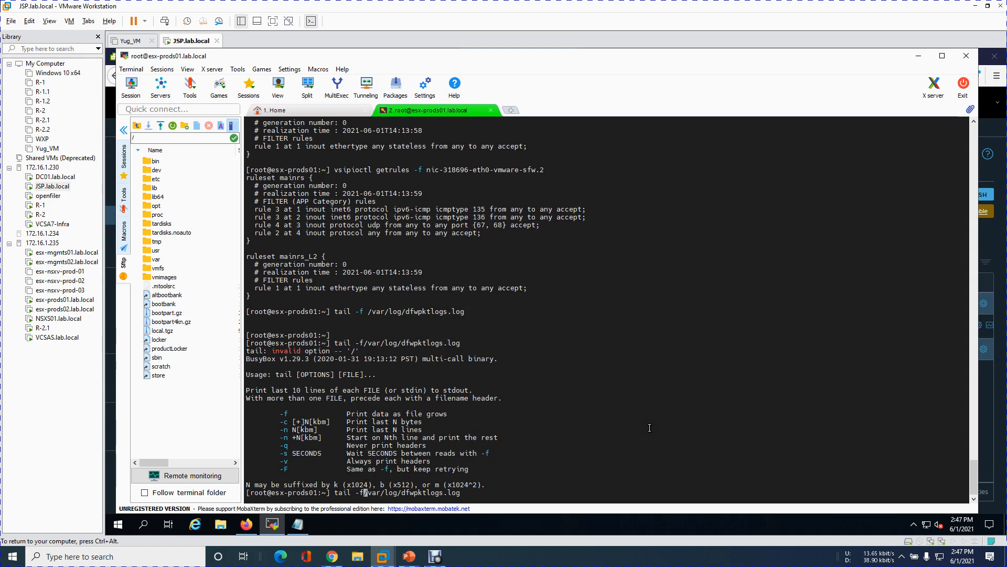
key("Left")
key("Left")
key("BackSpace")
key("Return")
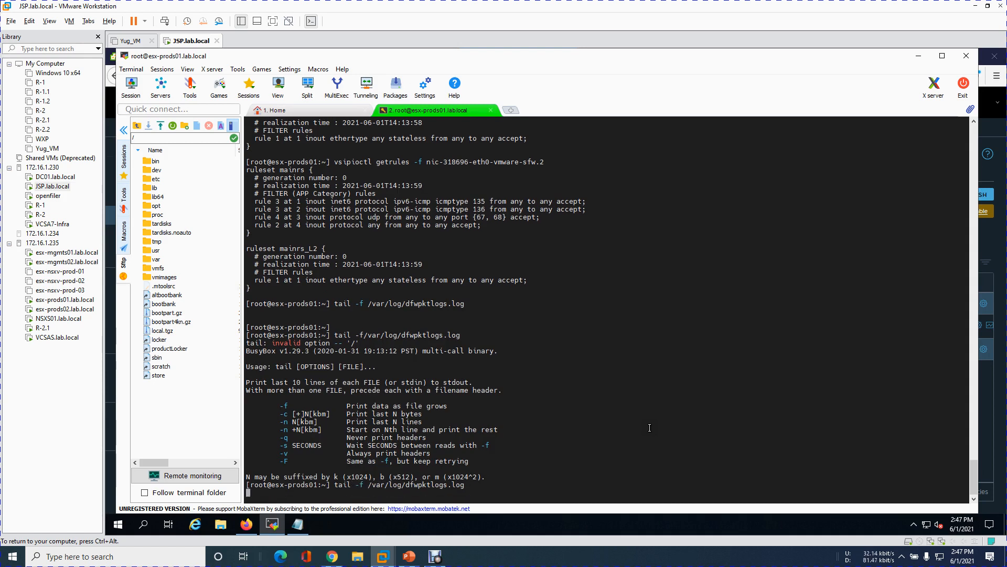
- Switch to the Web-01 console in Firefox, stop both running pings and restart "ping 10.0.182.2 -t"
left_click(245, 524)
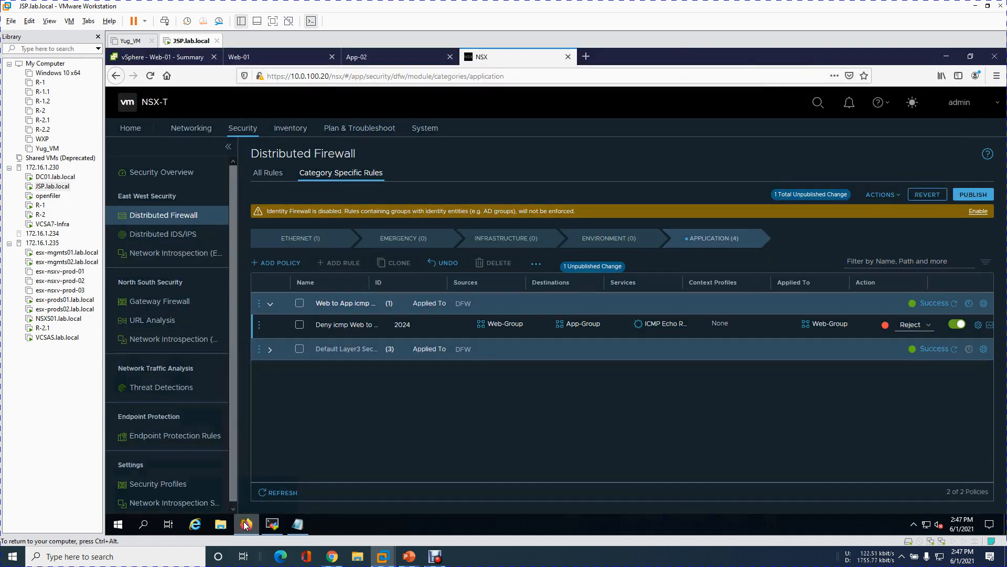
left_click(297, 58)
left_click(499, 221)
key("ctrl+c")
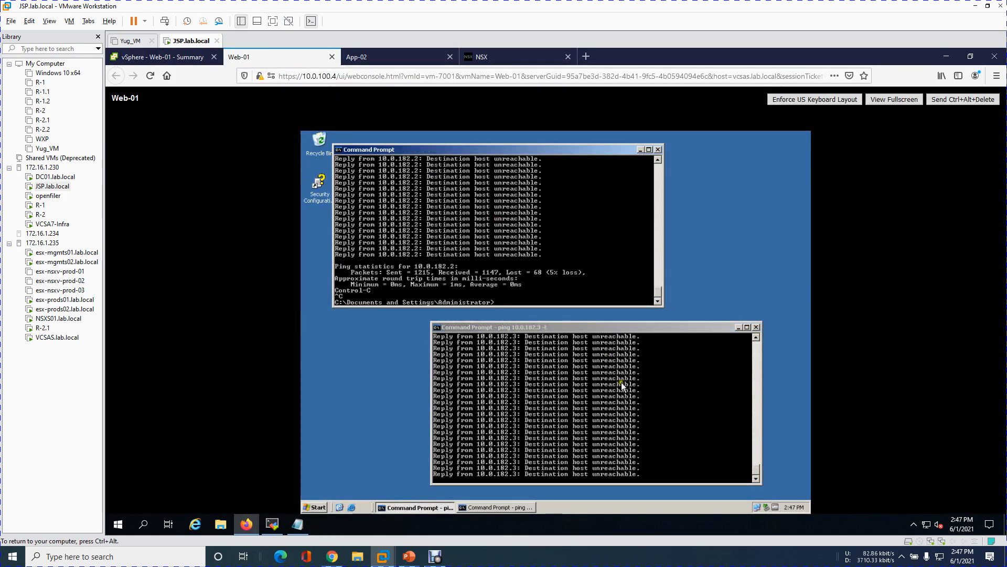
left_click(619, 404)
key("ctrl+c")
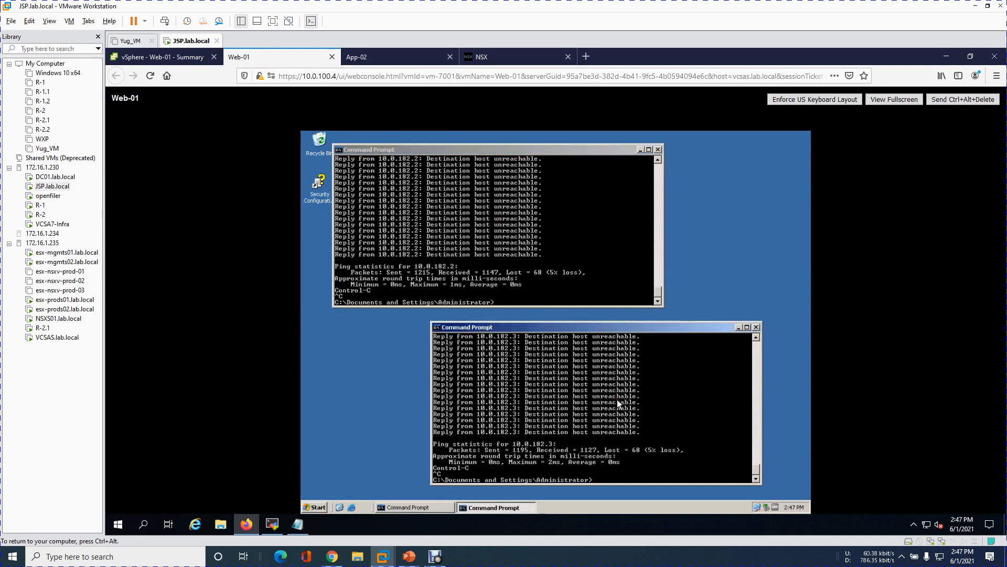
left_click(504, 234)
key("Up")
key("Return")
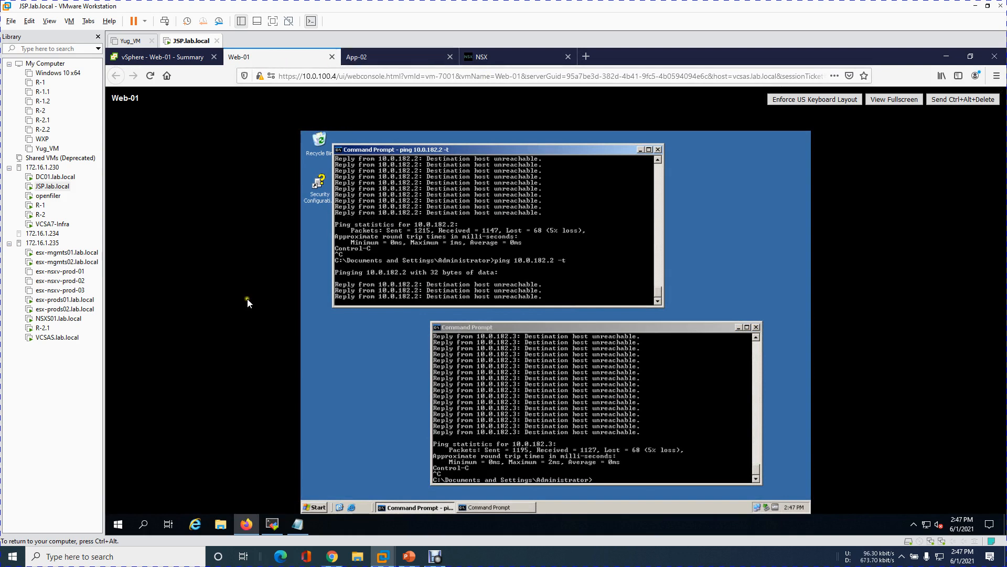
- Switch to MobaXterm, check the followed packet log and stop the tail command on esx-prods01
left_click(273, 525)
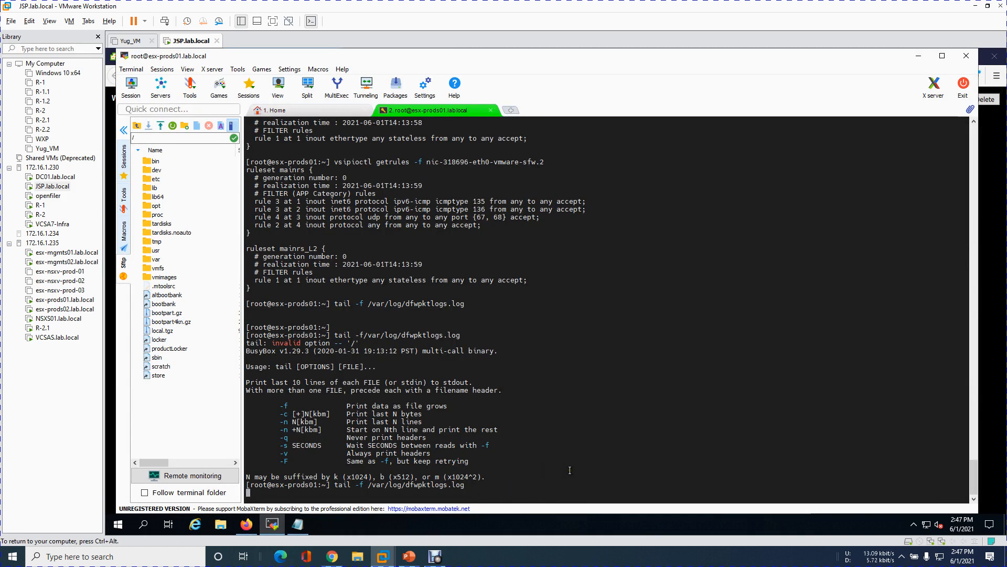
key("ctrl+c")
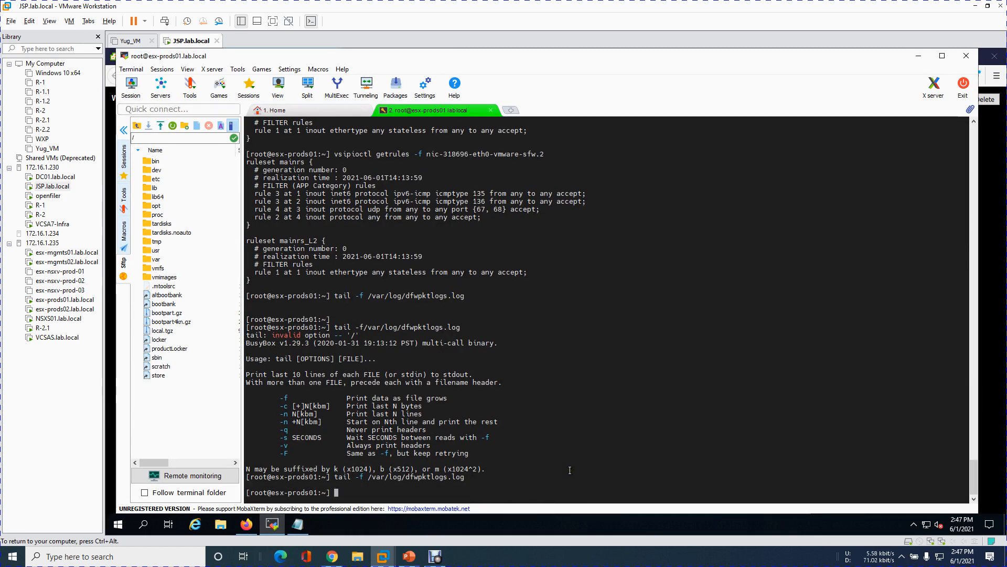
key("Return")
key("Return")
key("Return")
key("Return")
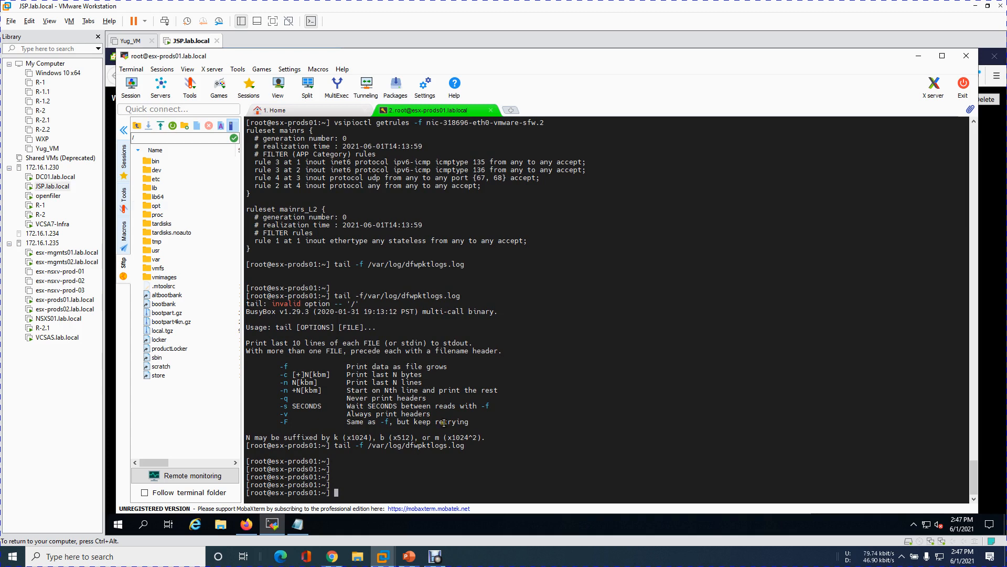
- Switch to the vSphere Client in Firefox and check which hosts run Web-01 and App-01
left_click(918, 55)
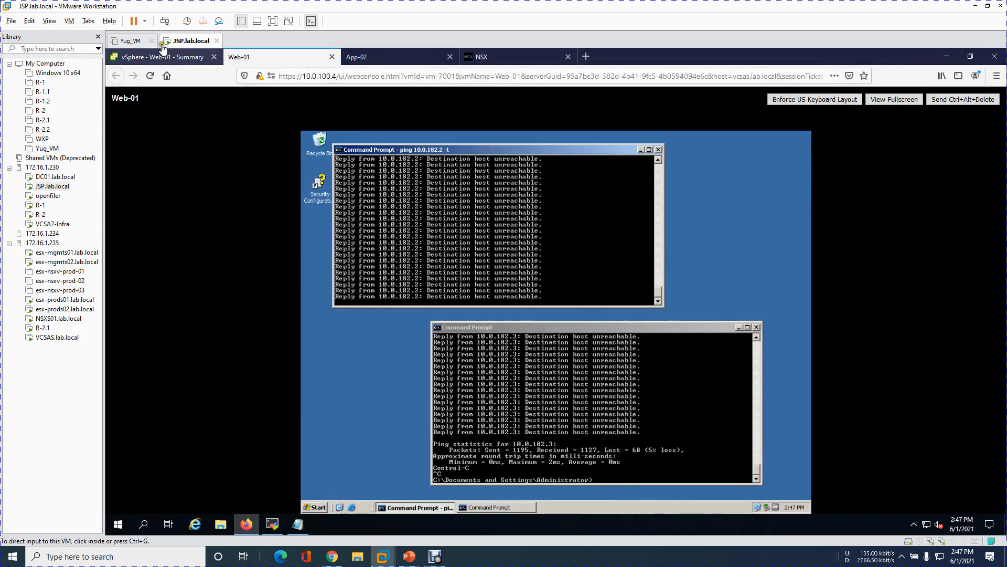
left_click(163, 57)
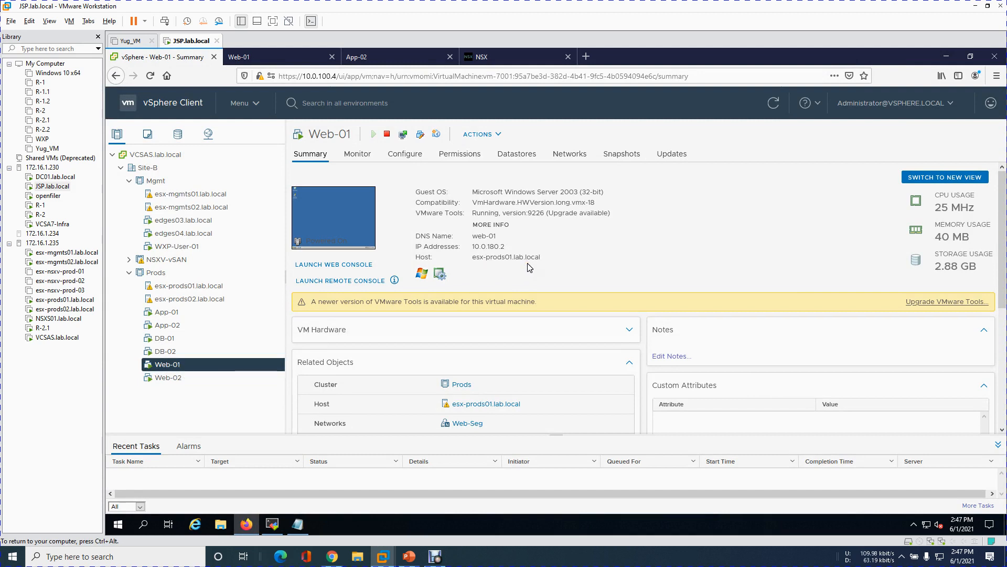
left_click(187, 312)
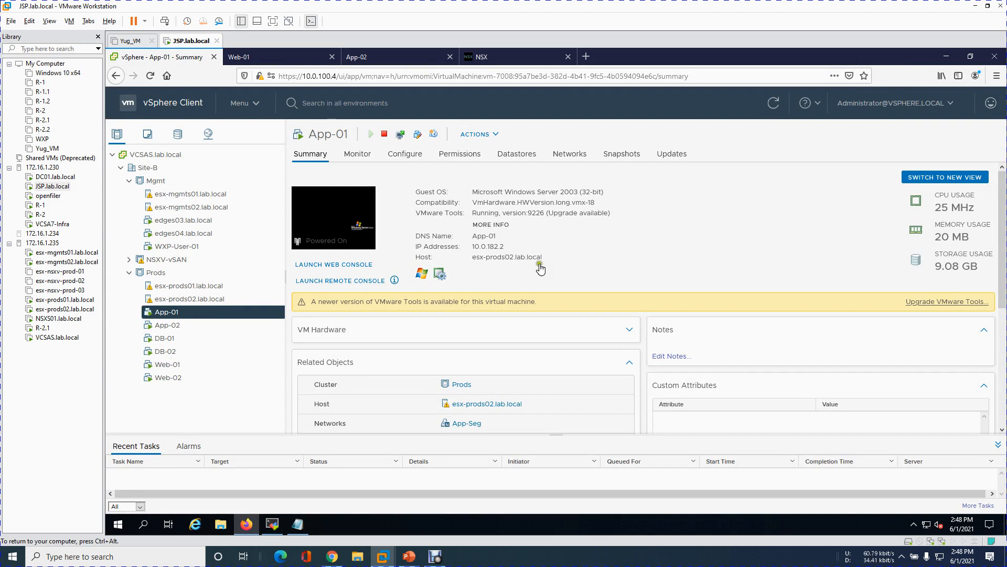
- Restart "ping 10.0.182.3 -t" in the second Command Prompt on the Web-01 console
left_click(273, 58)
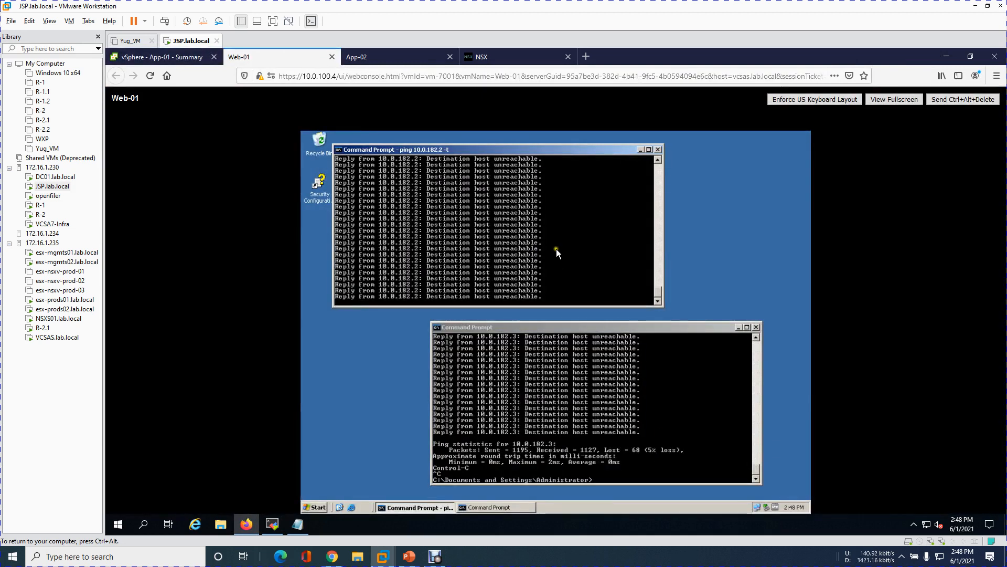
left_click(657, 436)
key("Up")
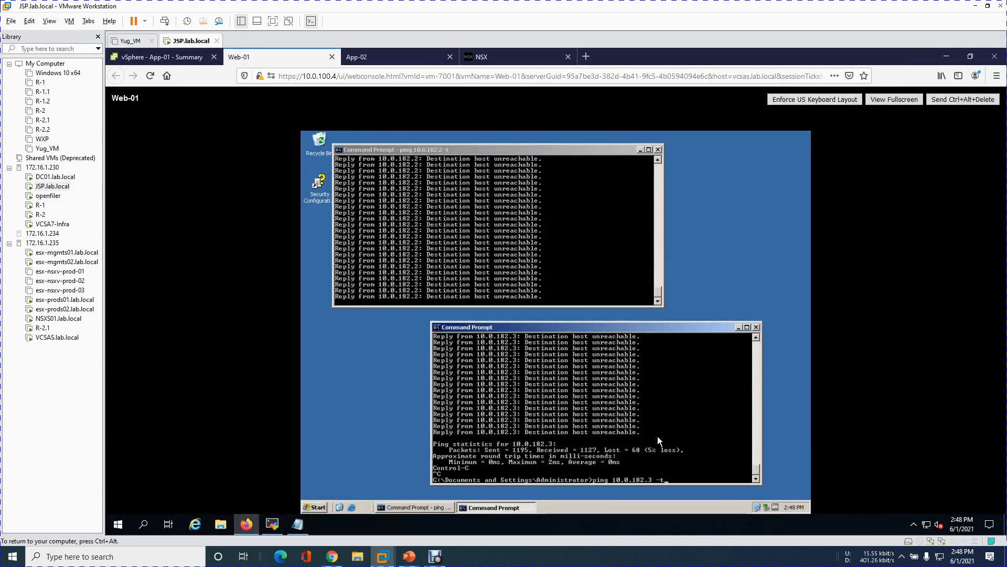
key("Return")
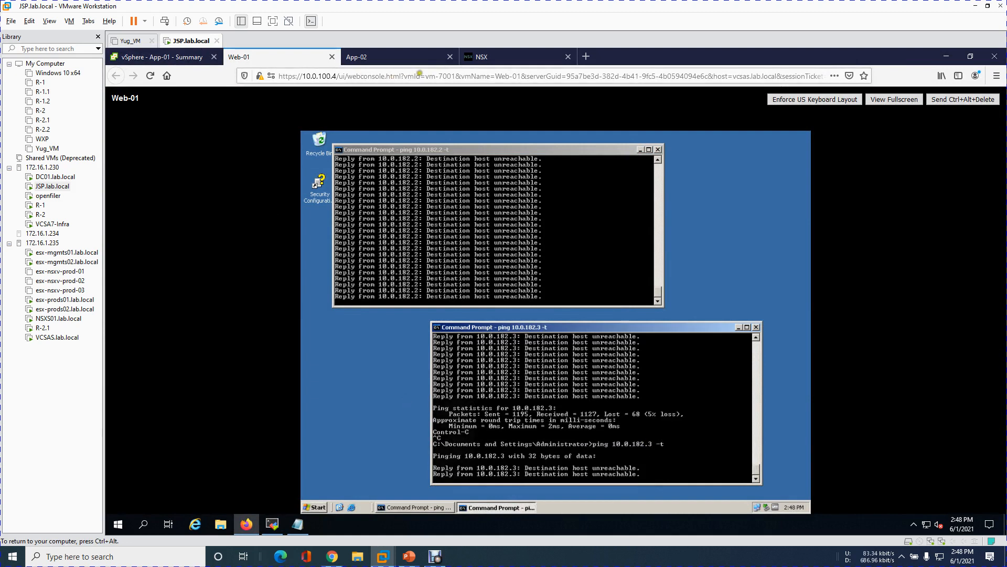
- Switch to MobaXterm, start nsxcli on esx-prods01 and run "get firewall packetlog last 20"
left_click(272, 524)
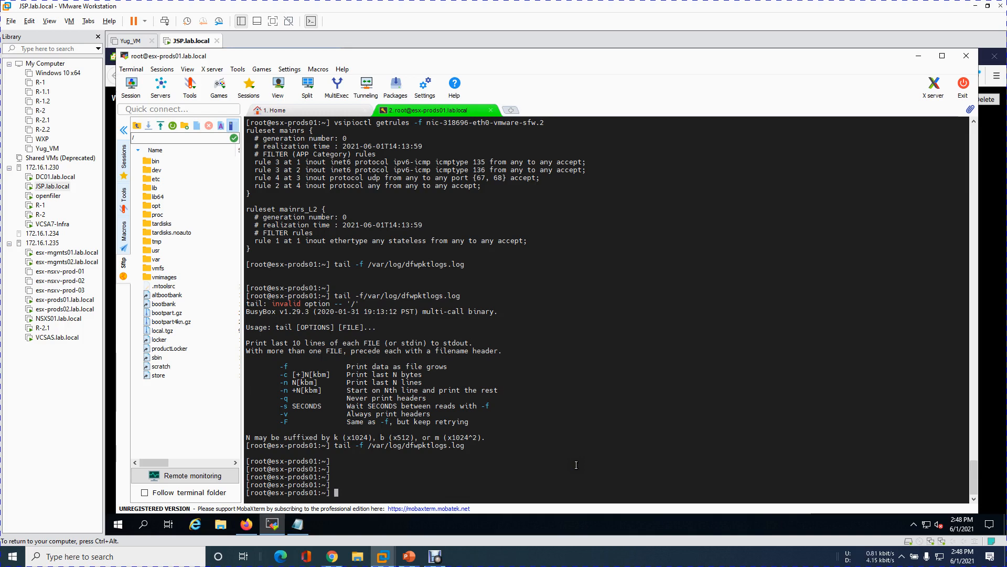
type("nsxcli")
key("Return")
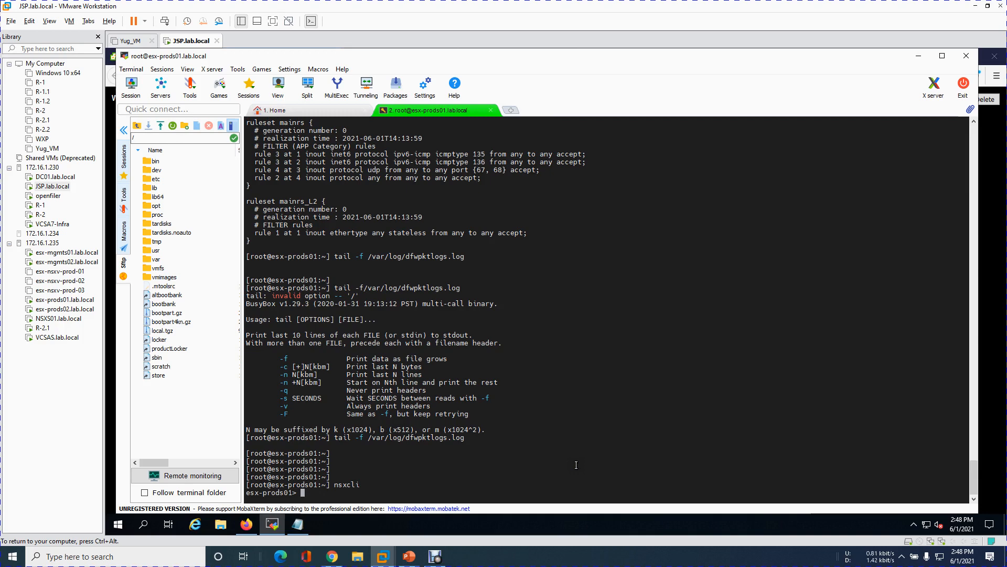
type("get firewall ")
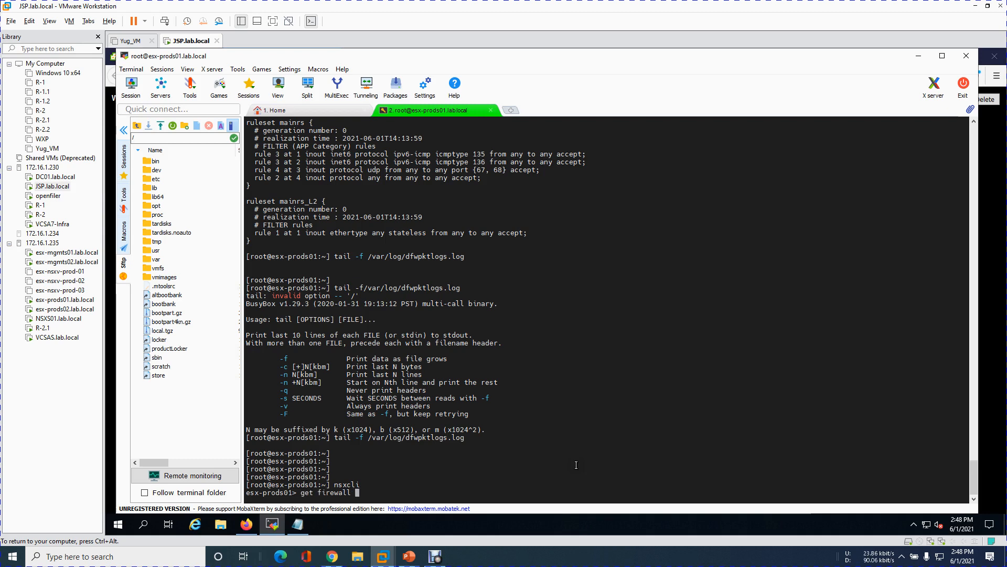
type("packetlog last 20")
key("Return")
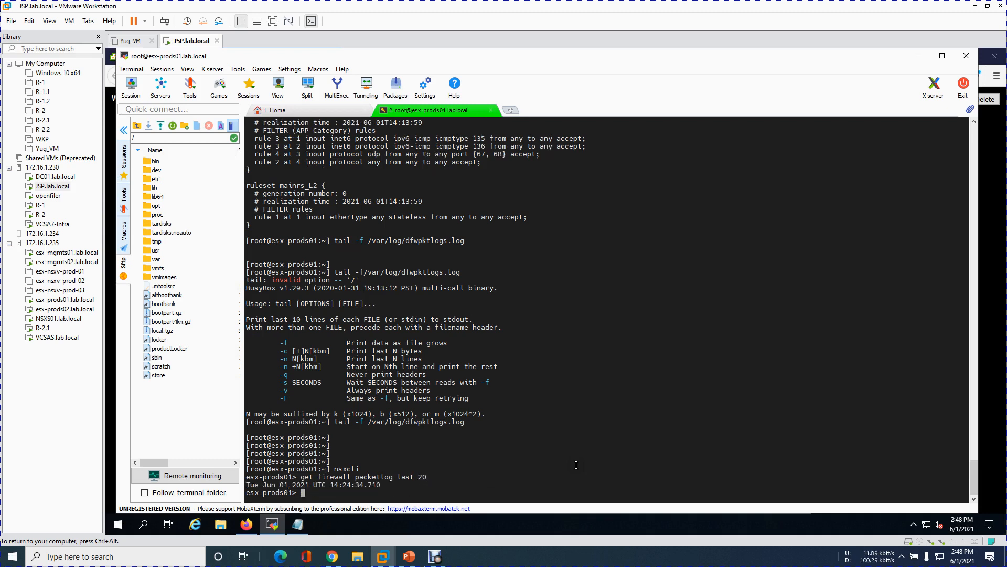
- Run "get firewall packetlog" on esx-prods01 without a line limit
key("Up")
key("BackSpace")
key("BackSpace")
key("BackSpace")
key("BackSpace")
key("BackSpace")
key("BackSpace")
key("BackSpace")
key("BackSpace")
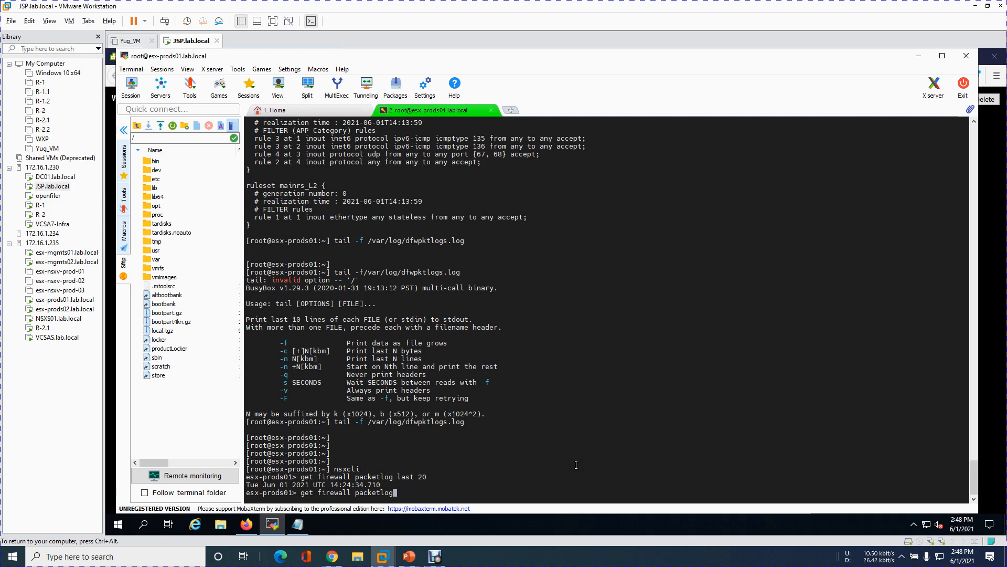
key("Return")
- List the options of "get firewall packetlog" and of its "last" argument, and run it with "last 5"
key("Up")
key("BackSpace")
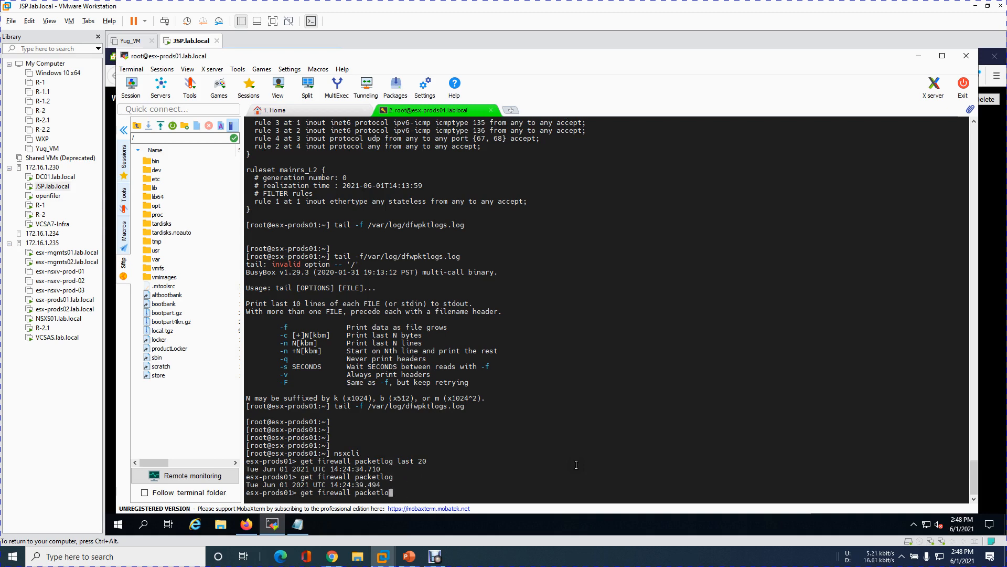
type("g ?")
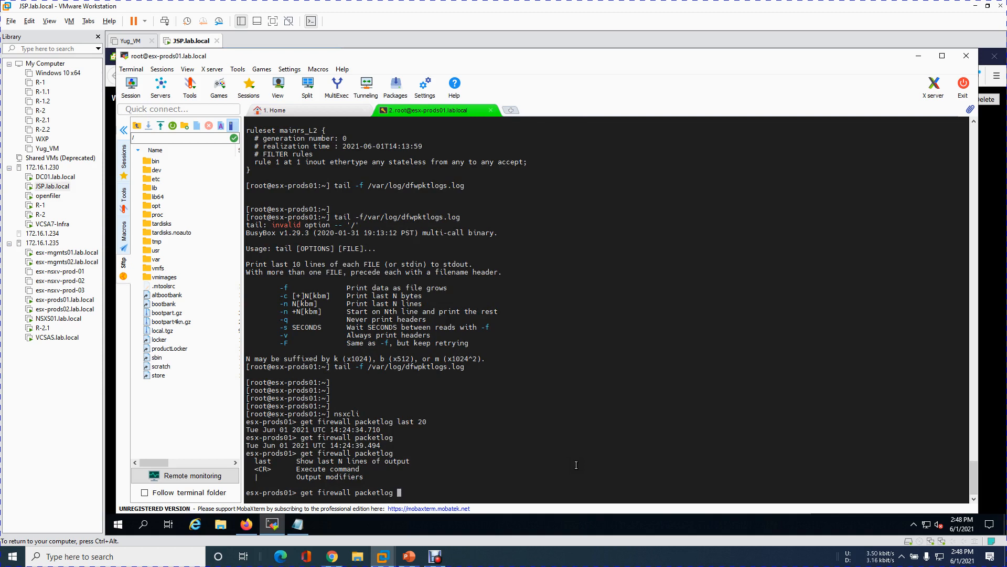
type("L")
key("BackSpace")
type("last")
key("question")
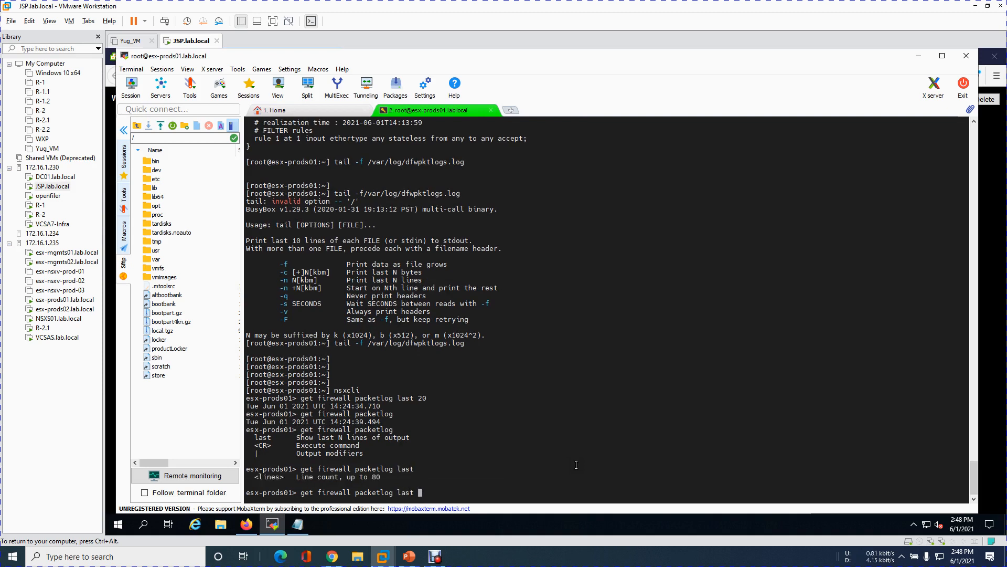
type("5")
key("Return")
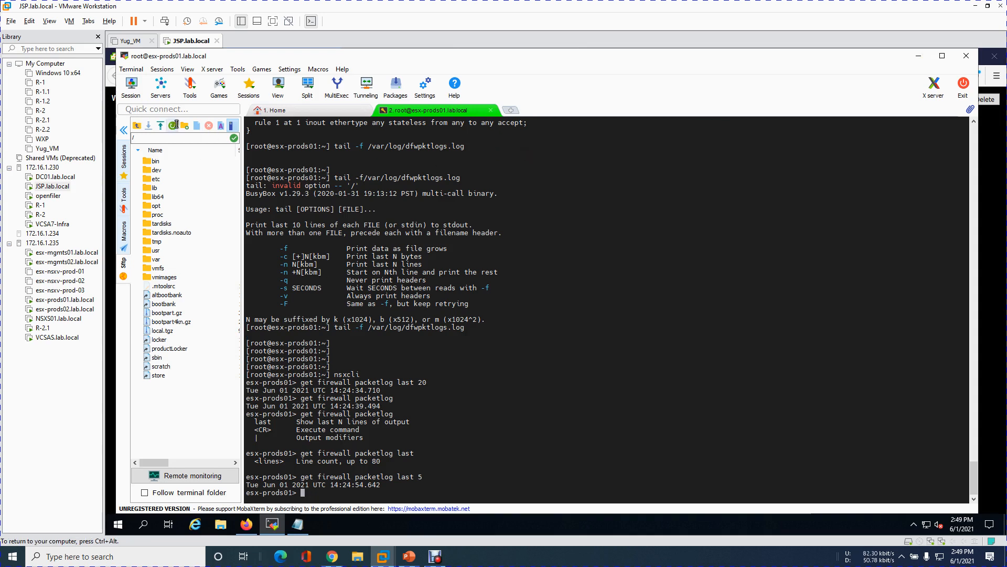
- Open the saved session to esx-prods02.lab.local, start nsxcli and run "get firewall packetlog last 5"
left_click(300, 109)
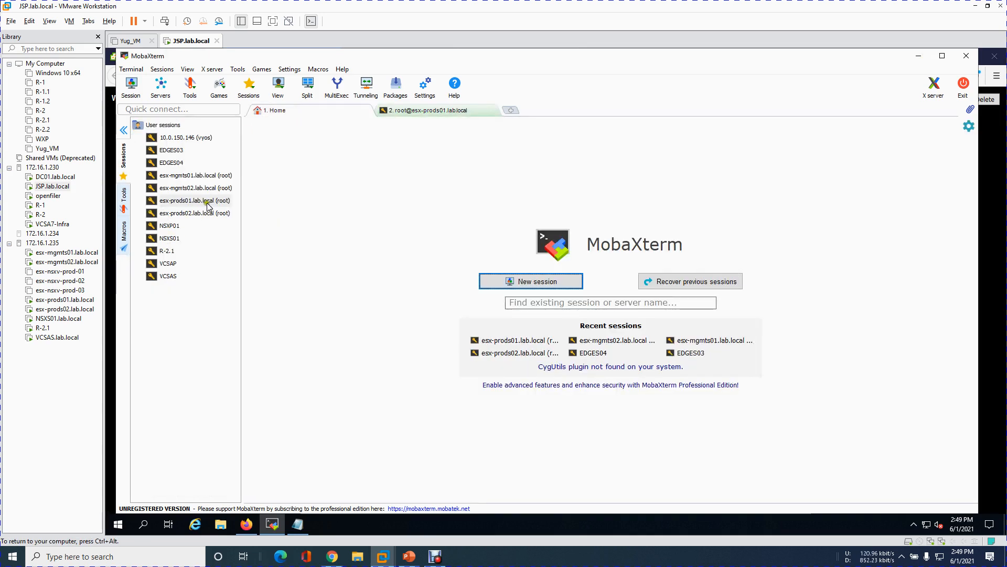
double_click(194, 212)
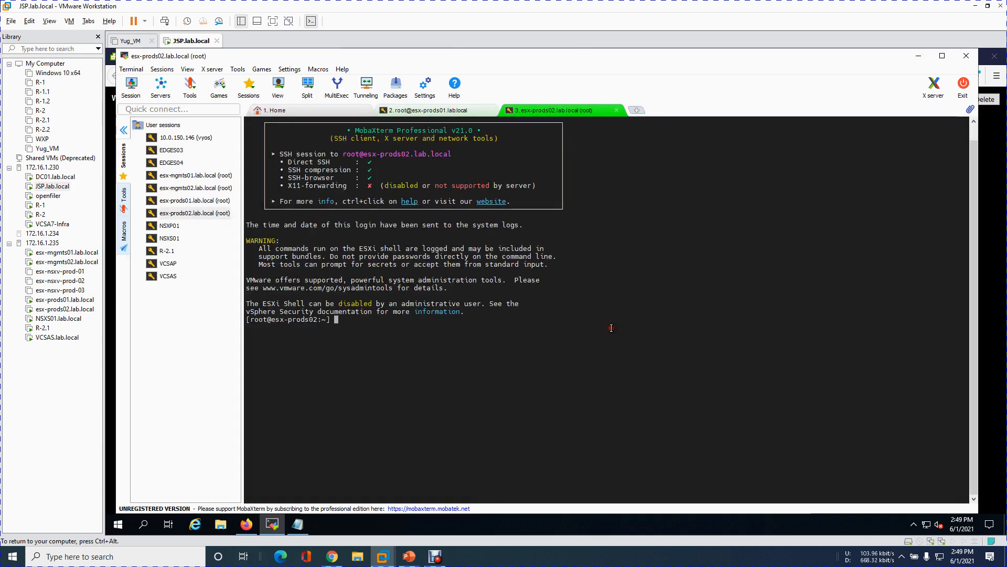
type("nsx")
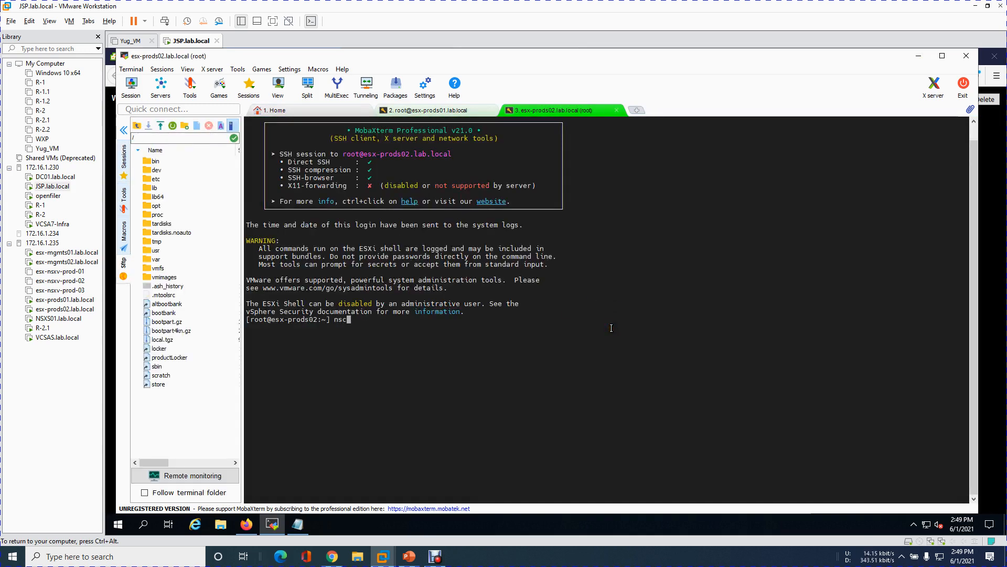
key("BackSpace")
type("xcli")
key("Return")
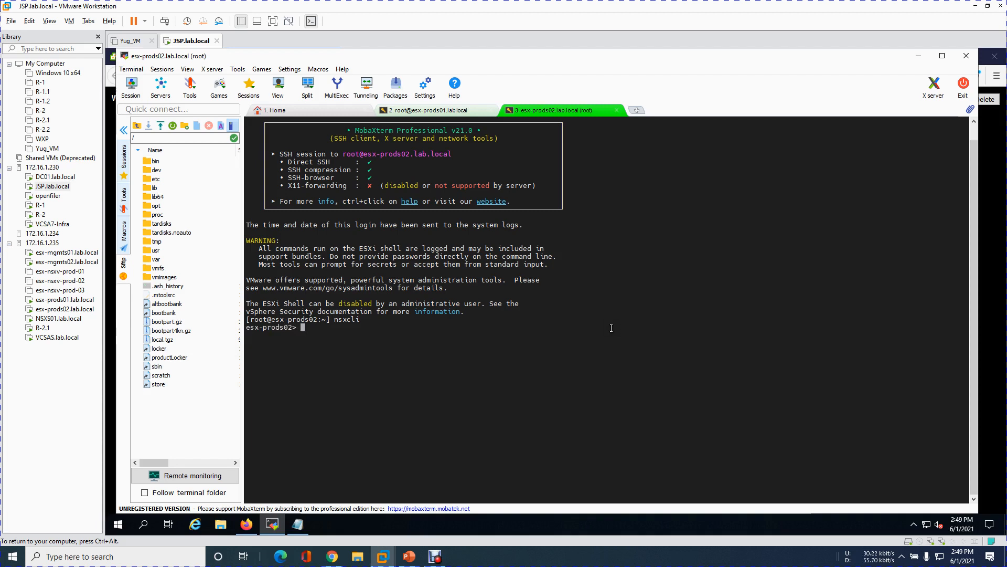
type("get firewall packetlog last 5")
key("Return")
- Switch to NSX in Firefox, publish the pending firewall change, clear the notifications and refresh the Web to App icmp policy's status
key("ctrl+alt")
left_click(248, 525)
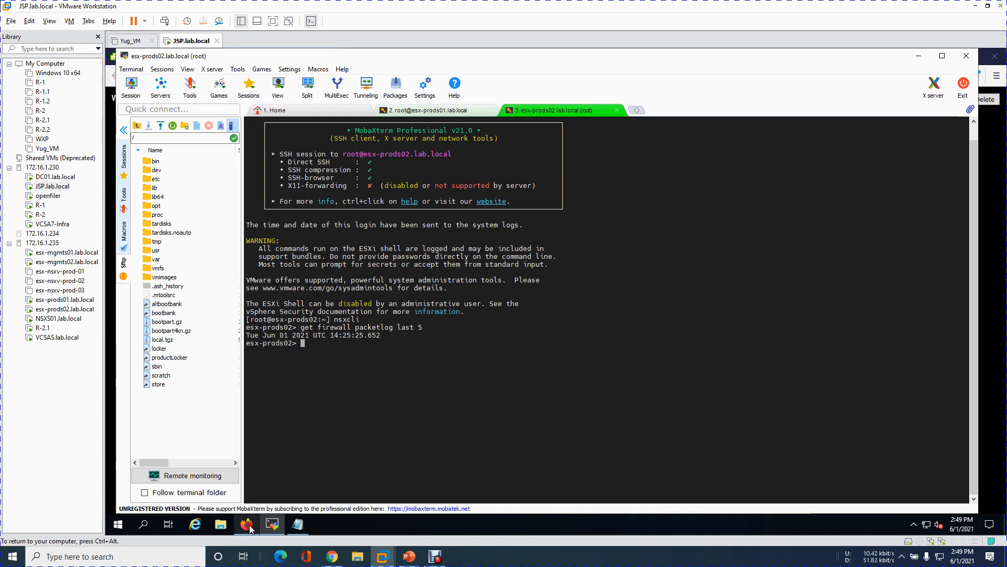
left_click(542, 56)
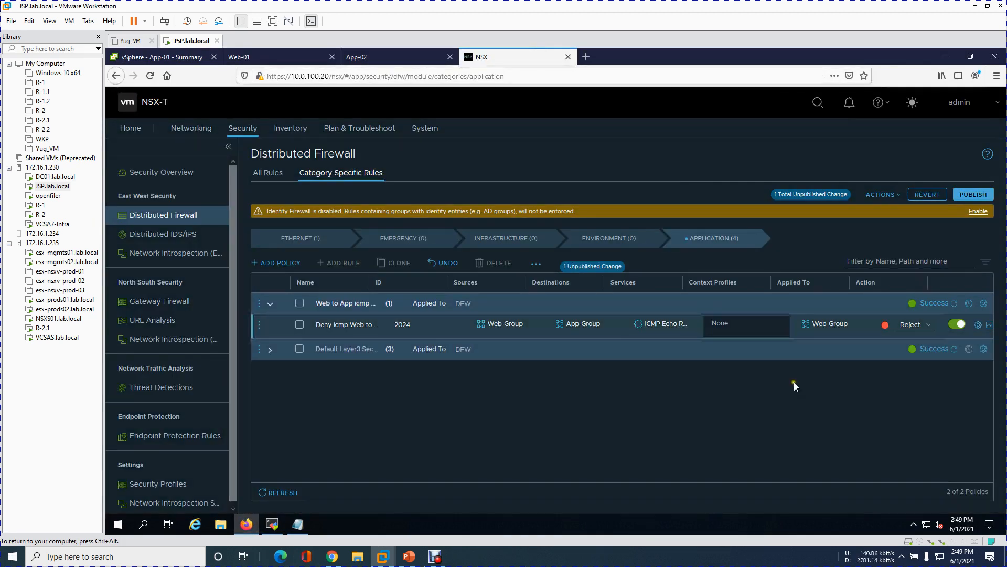
left_click(976, 195)
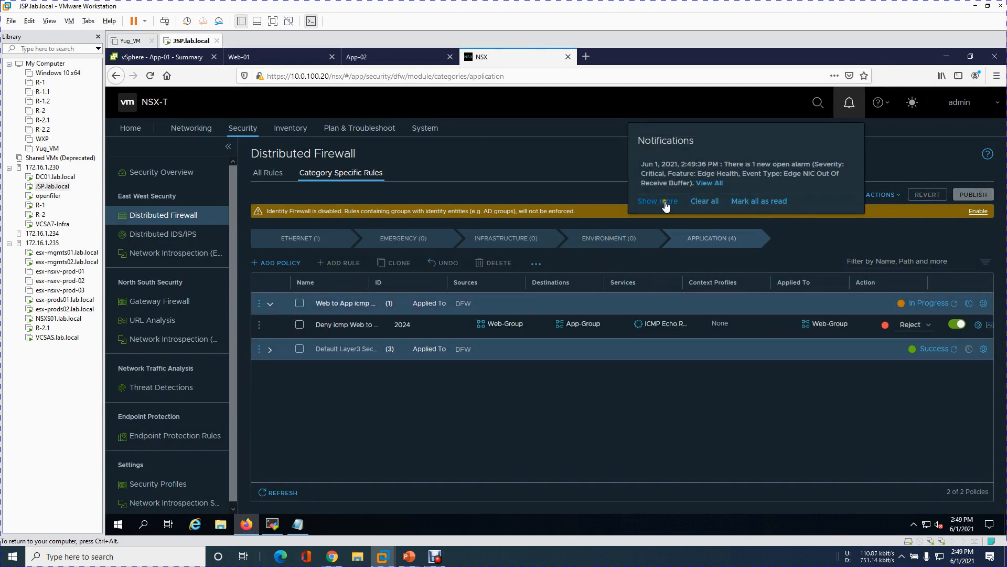
left_click(706, 201)
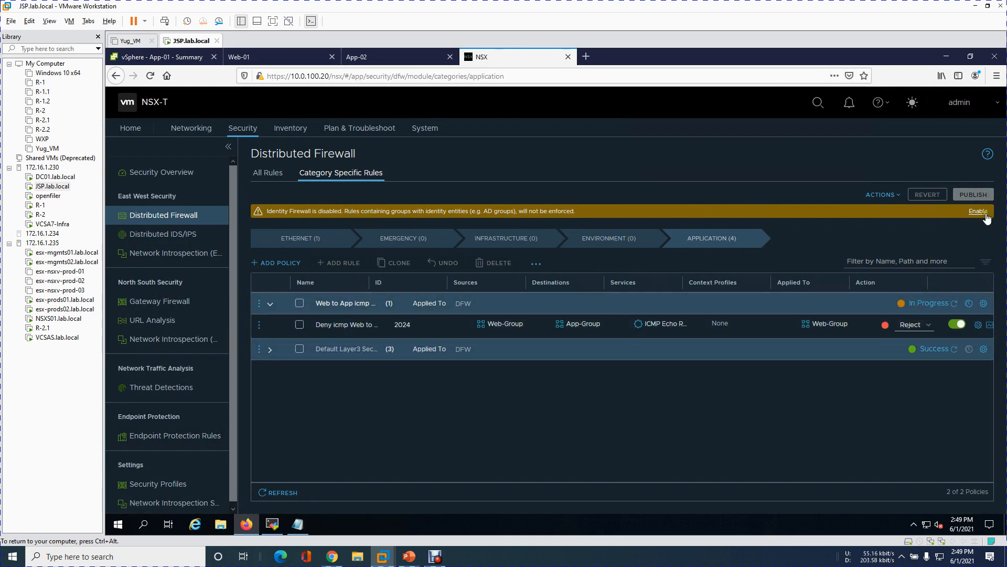
left_click(954, 305)
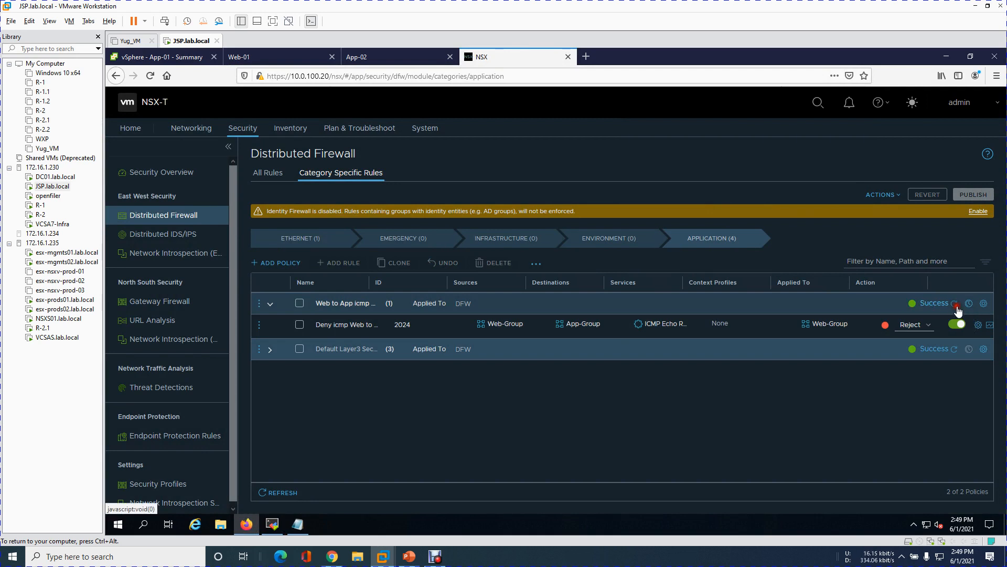
- Check Web-01's running pings and App-01's summary, and rerun "get firewall packetlog last 5" on esx-prods02 in MobaXterm
left_click(274, 57)
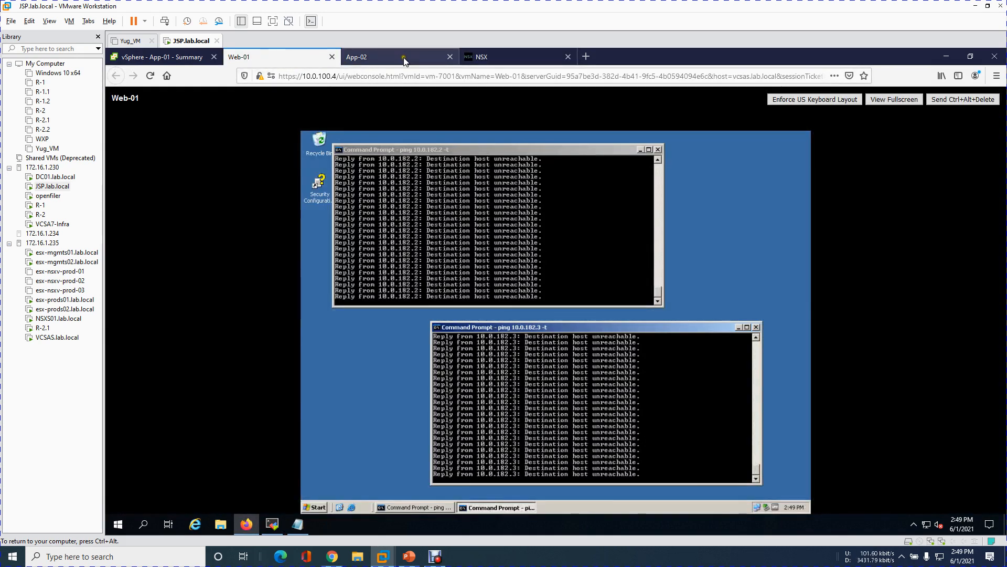
left_click(167, 57)
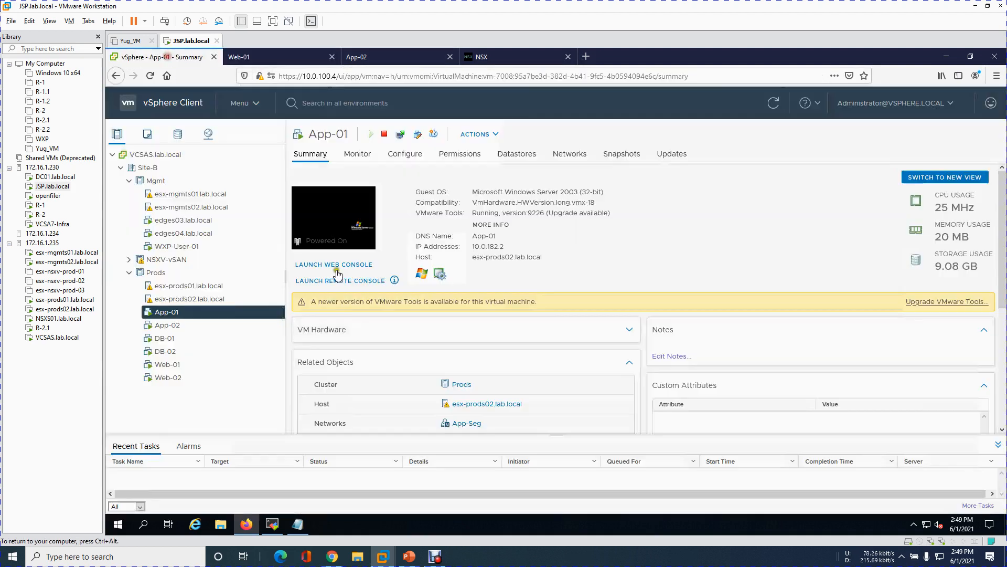
left_click(273, 524)
key("Up")
key("Return")
key("Up")
key("Return")
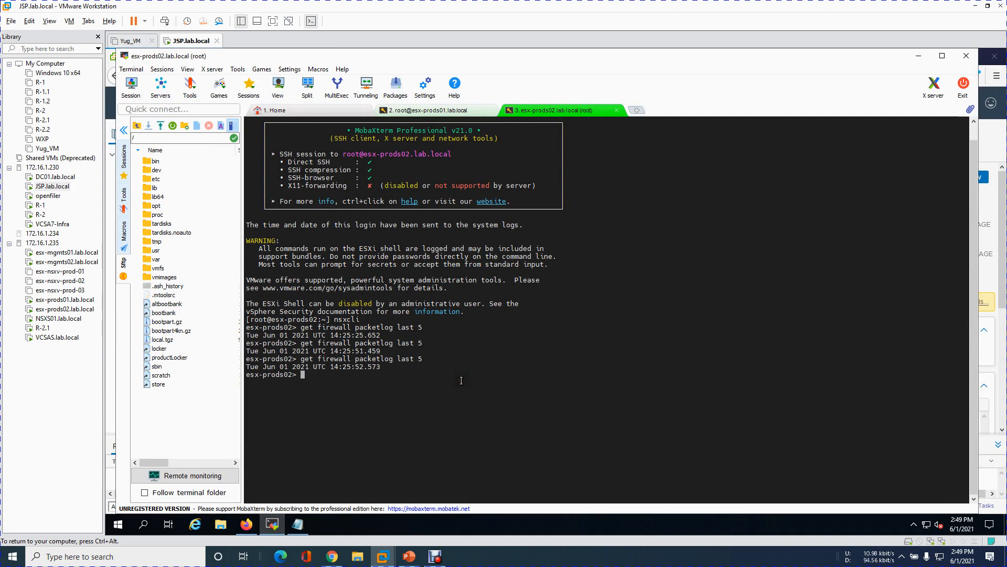
- Rerun "get firewall packetlog last 5" on esx-prods01 and examine the log label, source and destination addresses of the entries
left_click(445, 113)
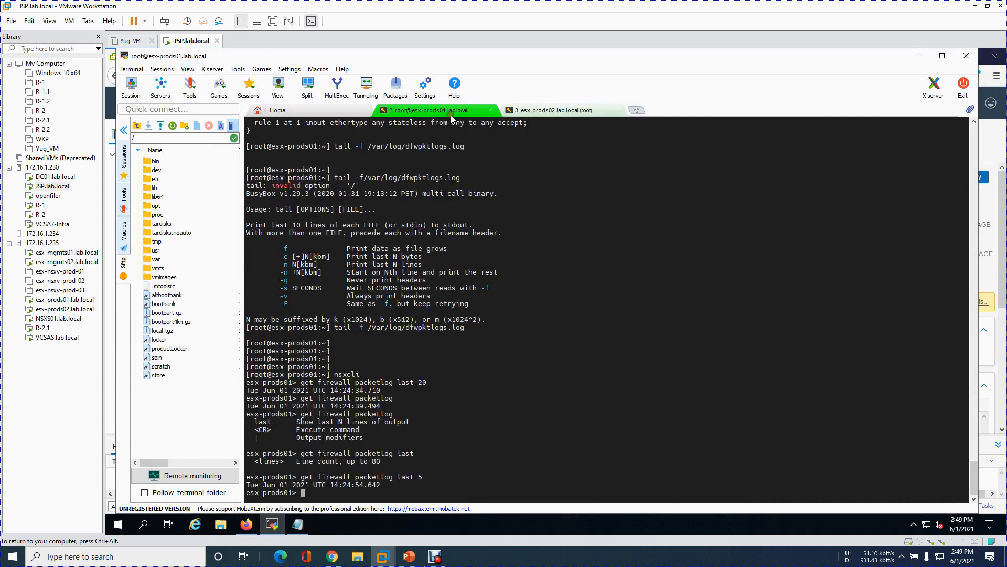
key("Up")
key("Return")
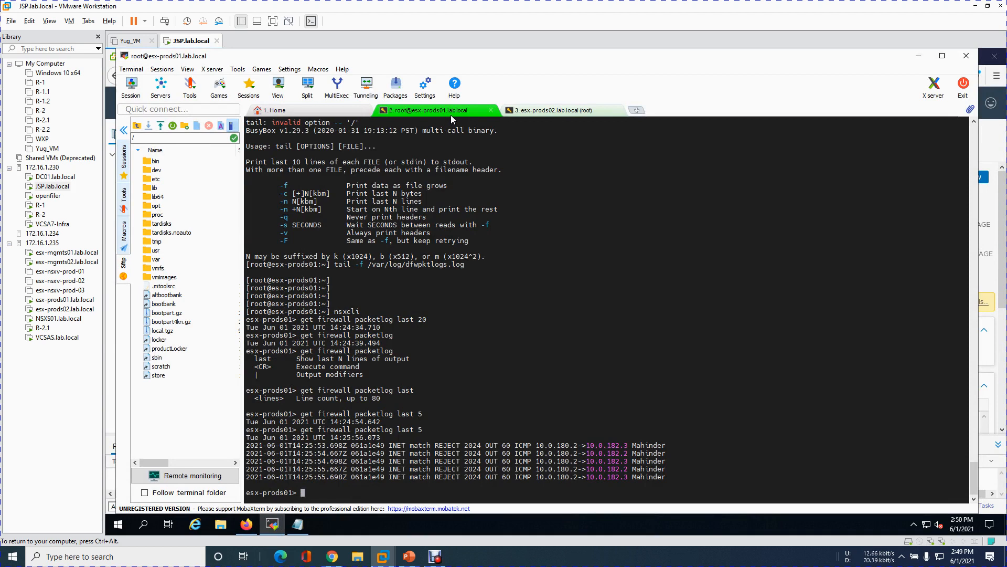
left_click_drag(633, 446, 668, 462)
left_click_drag(635, 479, 664, 480)
left_click(682, 473)
double_click(472, 445)
left_click_drag(491, 449, 628, 444)
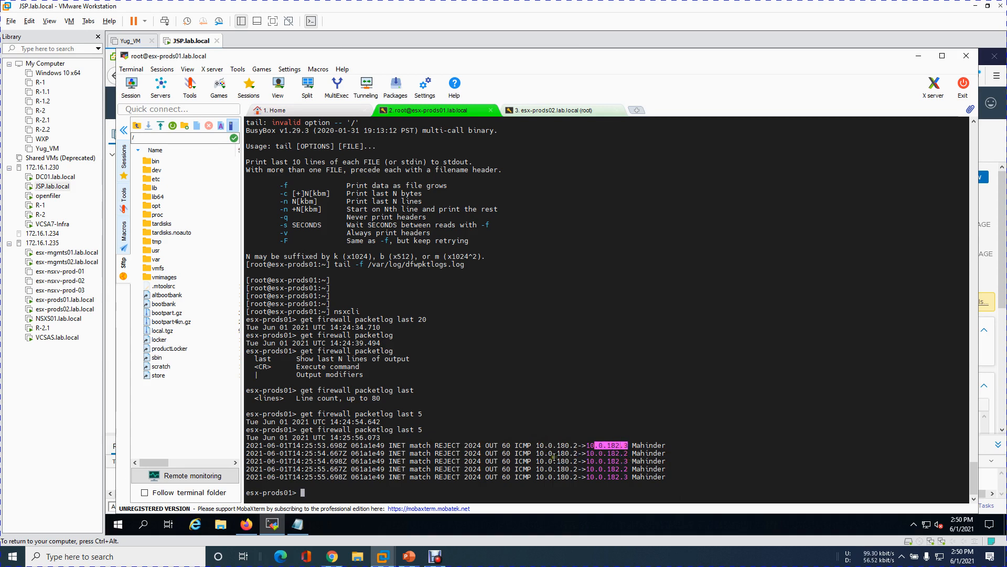
left_click_drag(607, 461, 622, 458)
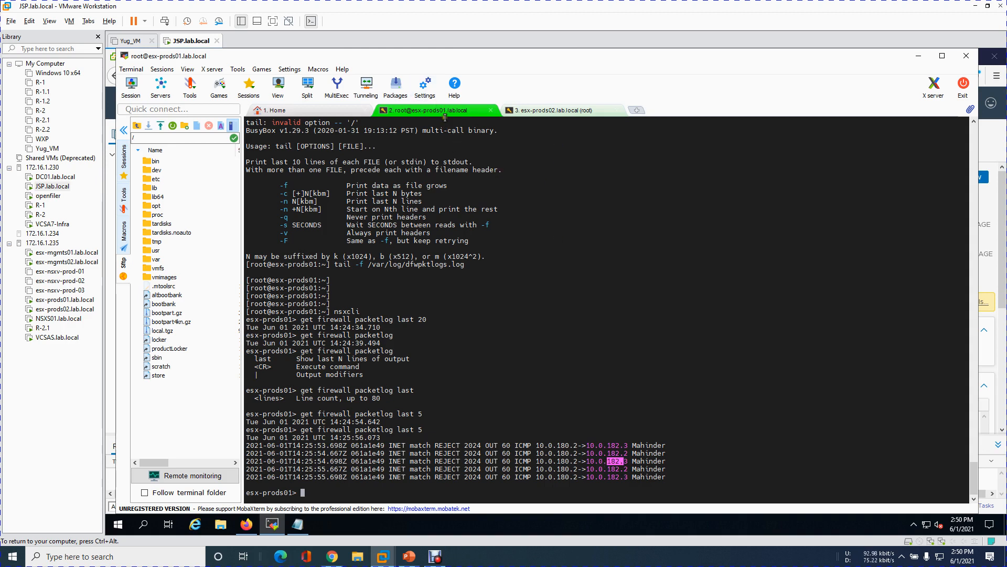
- Switch to Firefox, check in the vSphere Client which ESXi hosts run Web-01 and Web-02, and view Web-01's console
left_click(918, 57)
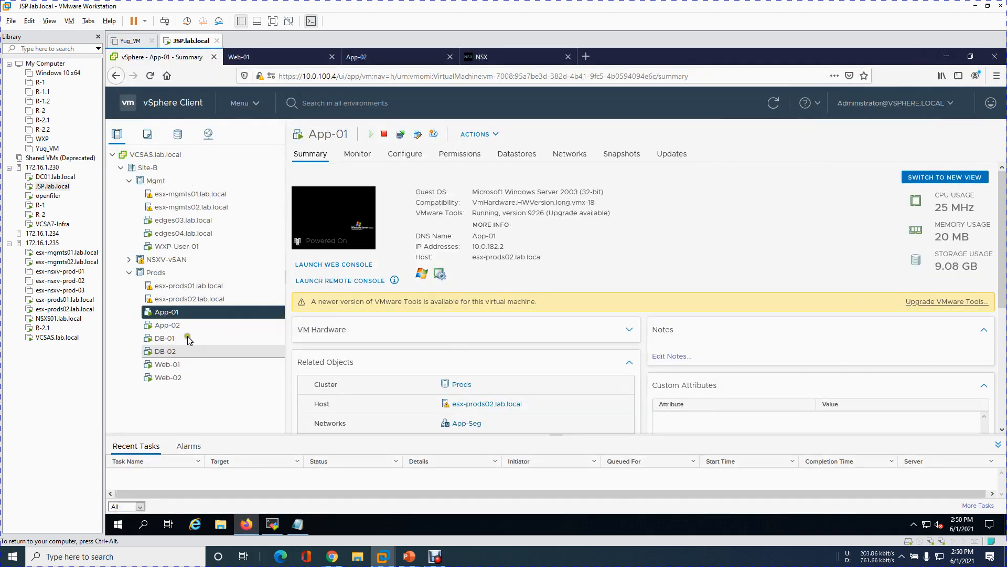
left_click(174, 367)
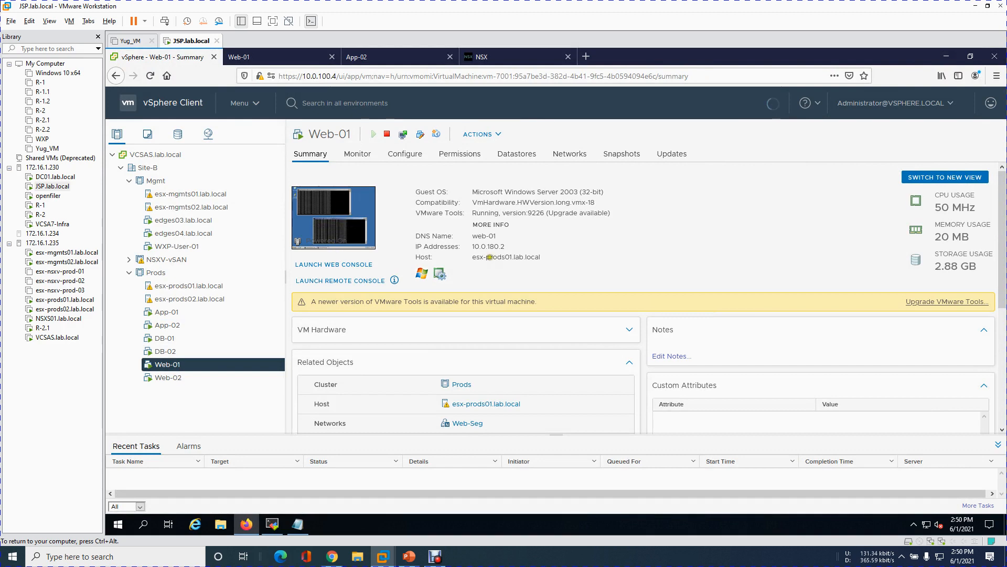
left_click_drag(497, 257, 540, 257)
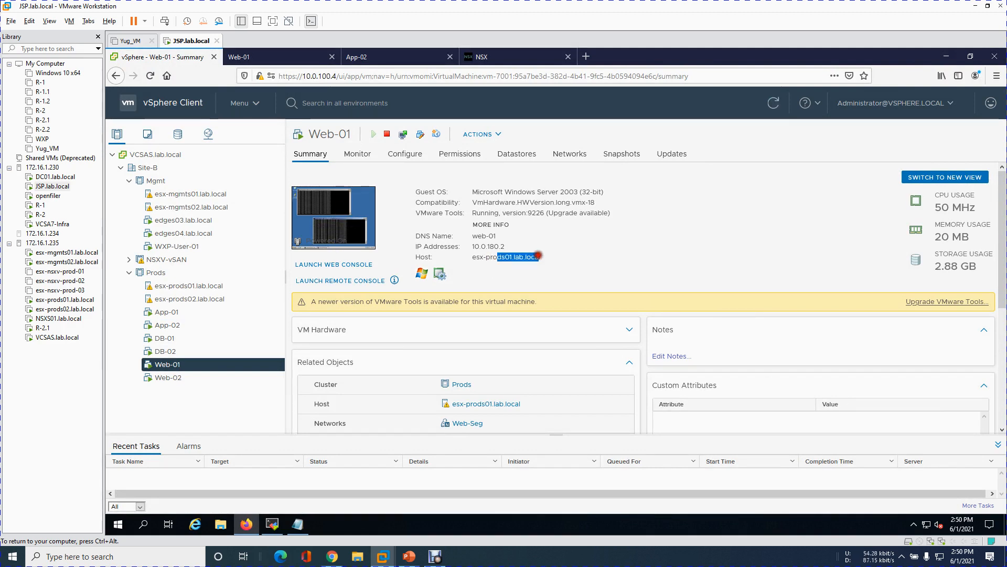
left_click(171, 378)
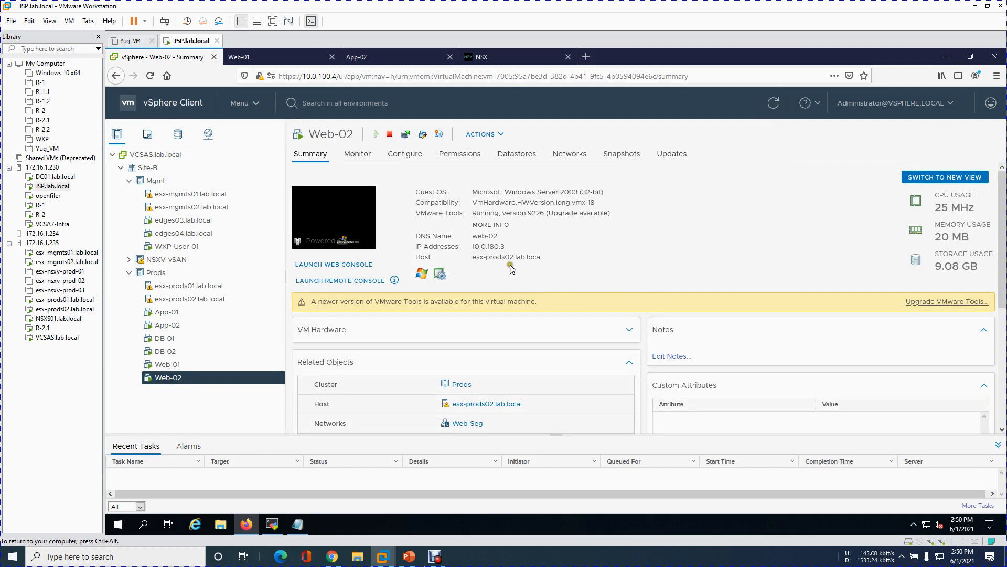
left_click_drag(496, 258, 555, 264)
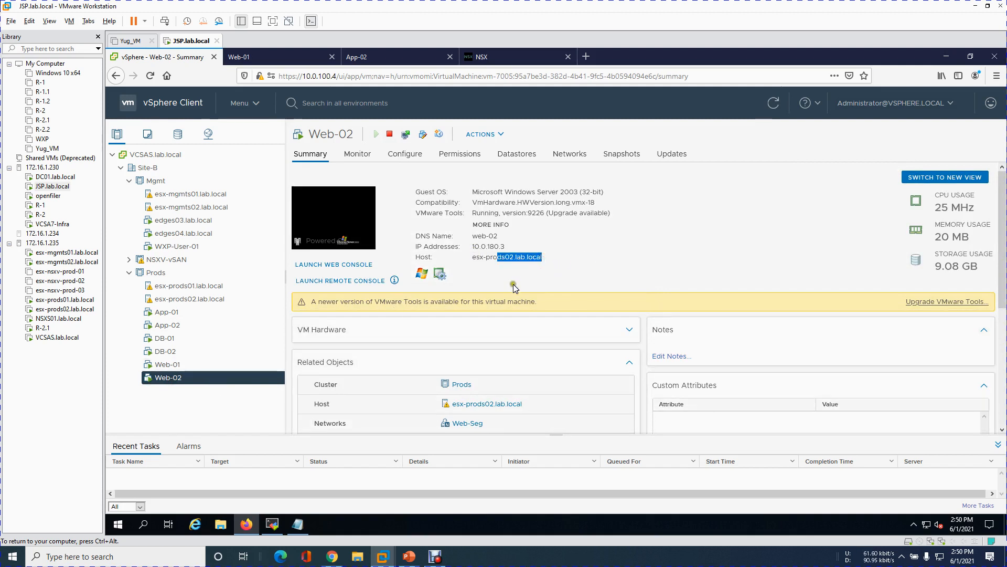
left_click(302, 57)
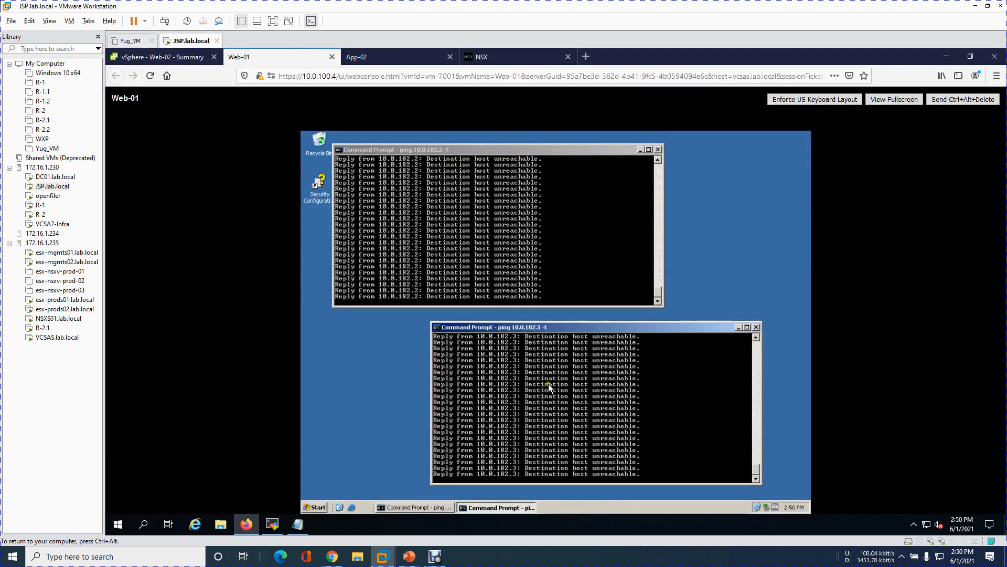
- Return to the esx-prods02 session in MobaXterm and run "get firewall packetlog last 5" three times
left_click(272, 531)
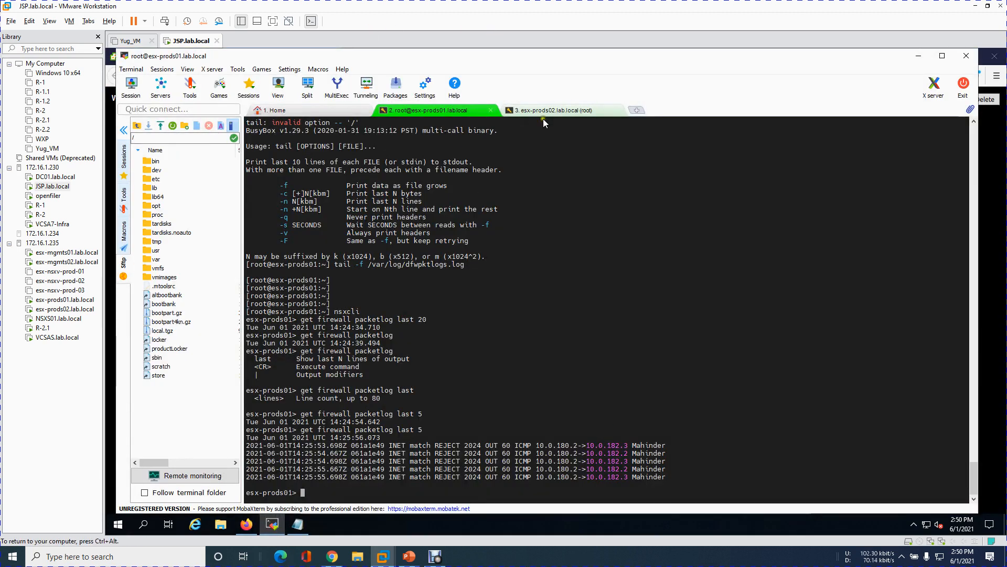
left_click(545, 111)
key("Up")
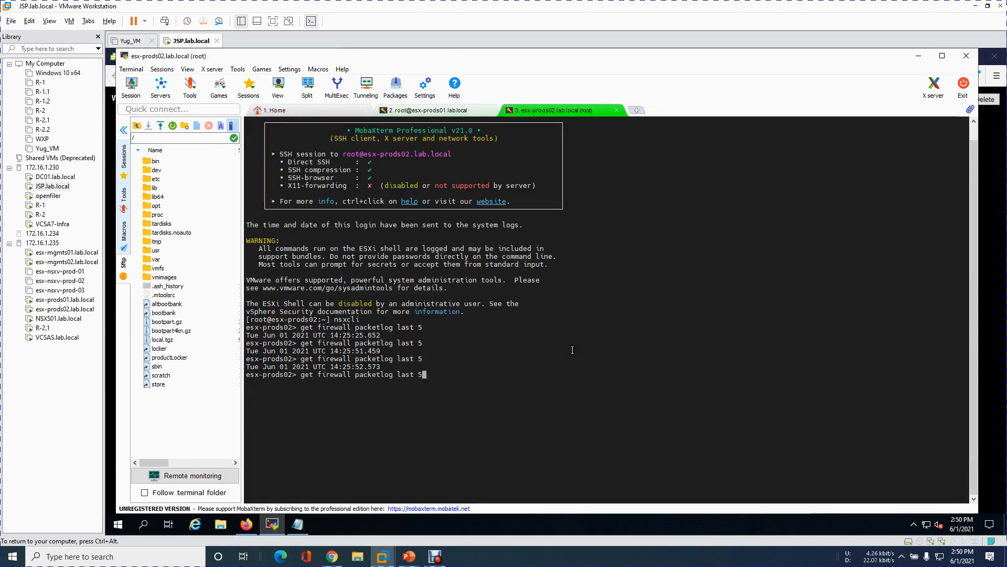
key("Return")
key("Up")
key("Return")
key("Up")
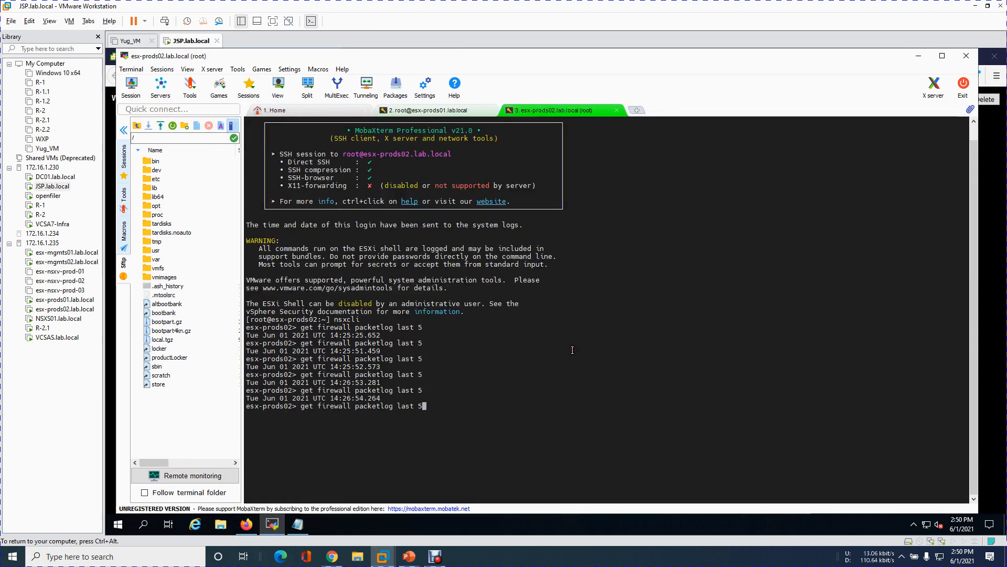
key("Return")
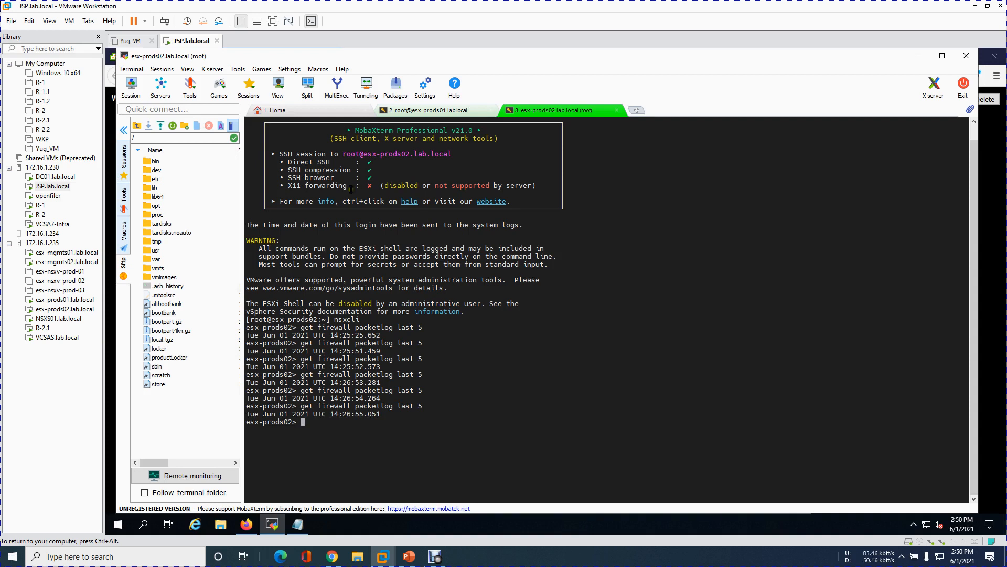
- Switch to Firefox, launch Web-02's web console from the vSphere Client and unlock Windows with the Administrator account's password
left_click(919, 57)
left_click(163, 56)
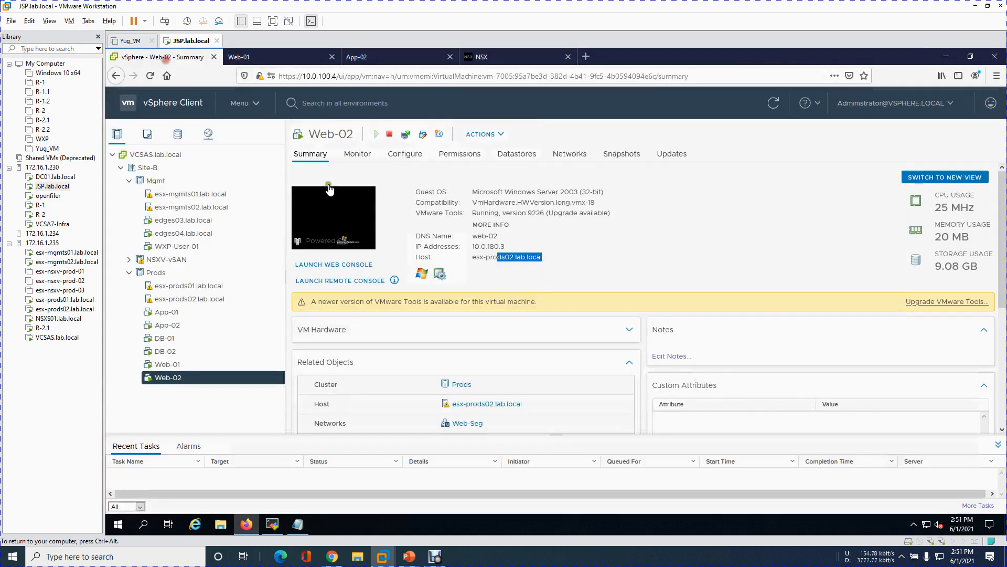
right_click(193, 379)
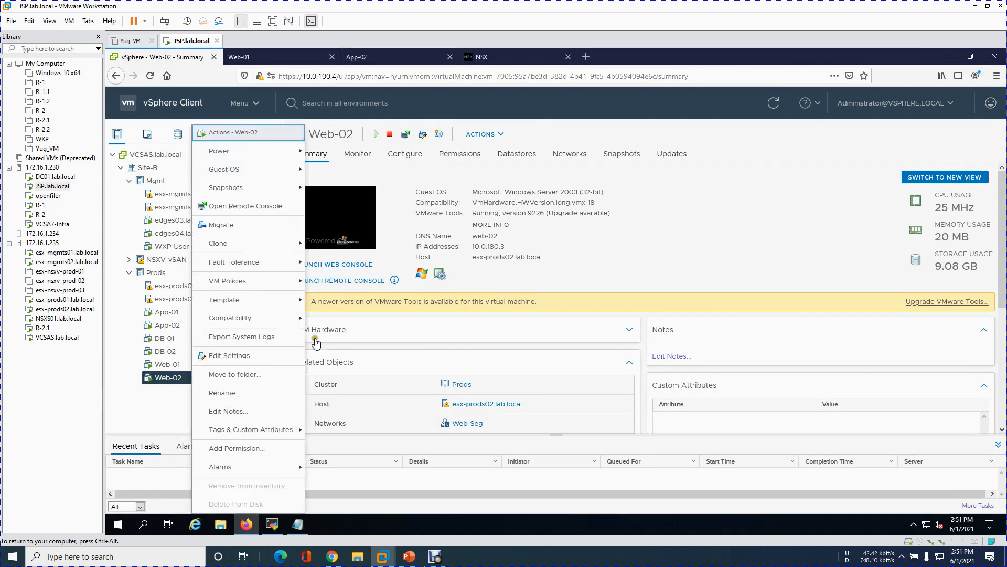
left_click(350, 264)
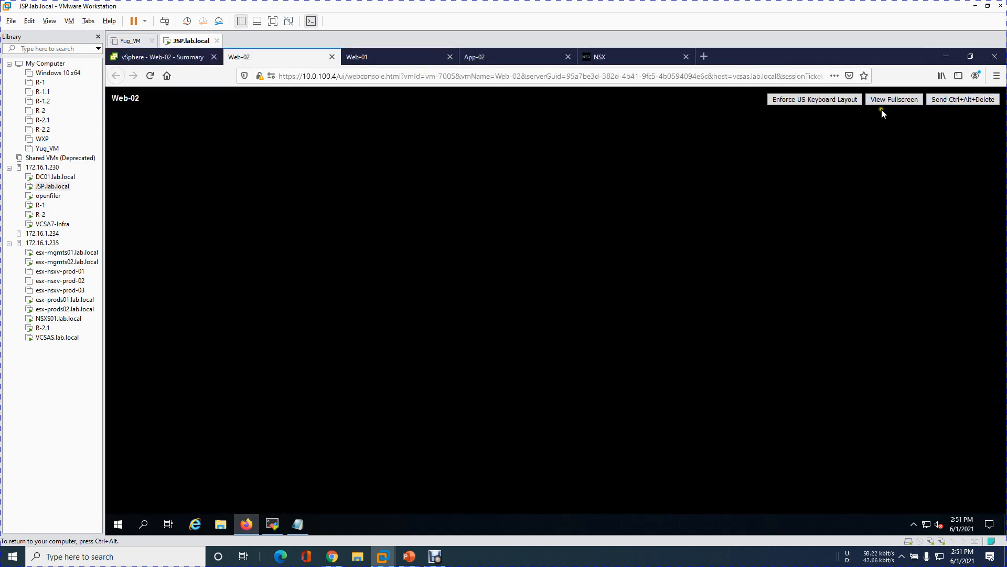
left_click(344, 236)
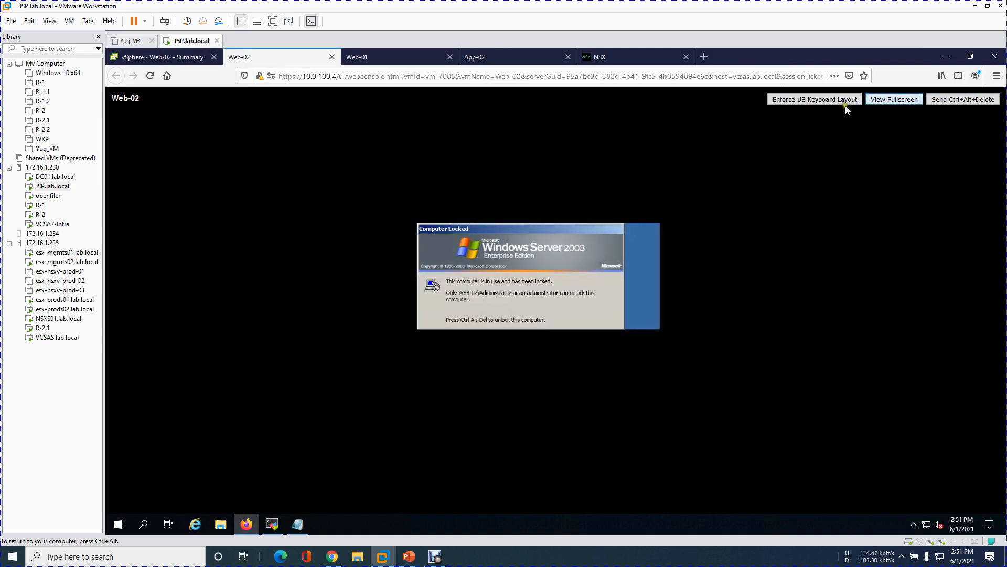
left_click(971, 100)
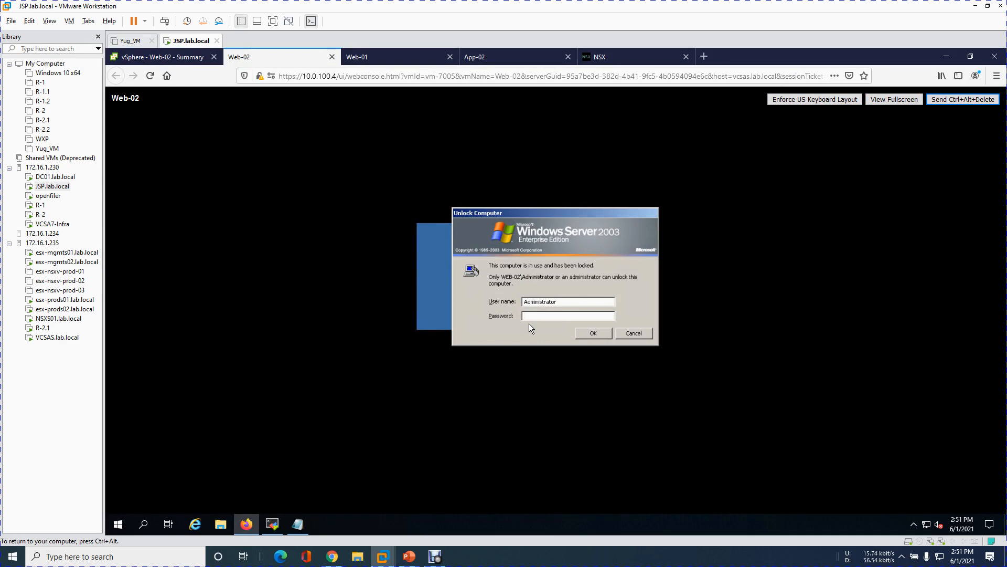
left_click(542, 315)
key("Return")
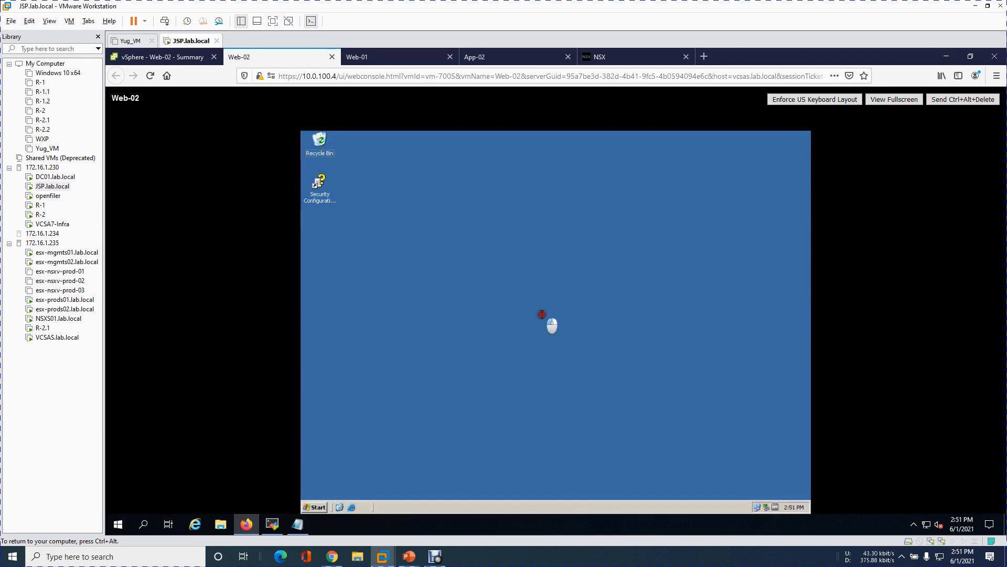
- Open a Command Prompt on Web-02 and start a continuous ping with "ping 10.0.182.3 -t"
left_click(317, 507)
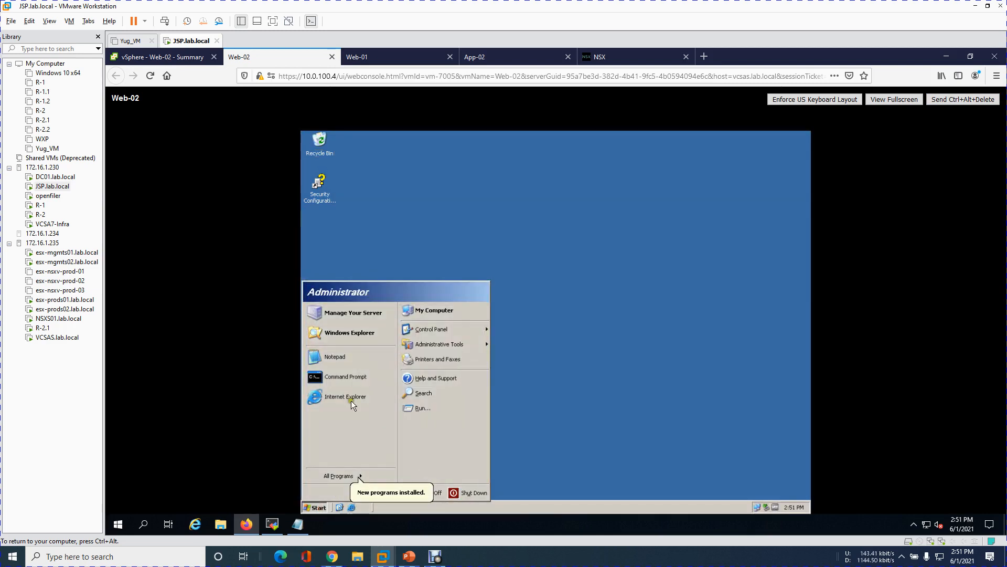
left_click(339, 377)
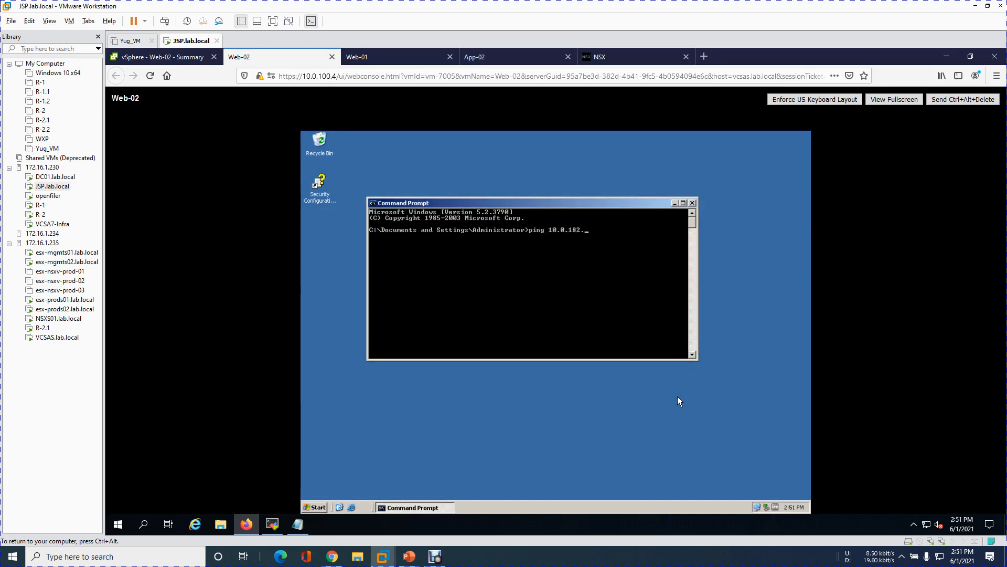
type("ping 10.0.182.3 -t")
key("Return")
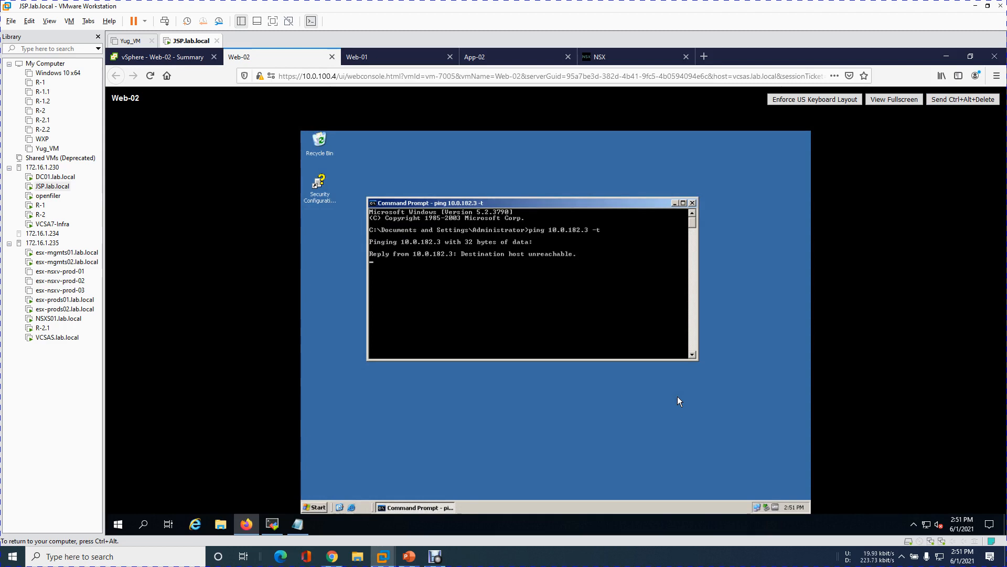
- Switch to MobaXterm, rerun "get firewall packetlog last 5" on esx-prods02 and examine the entries' source and destination addresses
left_click(272, 523)
key("Up")
key("Return")
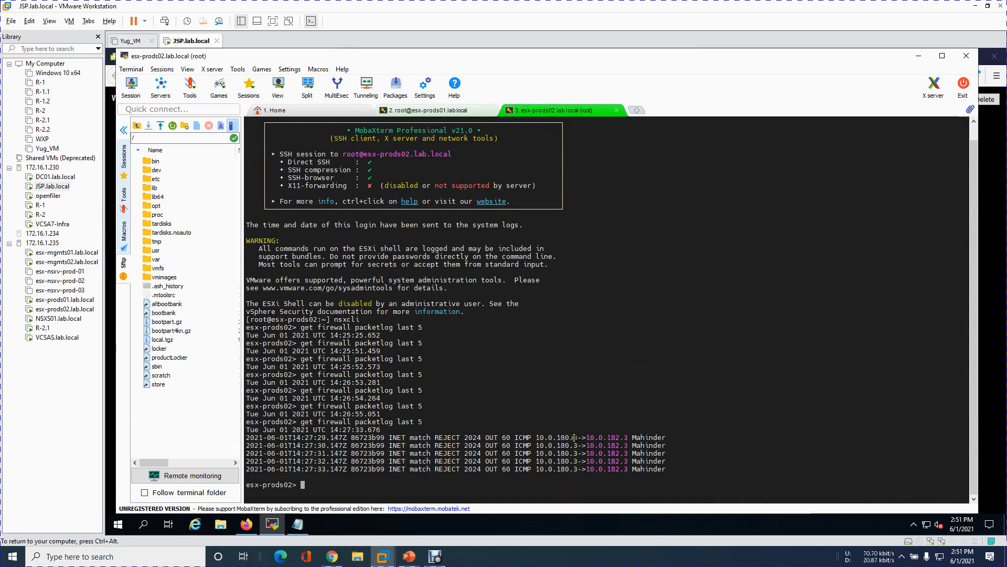
left_click_drag(574, 449, 575, 469)
left_click(603, 489)
left_click_drag(617, 437, 624, 462)
left_click(626, 473)
- Compare the packet log output of the two host sessions and exit nsxcli on esx-prods01
left_click(454, 110)
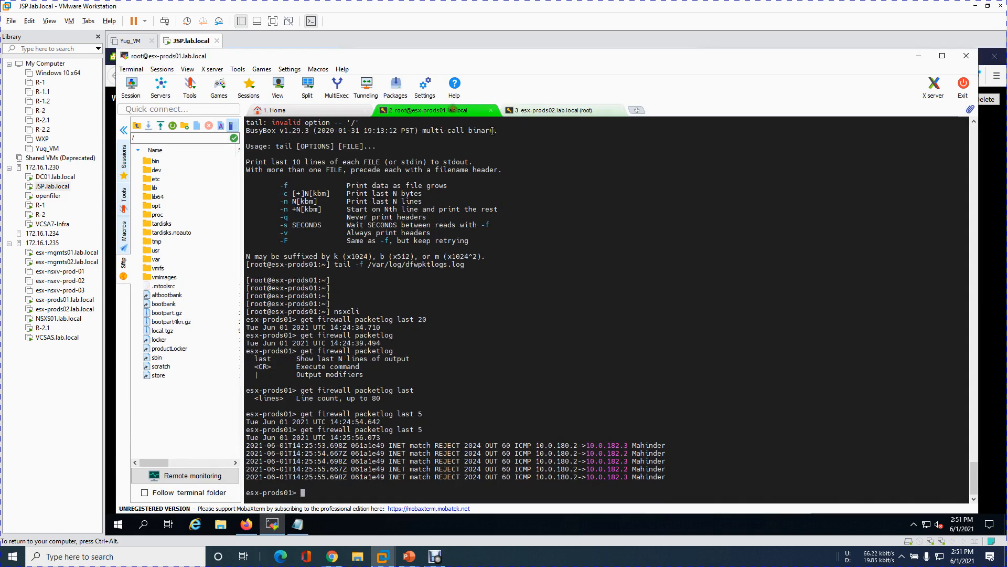
left_click(559, 112)
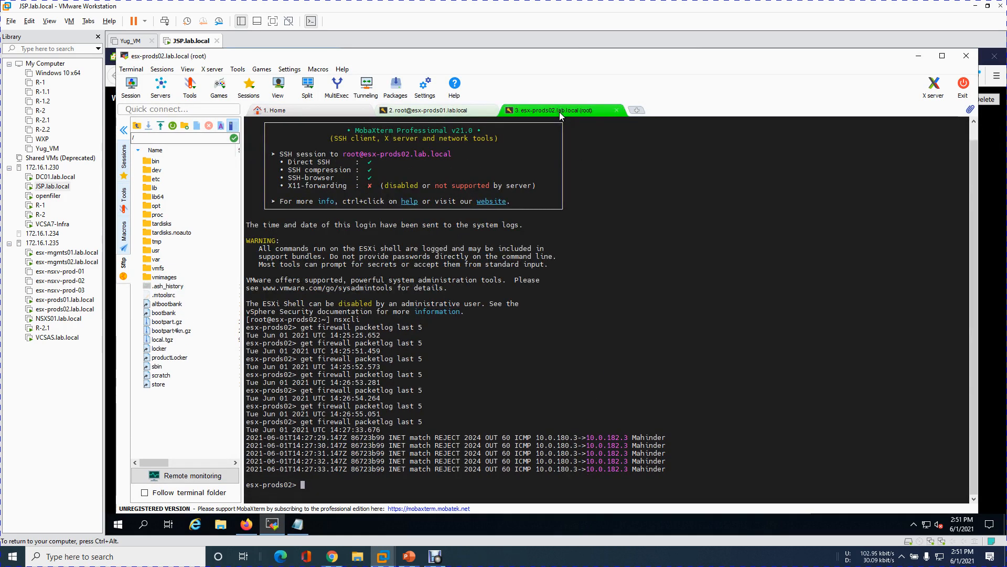
left_click(443, 107)
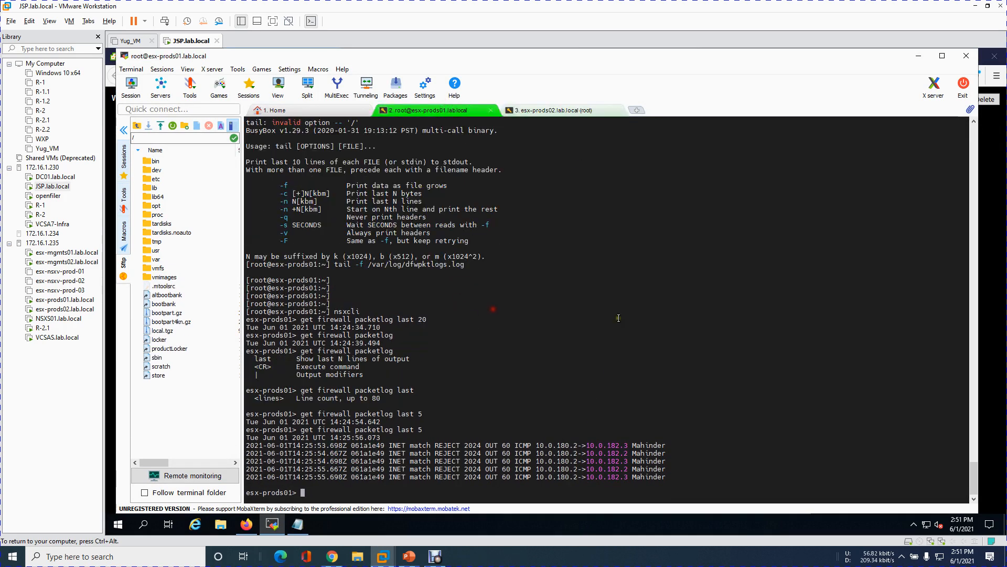
type("exit")
key("Return")
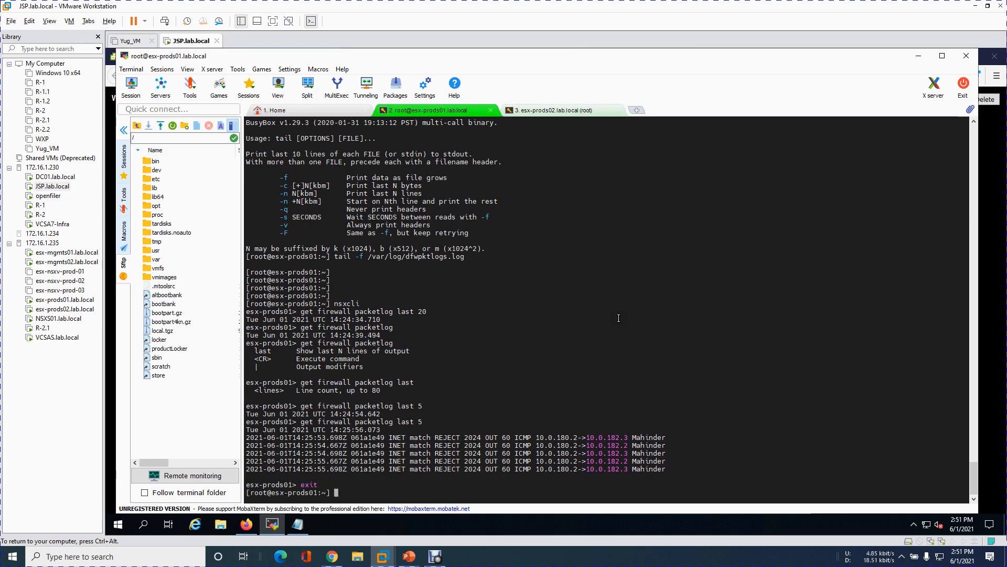
- Follow the firewall packet log on esx-prods01 live with "tail -f /var/log/dfwpktlogs.log"
key("Return")
key("Return")
key("Up")
key("Up")
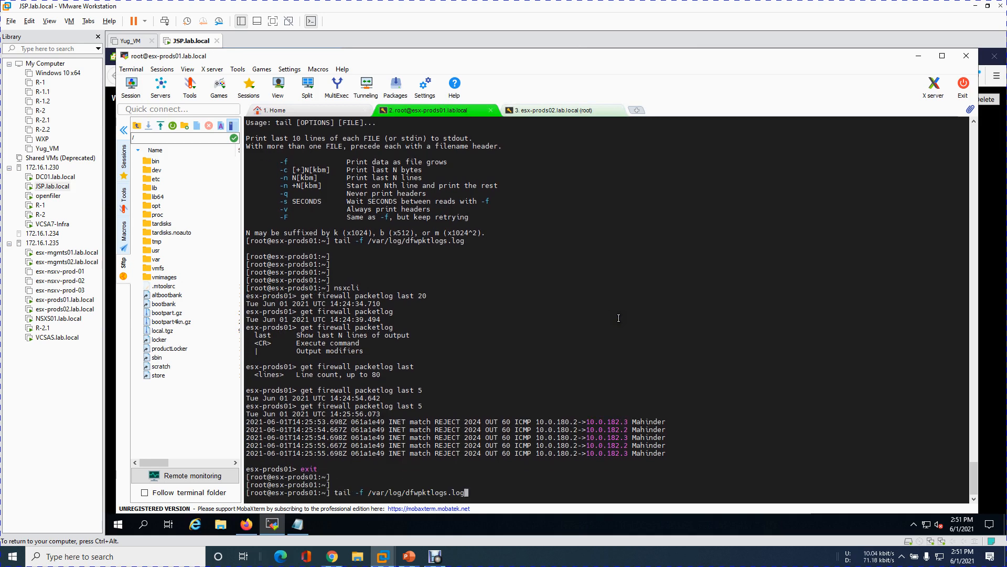
key("Return")
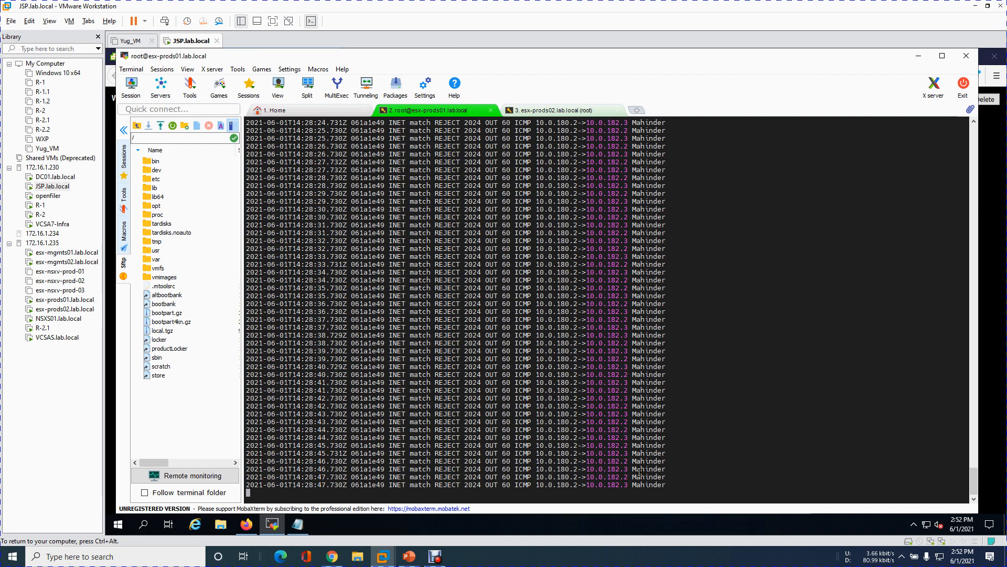
- Stop following the packet log and minimize the MobaXterm and VMware Workstation windows
key("ctrl+c")
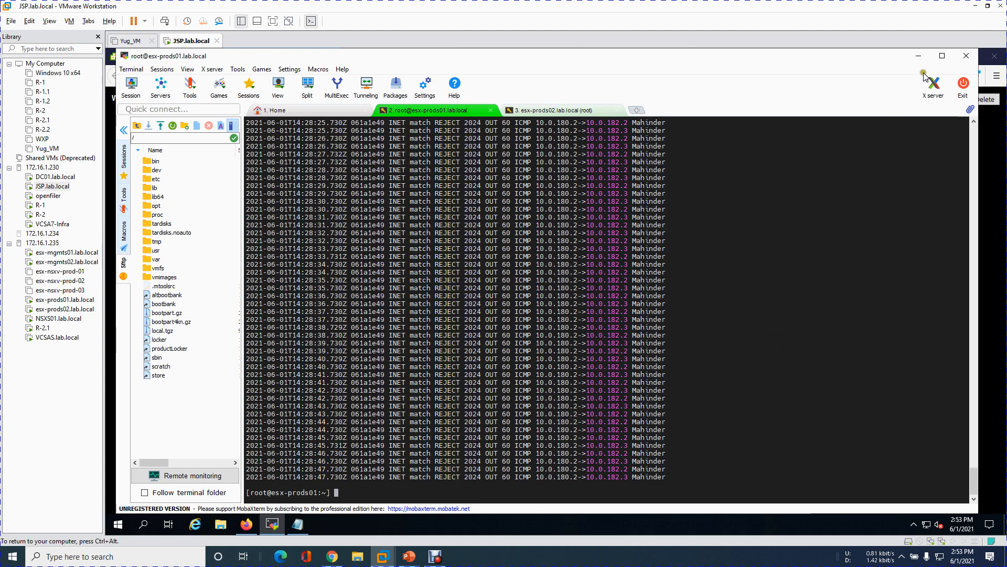
left_click(918, 56)
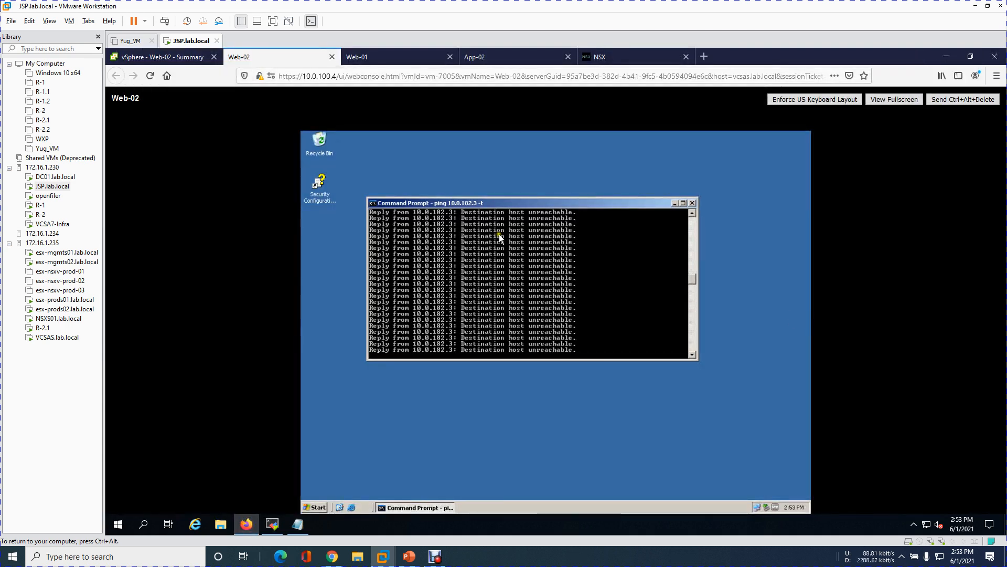
left_click(974, 6)
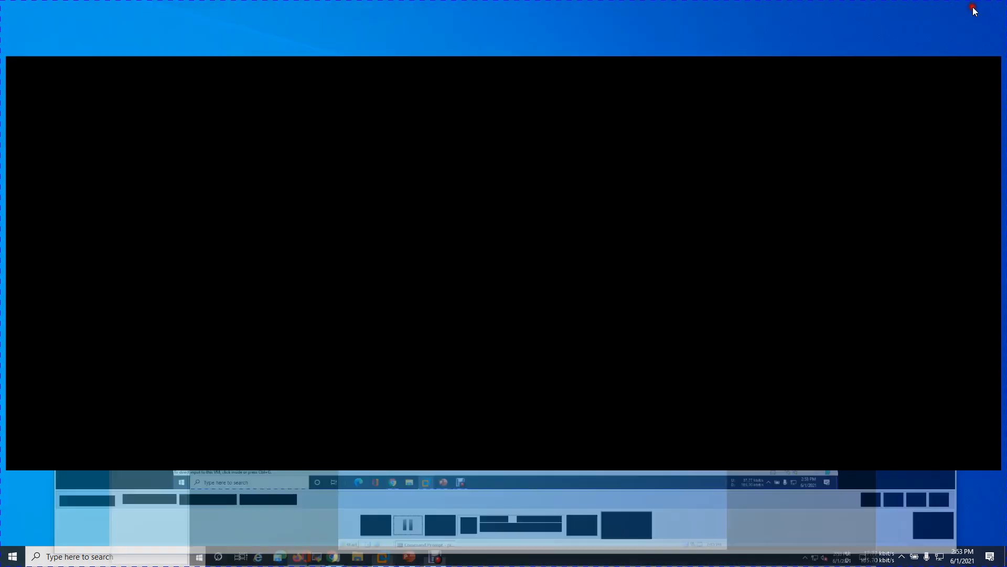